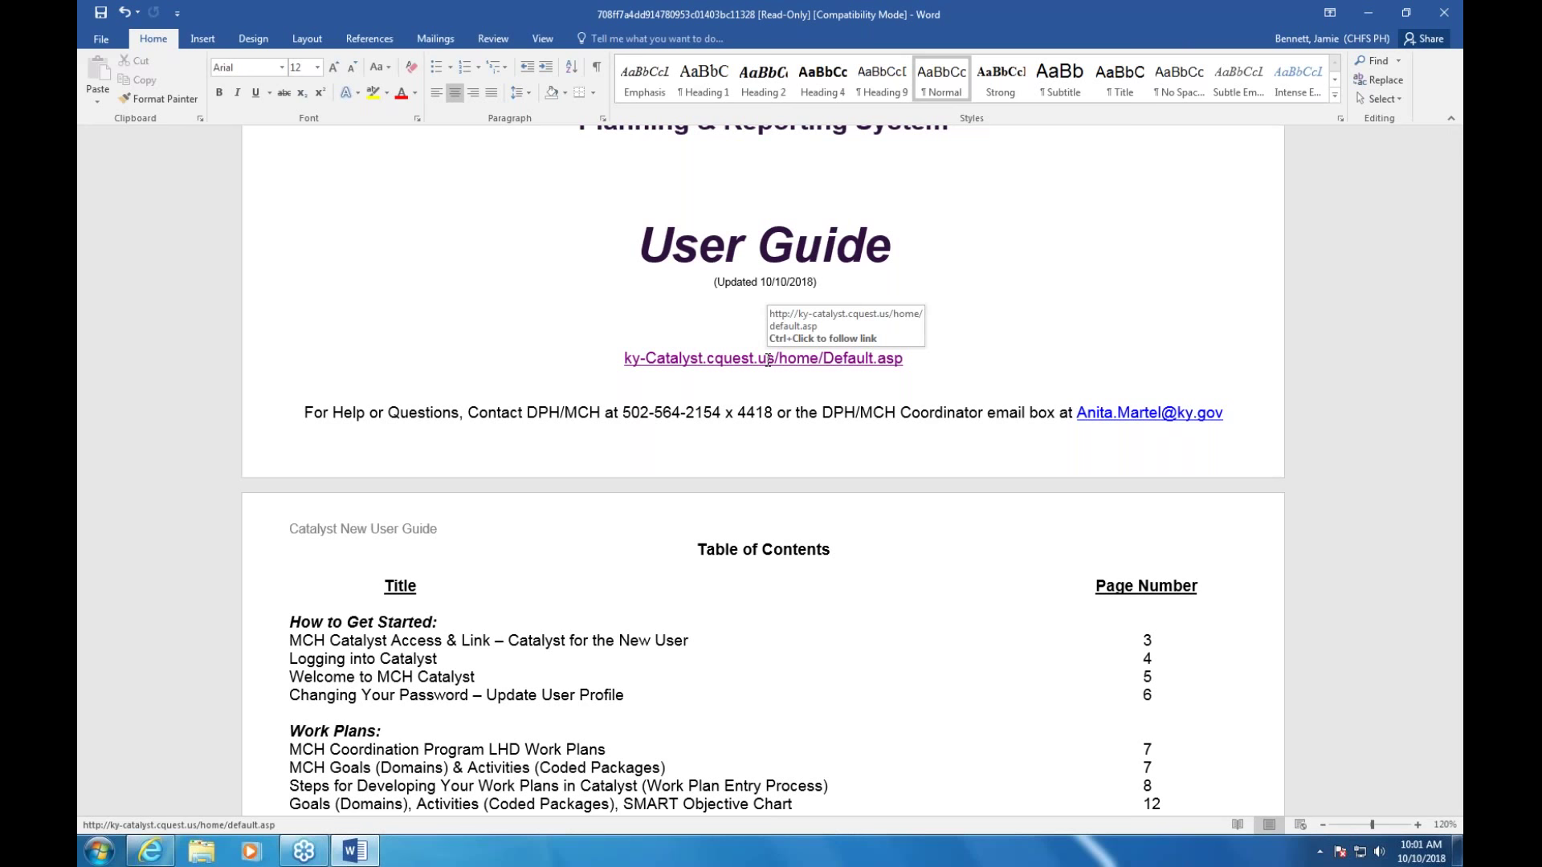
Follow the ky-Catalyst.cquest.us link in the Word user guide to open Catalyst in Internet Explorer
{"action": "left_click", "coordinate": [768, 359], "text": "ctrl"}
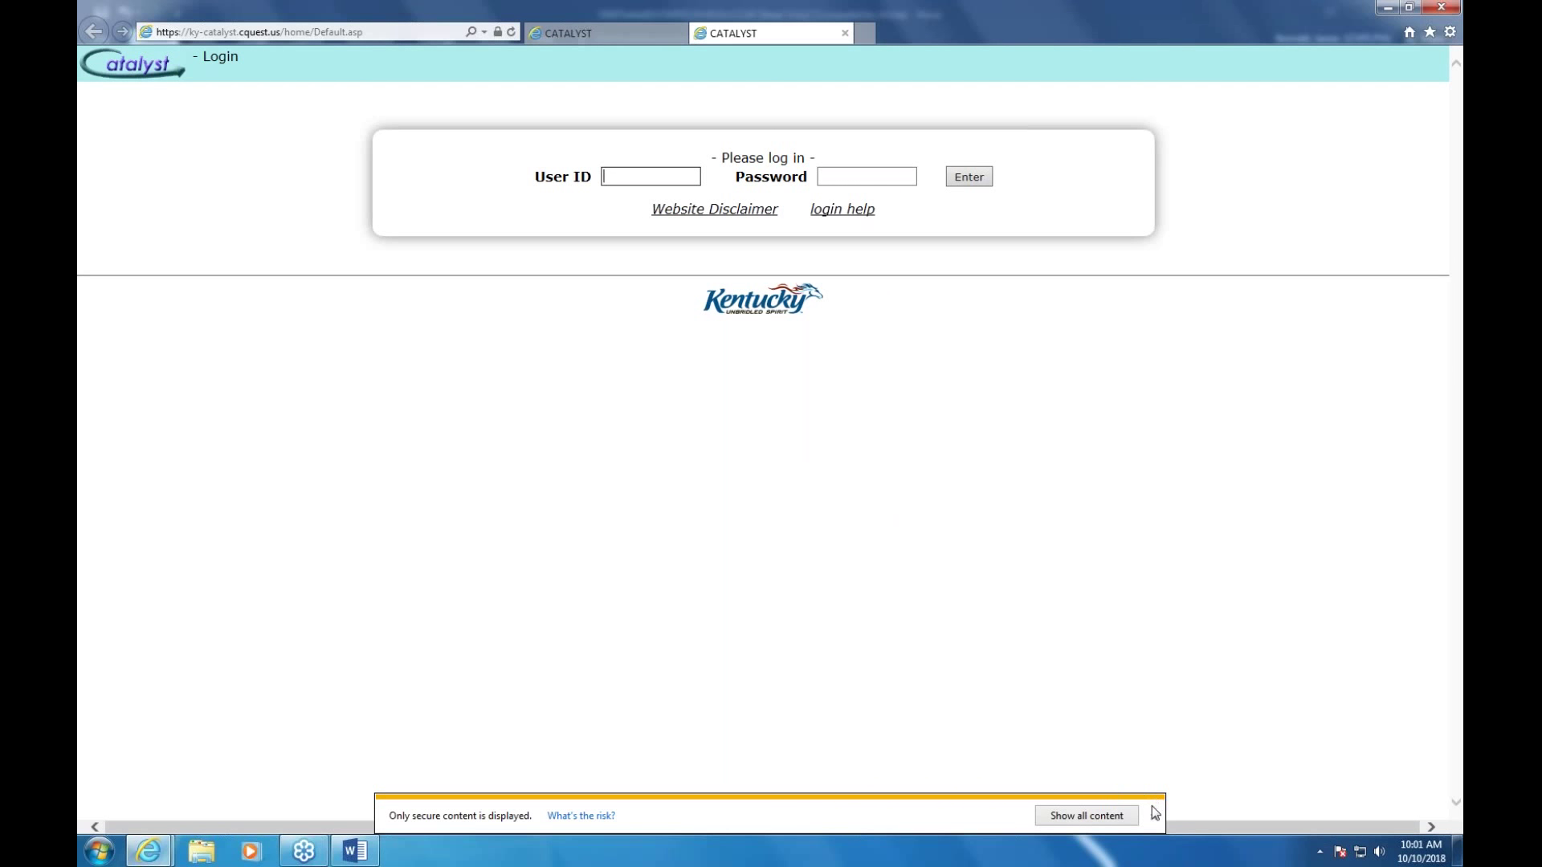
Dismiss the secure-content warning and log in to Catalyst with the user ID and password
{"action": "left_click", "coordinate": [1154, 817]}
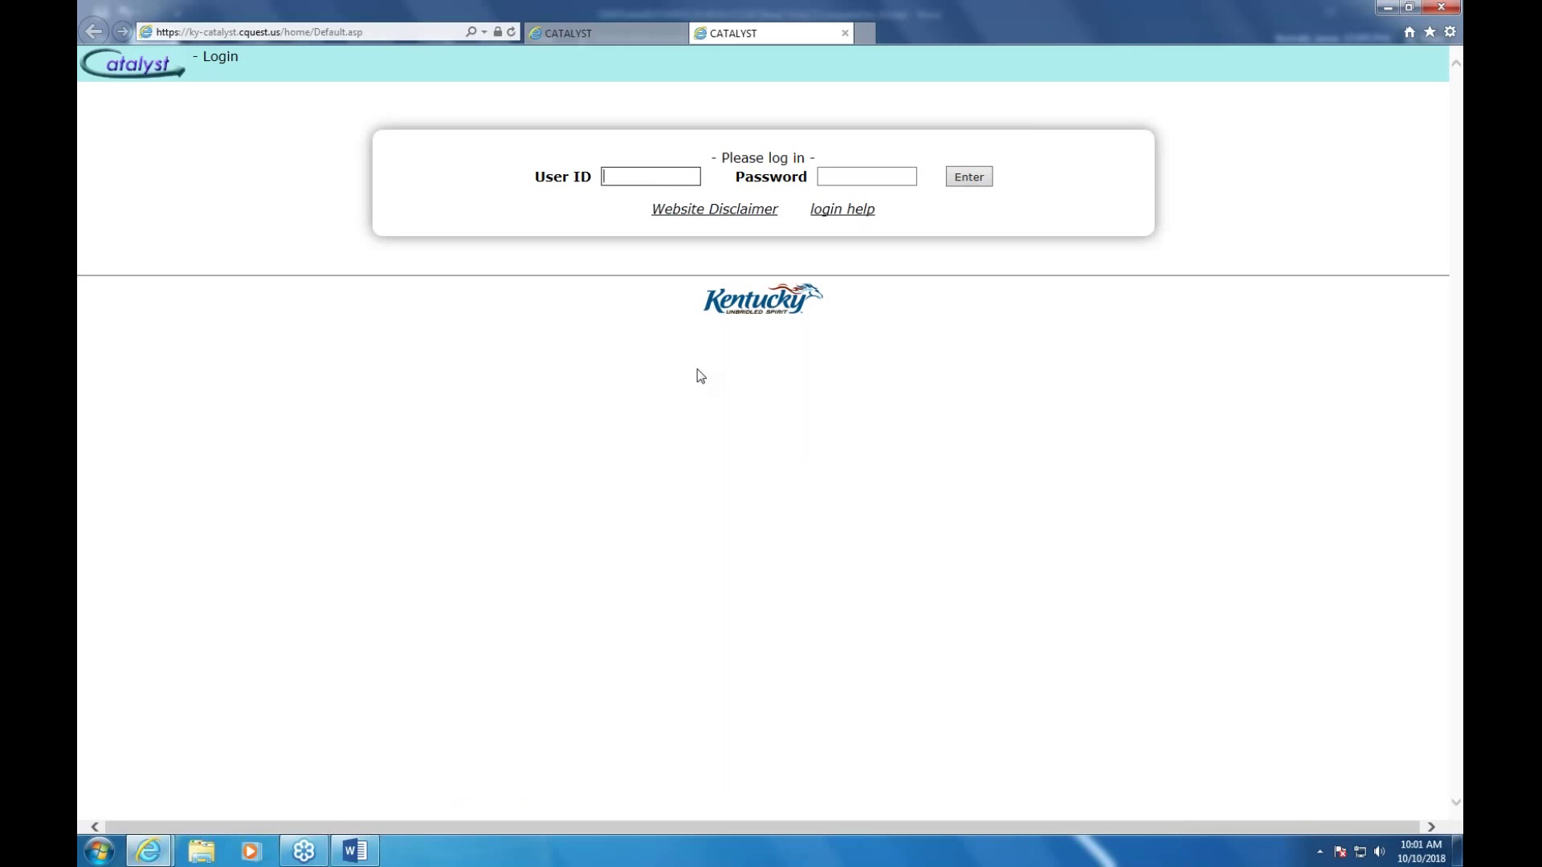
{"action": "left_click", "coordinate": [867, 176]}
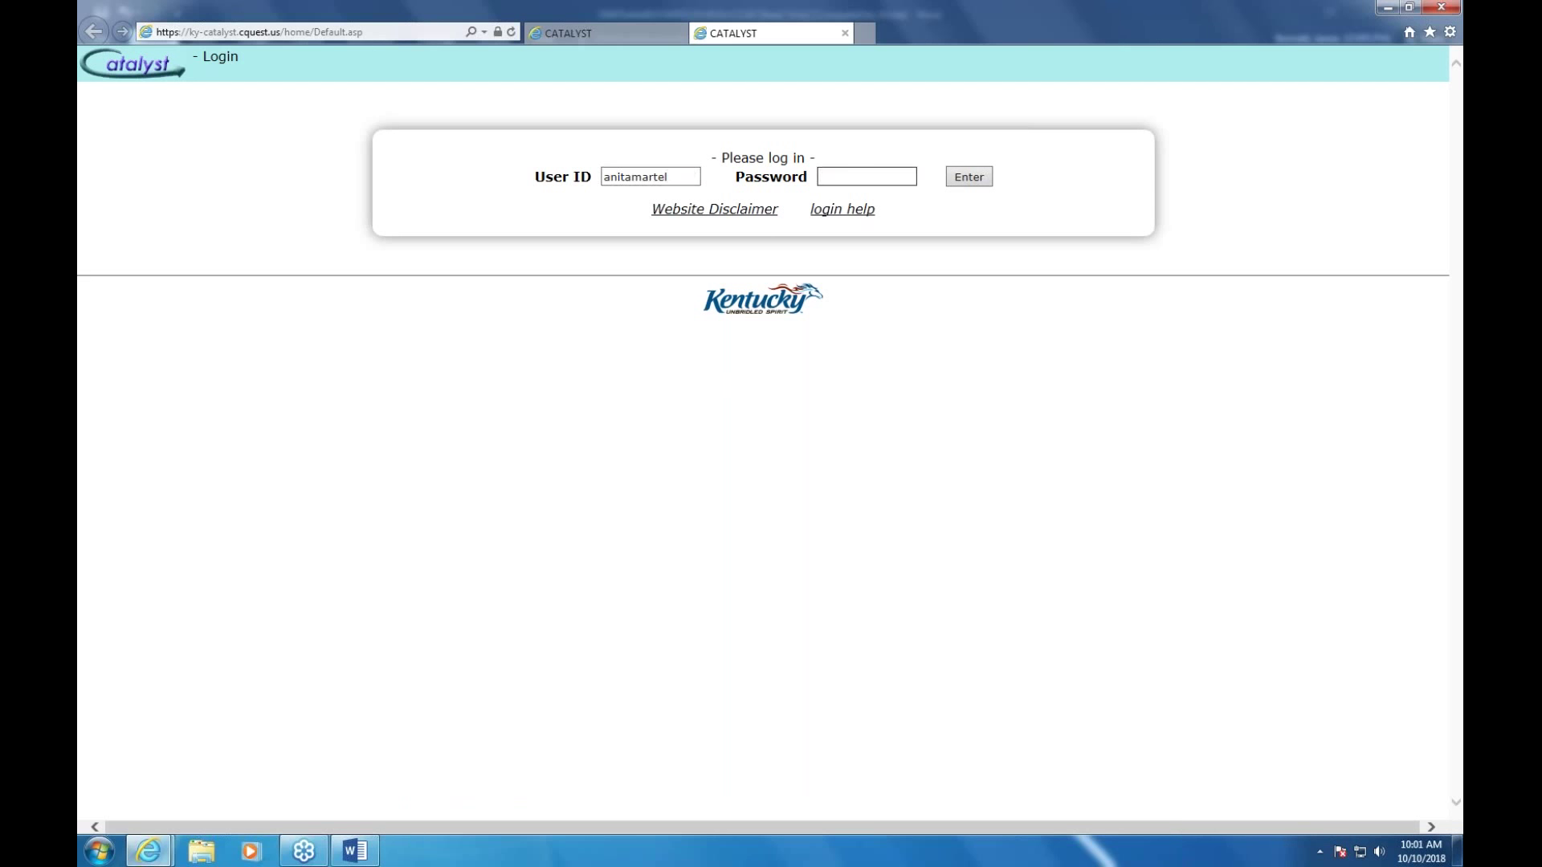
{"action": "type", "text": "•••••••••••"}
{"action": "key", "text": "Return"}
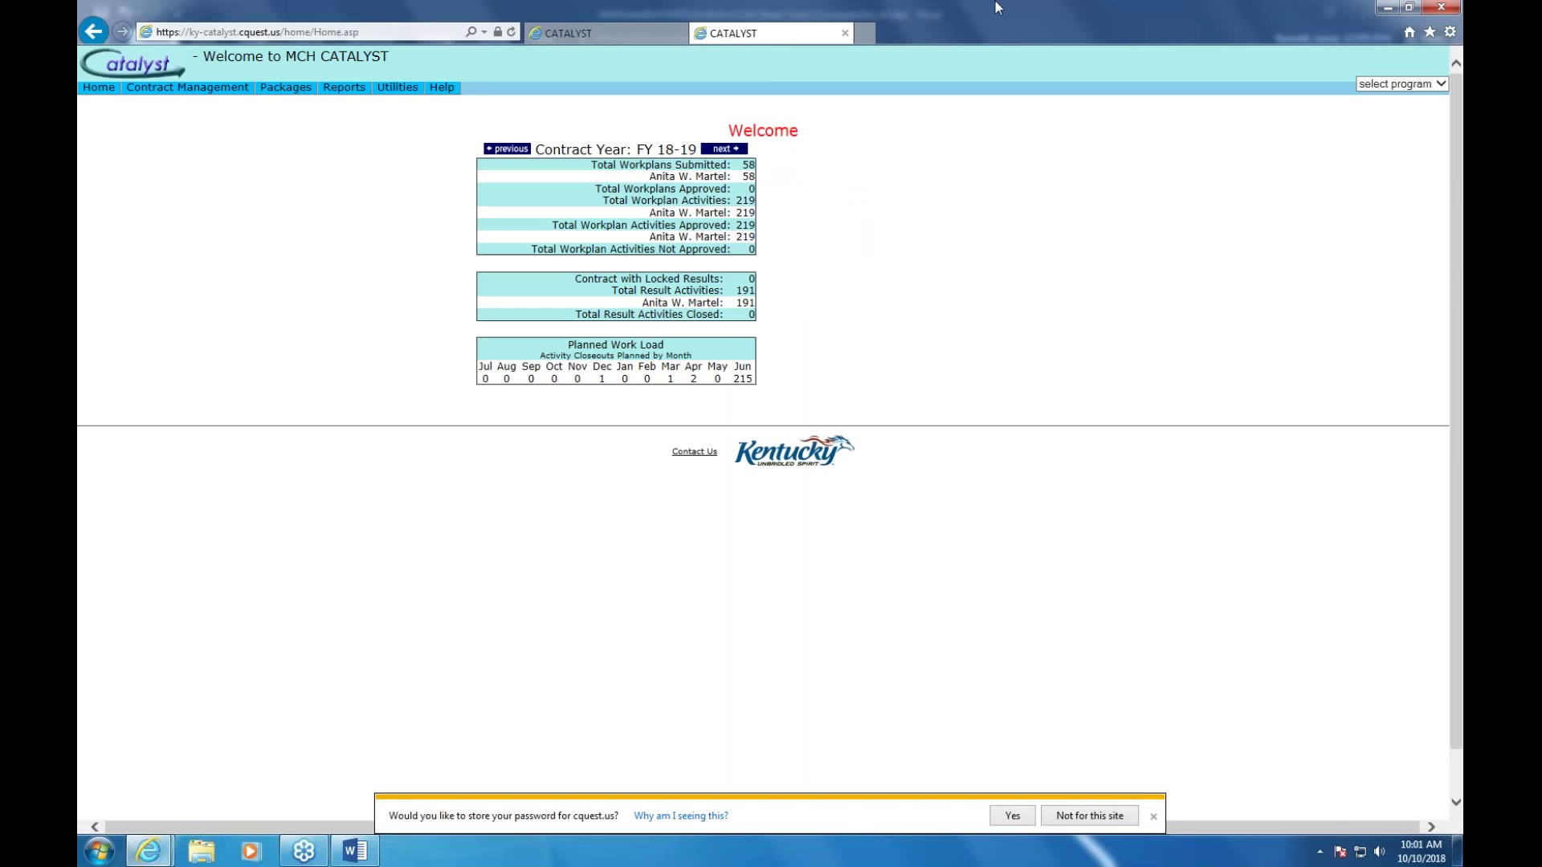
Decline saving the Catalyst password and bring up the Contract Management menu
{"action": "left_click", "coordinate": [1154, 817]}
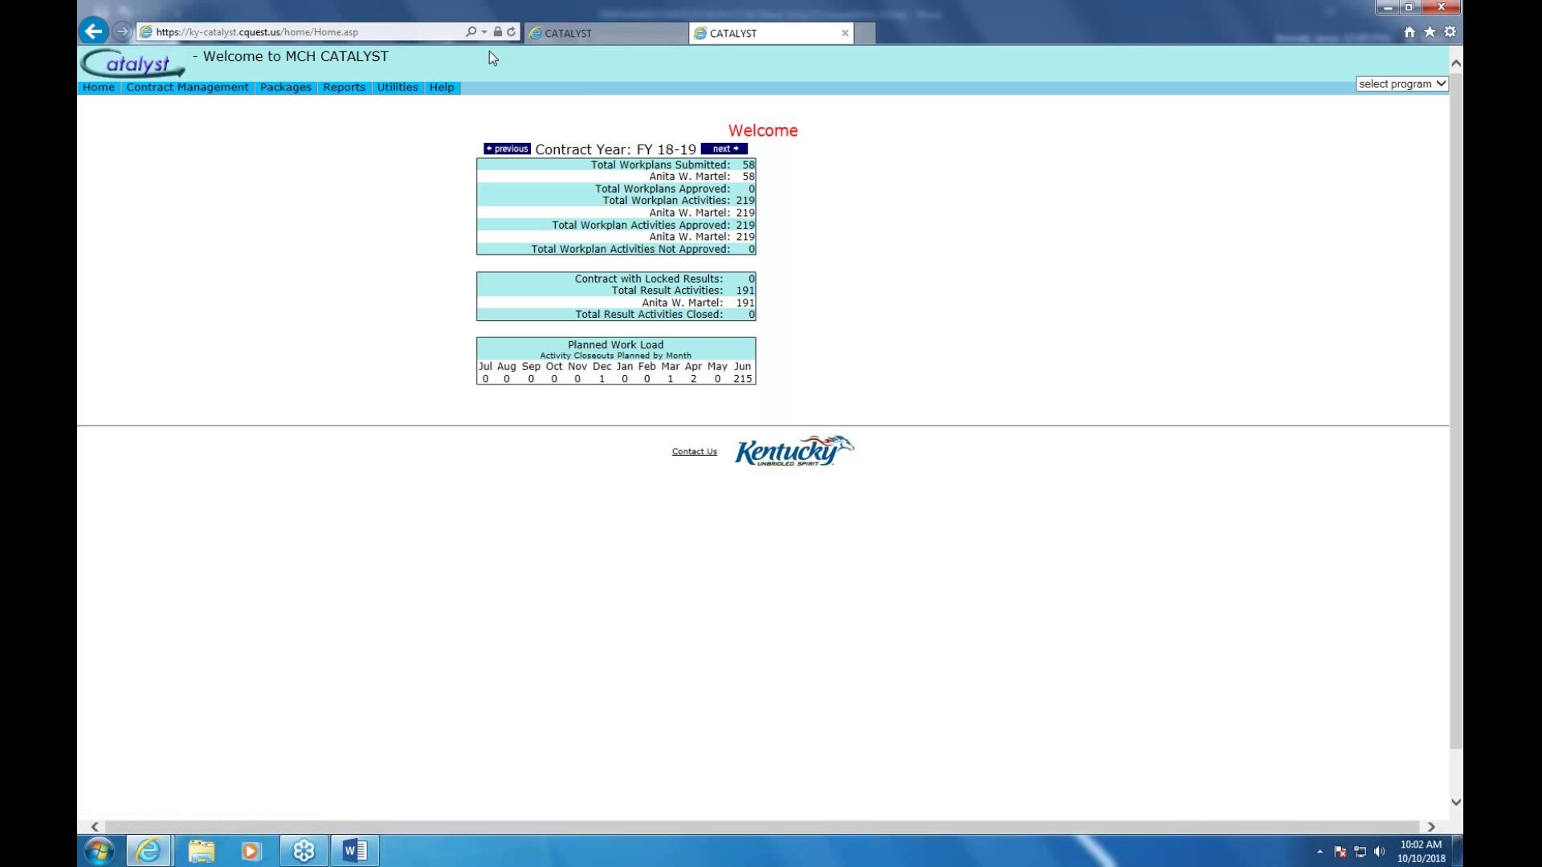
{"action": "mouse_move", "coordinate": [444, 88]}
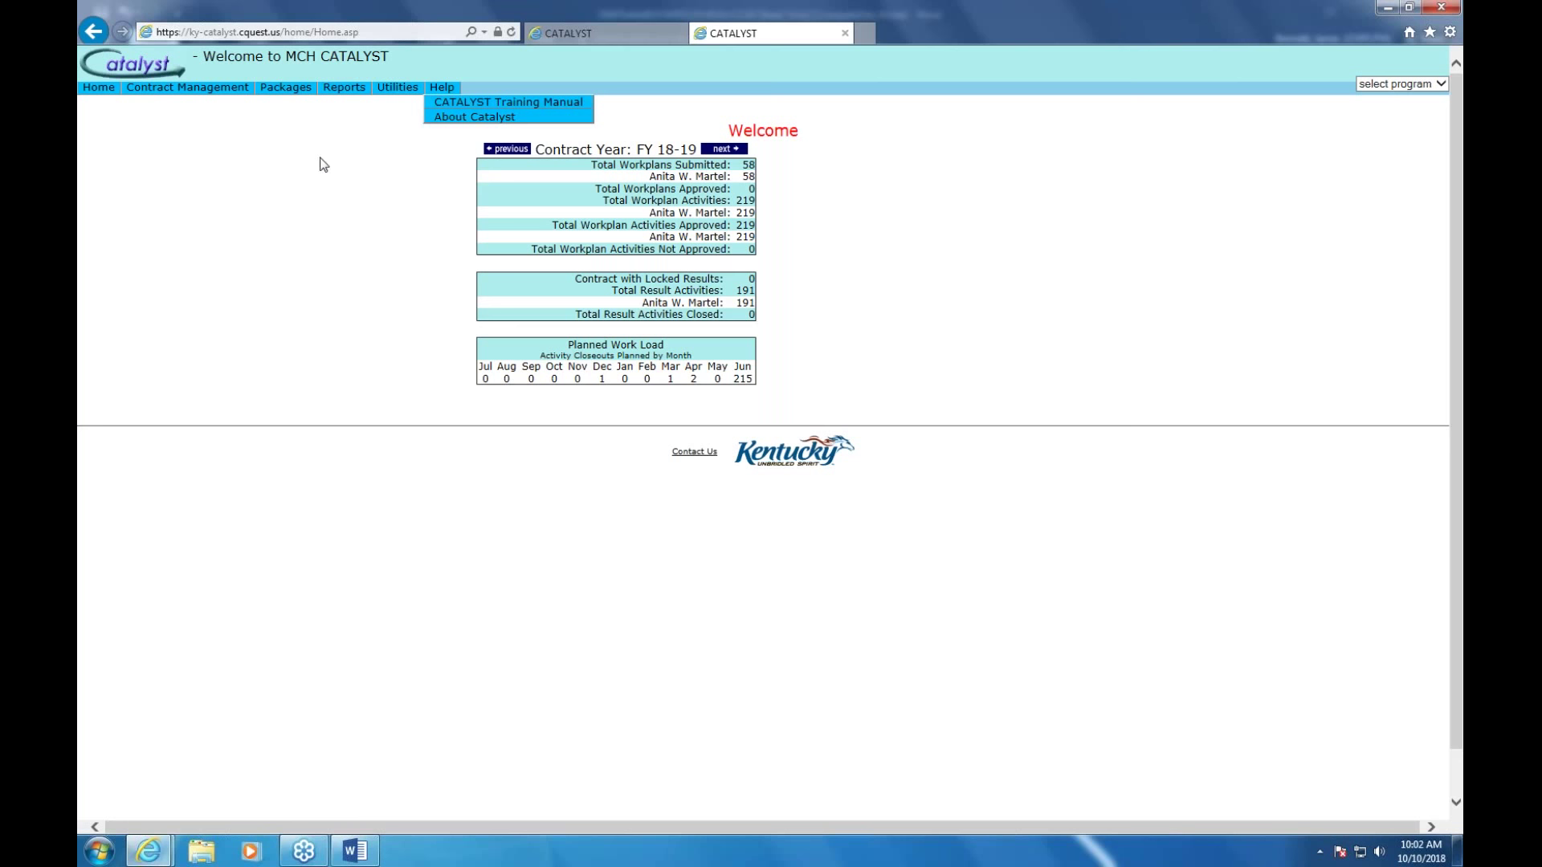
{"action": "mouse_move", "coordinate": [202, 99]}
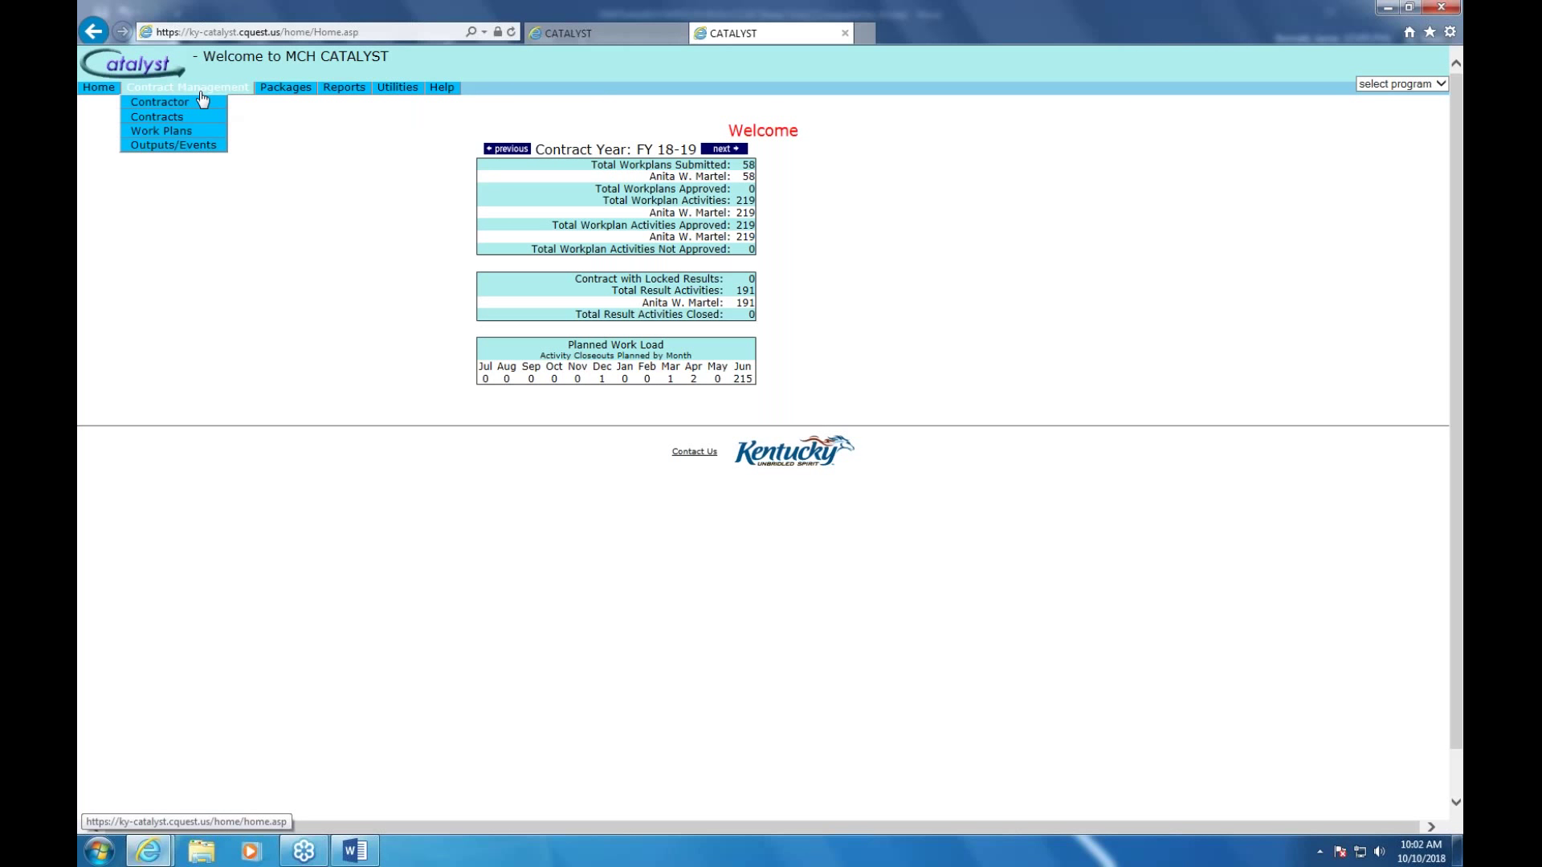
Search Work Plans for contractor KDPH in contract year FY 18-19
{"action": "left_click", "coordinate": [175, 132]}
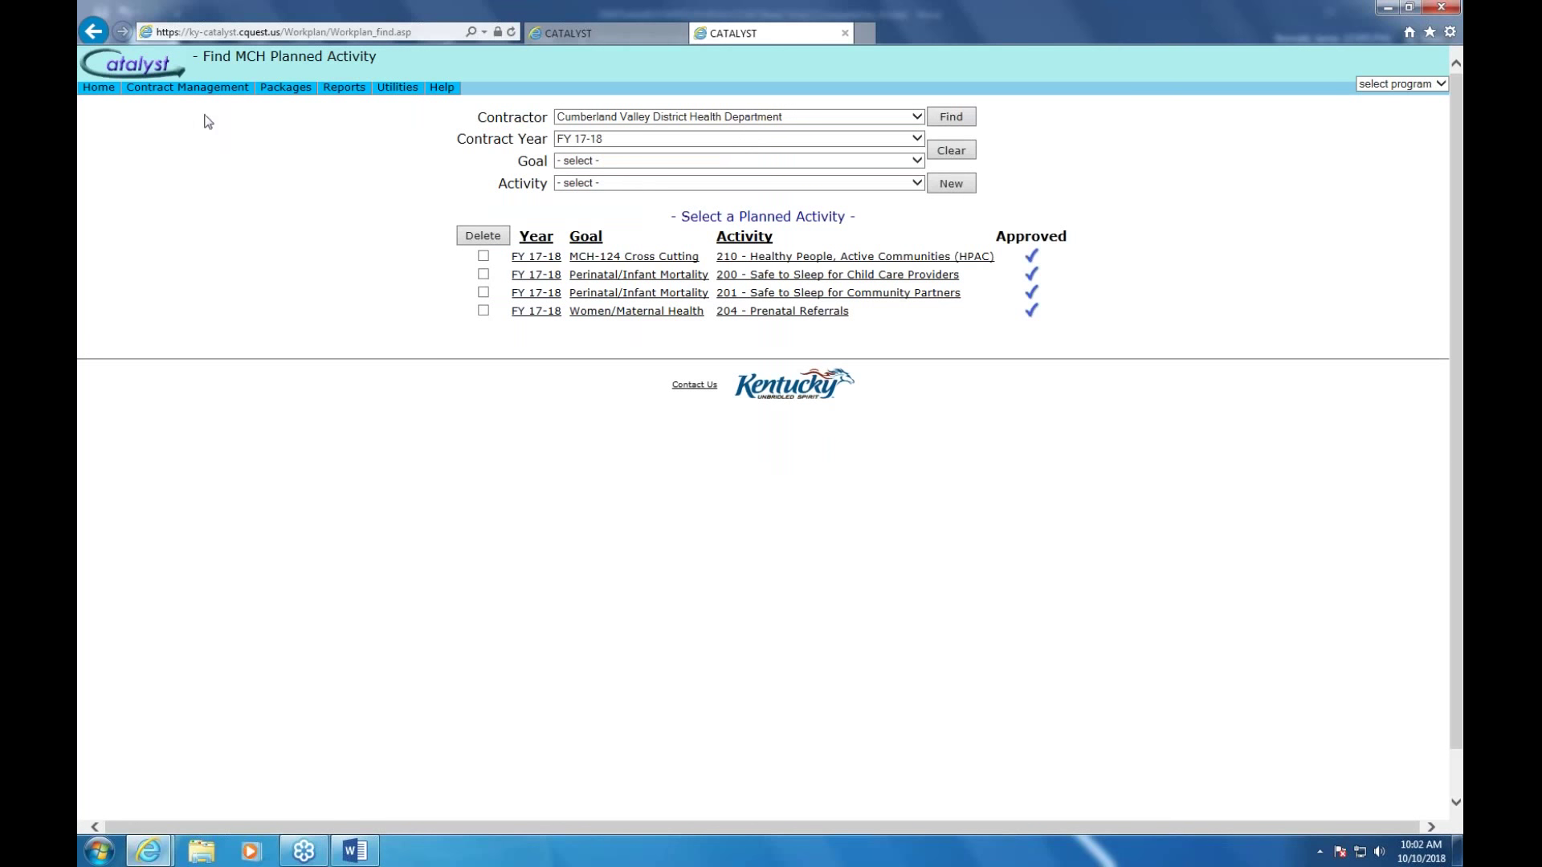
{"action": "left_click", "coordinate": [917, 117]}
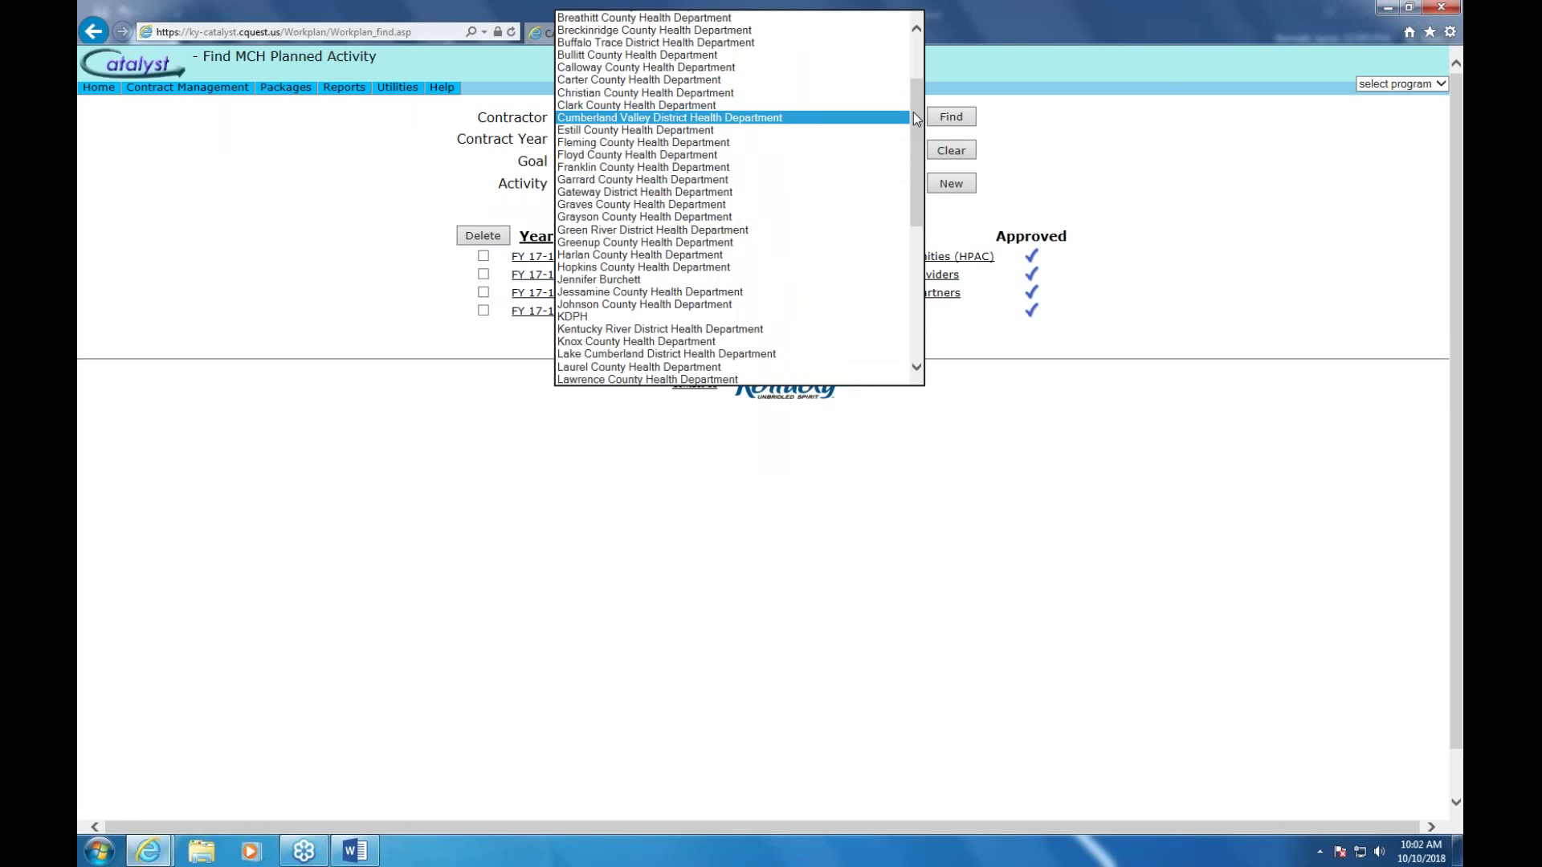
{"action": "left_click_drag", "start_coordinate": [914, 113], "coordinate": [887, 139]}
{"action": "left_click", "coordinate": [578, 253]}
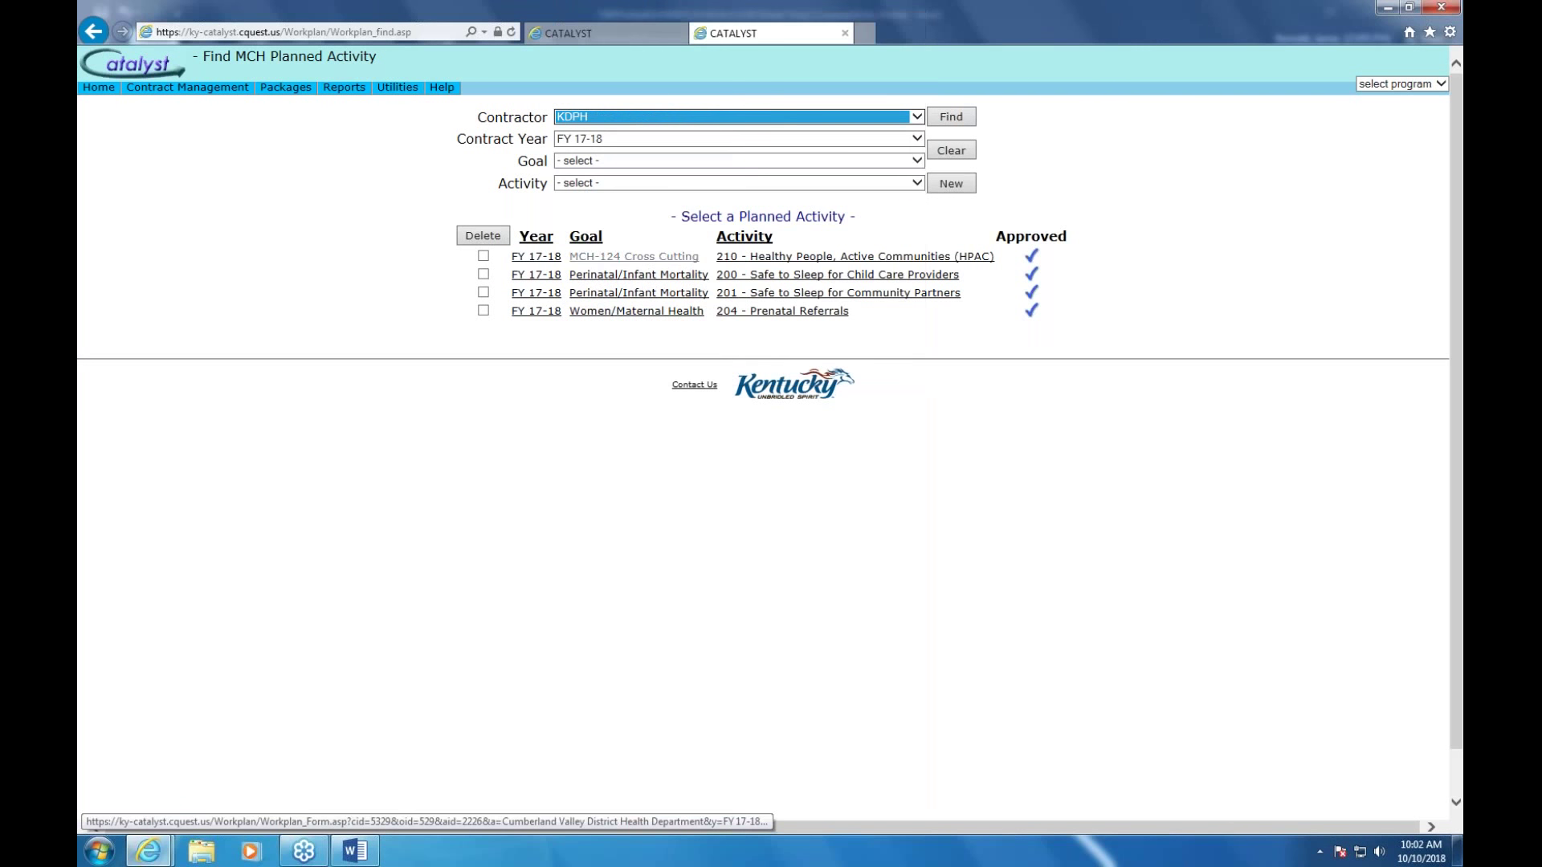
{"action": "left_click", "coordinate": [919, 136]}
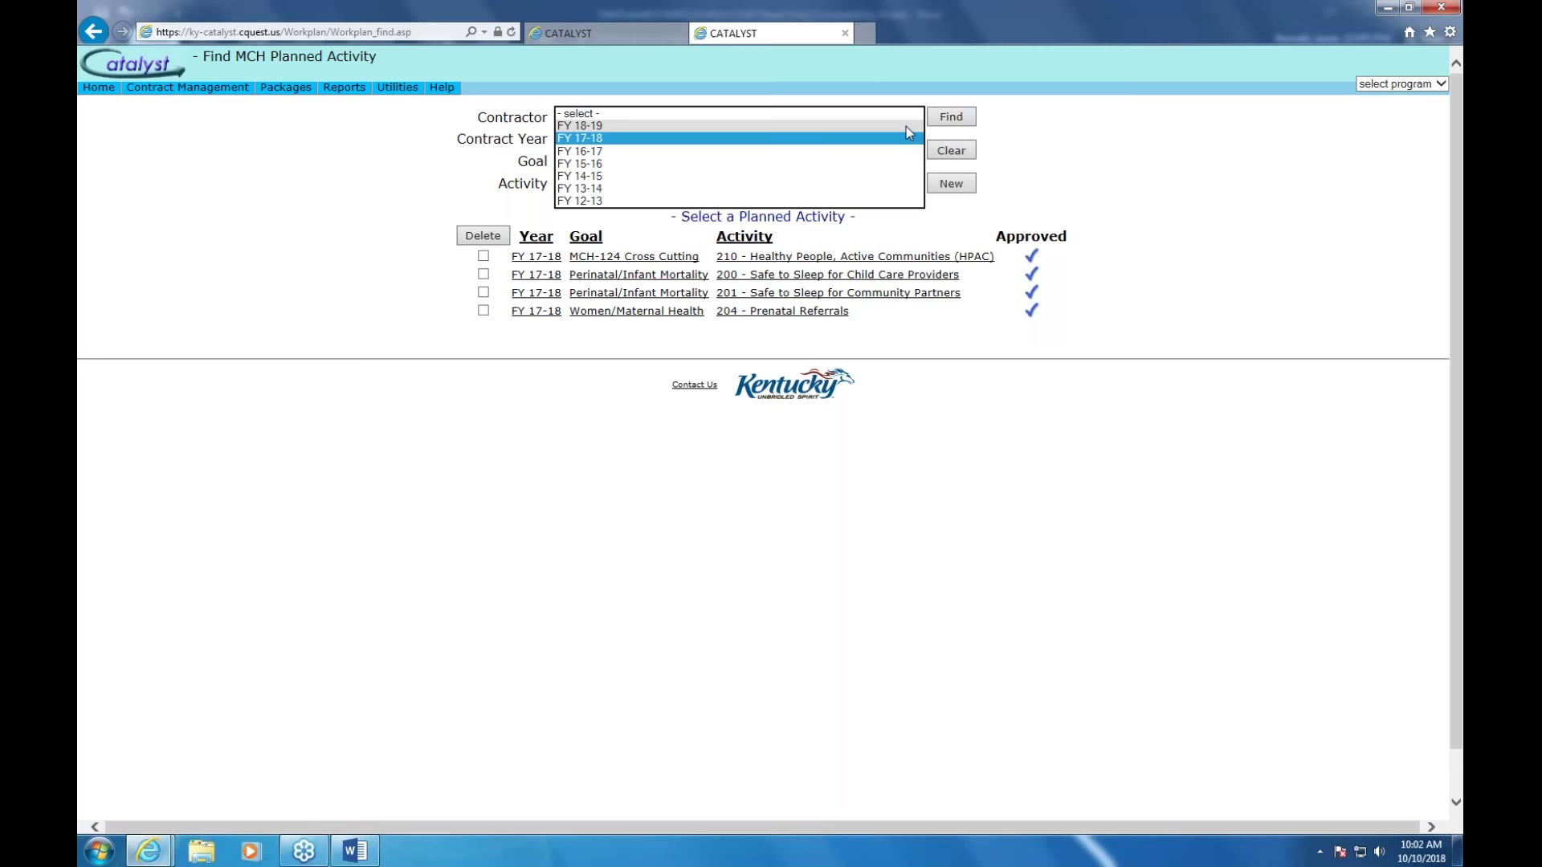
{"action": "left_click", "coordinate": [906, 127]}
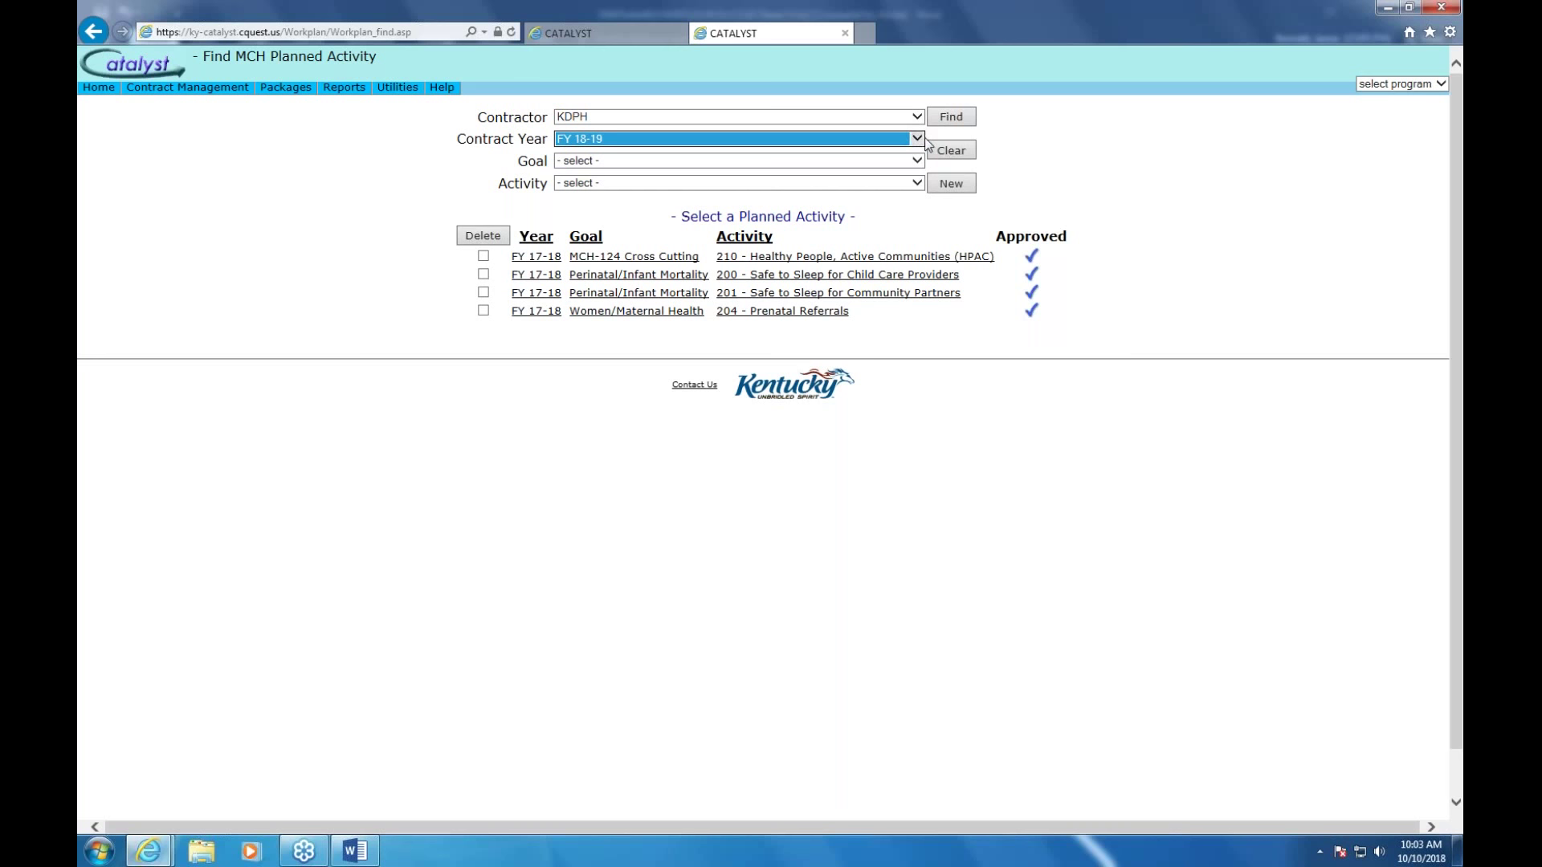
{"action": "left_click", "coordinate": [960, 119]}
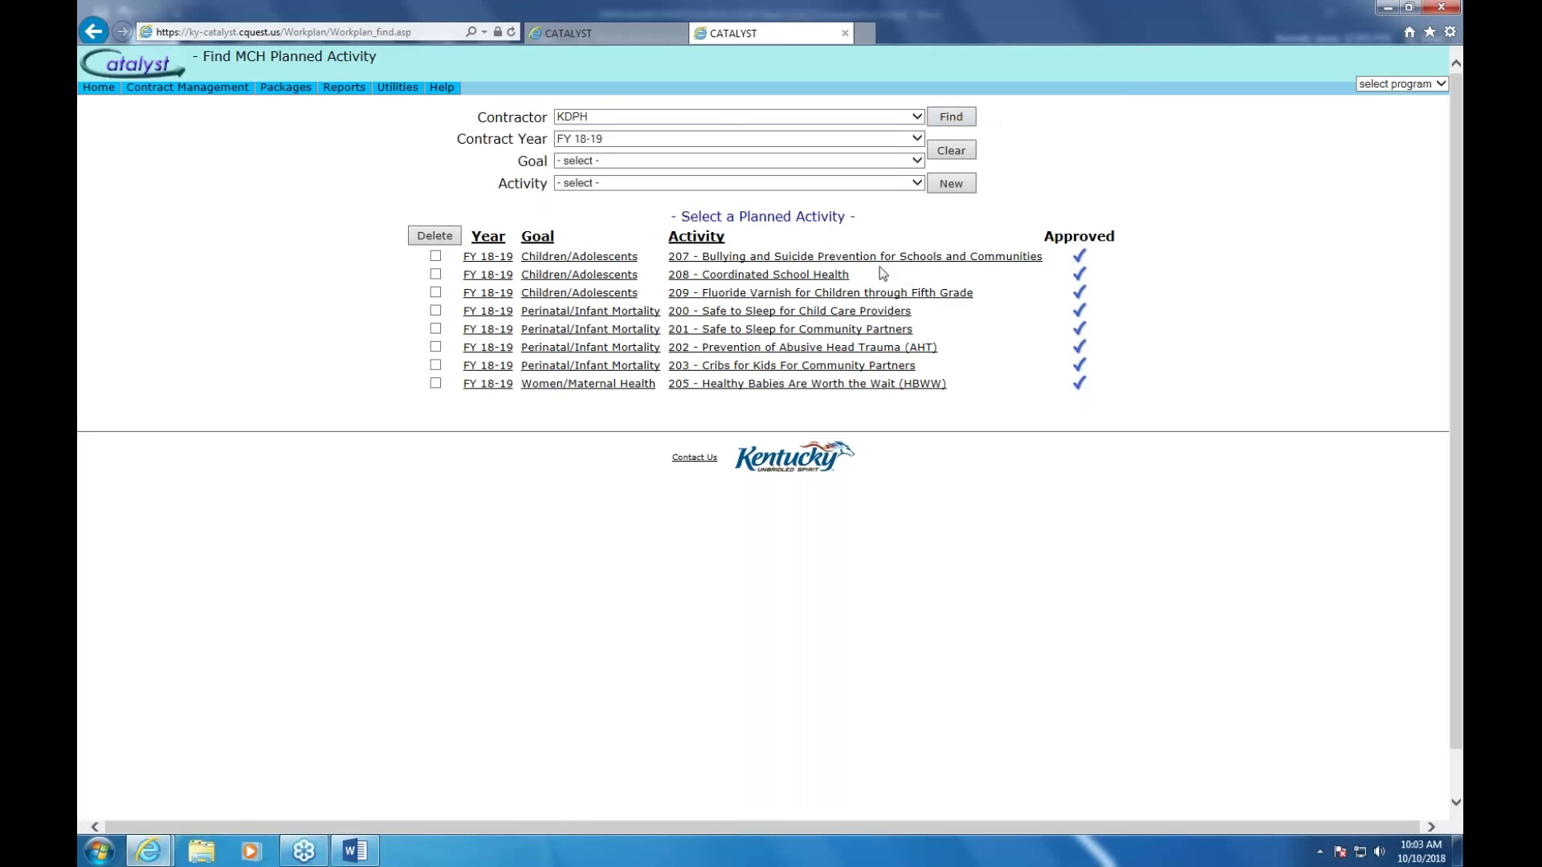
Open activity 207 Bullying and Suicide Prevention and check the MCH-124 Cross Cutting goal's activities
{"action": "left_click", "coordinate": [813, 258]}
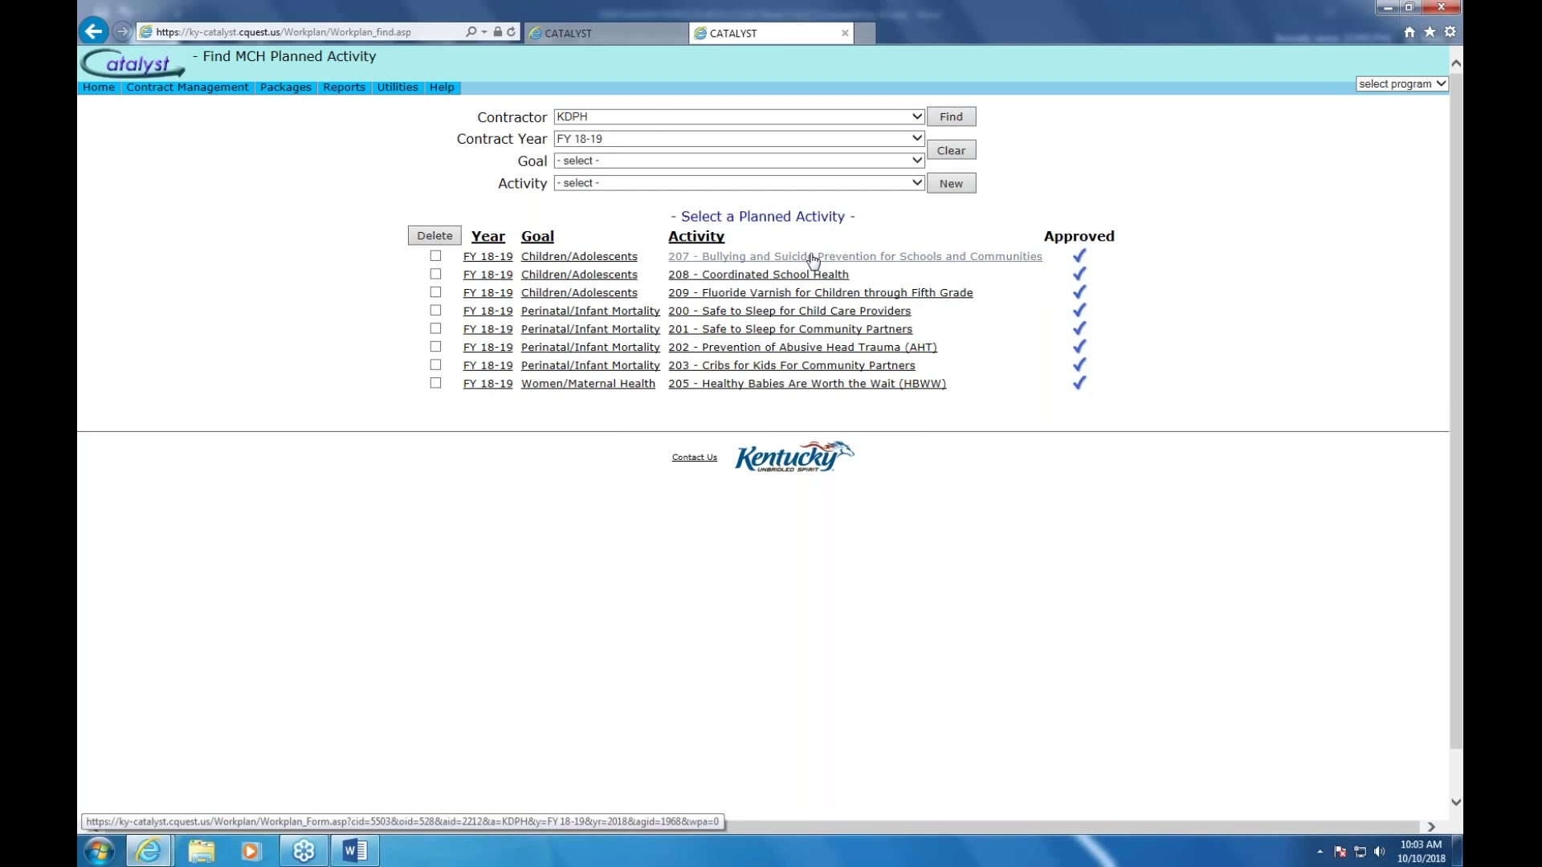
{"action": "left_click", "coordinate": [922, 162]}
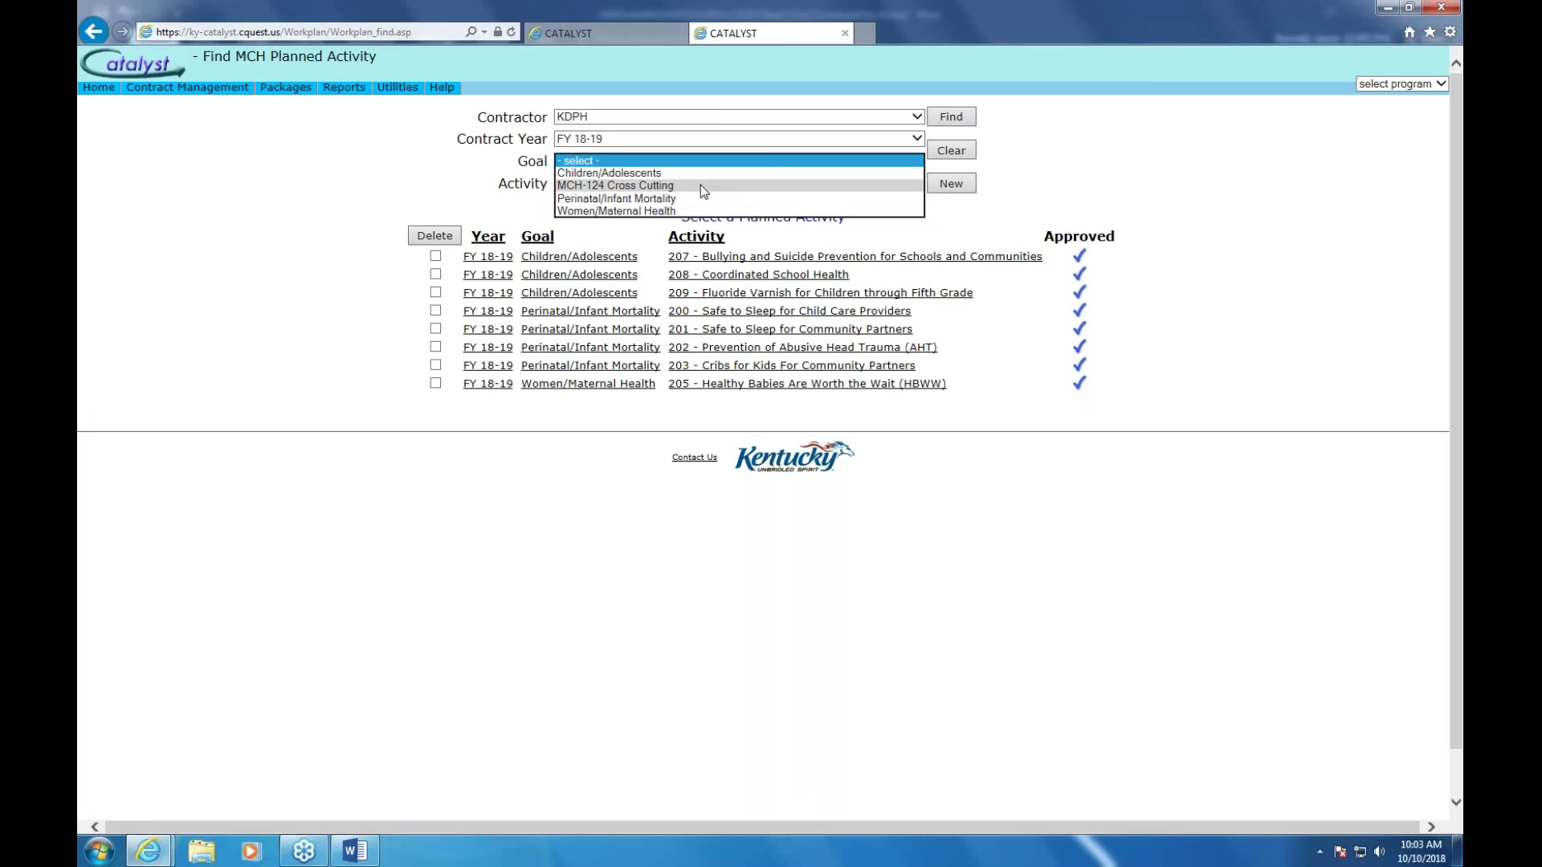
{"action": "left_click", "coordinate": [700, 185]}
{"action": "left_click", "coordinate": [920, 183]}
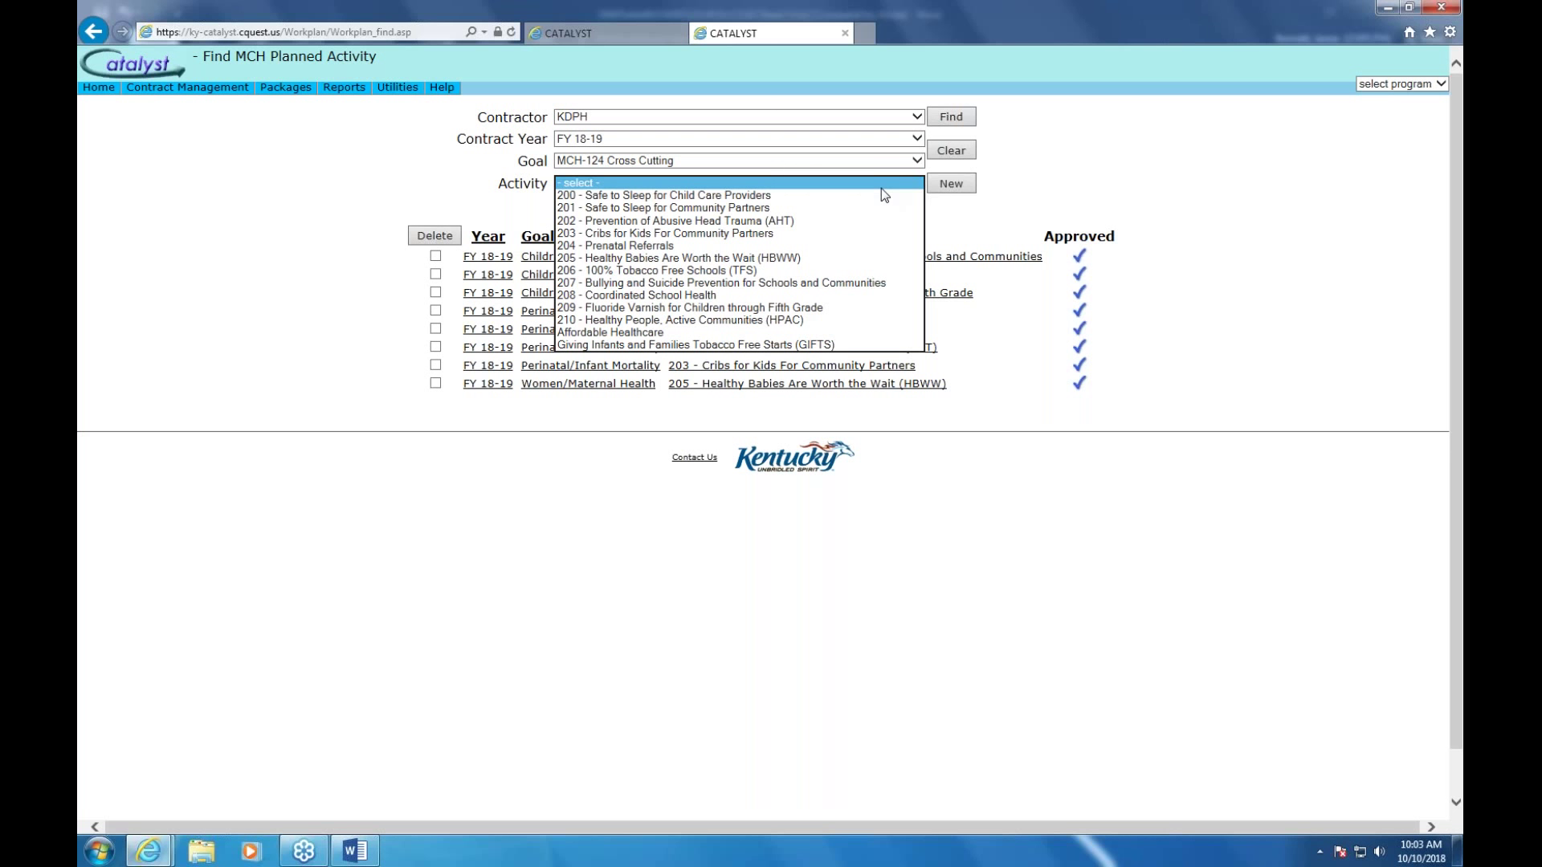
{"action": "left_click", "coordinate": [881, 189]}
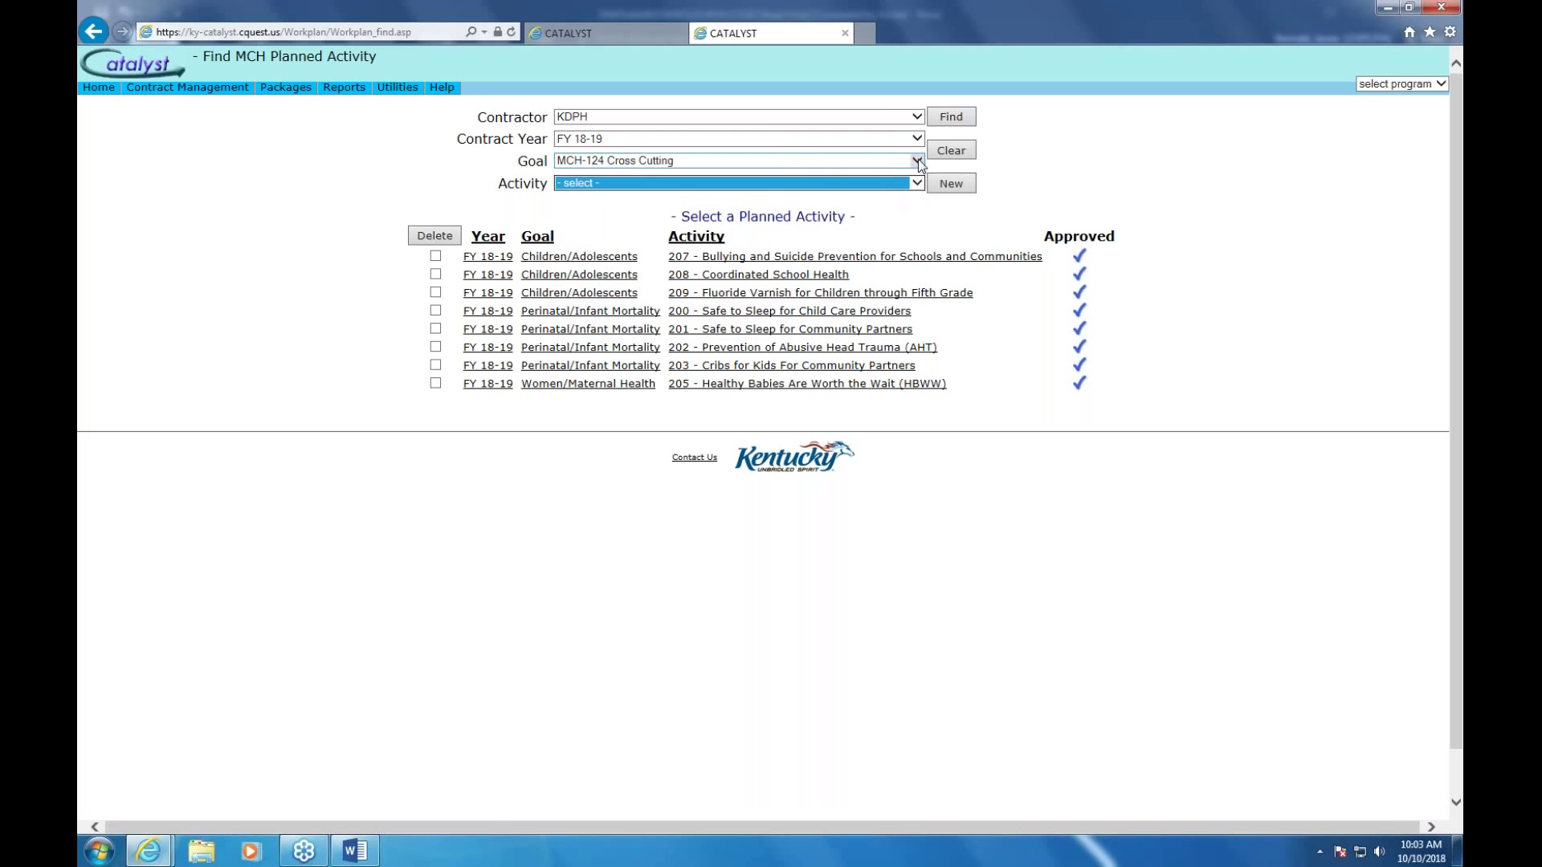
Filter by goal Children/Adolescents and activity 205 - Healthy Babies Are Worth the Wait (HBWW)
{"action": "left_click", "coordinate": [917, 161]}
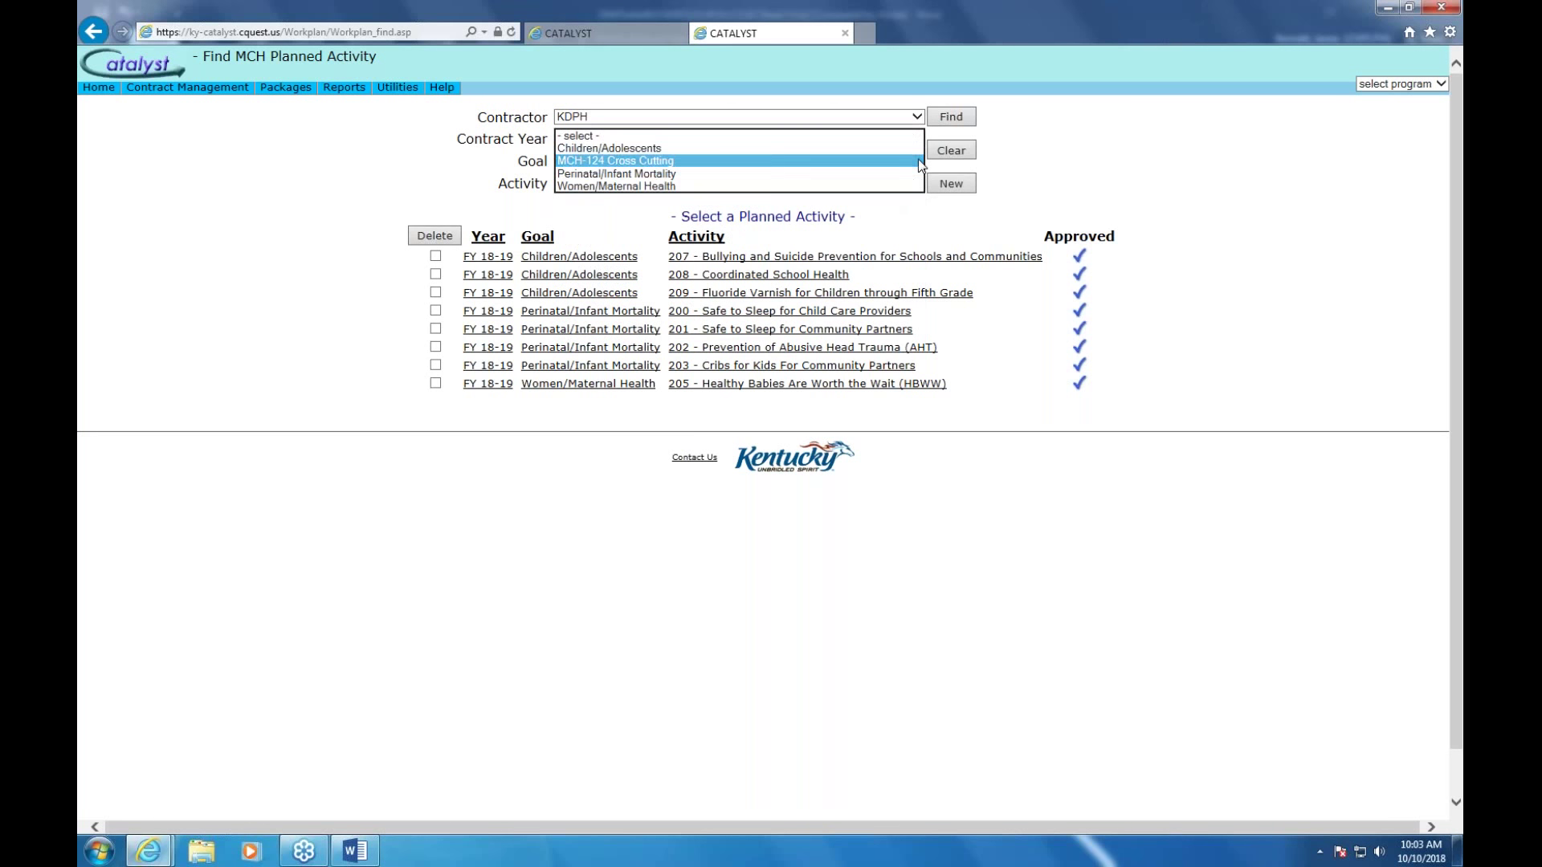
{"action": "left_click", "coordinate": [755, 145]}
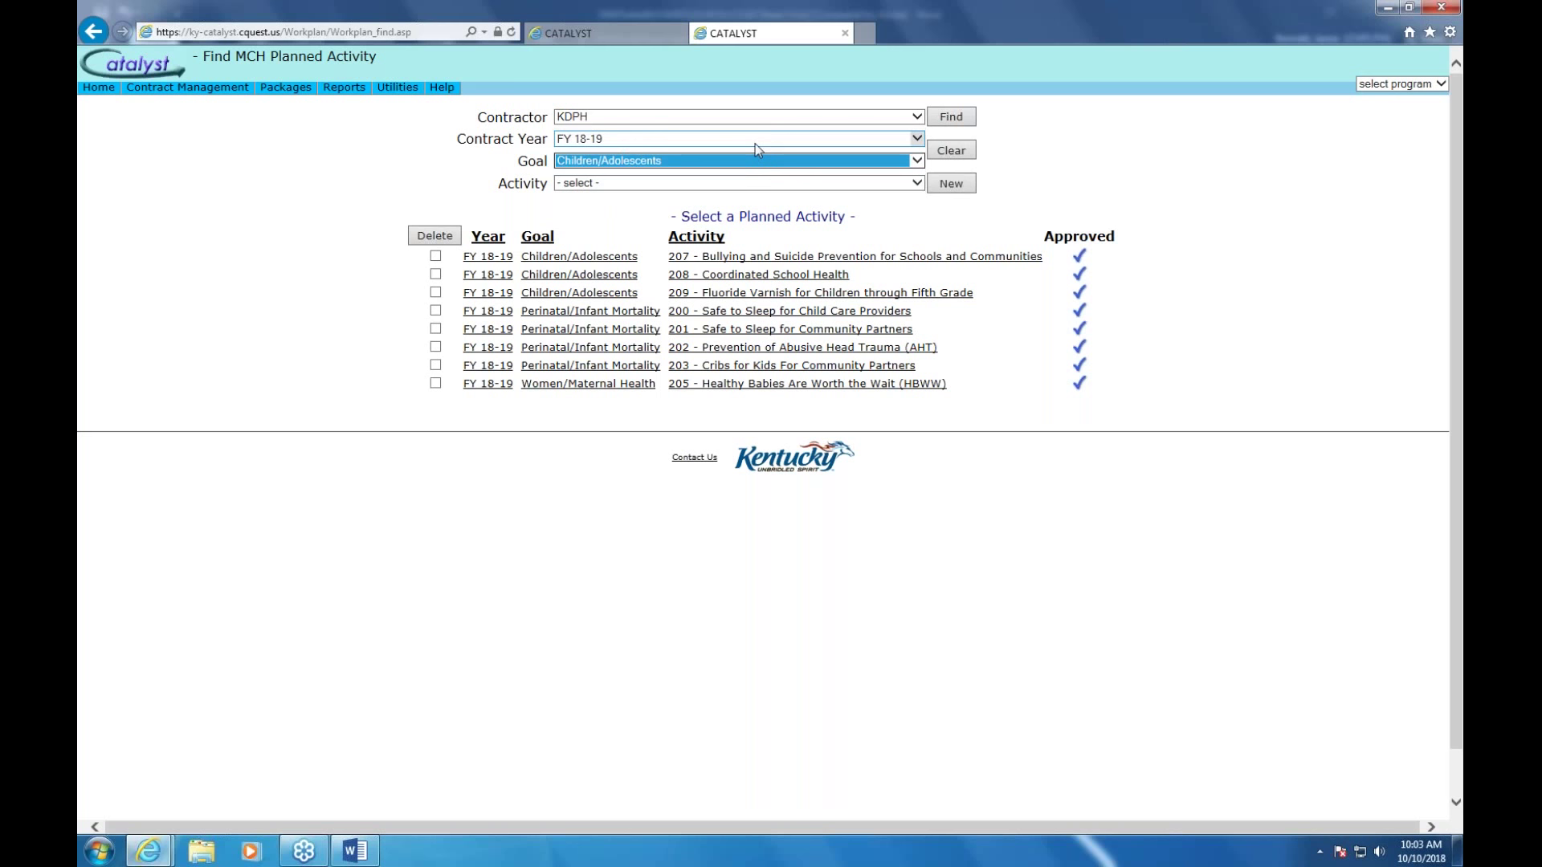
{"action": "left_click", "coordinate": [916, 183]}
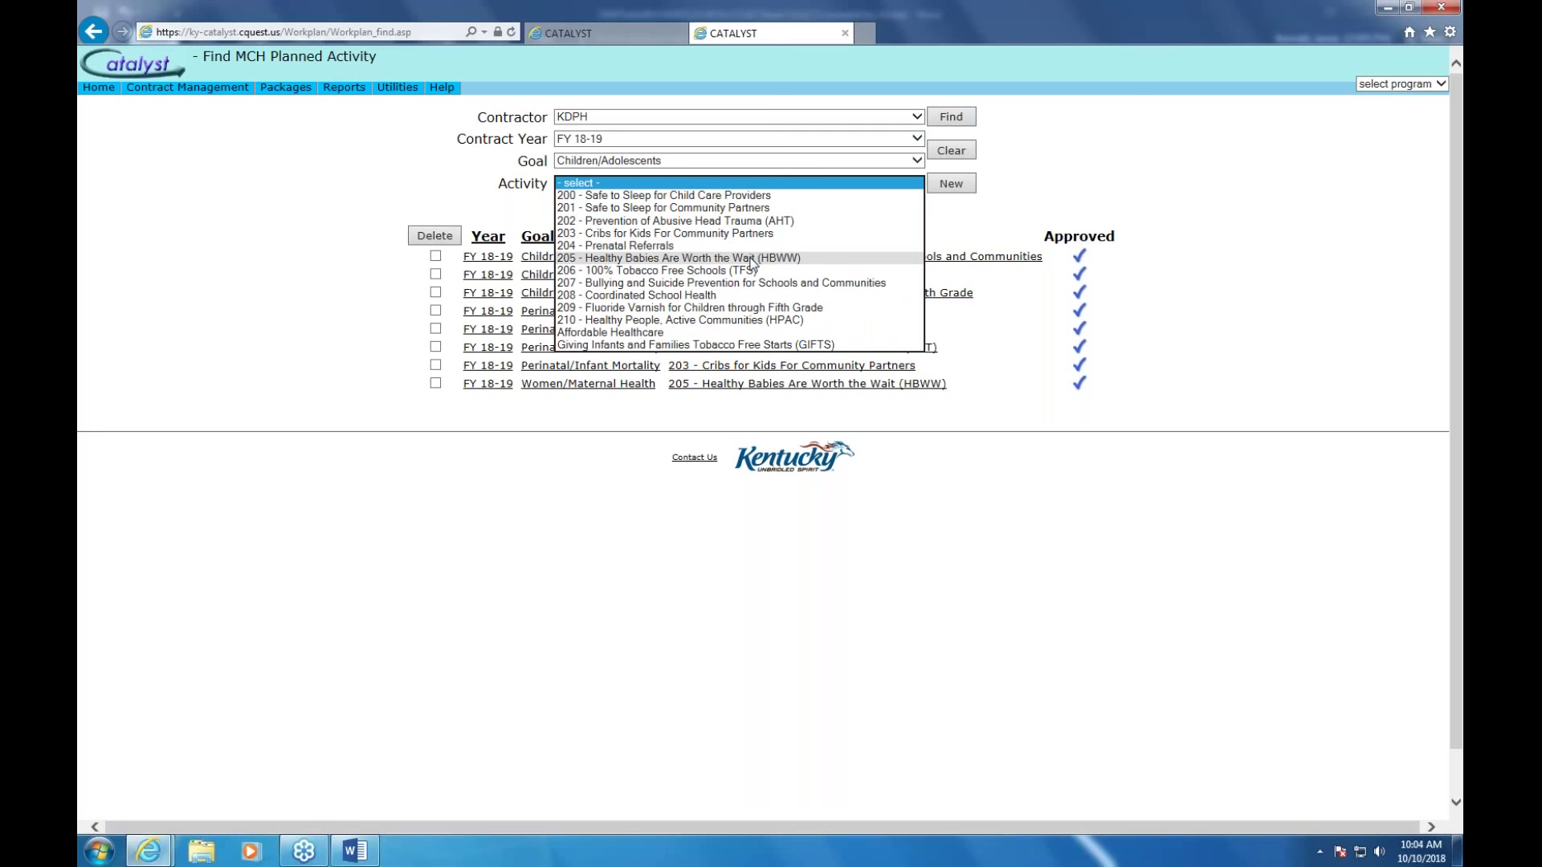
{"action": "left_click", "coordinate": [753, 258]}
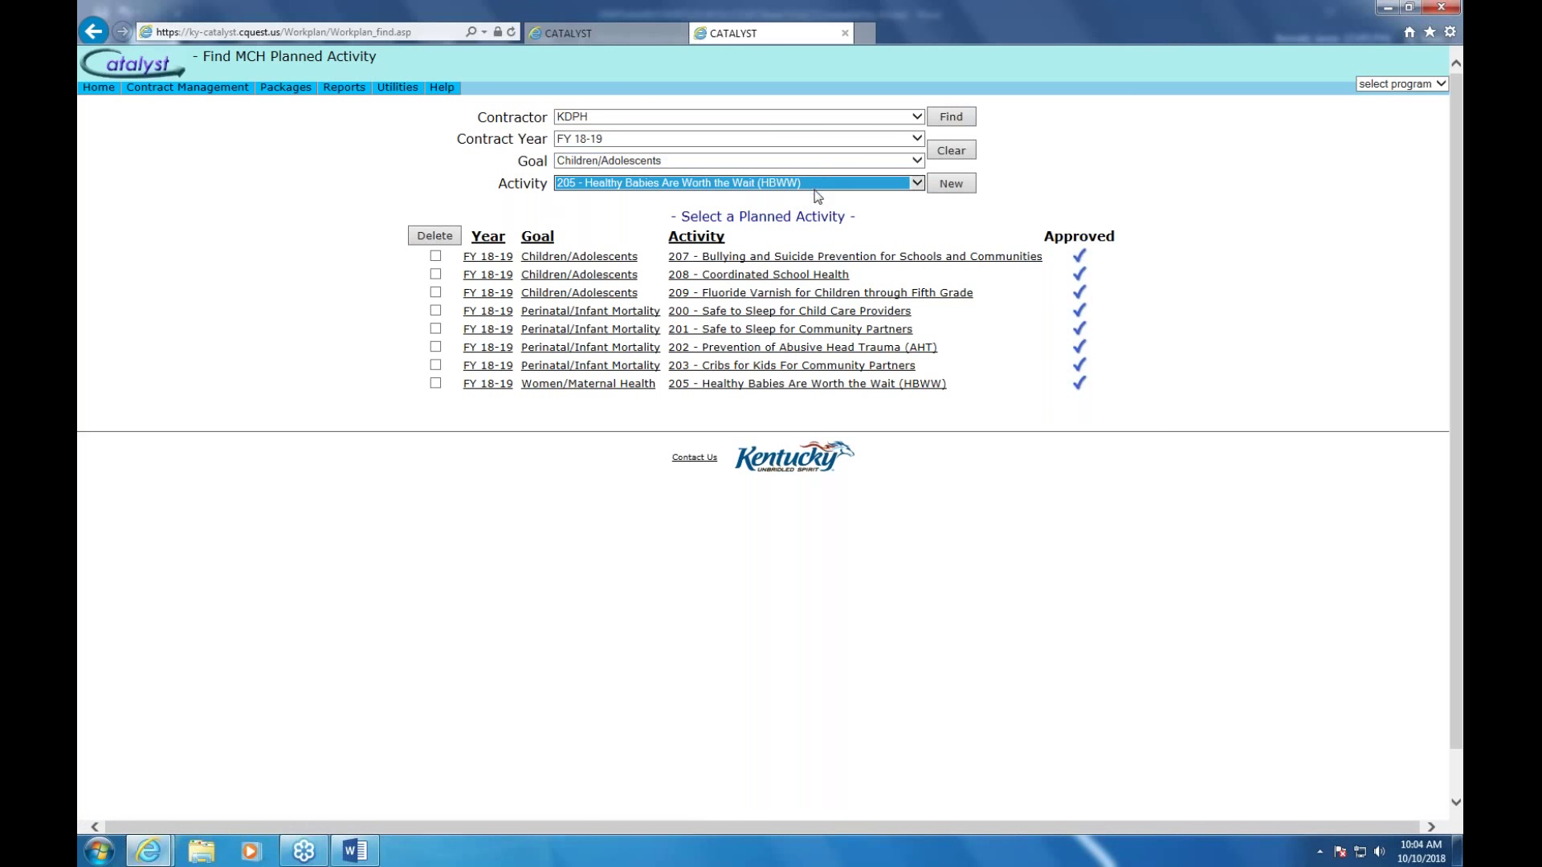
Open the 209 Fluoride Varnish work plan, add a reviewer comment, and save it
{"action": "left_click", "coordinate": [752, 296]}
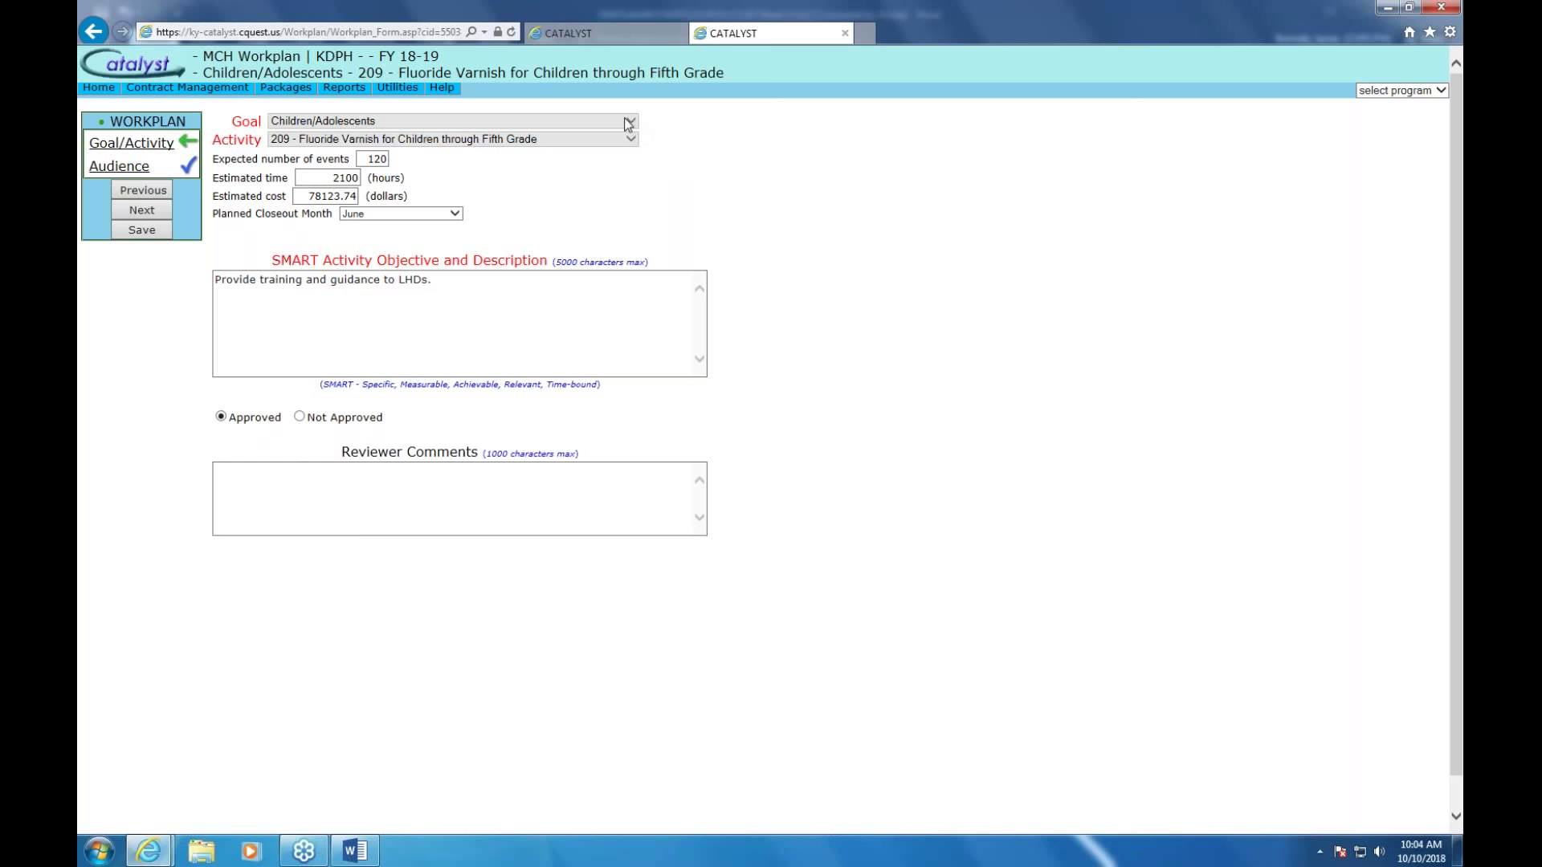
{"action": "left_click", "coordinate": [503, 118]}
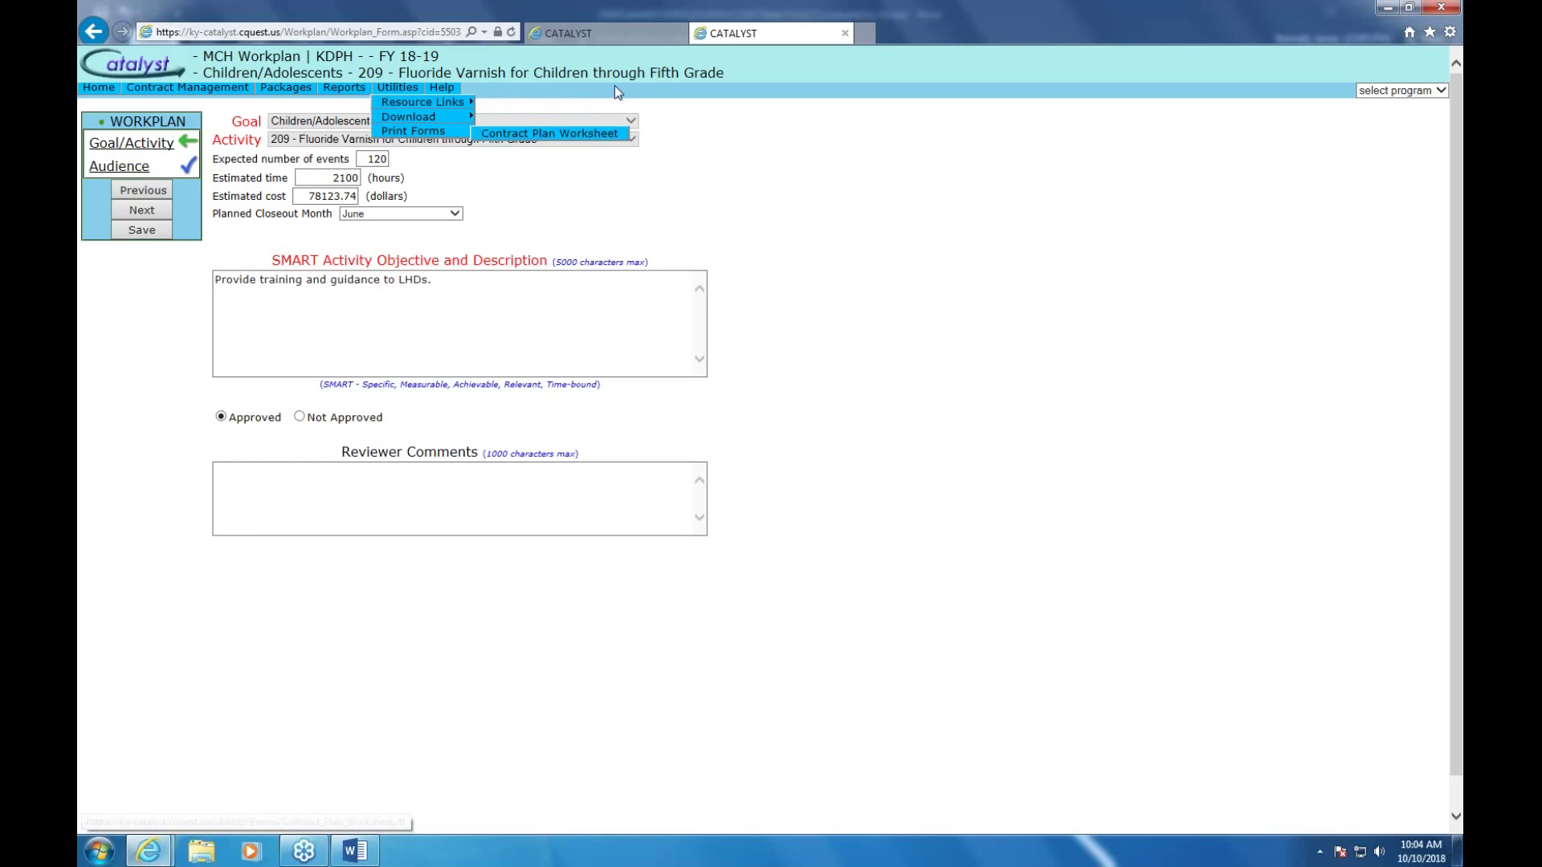
{"action": "left_click", "coordinate": [631, 122]}
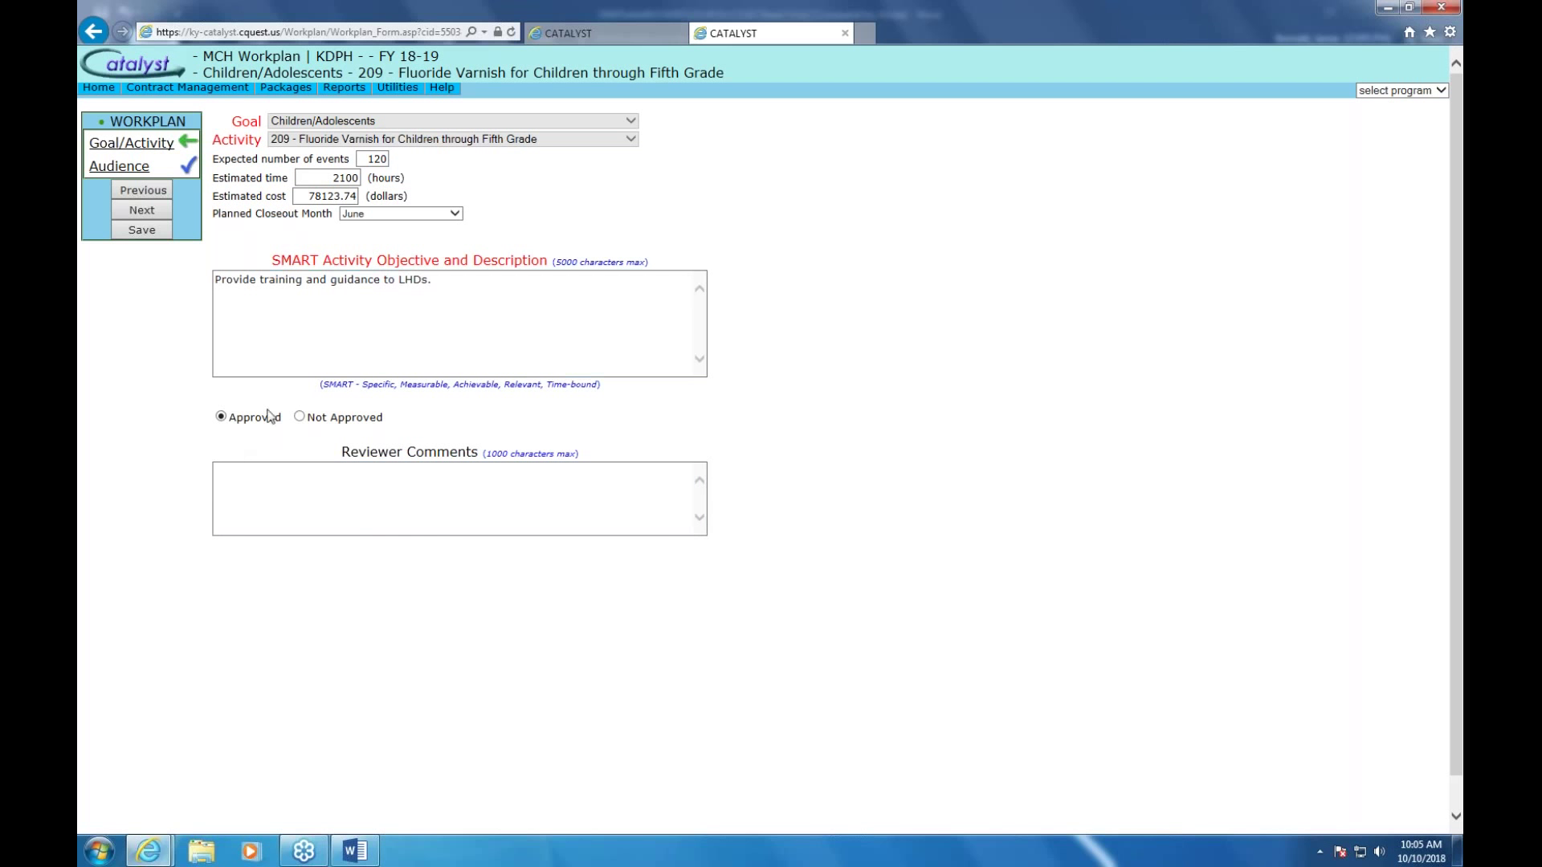
{"action": "left_click", "coordinate": [231, 473]}
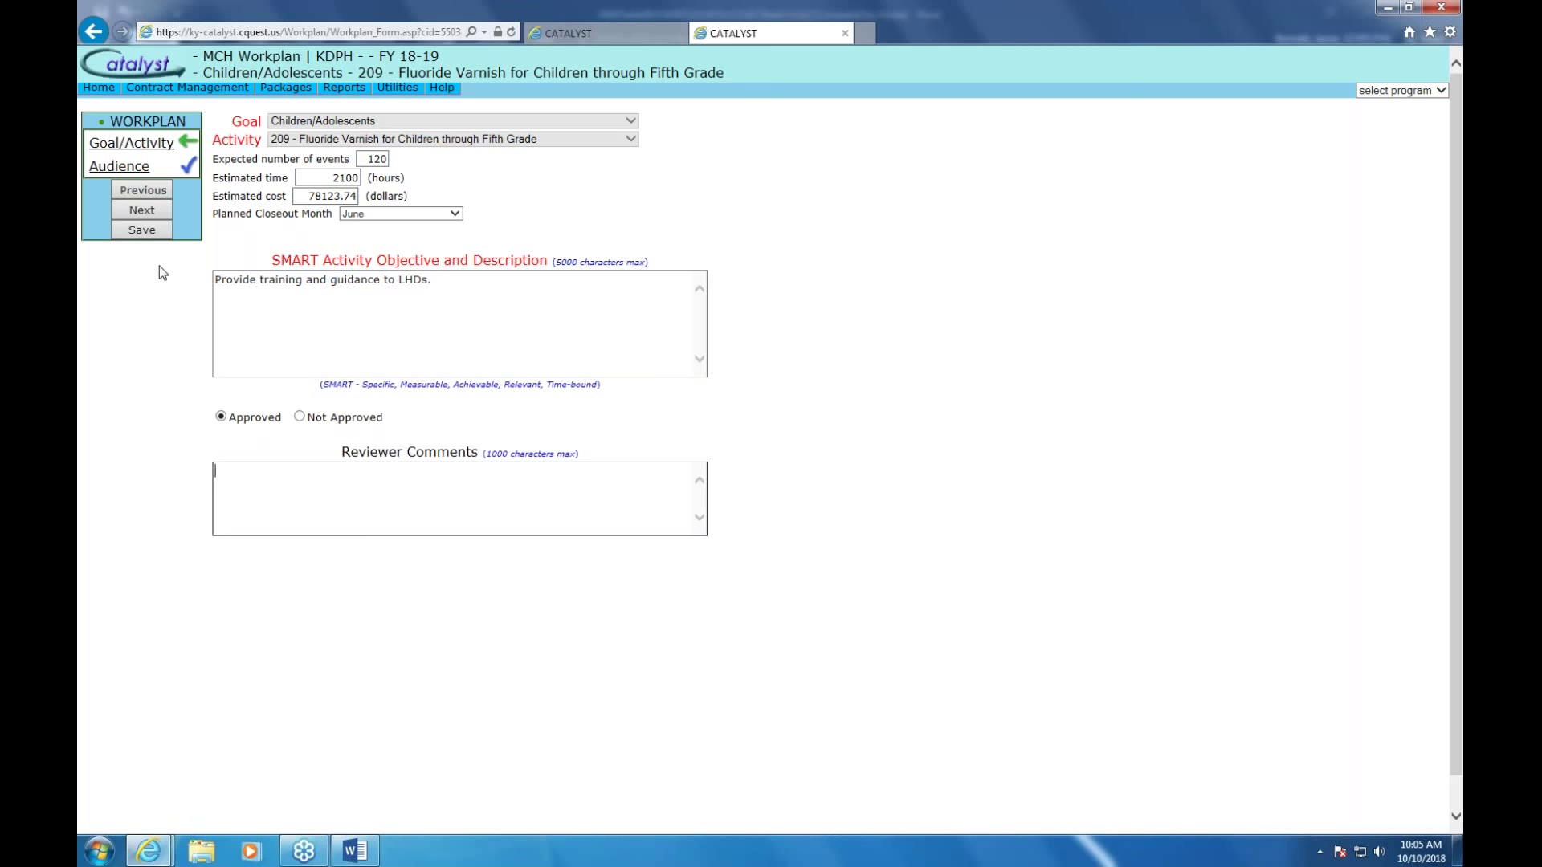
{"action": "left_click", "coordinate": [151, 233]}
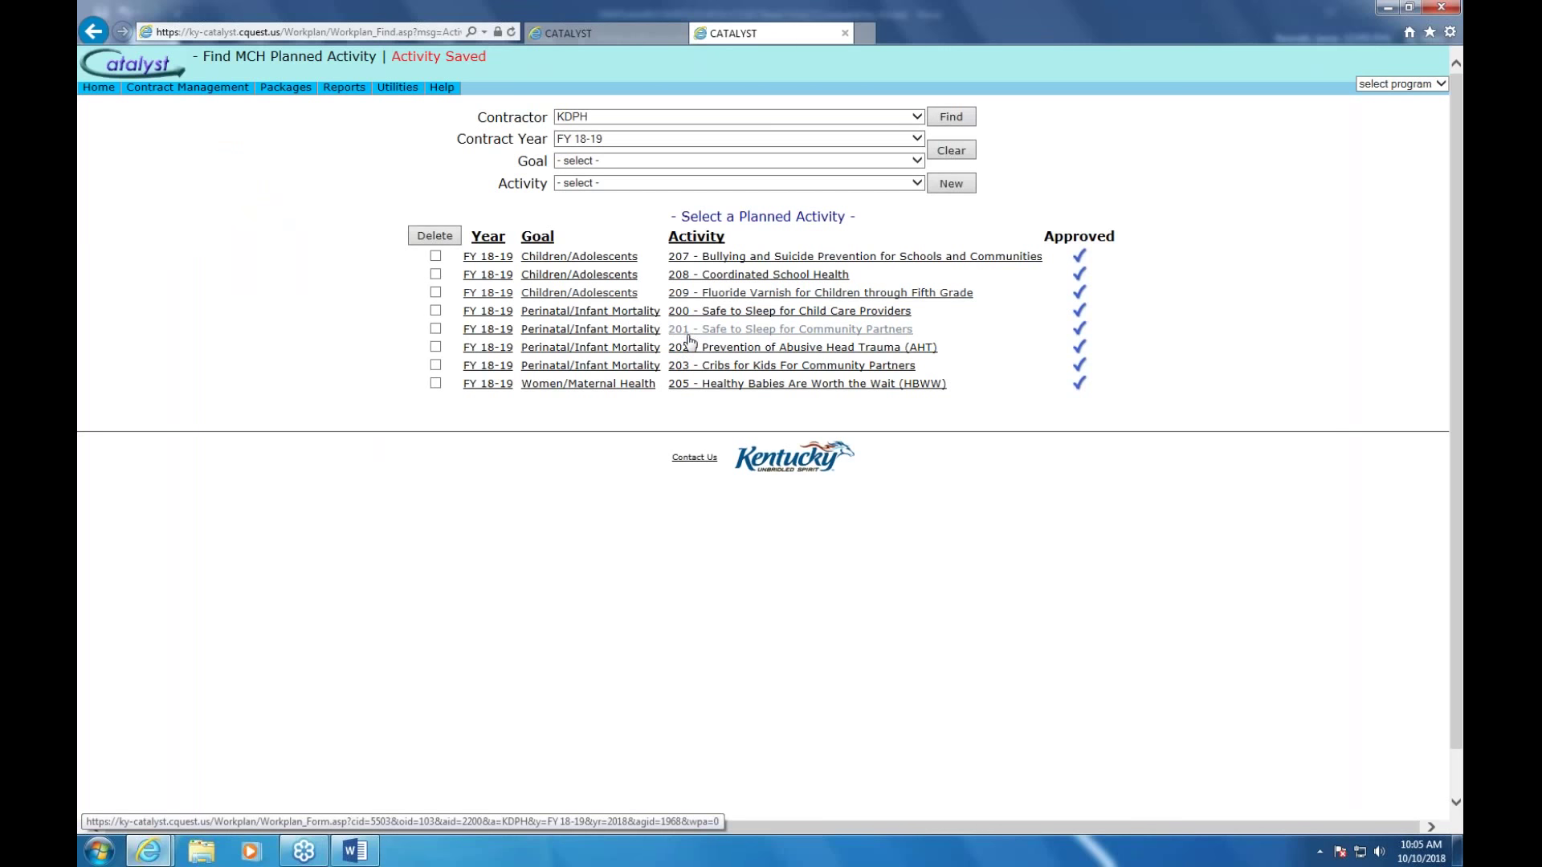
Leave the work plan's goal list and go to the Outputs/Events results page
{"action": "left_click", "coordinate": [648, 165]}
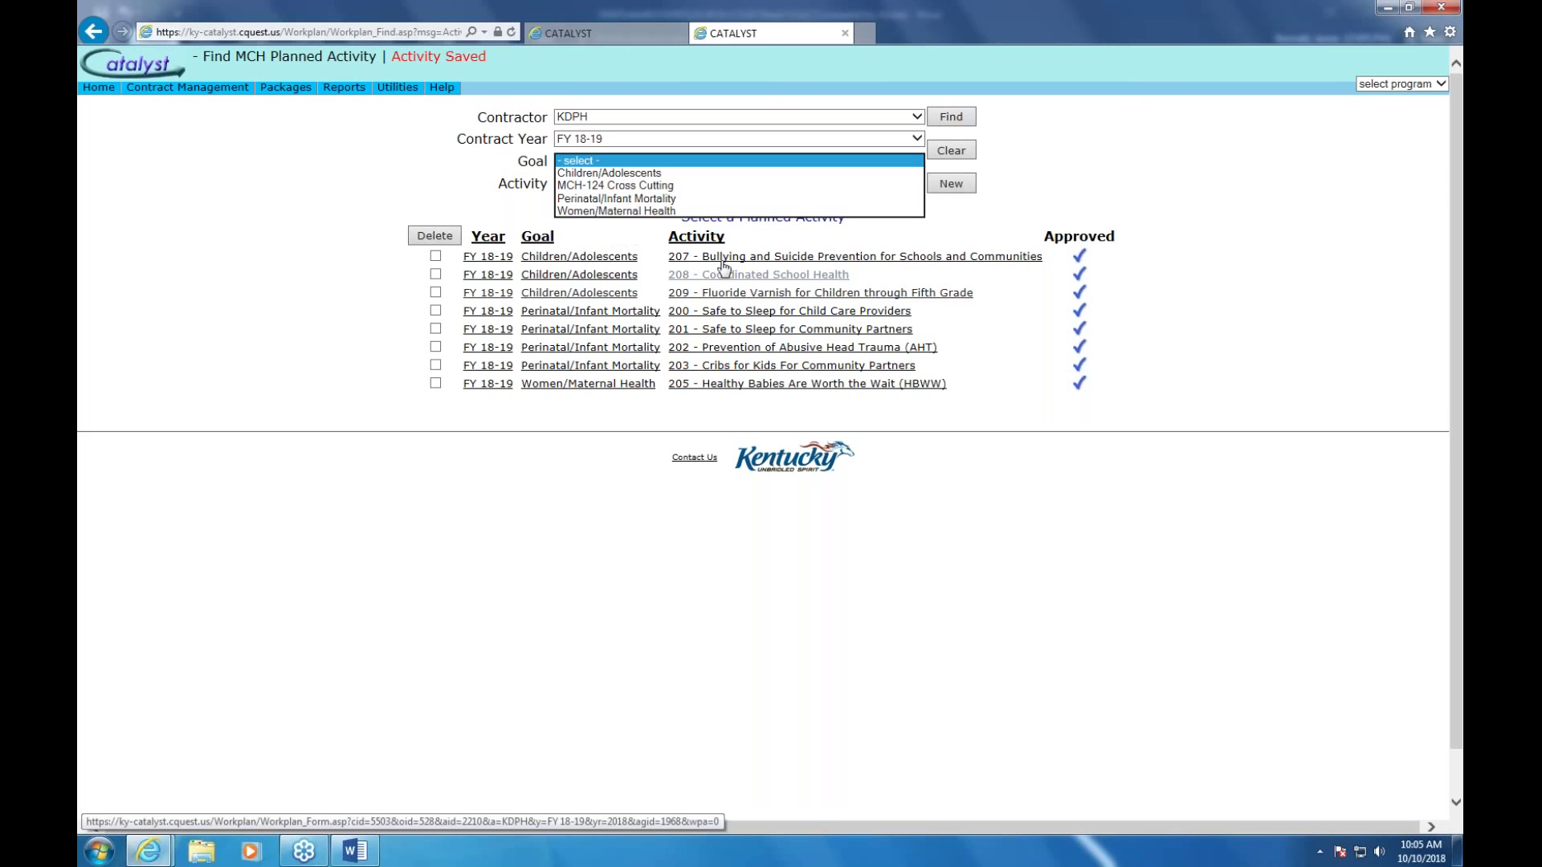
{"action": "left_click", "coordinate": [363, 200]}
{"action": "mouse_move", "coordinate": [229, 96]}
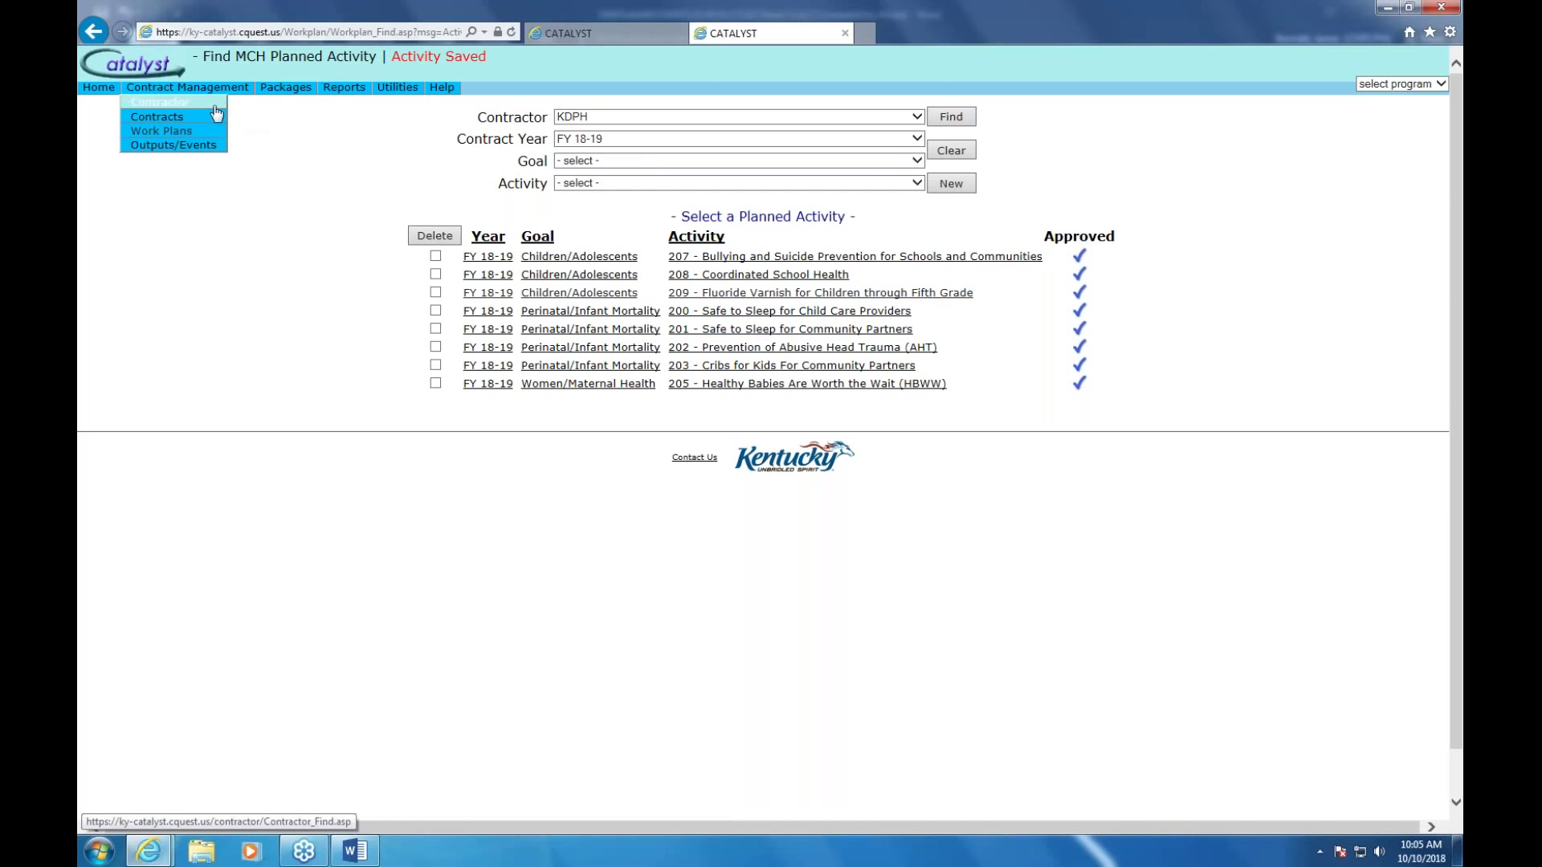
{"action": "left_click", "coordinate": [181, 145]}
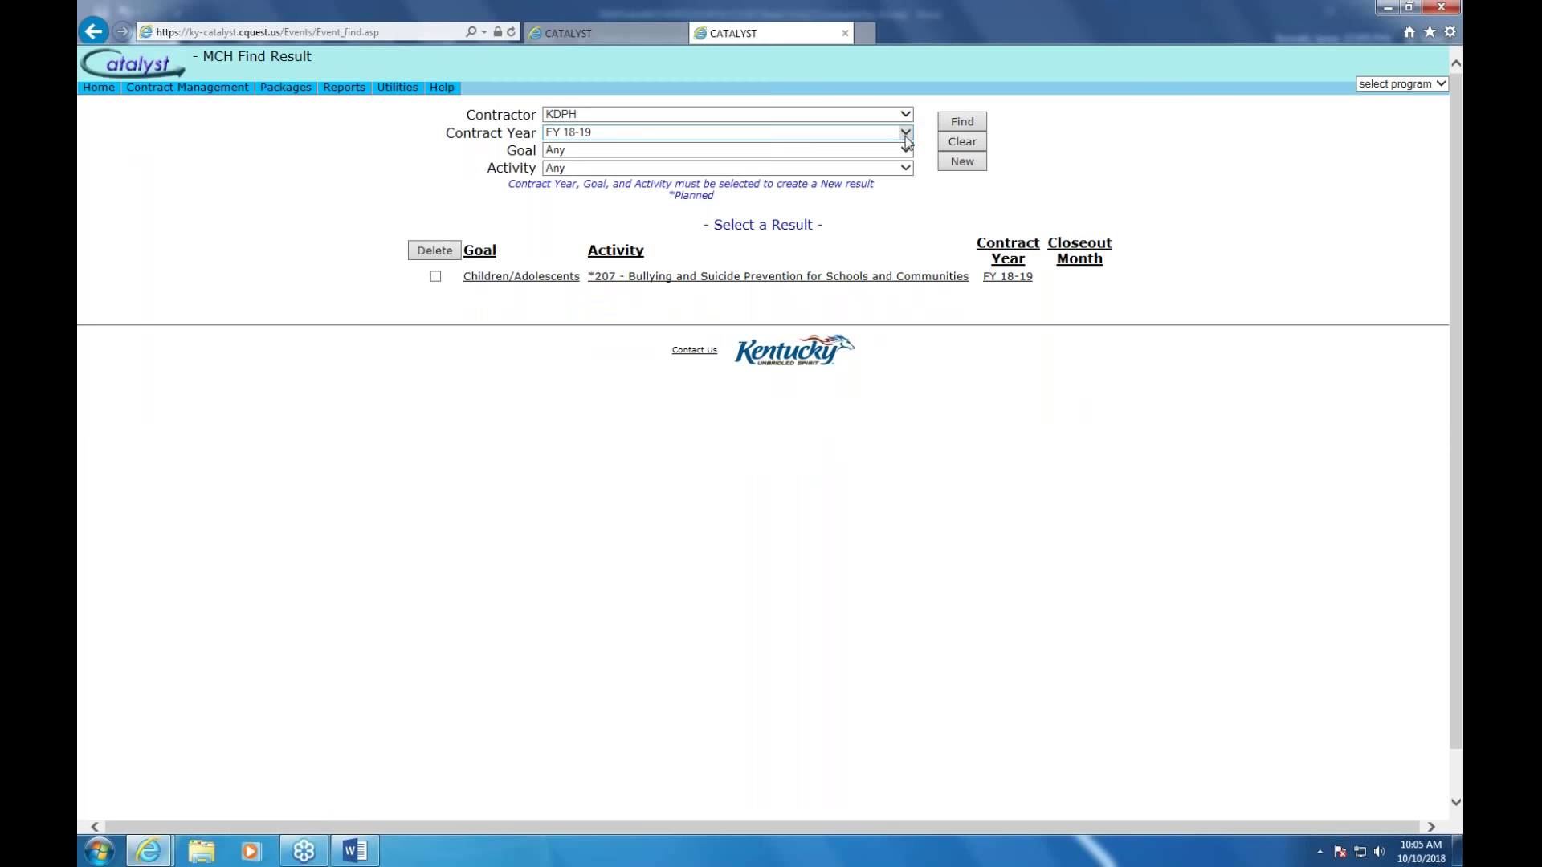
Choose goal Children/Adolescents and activity 209 Fluoride Varnish, then start a new result
{"action": "left_click", "coordinate": [907, 150]}
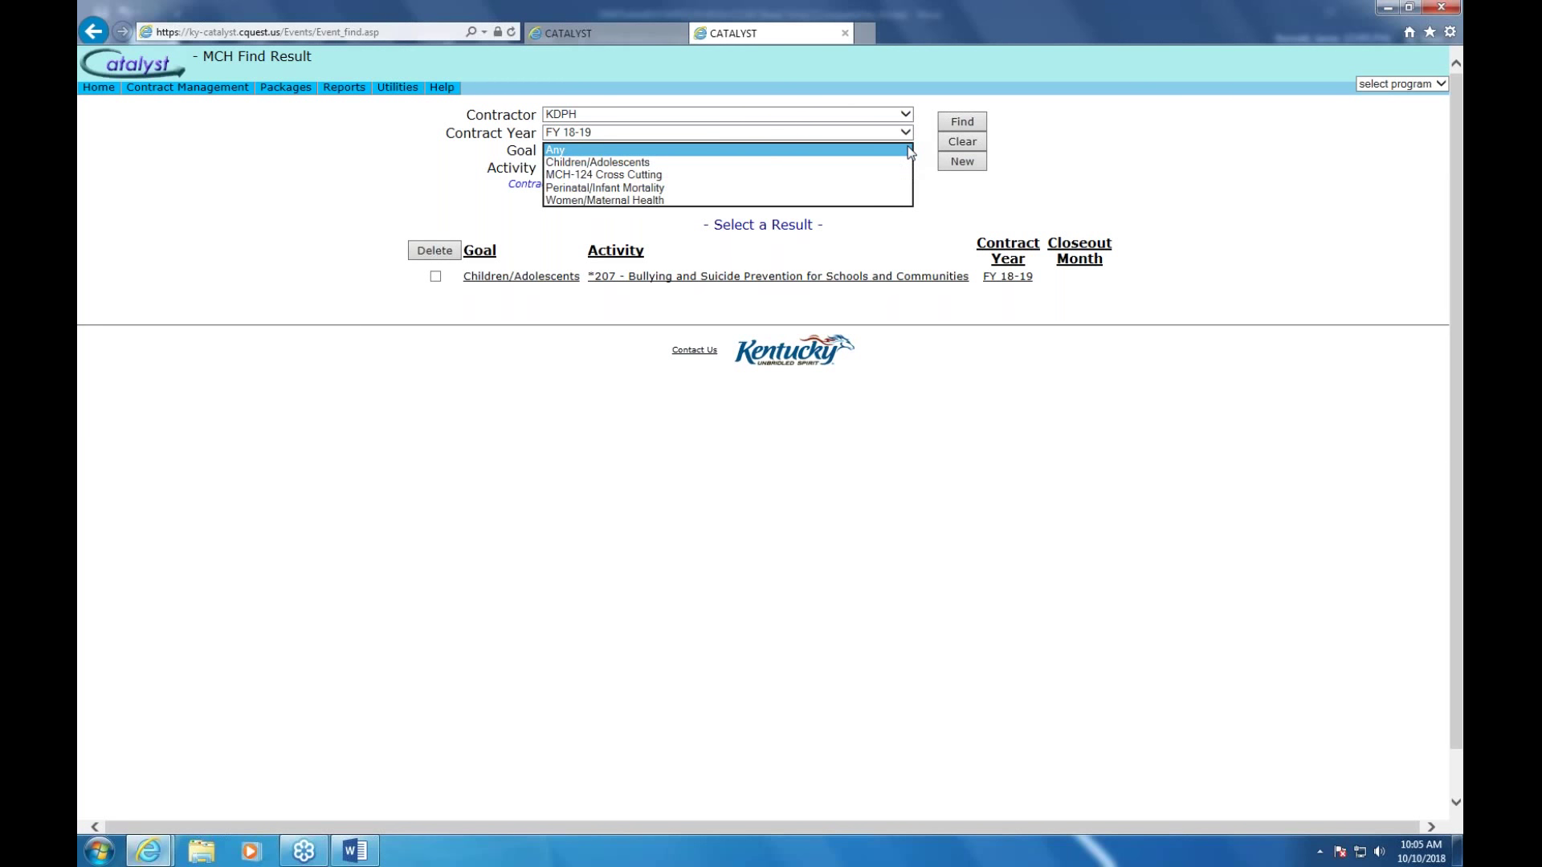
{"action": "left_click", "coordinate": [633, 163]}
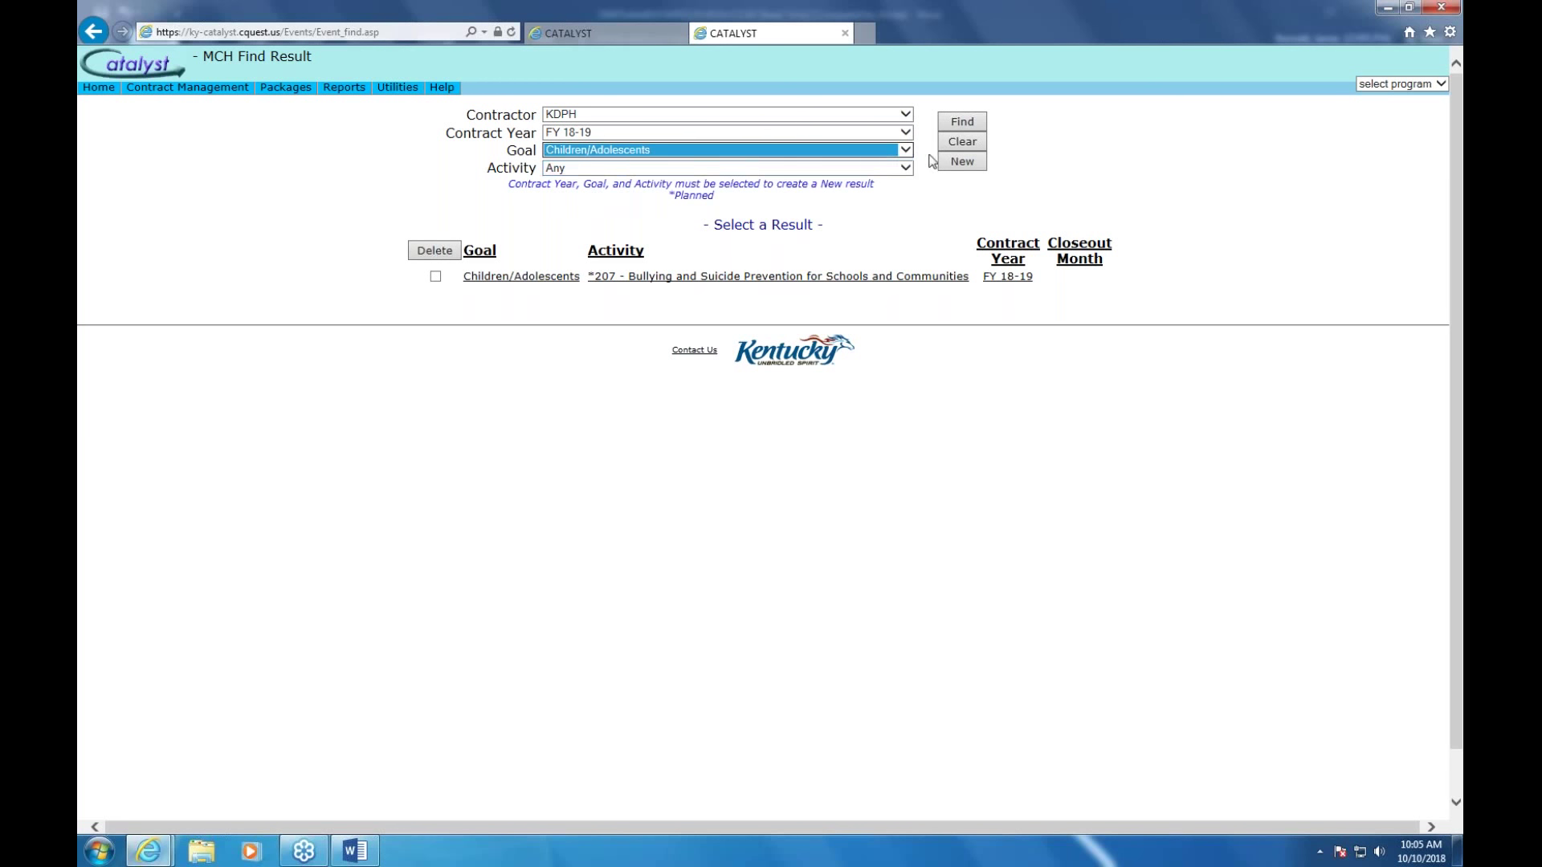
{"action": "left_click", "coordinate": [908, 168]}
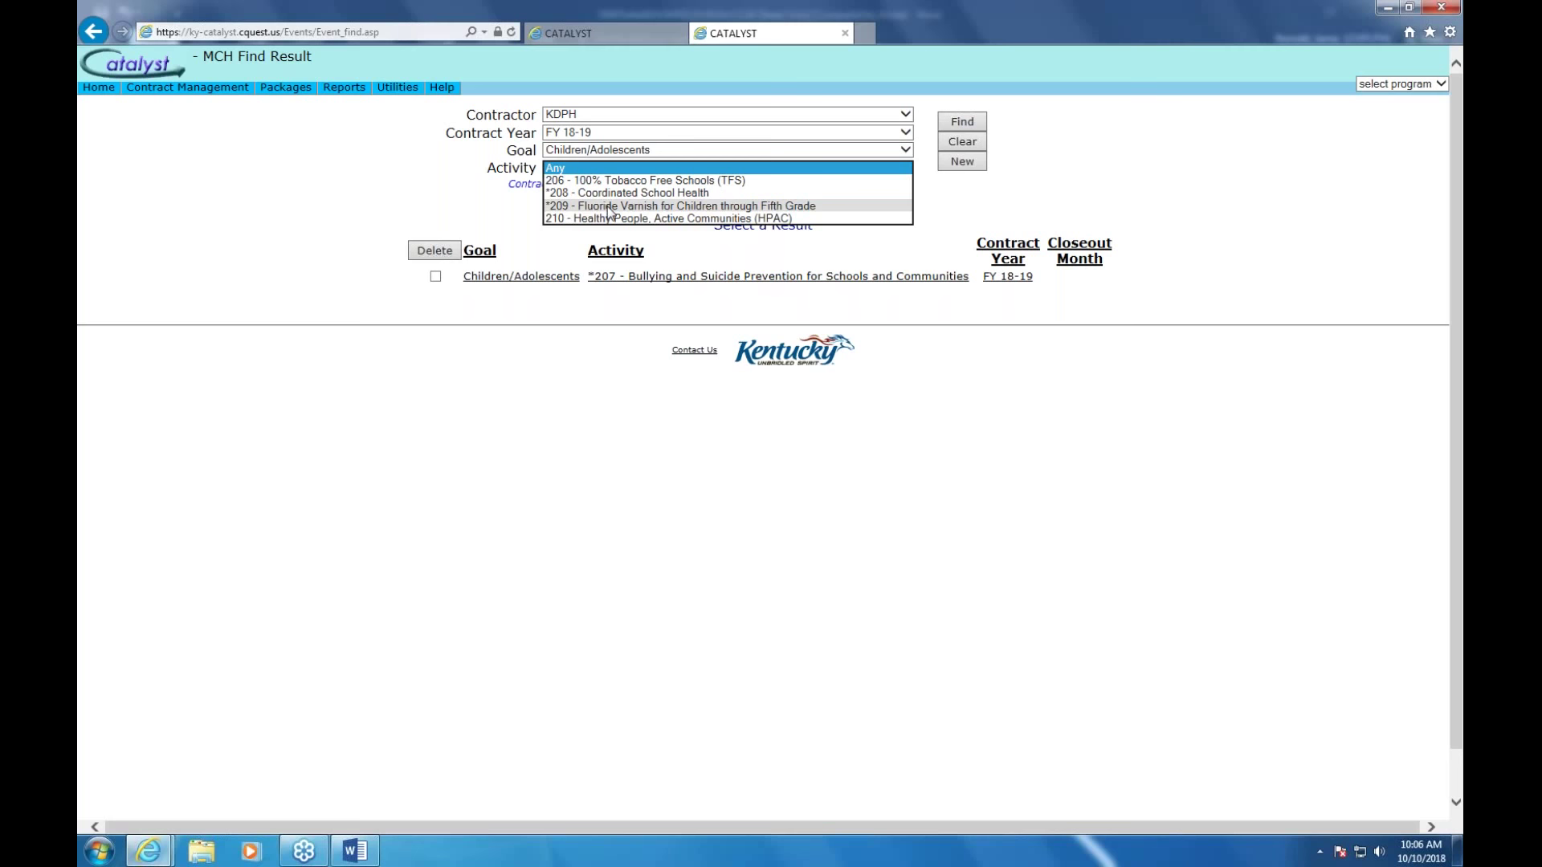
{"action": "left_click", "coordinate": [609, 207]}
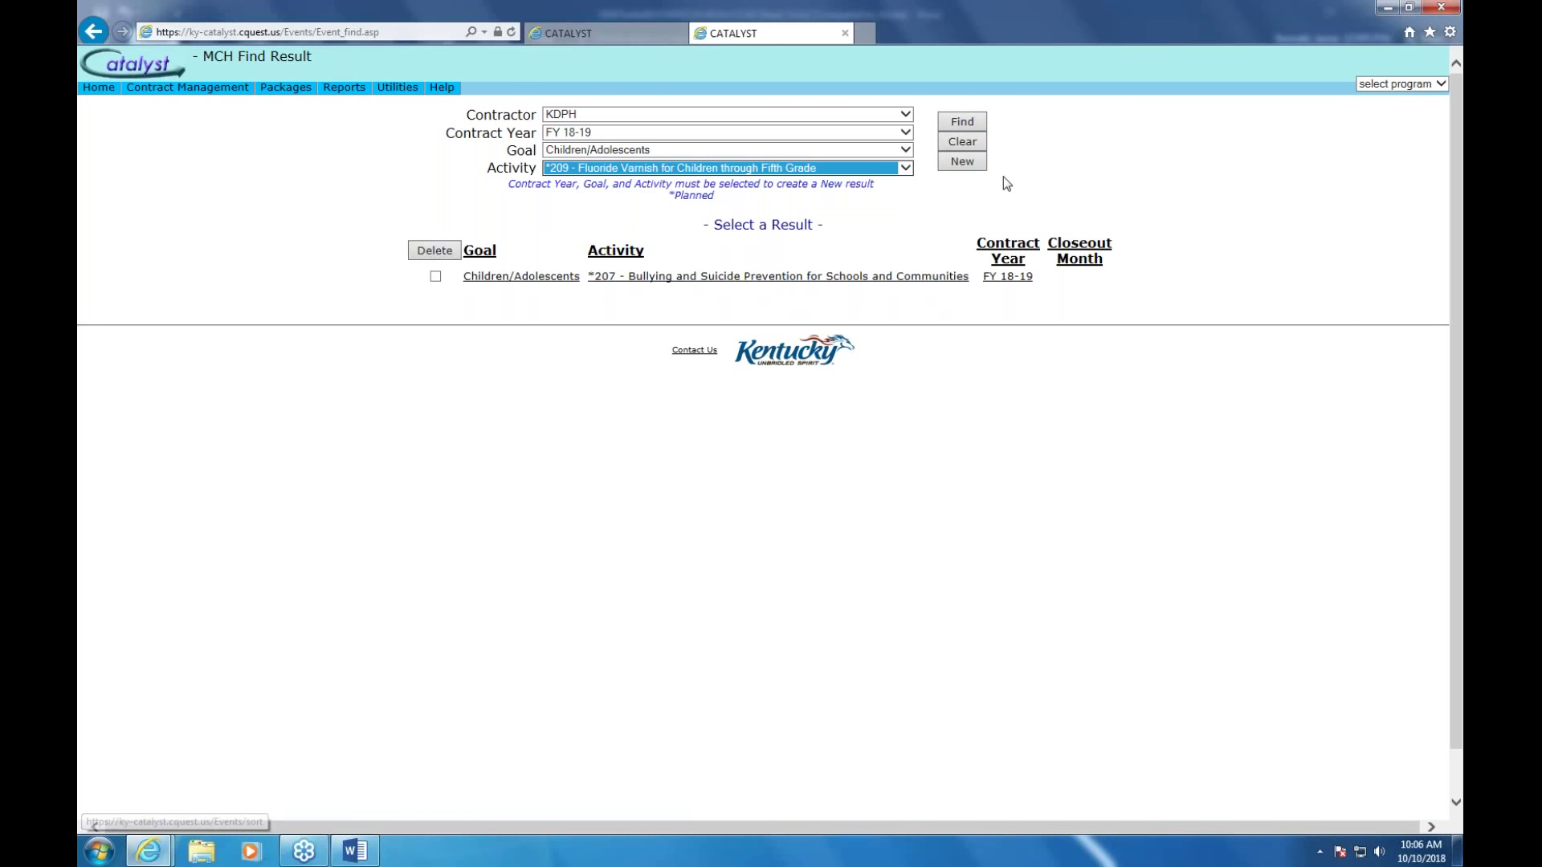
{"action": "left_click", "coordinate": [960, 165]}
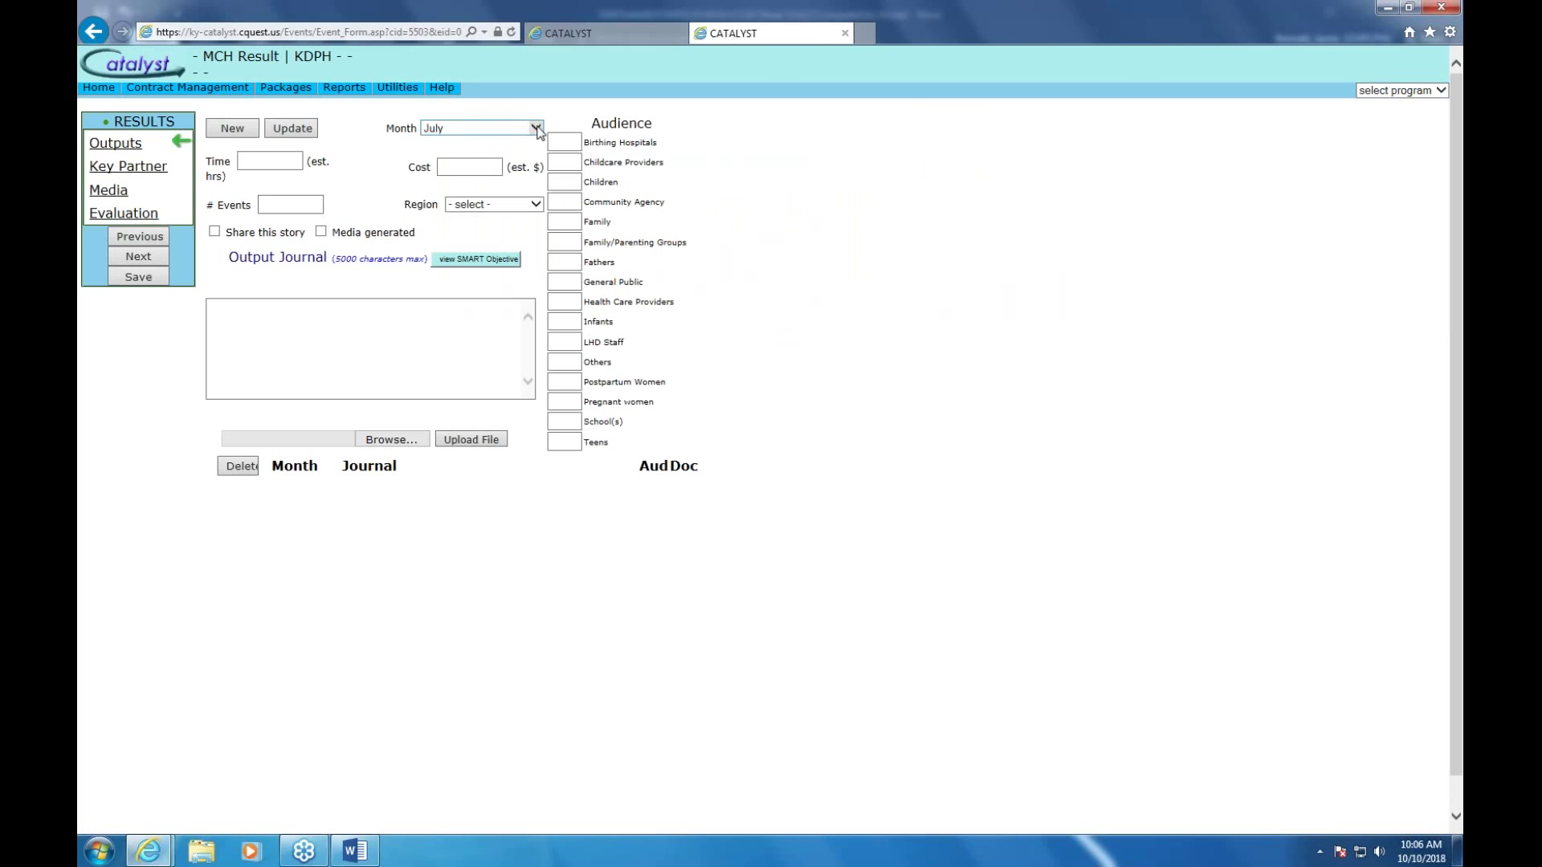
Enter 5 events on the July result, leaving Region unset, and move to the Output Journal
{"action": "left_click", "coordinate": [310, 206]}
{"action": "mouse_move", "coordinate": [442, 87]}
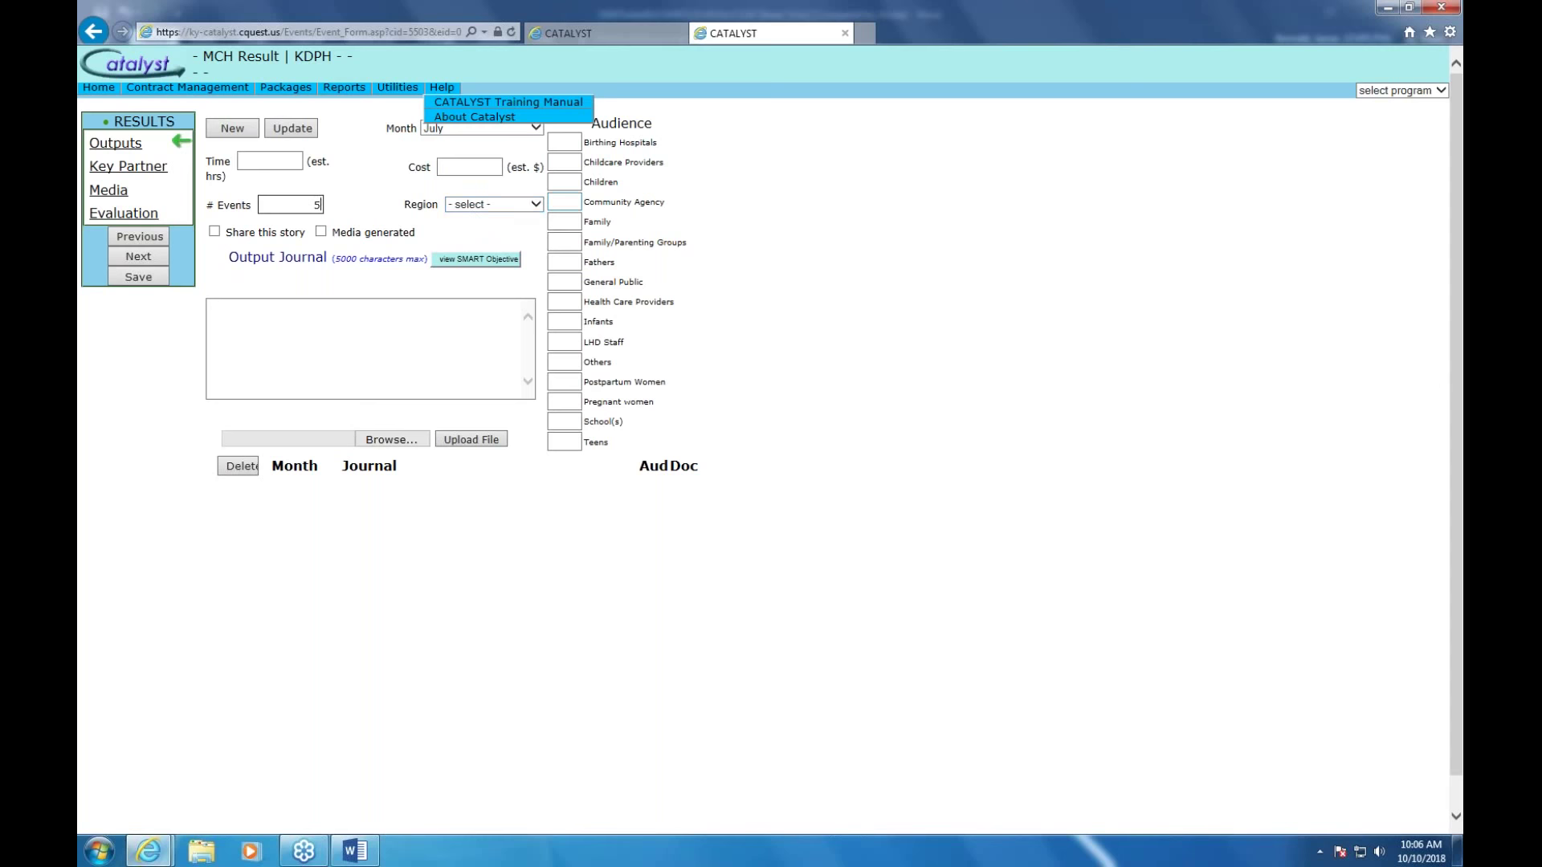
{"action": "left_click", "coordinate": [537, 206]}
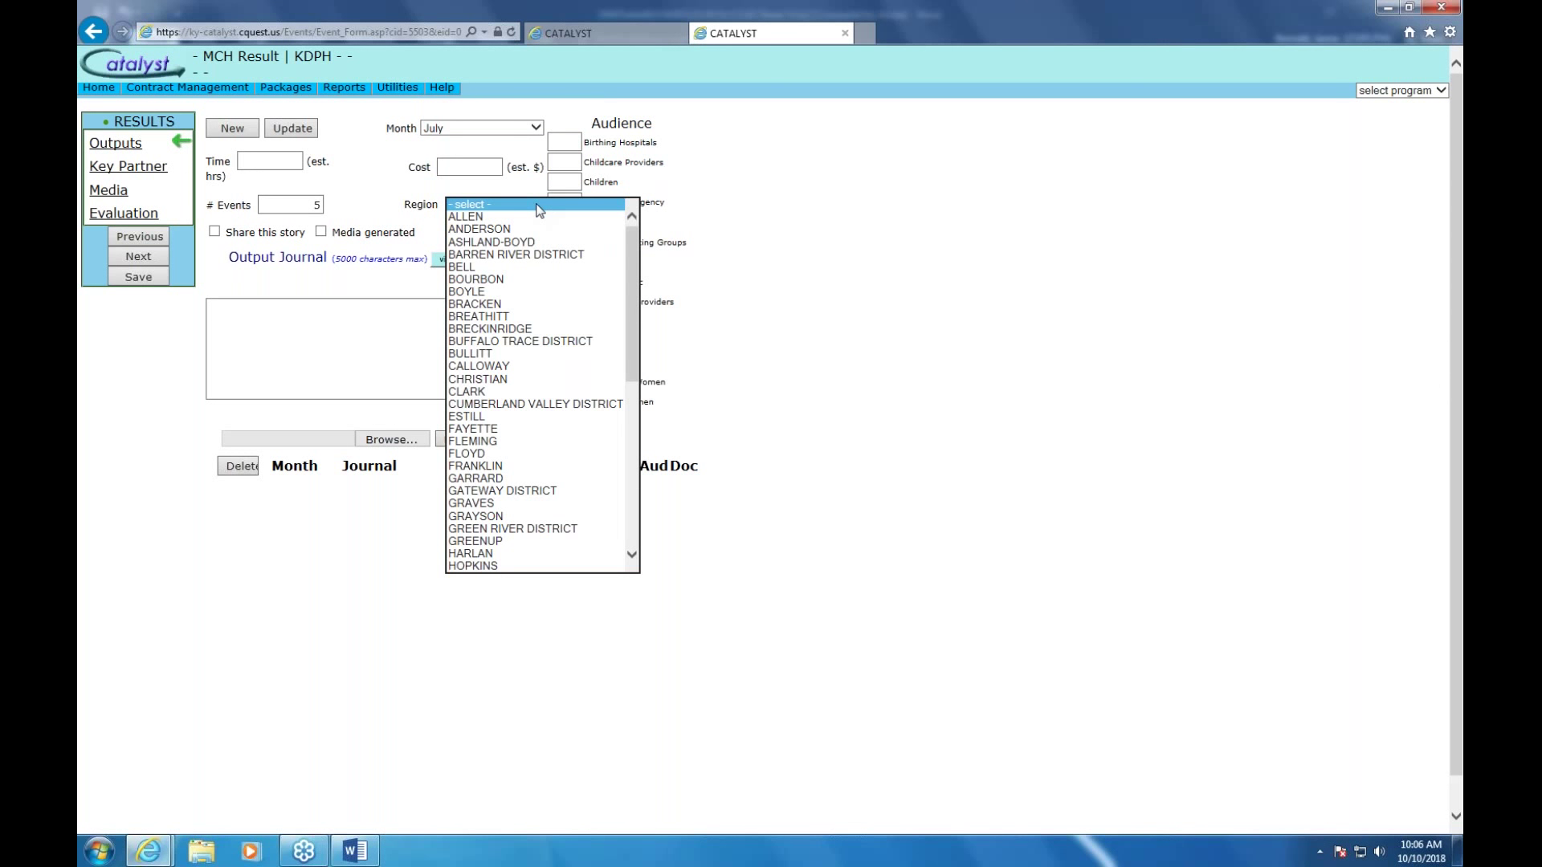
{"action": "left_click_drag", "start_coordinate": [632, 277], "coordinate": [624, 379]}
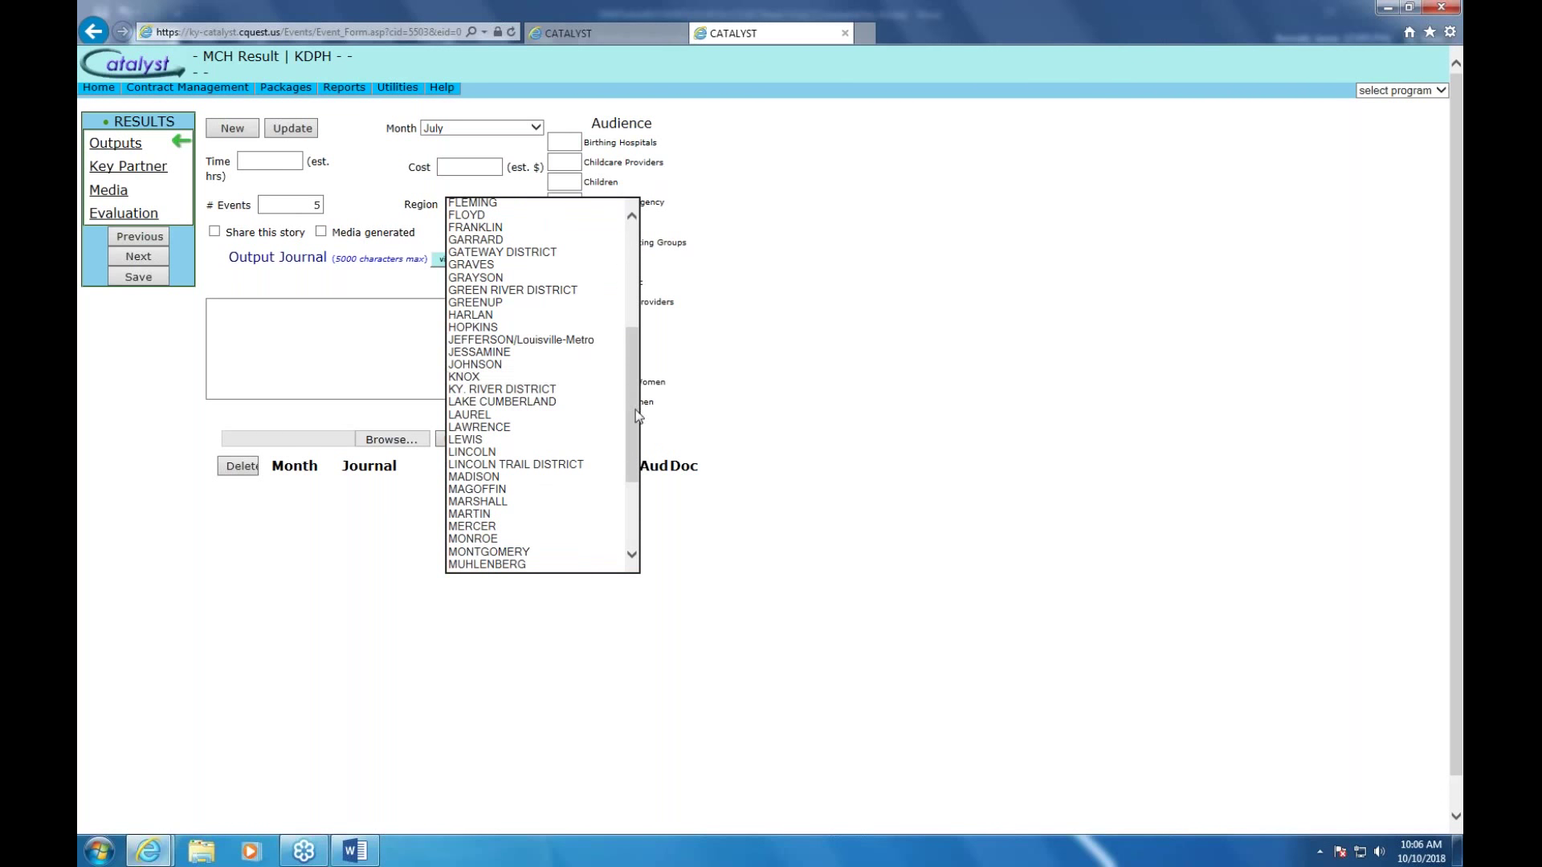
{"action": "left_click_drag", "start_coordinate": [637, 415], "coordinate": [656, 323]}
{"action": "left_click", "coordinate": [452, 333]}
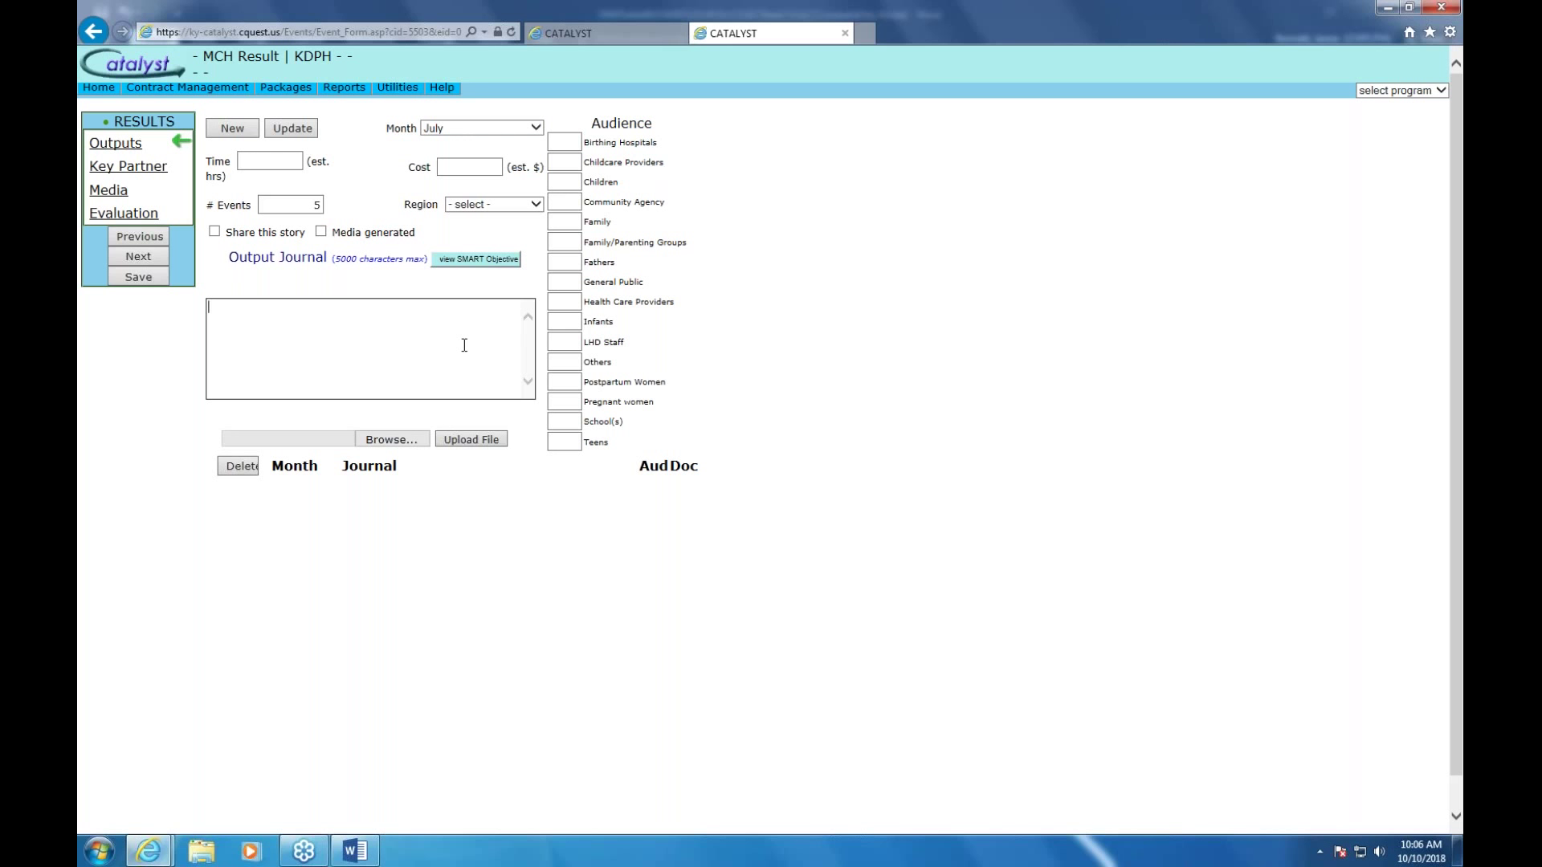
Write the journal: 2 education classes, 3 presentations at abc school 8th grade and administrators; enter 127 children
{"action": "type", "text": "2 Education cal"}
{"action": "key", "text": "BackSpace"}
{"action": "key", "text": "BackSpace"}
{"action": "type", "text": "lass"}
{"action": "type", "text": "e"}
{"action": "type", "text": "s"}
{"action": "type", "text": " 3 pres"}
{"action": "type", "text": "entation"}
{"action": "type", "text": "t"}
{"action": "key", "text": "BackSpace"}
{"action": "type", "text": "s"}
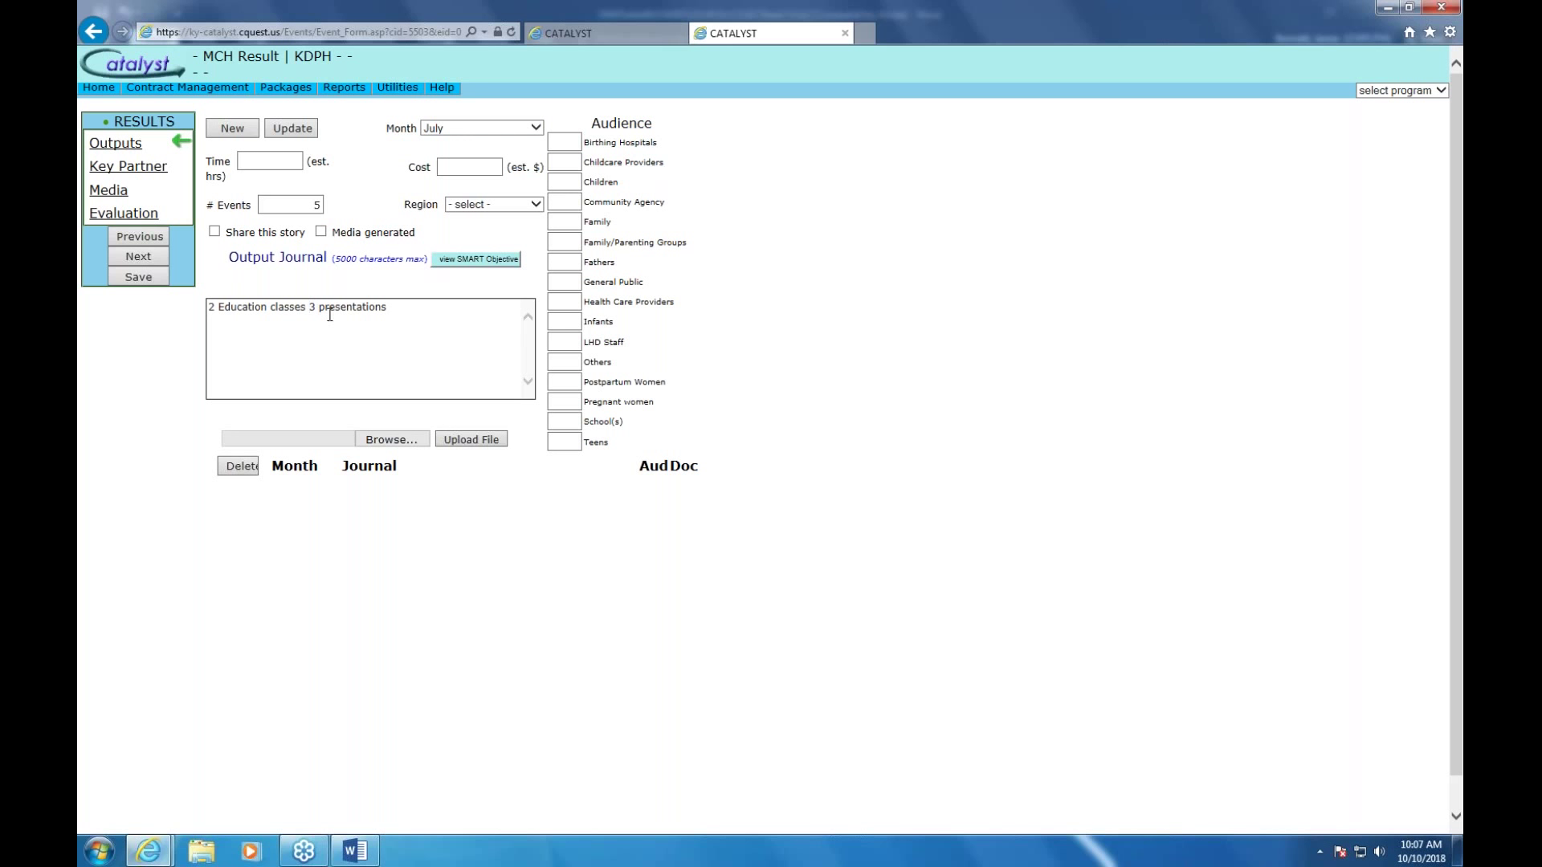
{"action": "type", "text": "ab"}
{"action": "type", "text": "c school"}
{"action": "type", "text": "l"}
{"action": "type", "text": " 8th"}
{"action": "type", "text": " grad"}
{"action": "type", "text": "e"}
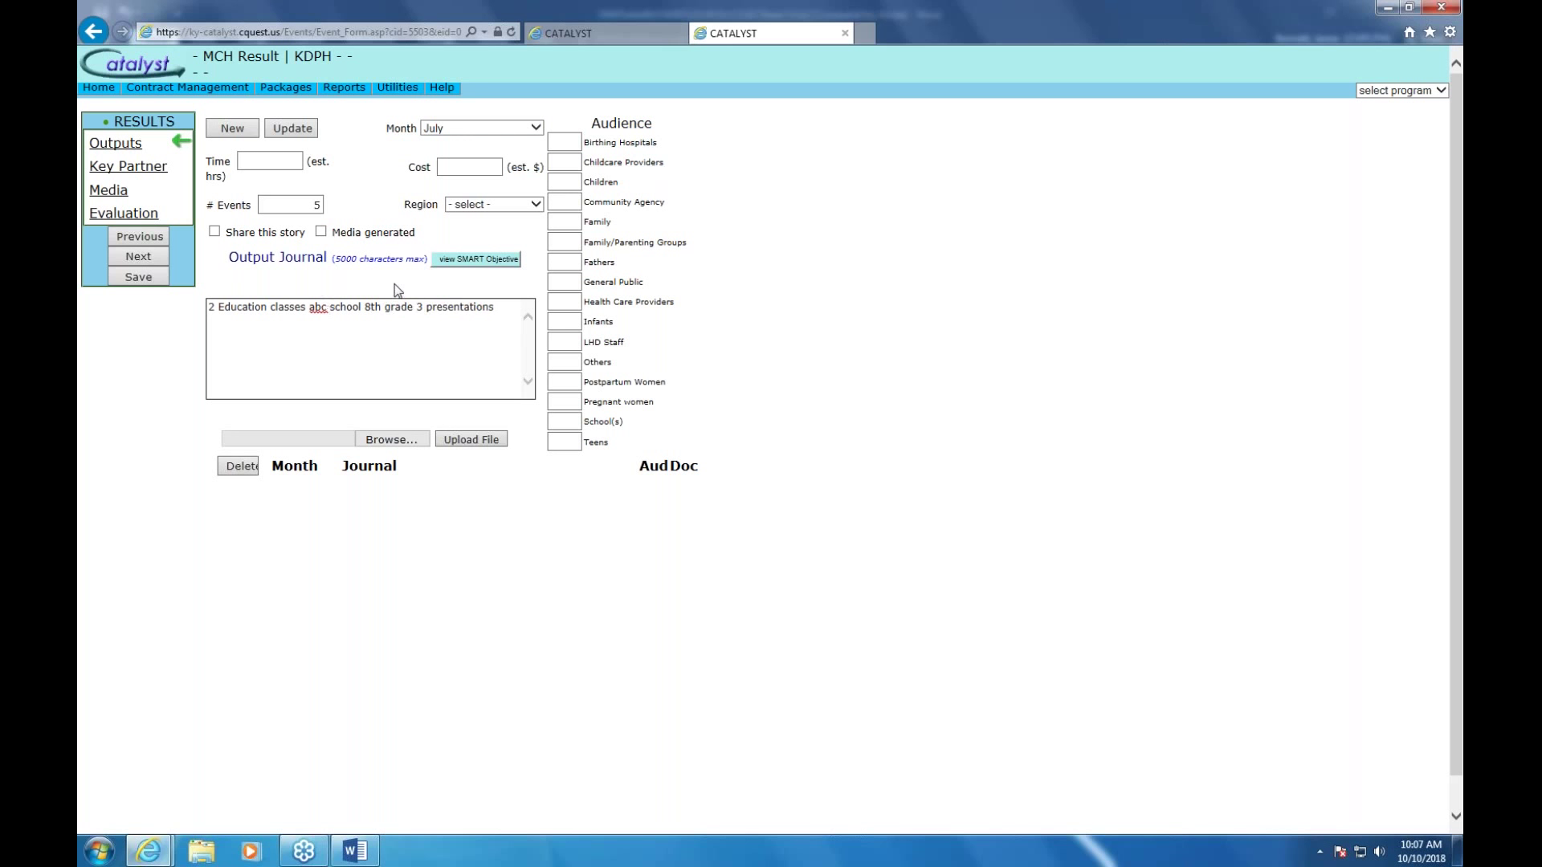
{"action": "left_click", "coordinate": [505, 309]}
{"action": "type", "text": "abc sch"}
{"action": "type", "text": "ool administratiors"}
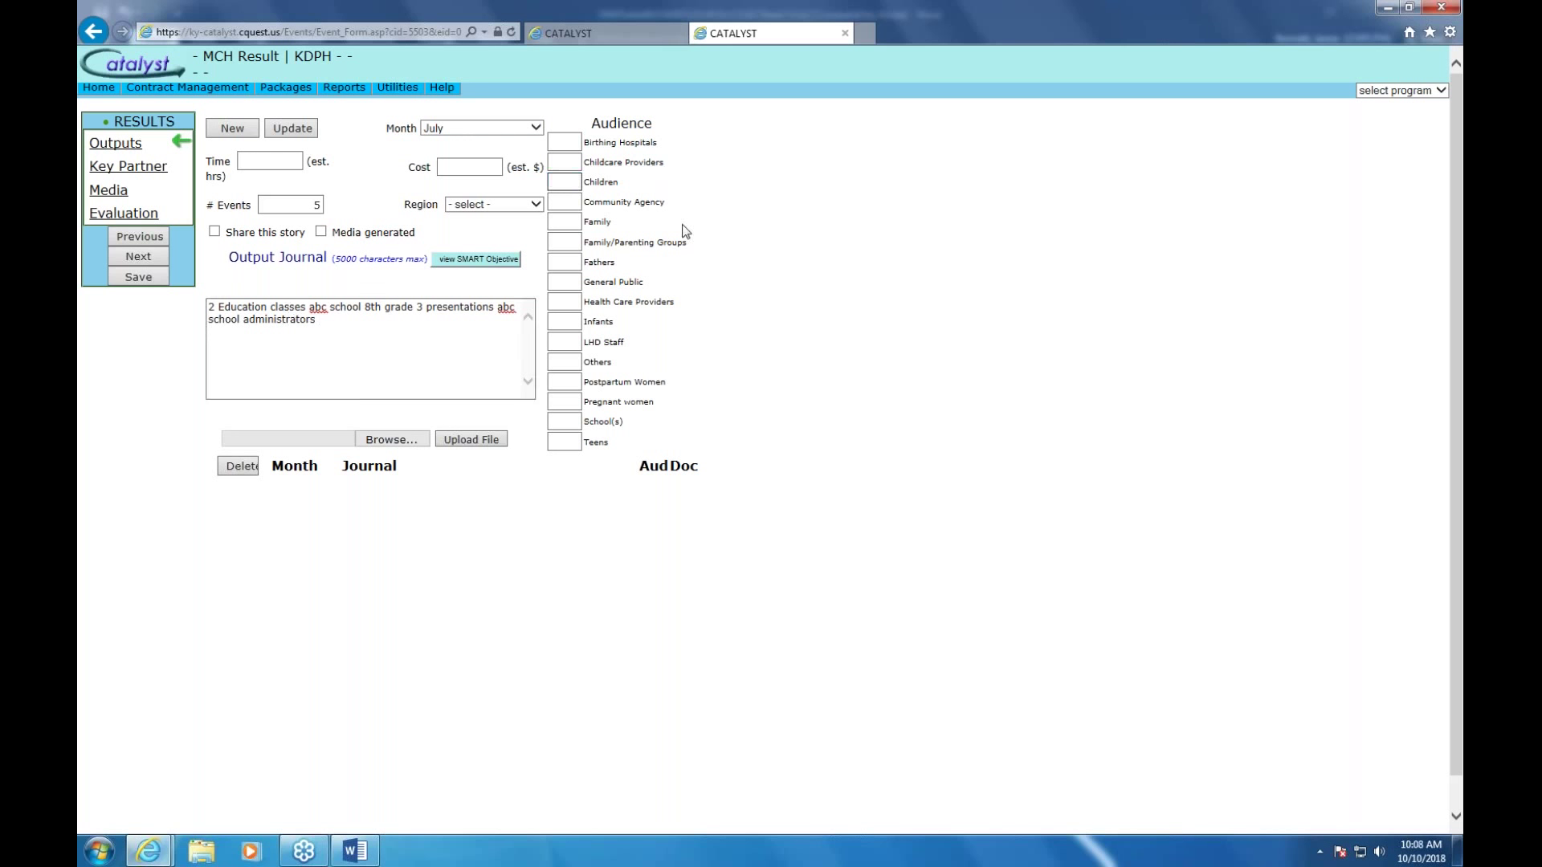
{"action": "type", "text": "127"}
Enter 6 others and 1 school, then update to add the July journal row
{"action": "left_click", "coordinate": [571, 367]}
{"action": "type", "text": "6"}
{"action": "left_click", "coordinate": [568, 421]}
{"action": "left_click", "coordinate": [298, 131]}
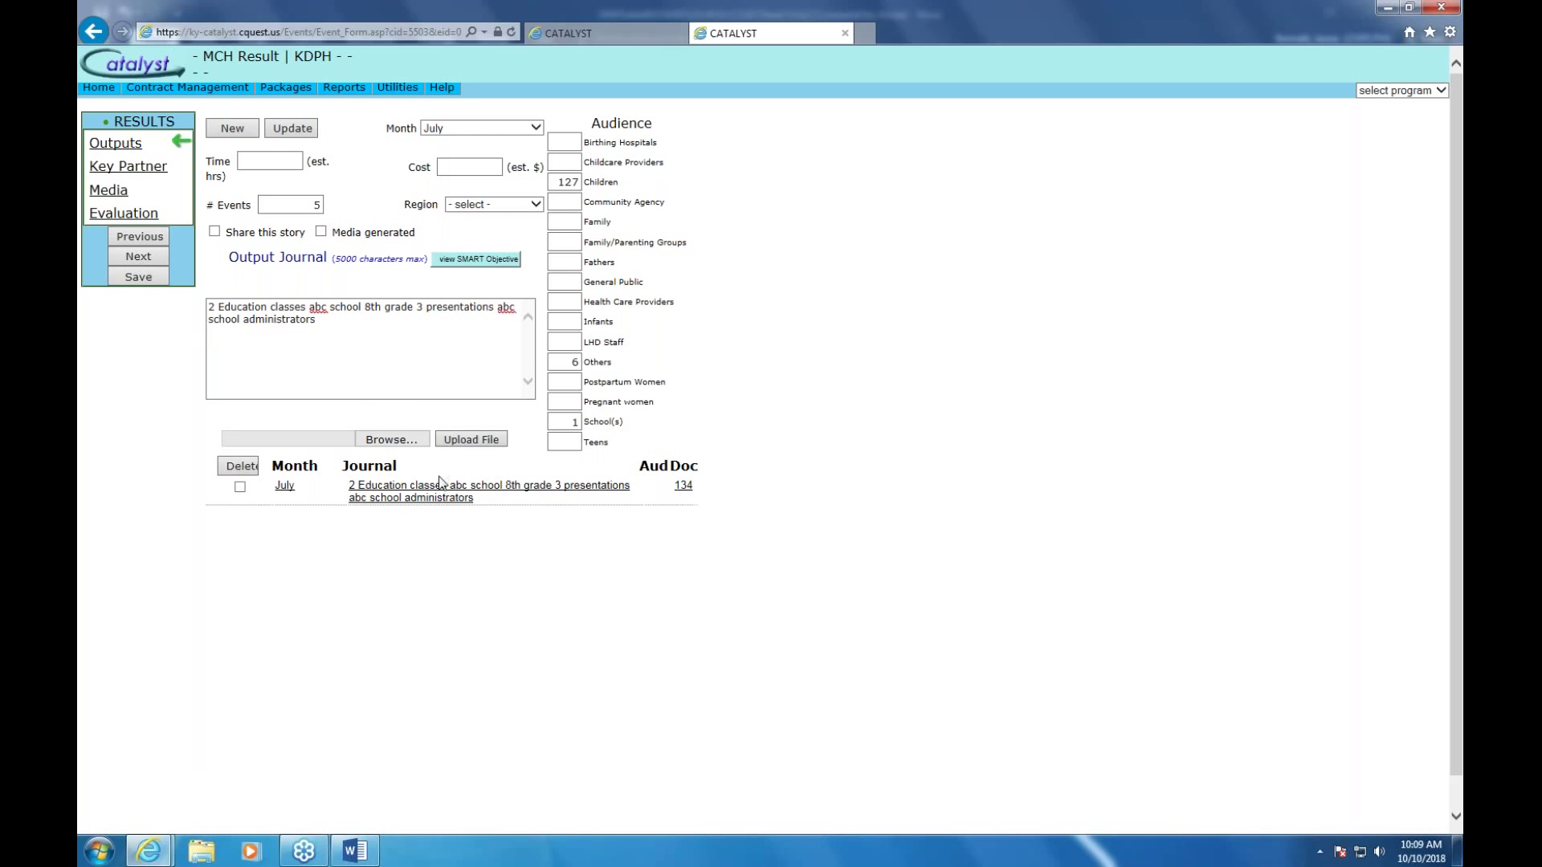
Save the activity 209 Fluoride Varnish result so it joins the FY 18-19 results list
{"action": "left_click", "coordinate": [138, 277]}
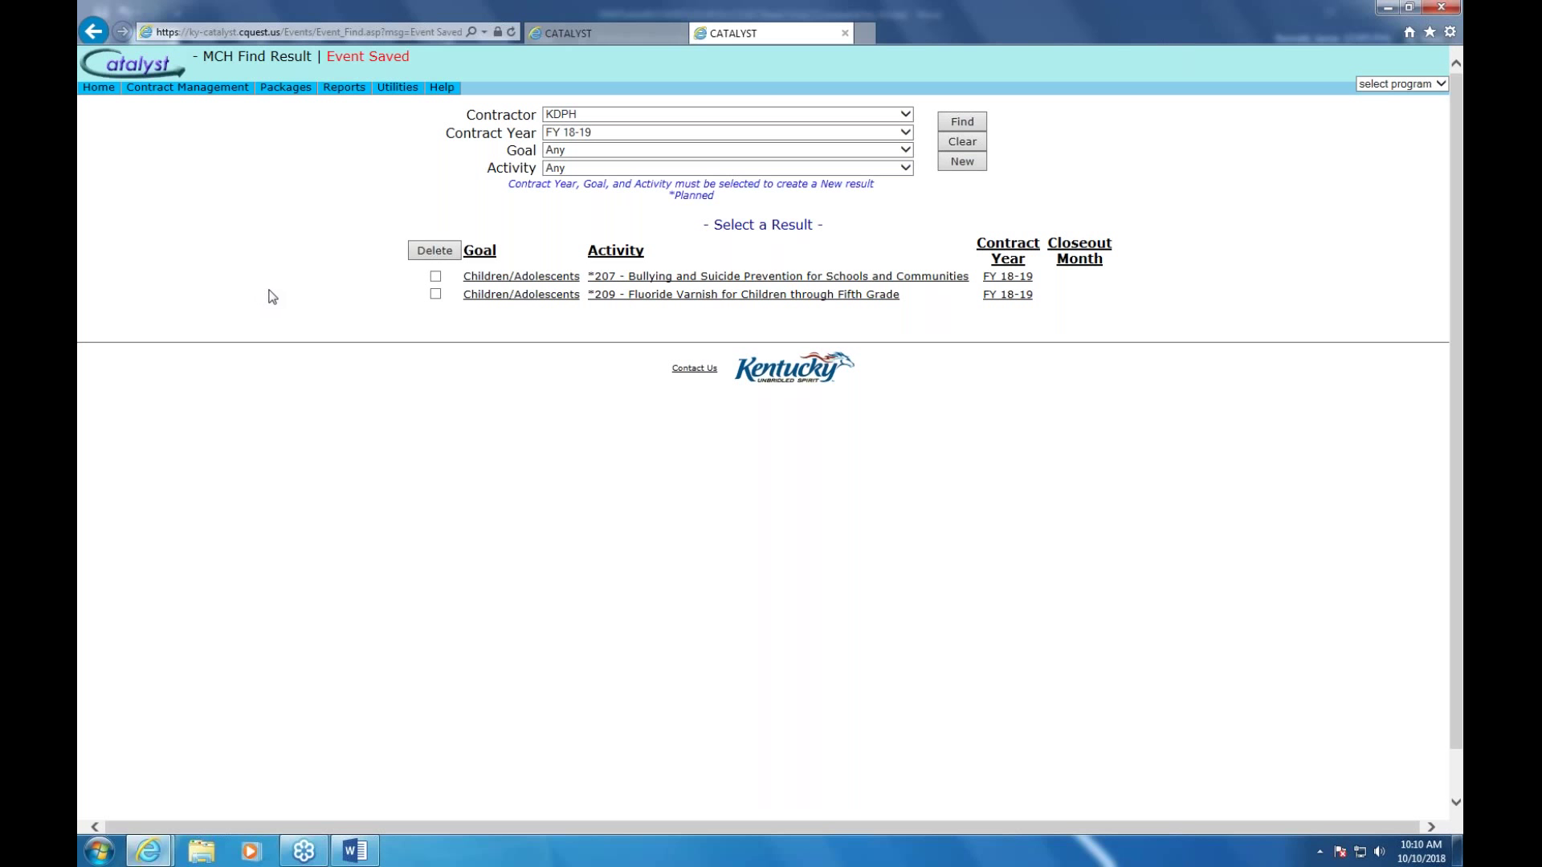
{"action": "mouse_move", "coordinate": [287, 88]}
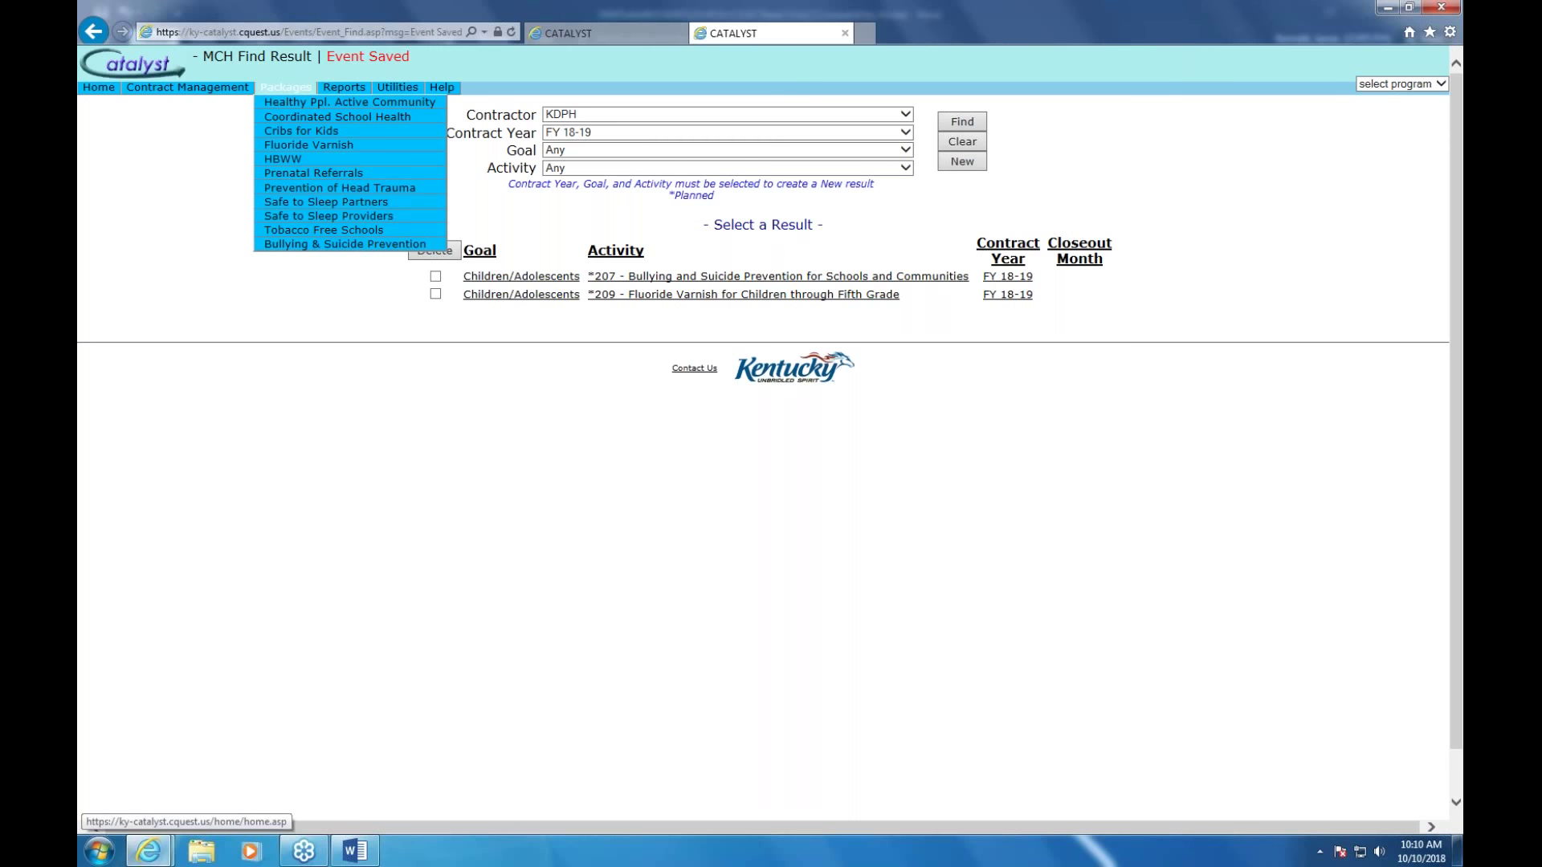
Open the Fluoride Varnish package PDF for Activity Code #209 and read its Reporting Requirements
{"action": "left_click", "coordinate": [303, 147]}
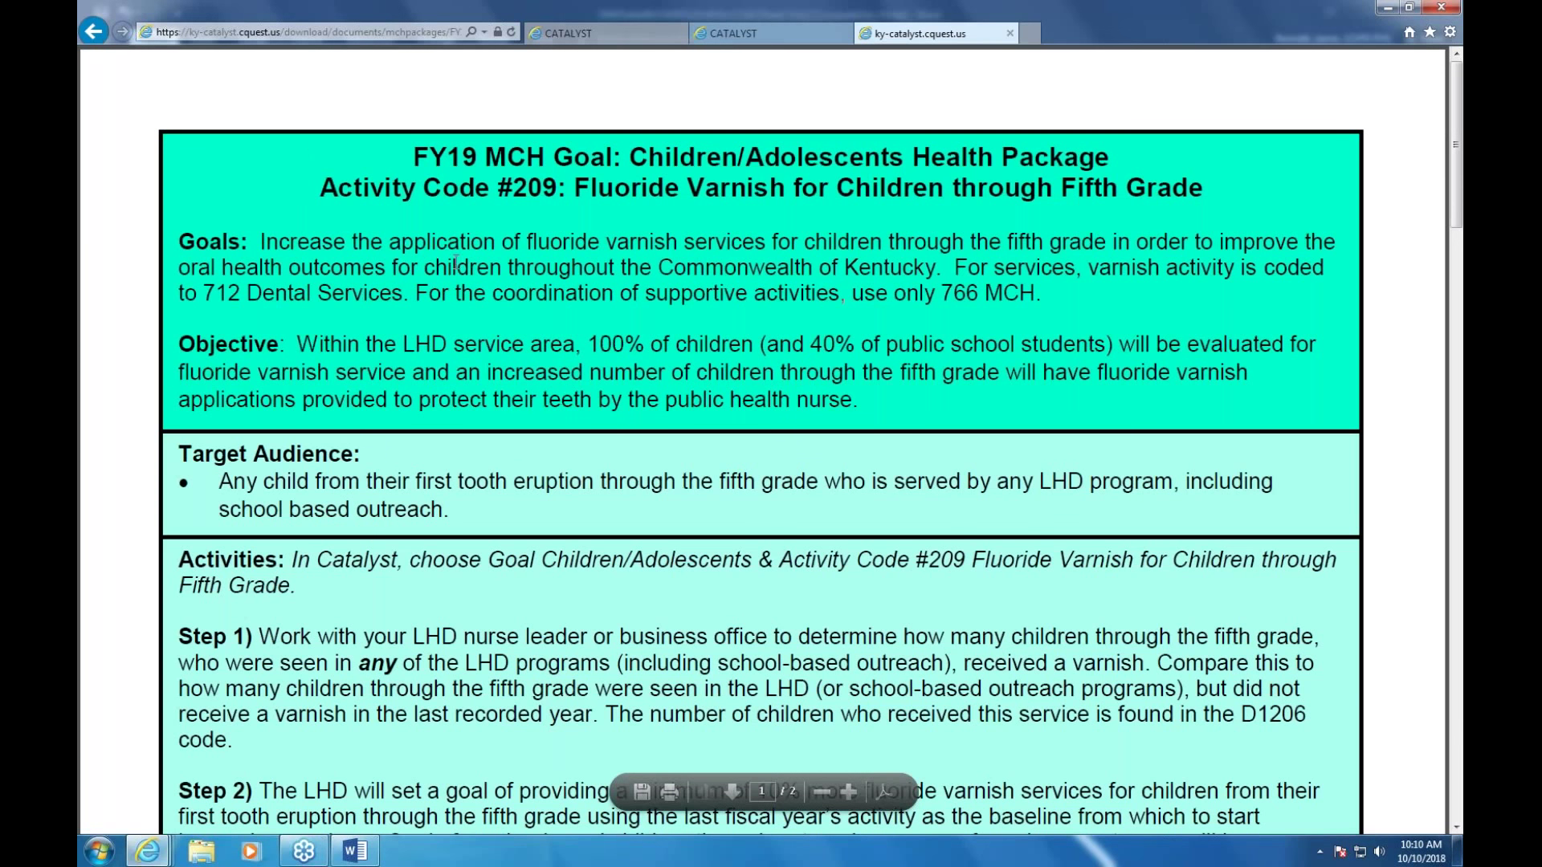
{"action": "scroll", "coordinate": [557, 447], "scroll_direction": "down", "scroll_amount": 5}
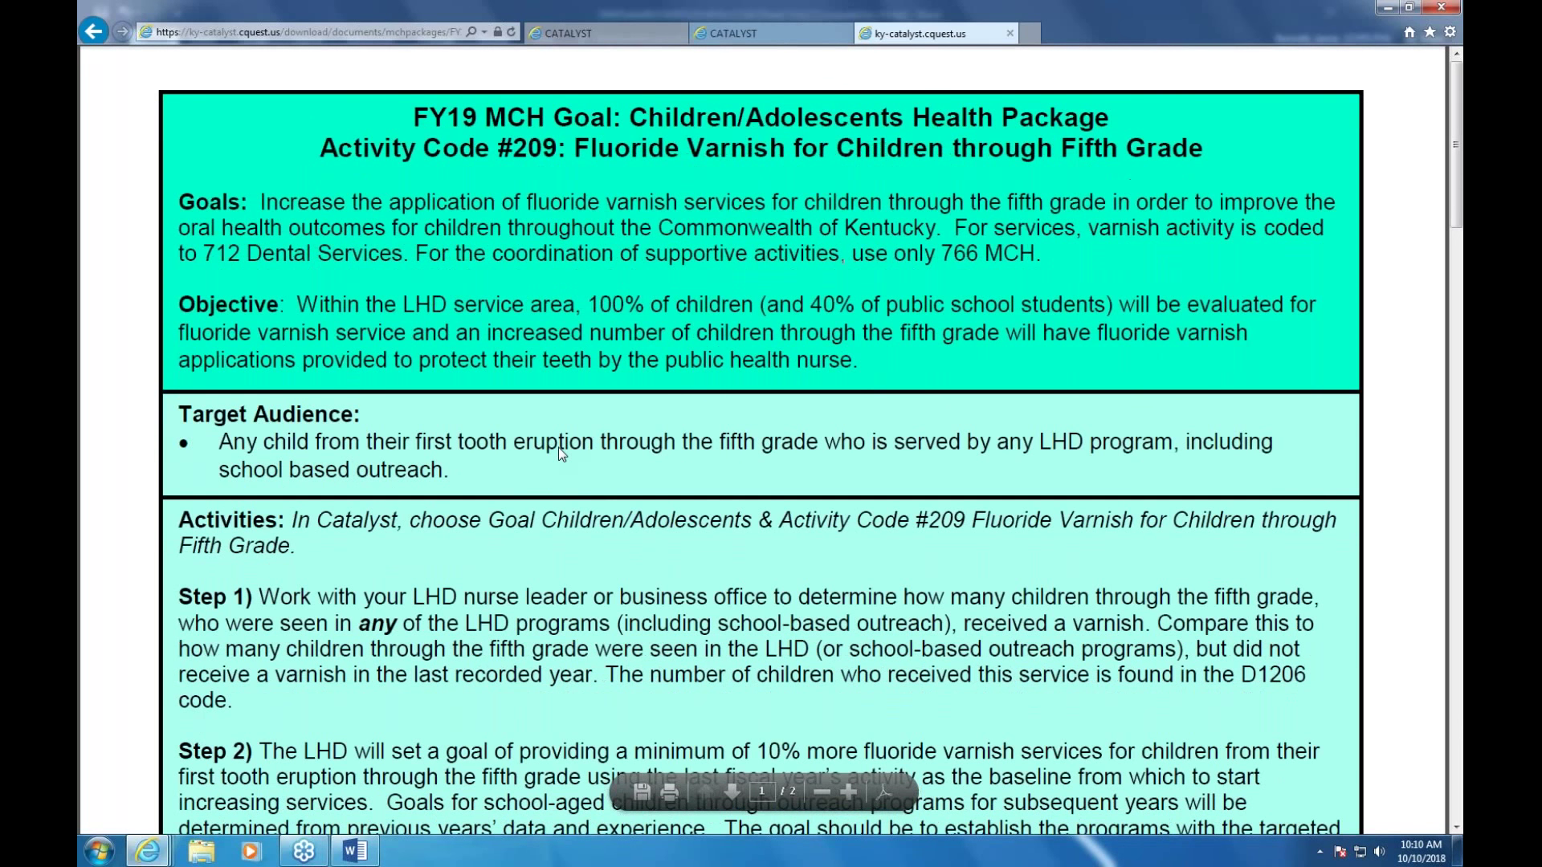
{"action": "scroll", "coordinate": [761, 440], "scroll_direction": "down", "scroll_amount": 6}
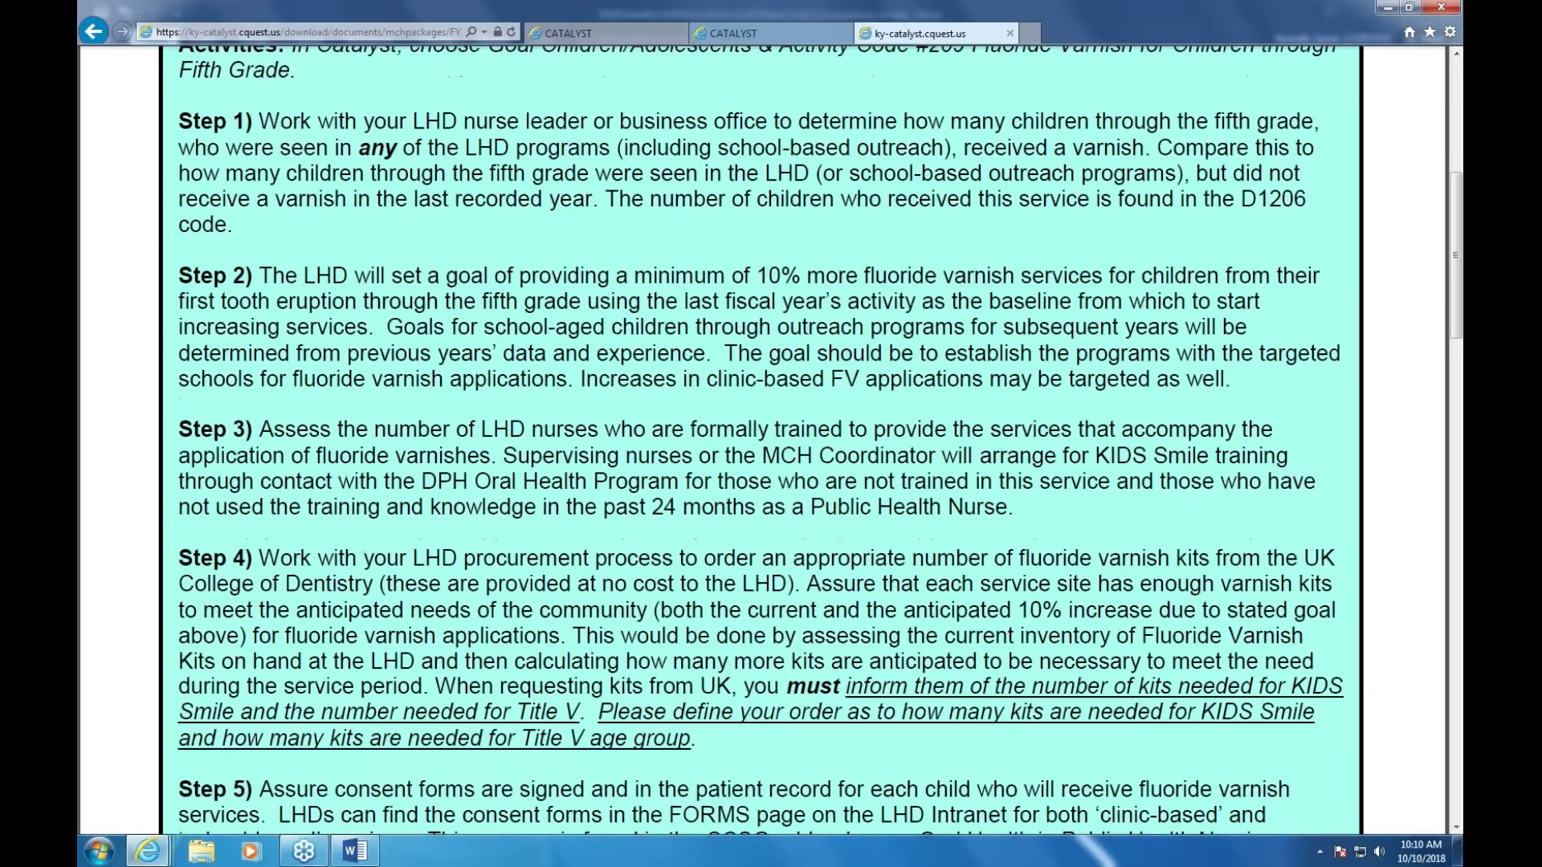
{"action": "scroll", "coordinate": [761, 440], "scroll_direction": "down", "scroll_amount": 8}
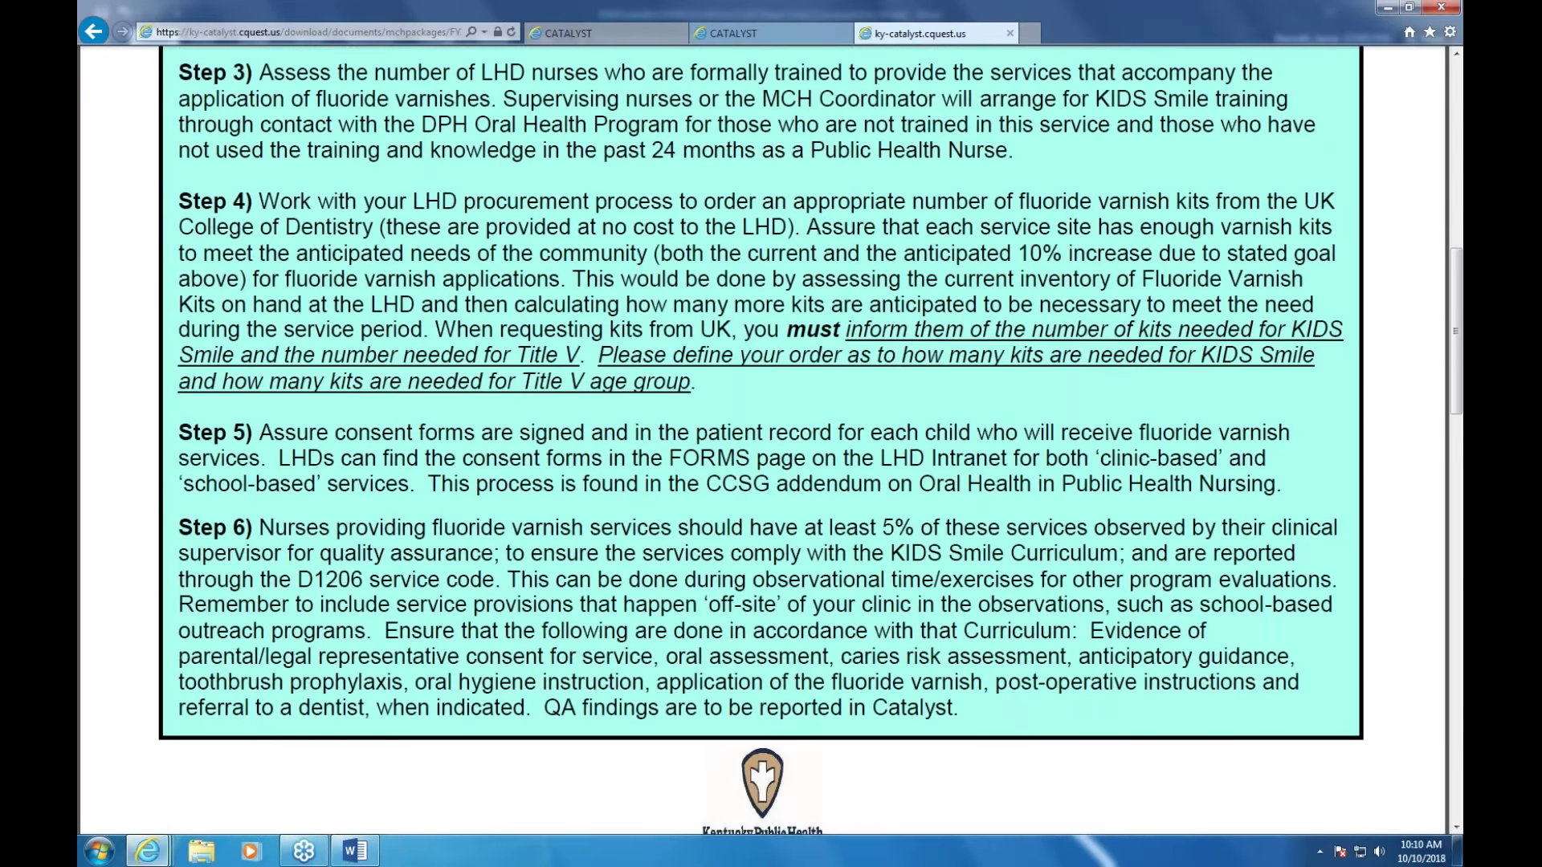
{"action": "scroll", "coordinate": [560, 466], "scroll_direction": "down", "scroll_amount": 20}
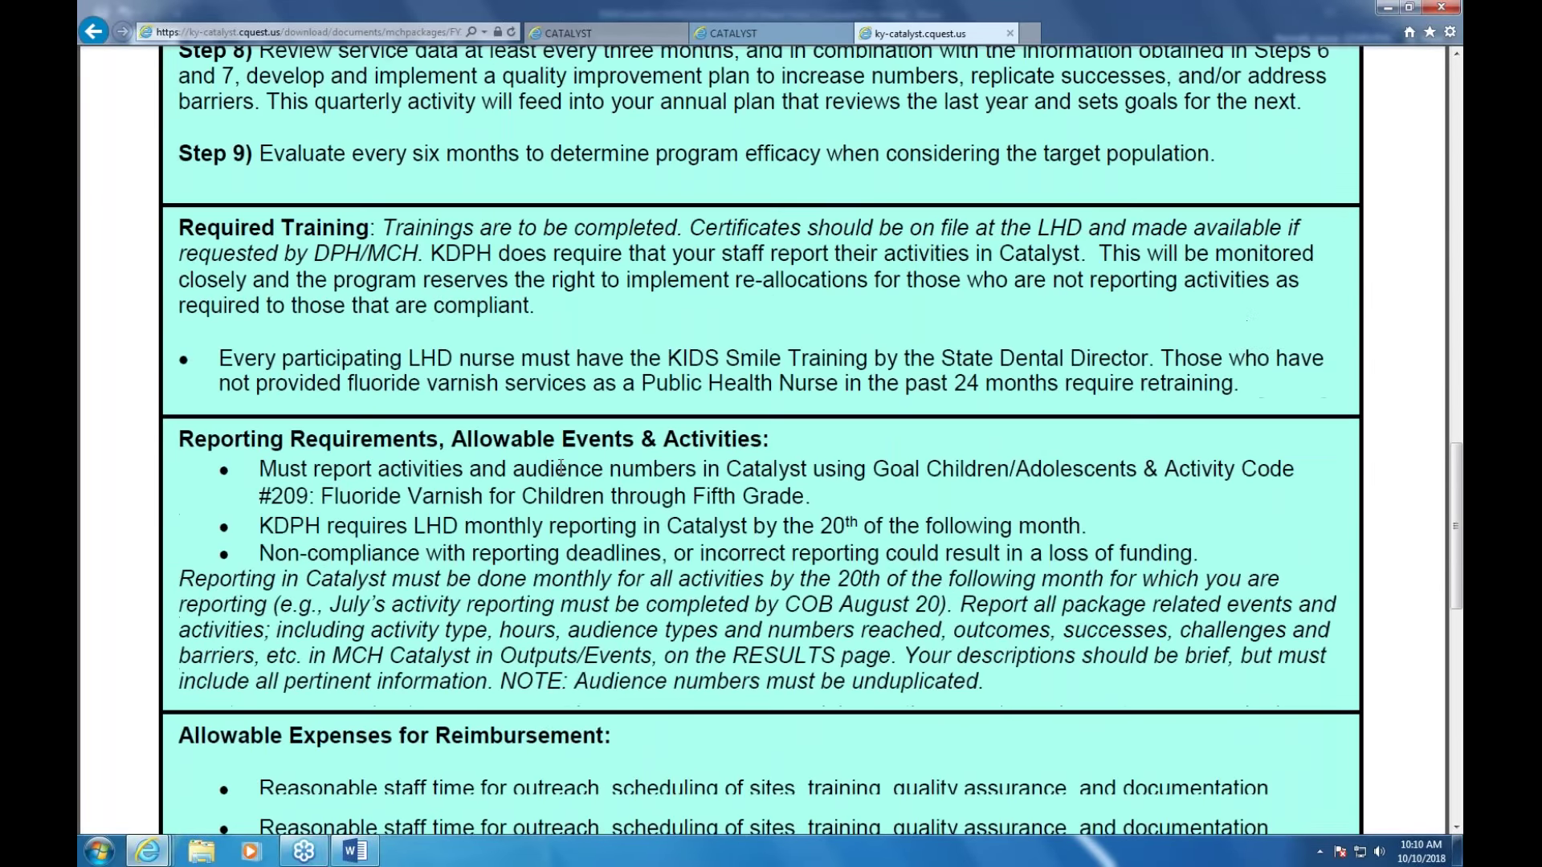
{"action": "scroll", "coordinate": [561, 466], "scroll_direction": "down", "scroll_amount": 4}
{"action": "scroll", "coordinate": [560, 466], "scroll_direction": "down", "scroll_amount": 12}
{"action": "scroll", "coordinate": [565, 473], "scroll_direction": "up", "scroll_amount": 6}
{"action": "scroll", "coordinate": [565, 474], "scroll_direction": "up", "scroll_amount": 6}
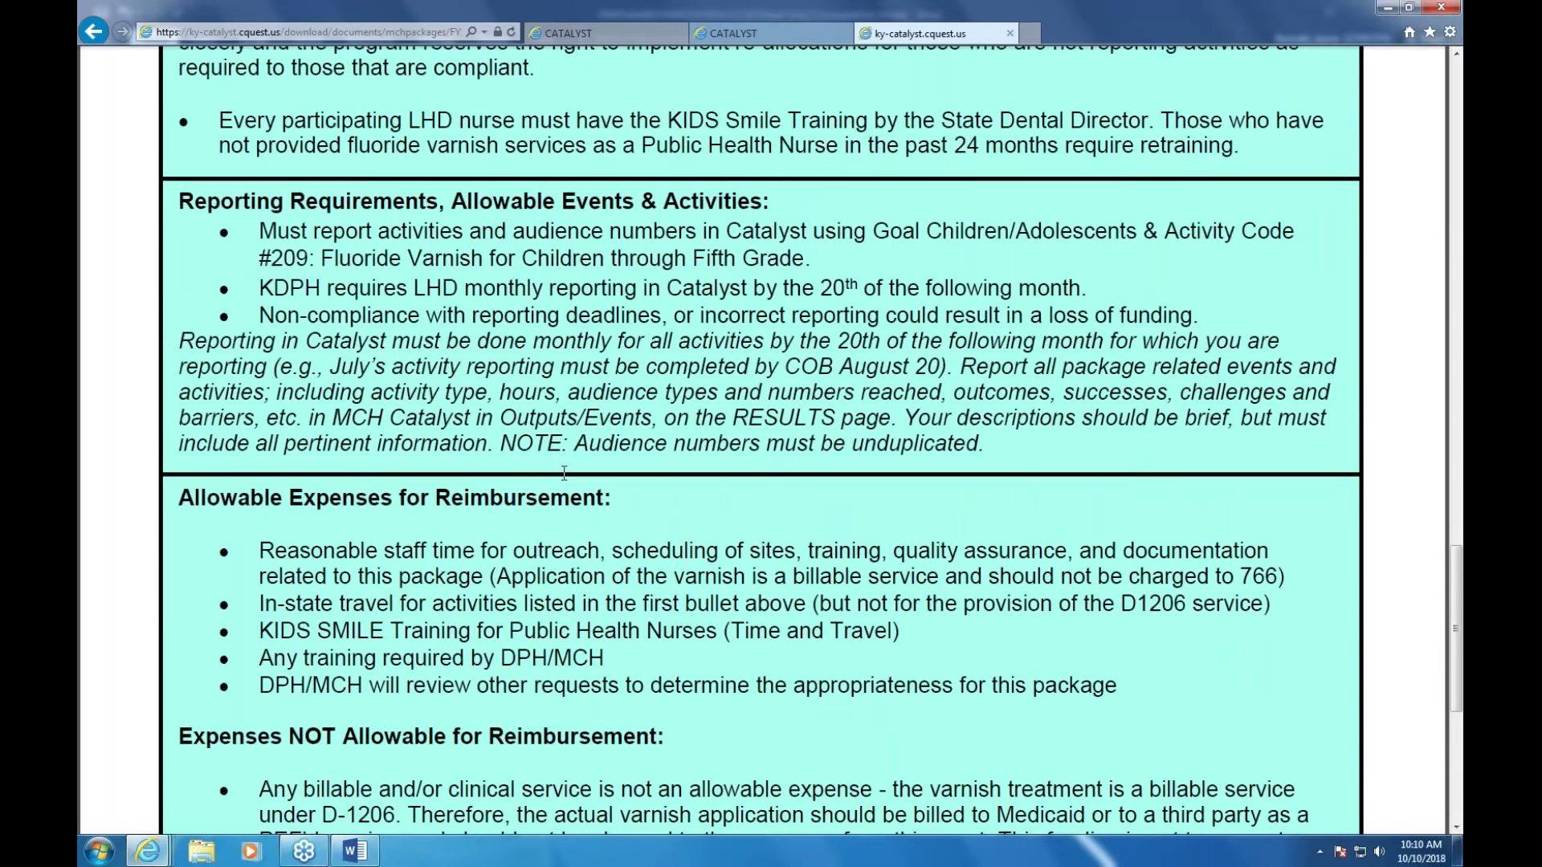
{"action": "scroll", "coordinate": [564, 474], "scroll_direction": "up", "scroll_amount": 15}
Close the package document, return to the MCH Find Result page, and bring up the Reports menu
{"action": "left_click", "coordinate": [1010, 33]}
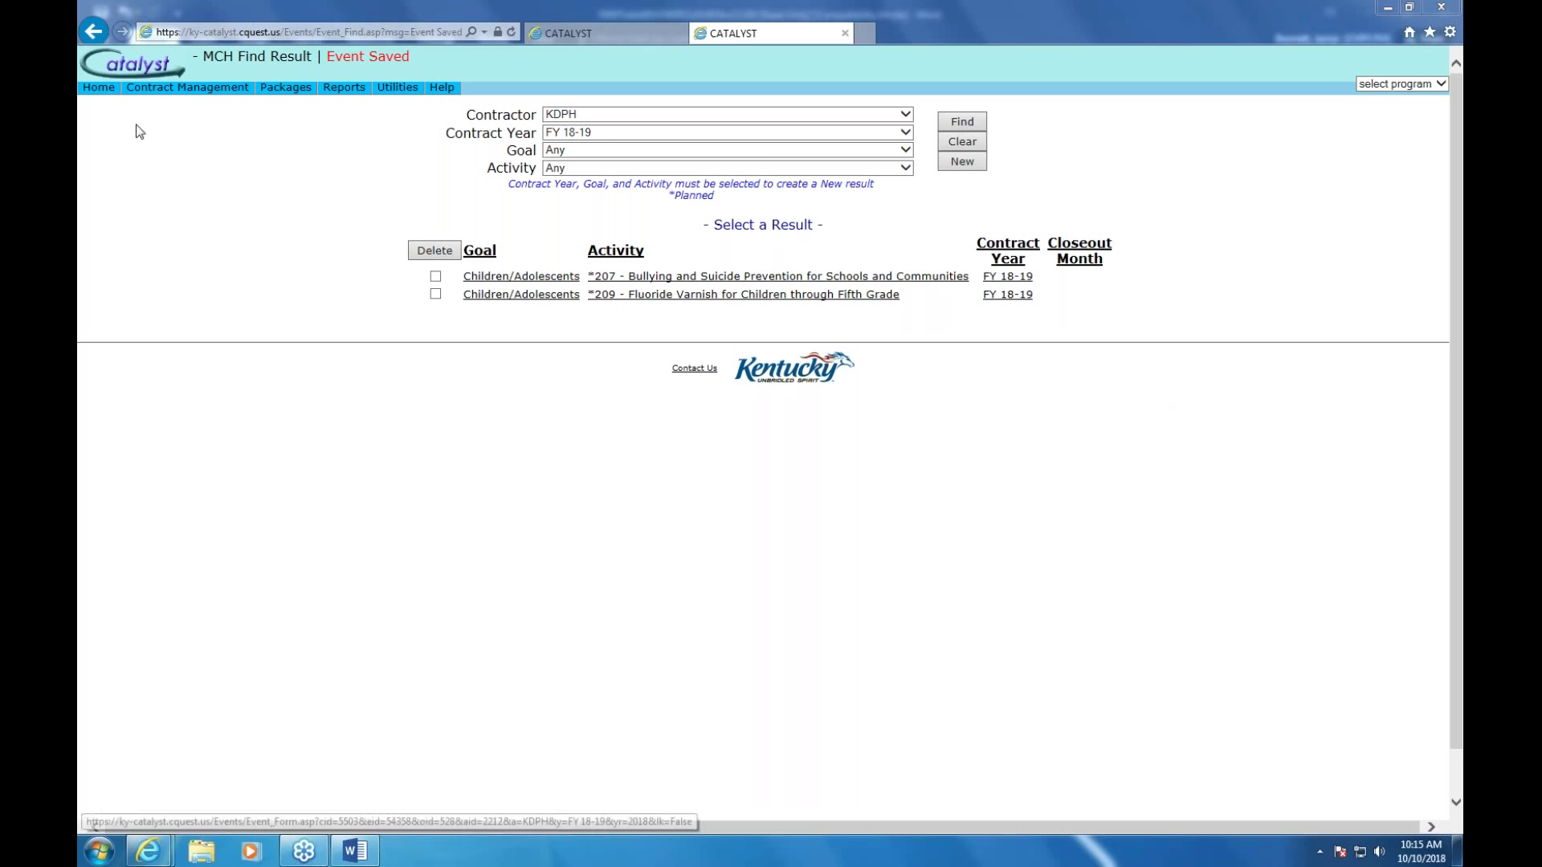
{"action": "mouse_move", "coordinate": [81, 94]}
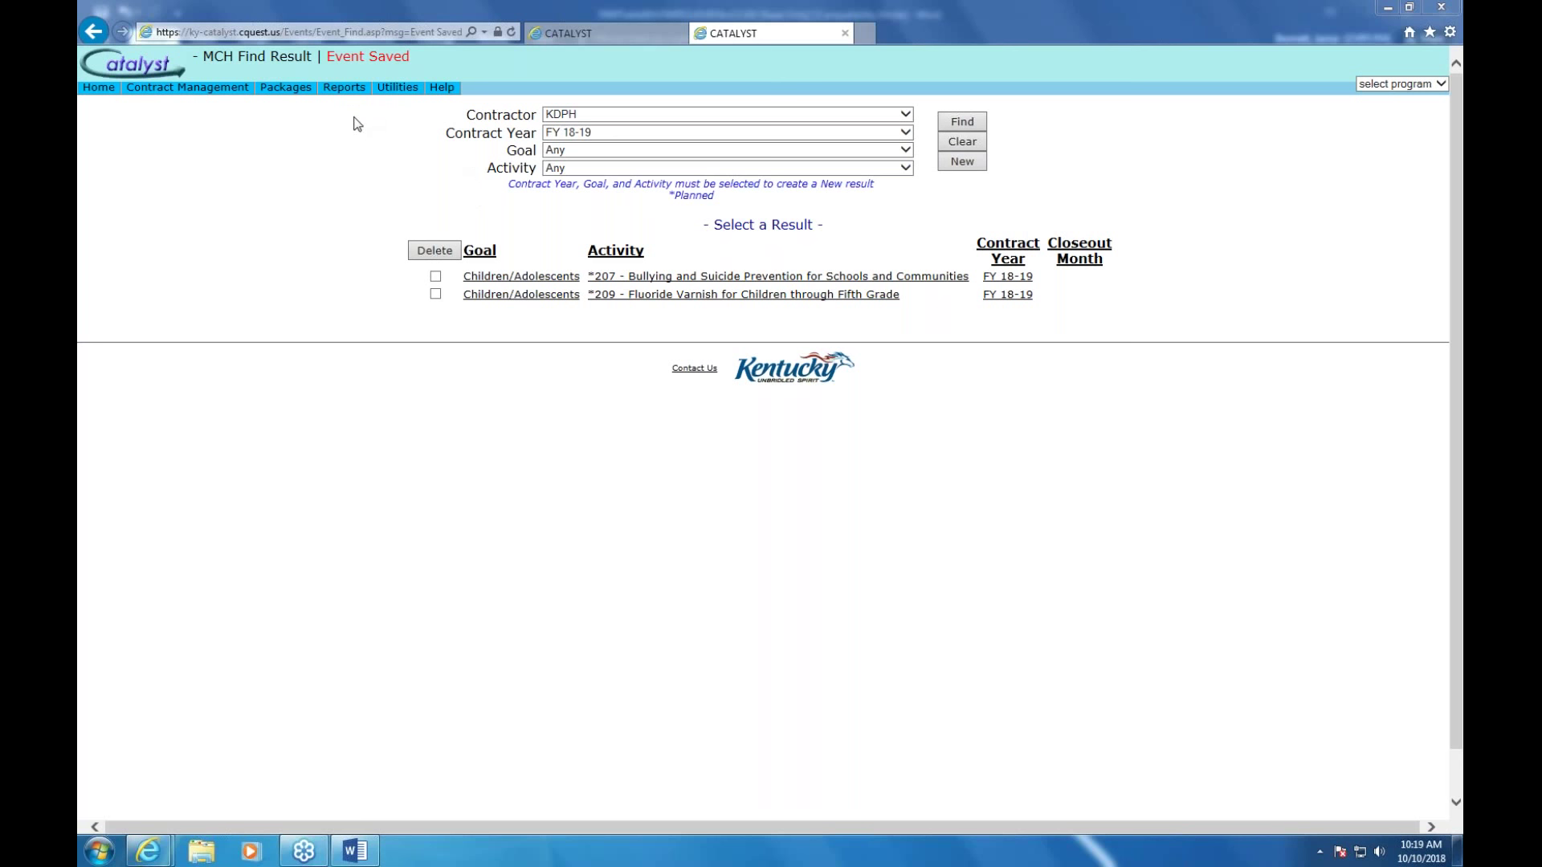
{"action": "mouse_move", "coordinate": [349, 96]}
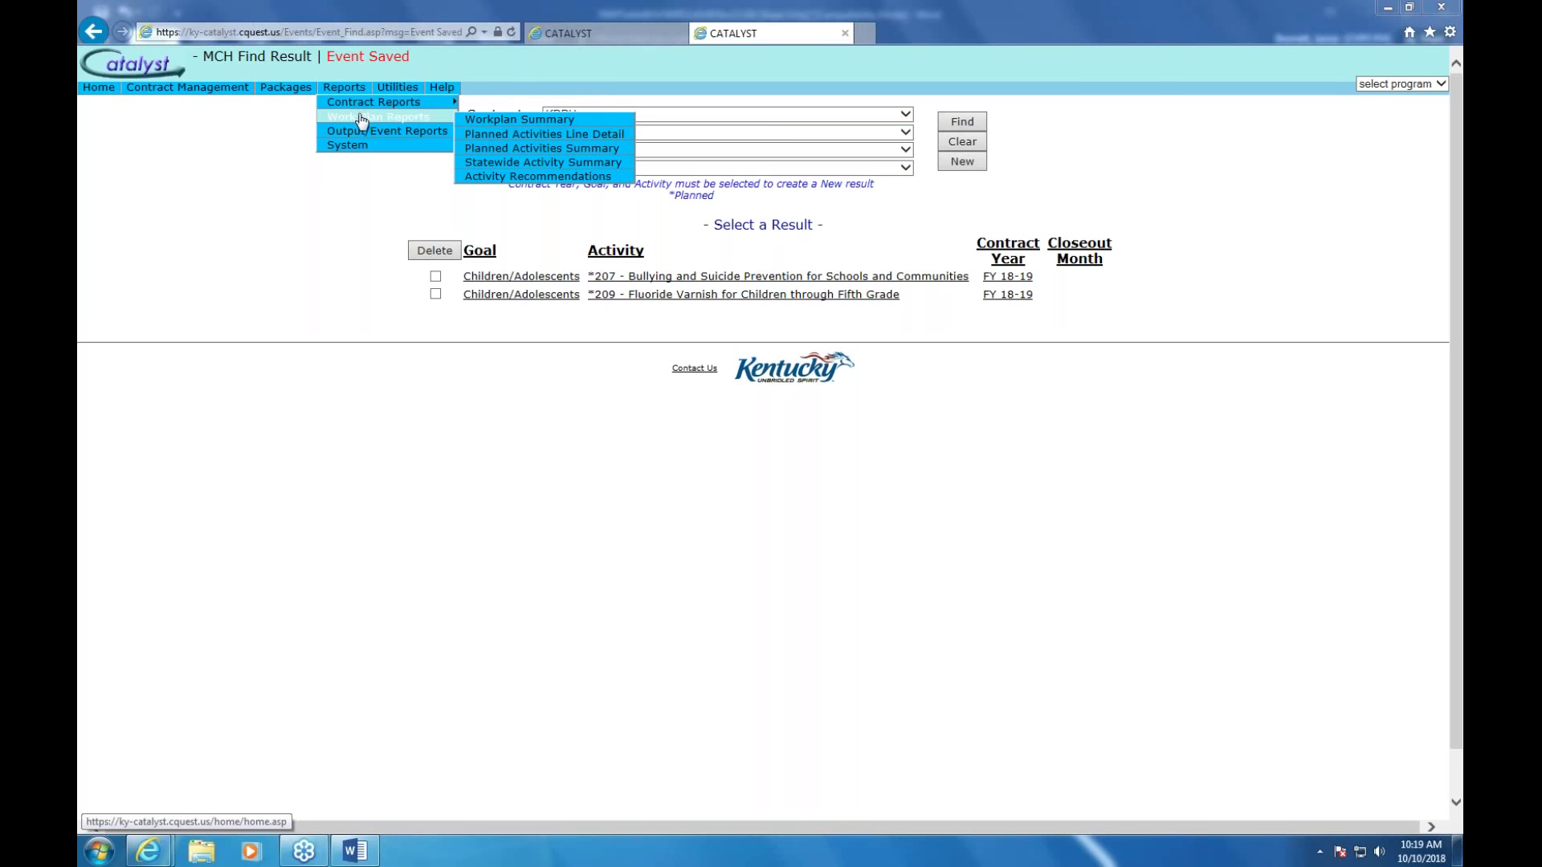
Preview the Workplan Summary Report for contractor KDPH and contract year FY 18-19
{"action": "left_click", "coordinate": [488, 121]}
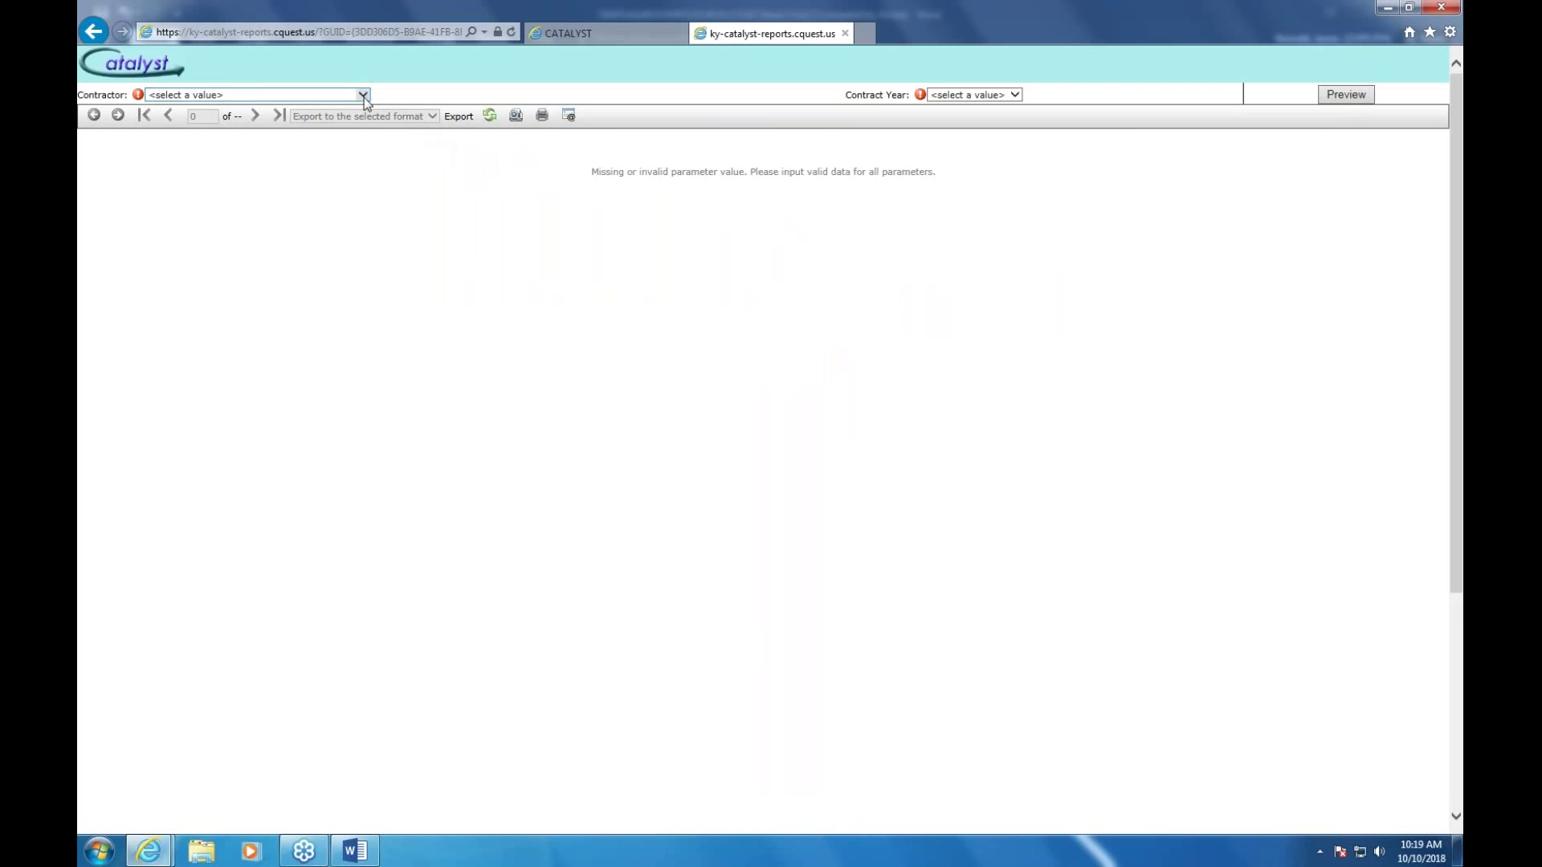
{"action": "left_click", "coordinate": [363, 95]}
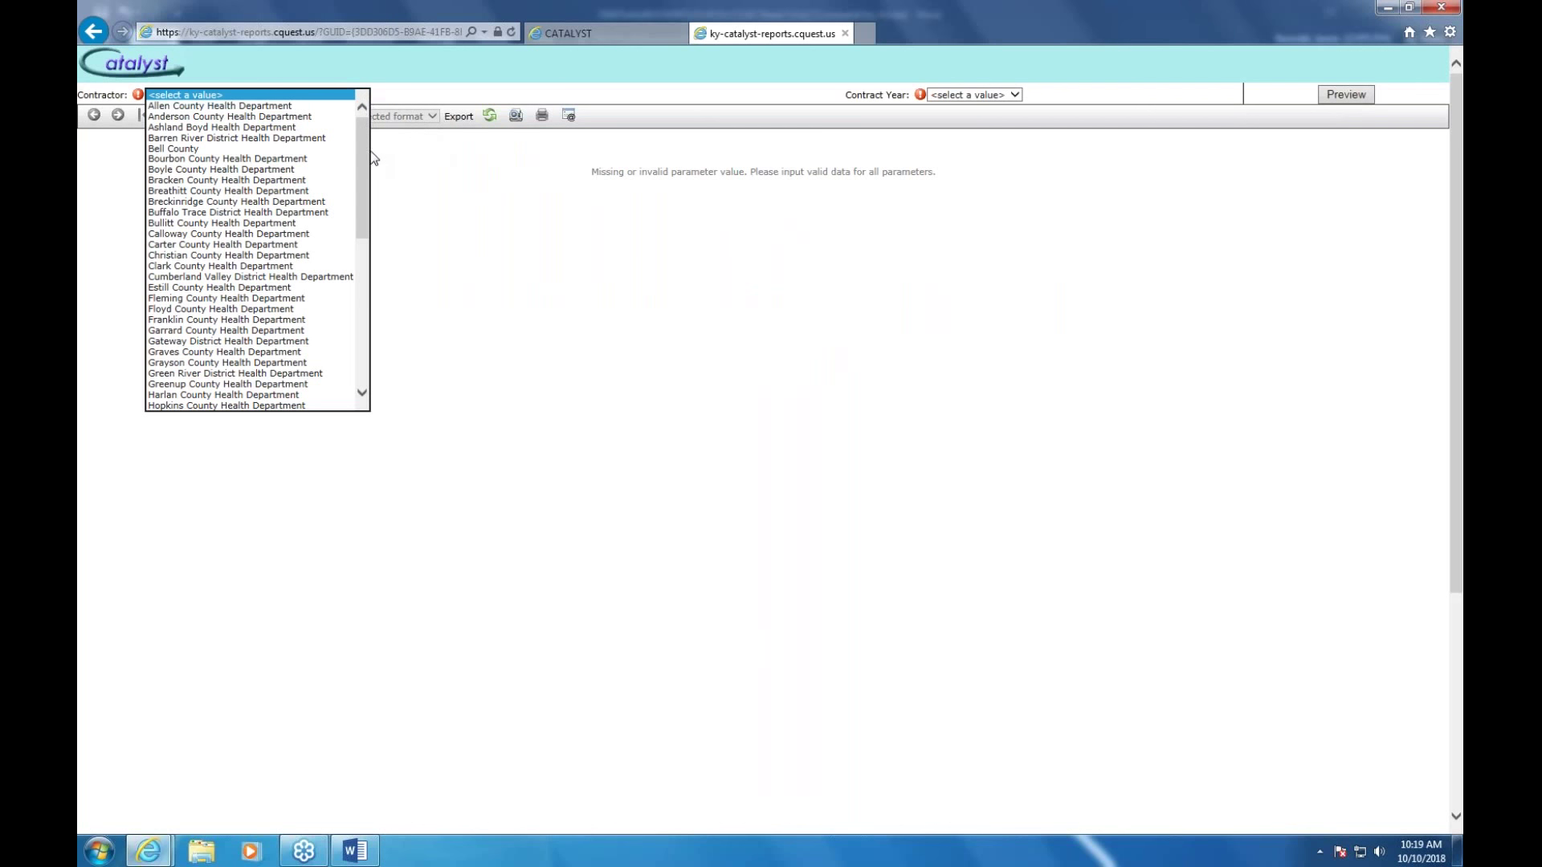
{"action": "left_click_drag", "start_coordinate": [363, 157], "coordinate": [354, 245]}
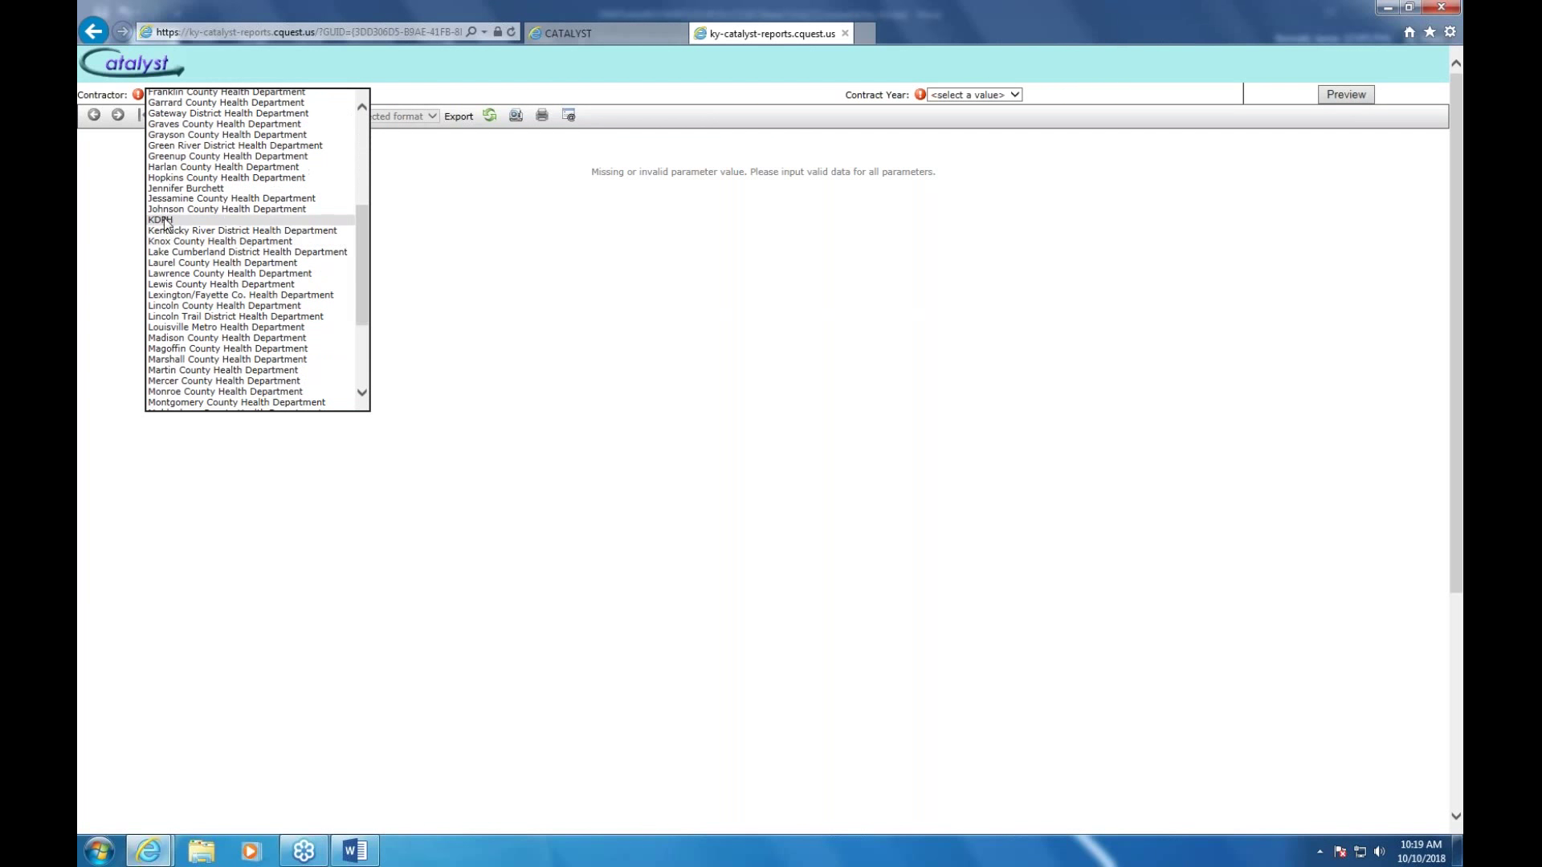
{"action": "left_click", "coordinate": [166, 222]}
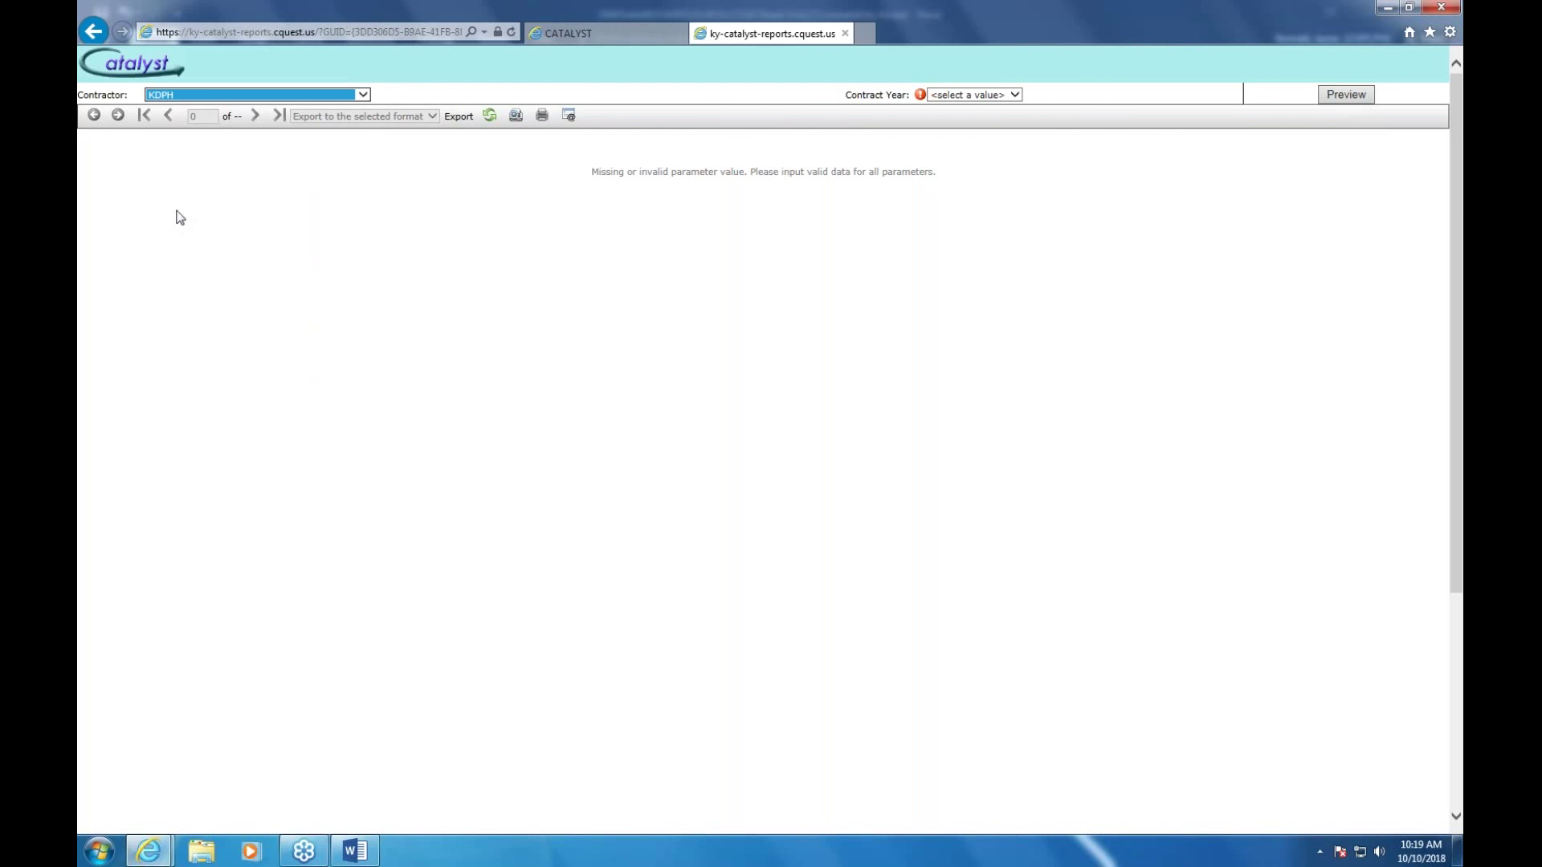
{"action": "left_click", "coordinate": [1016, 95]}
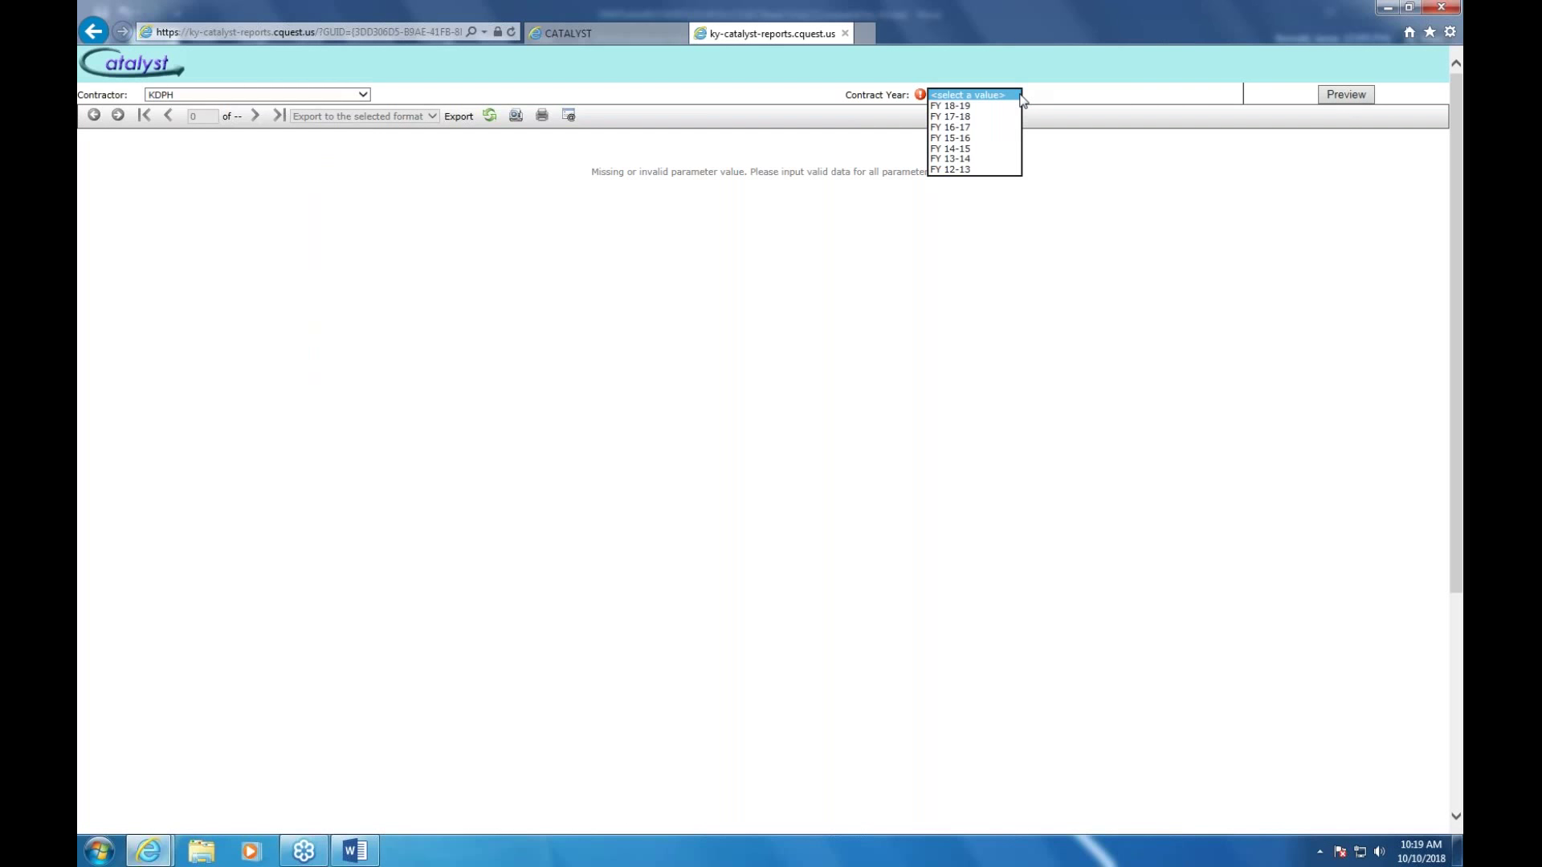
{"action": "left_click", "coordinate": [967, 107]}
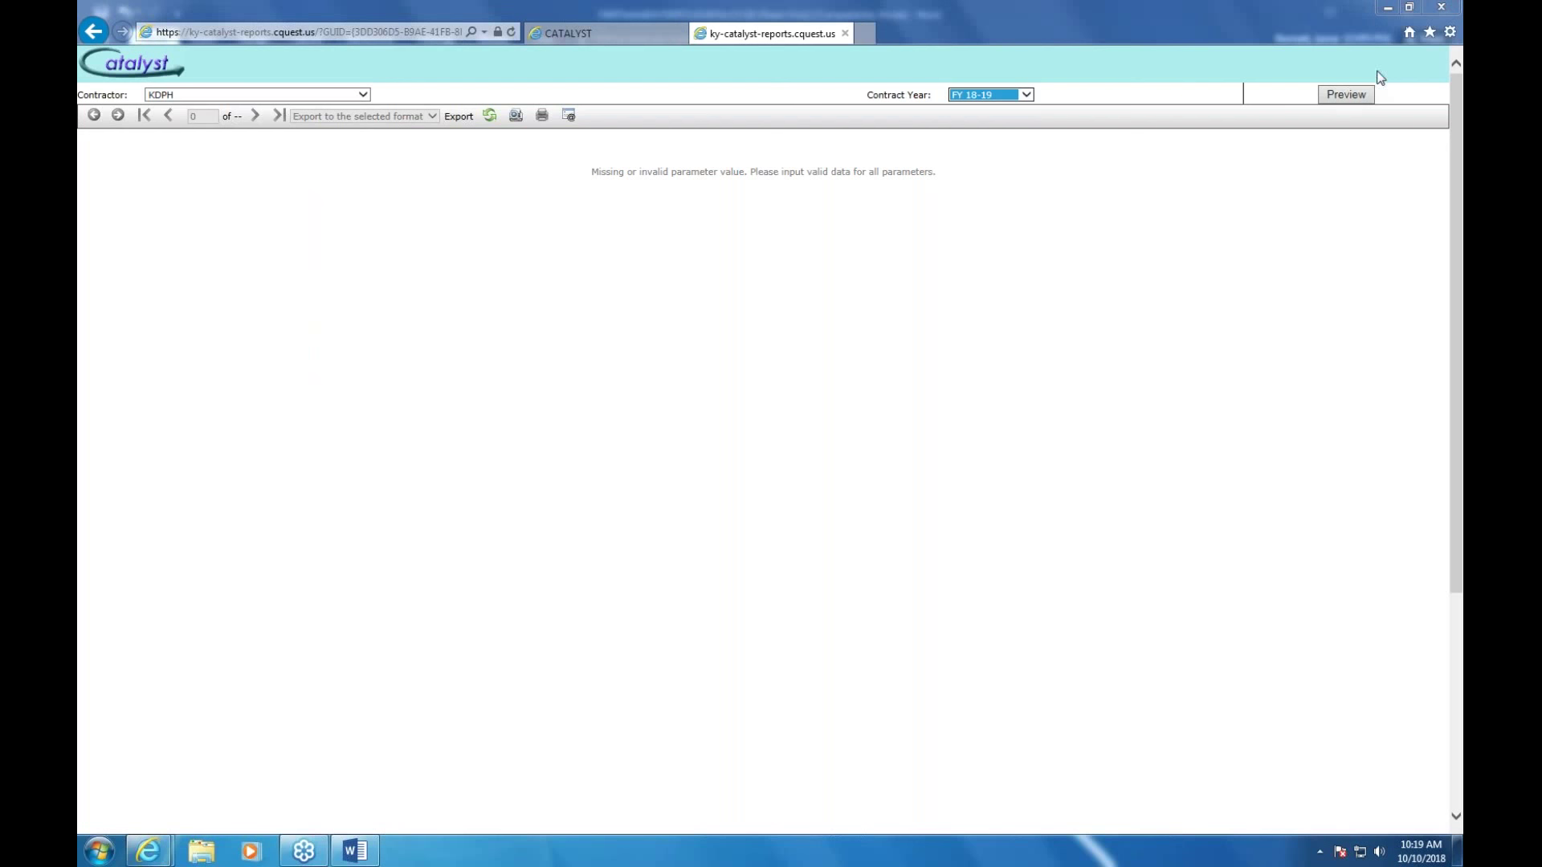
{"action": "left_click", "coordinate": [1357, 97]}
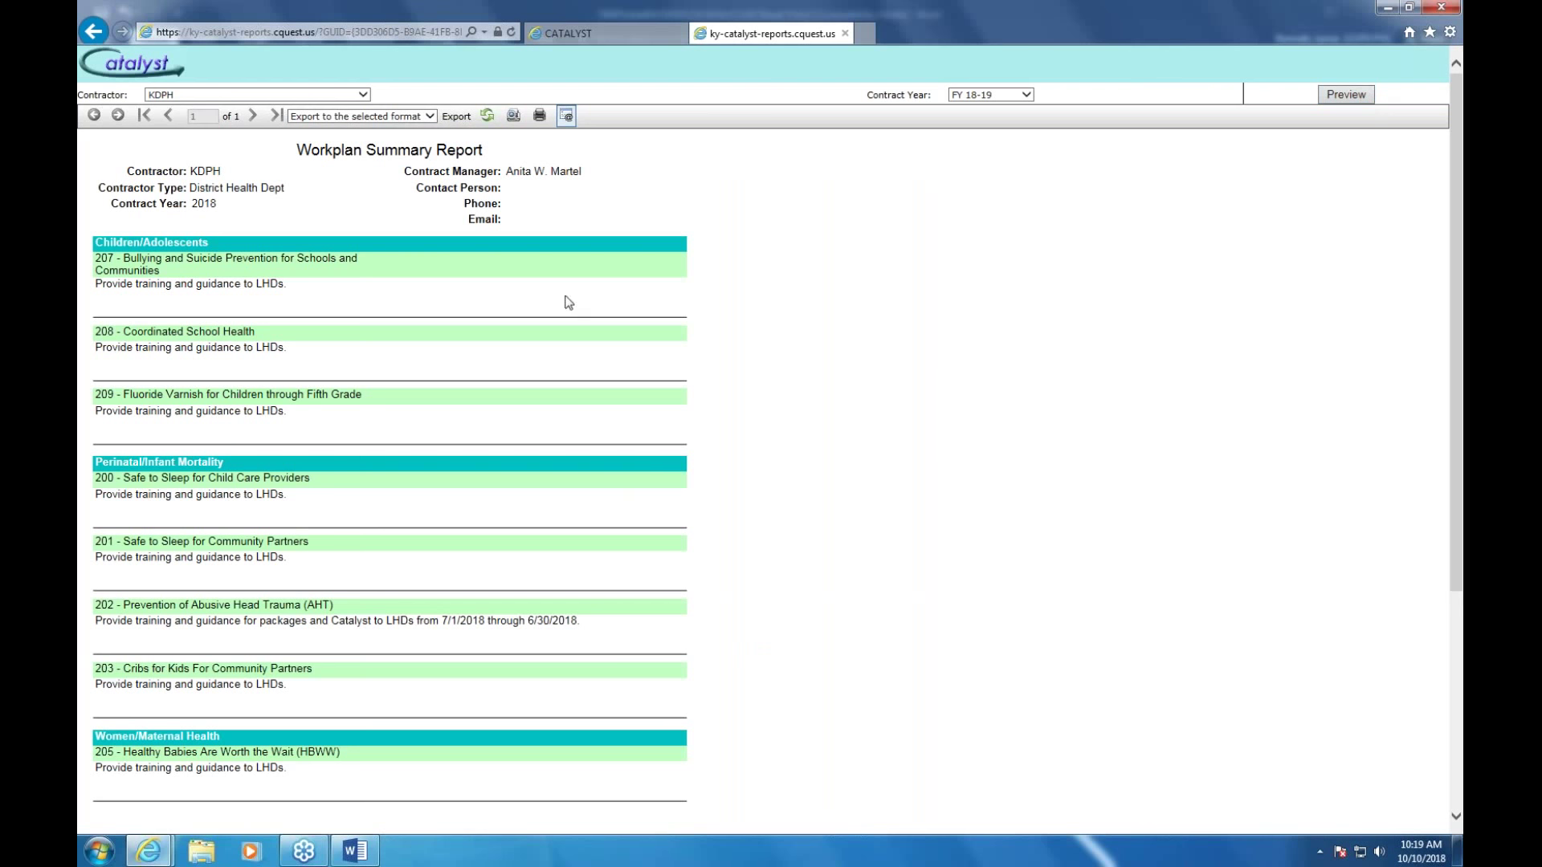
{"action": "scroll", "coordinate": [846, 294], "scroll_direction": "down", "scroll_amount": 4}
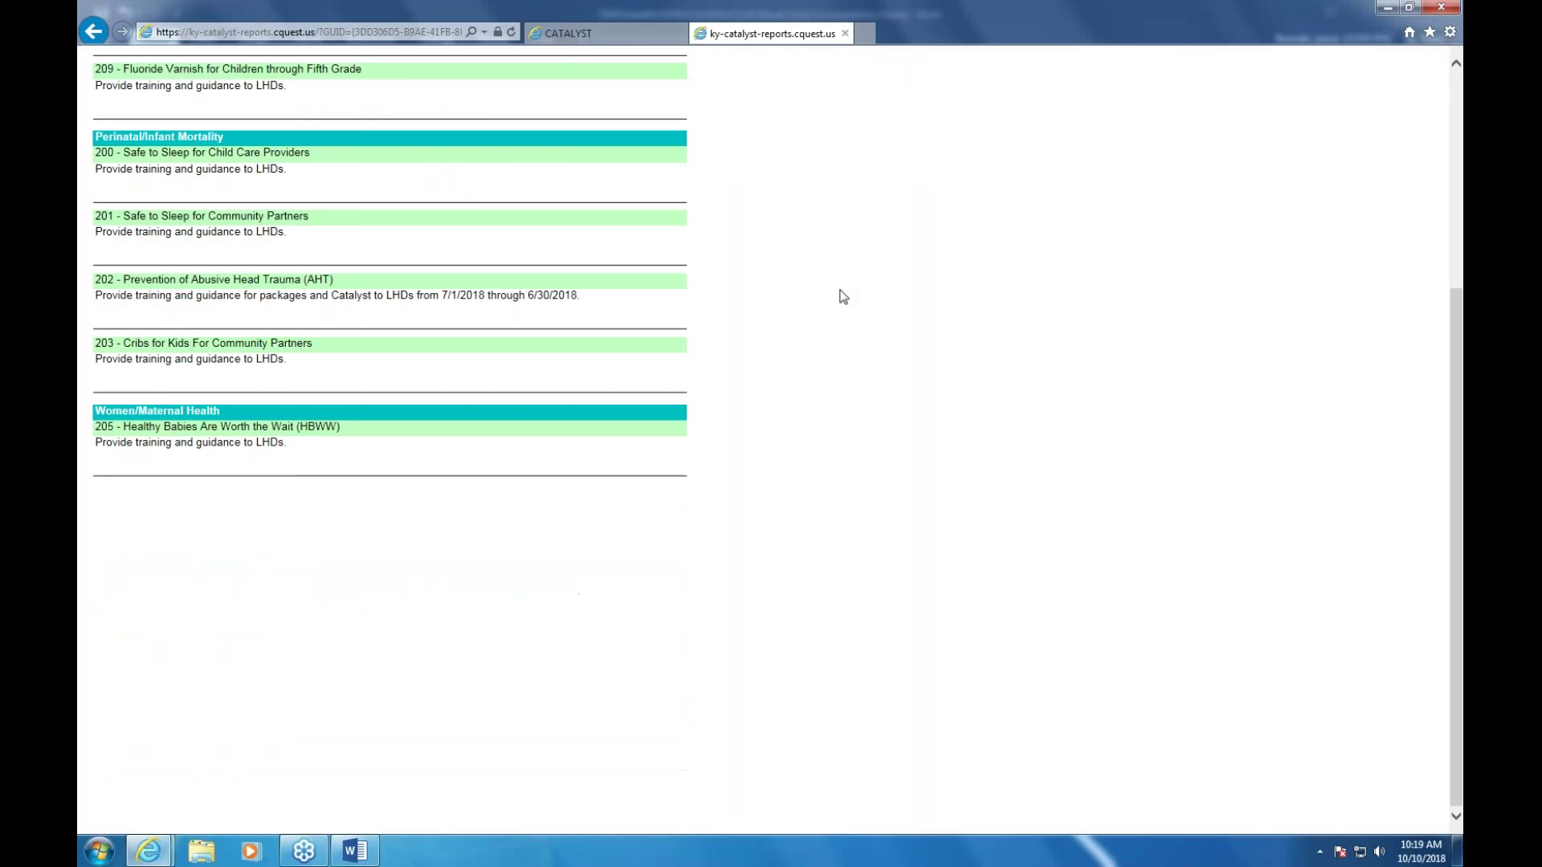
{"action": "scroll", "coordinate": [846, 293], "scroll_direction": "up", "scroll_amount": 4}
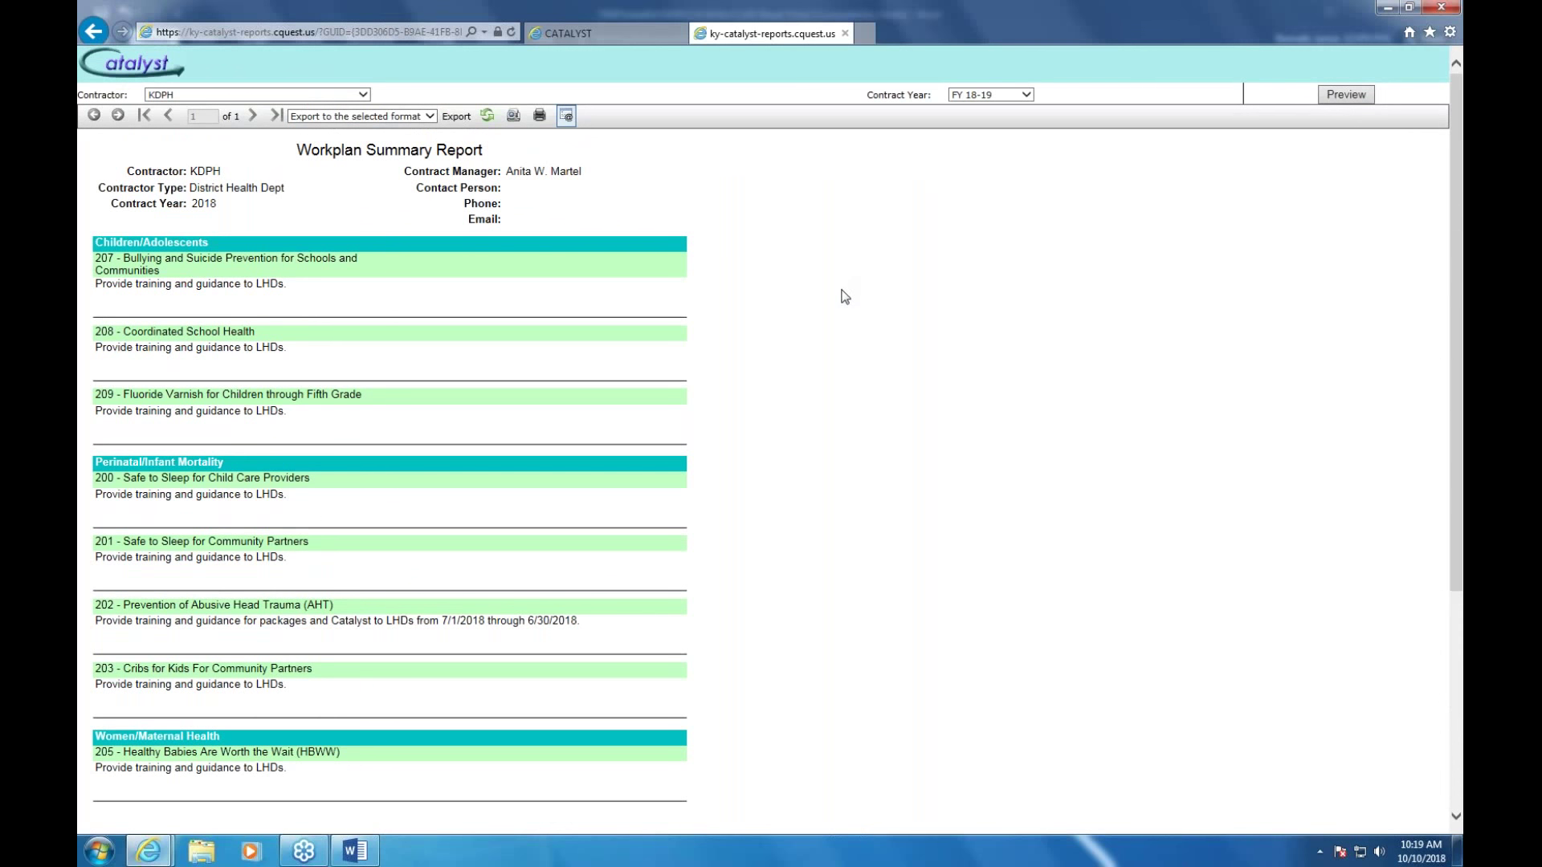
{"action": "scroll", "coordinate": [846, 297], "scroll_direction": "down", "scroll_amount": 4}
{"action": "scroll", "coordinate": [846, 297], "scroll_direction": "up", "scroll_amount": 4}
Close the report tab and log back into Catalyst with the user name and password
{"action": "left_click", "coordinate": [846, 33]}
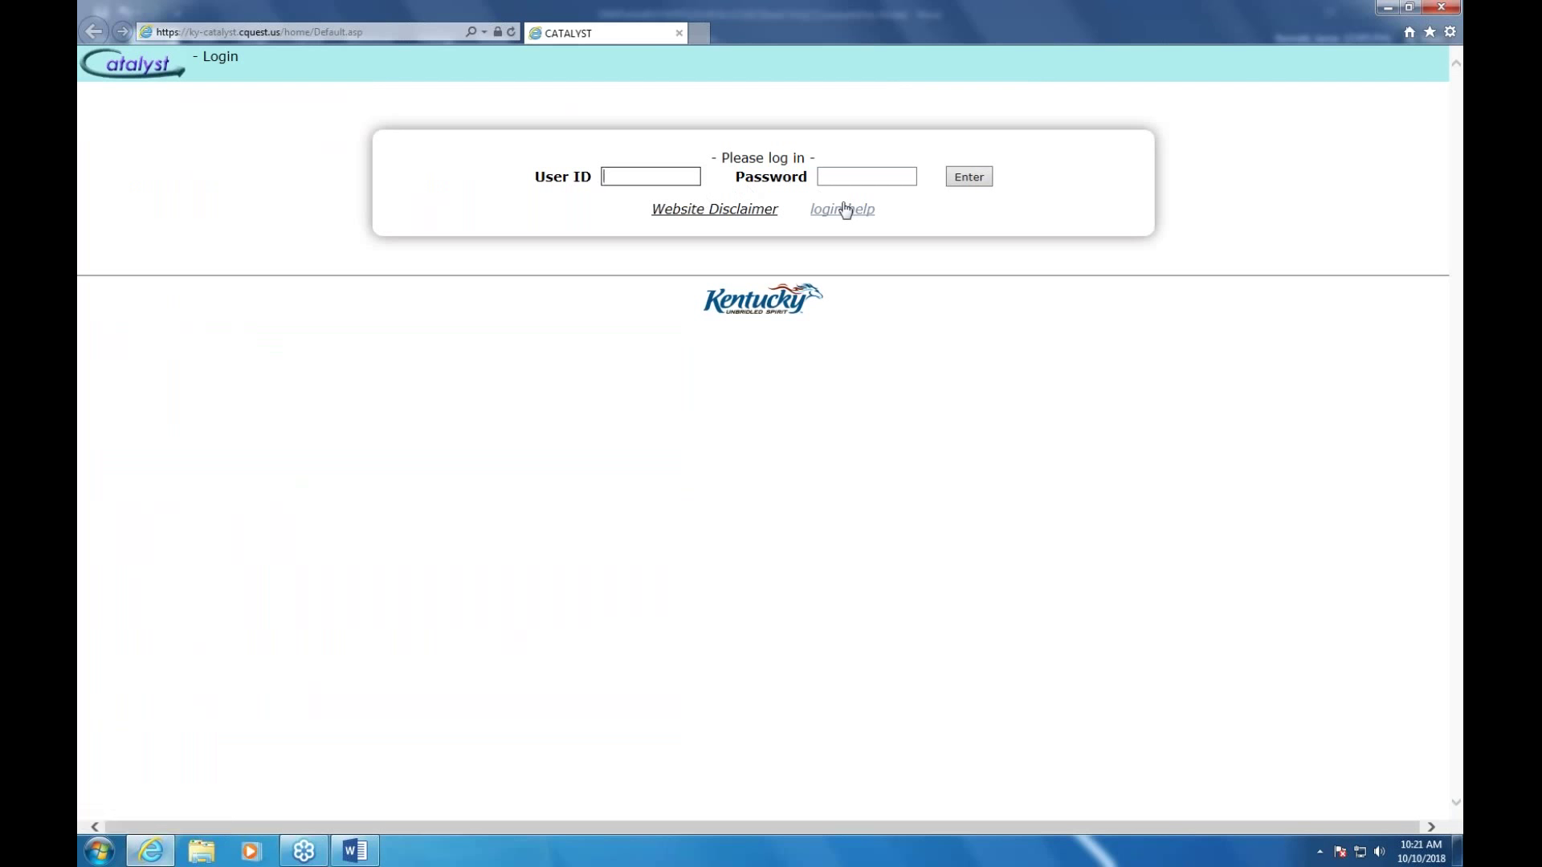
{"action": "key", "text": "Tab"}
{"action": "type", "text": "••••••"}
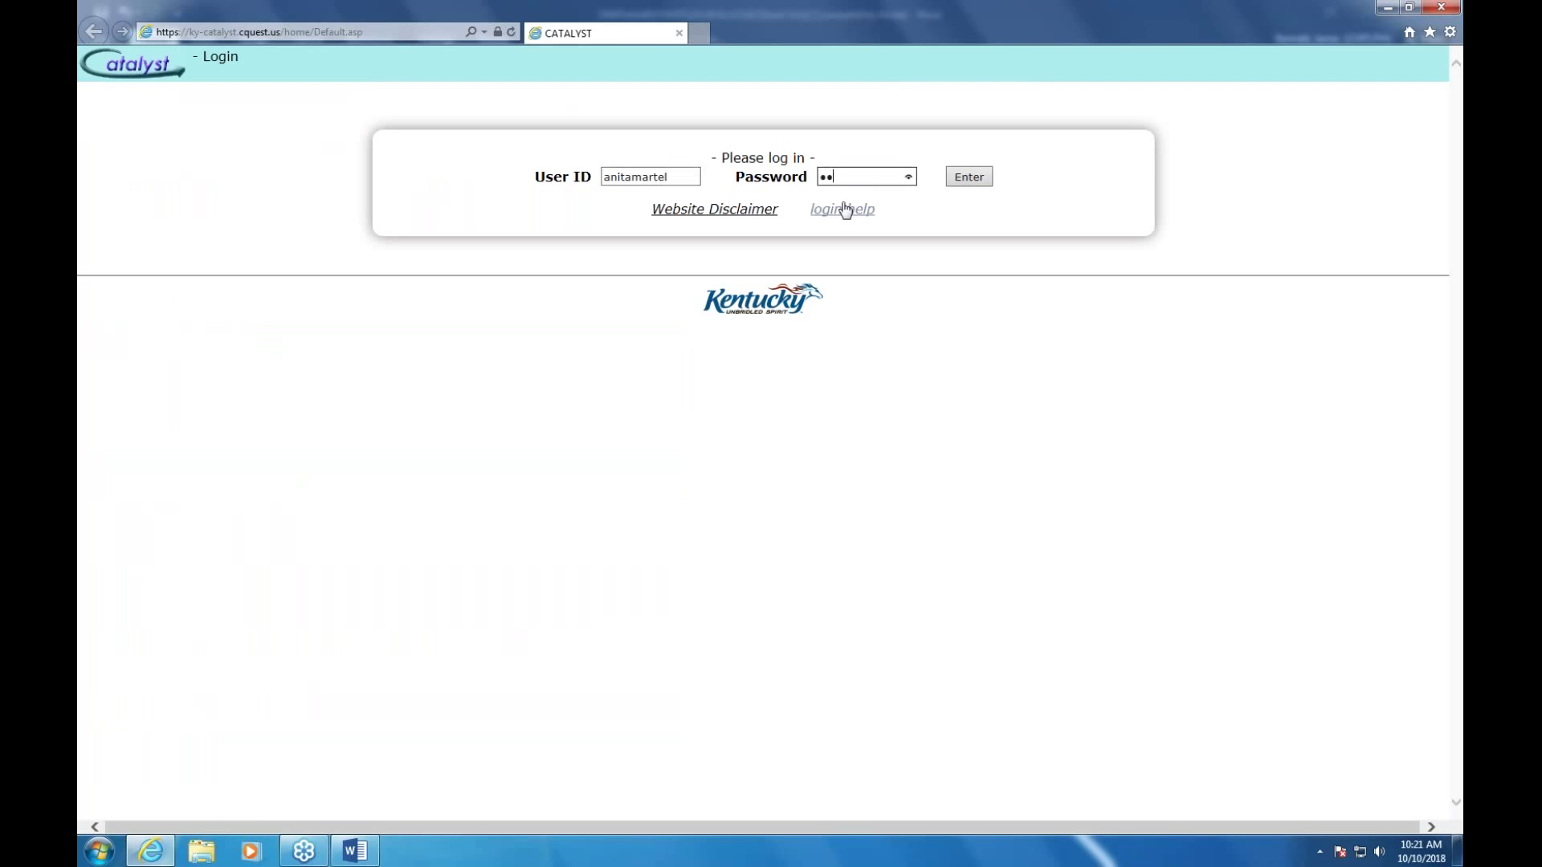
{"action": "type", "text": "•••••"}
{"action": "key", "text": "Return"}
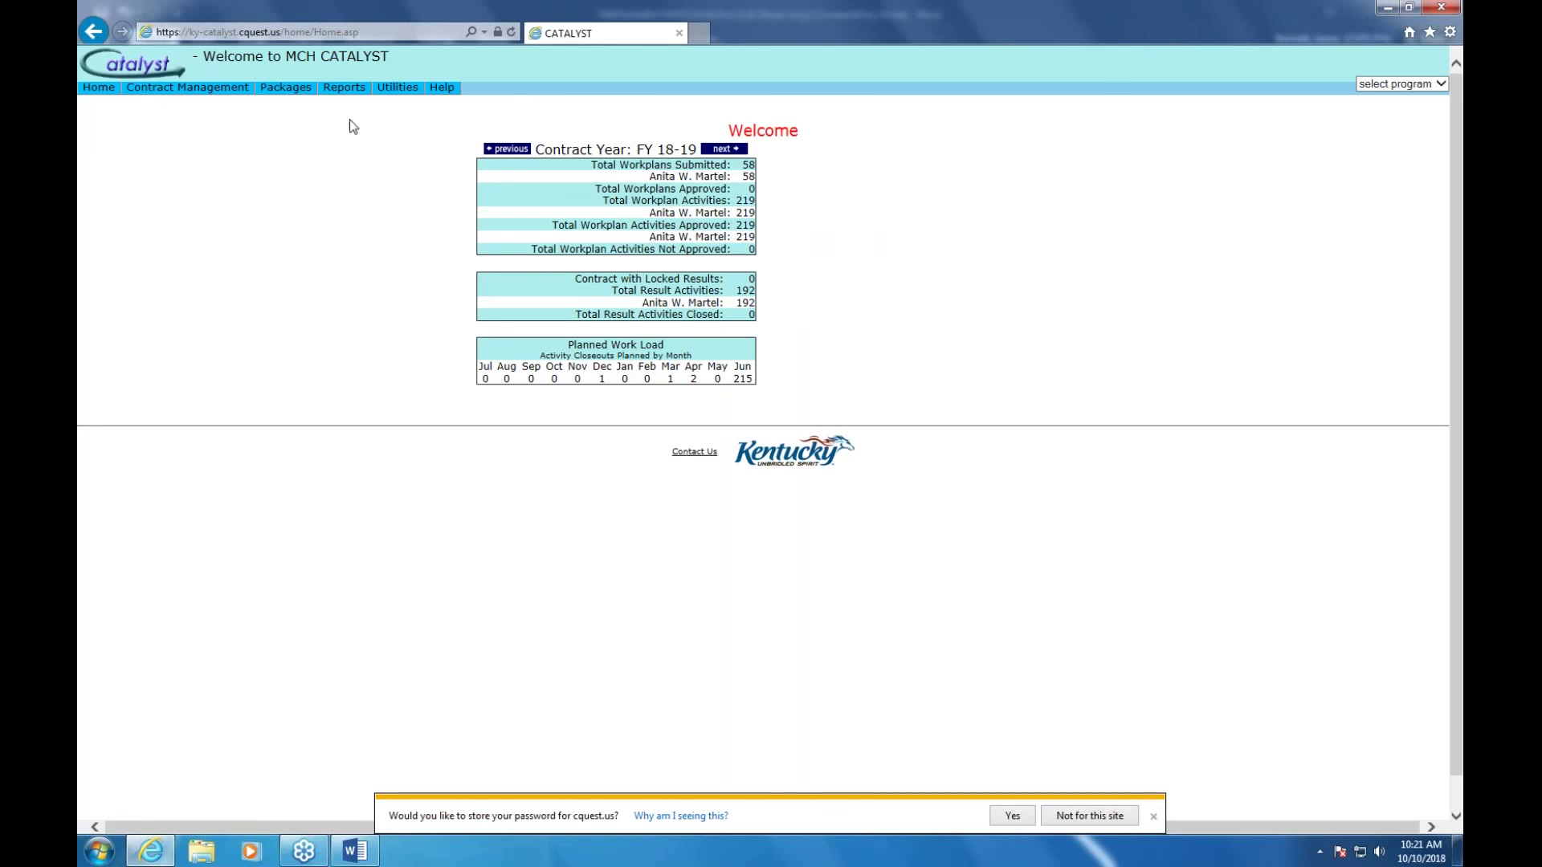
Run the Planned vs. Actual Detail Report for KDPH with Include Output Journal checked
{"action": "mouse_move", "coordinate": [351, 94]}
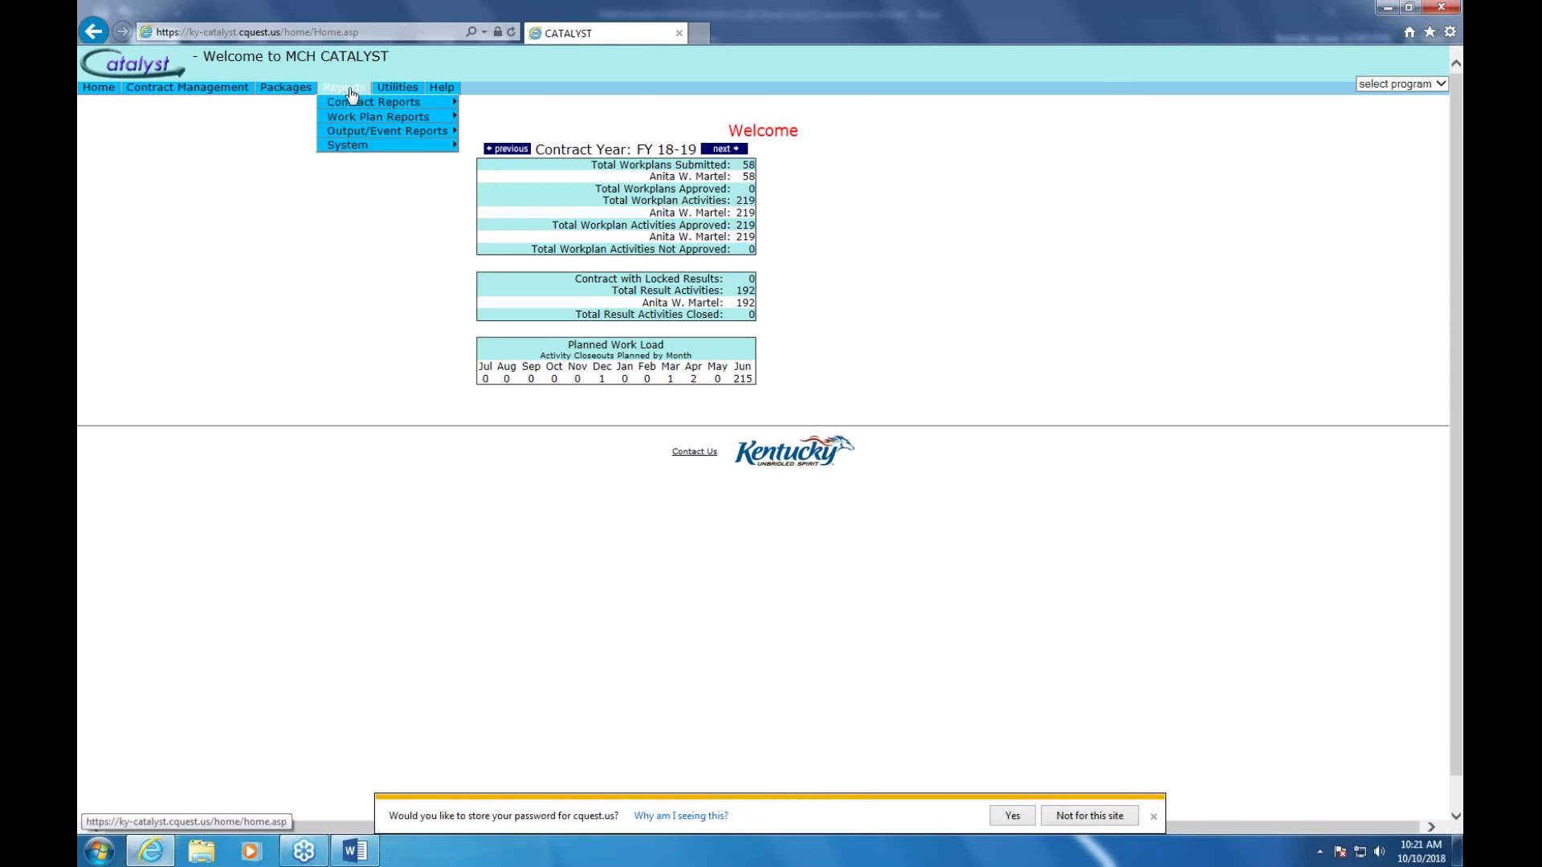
{"action": "mouse_move", "coordinate": [368, 134]}
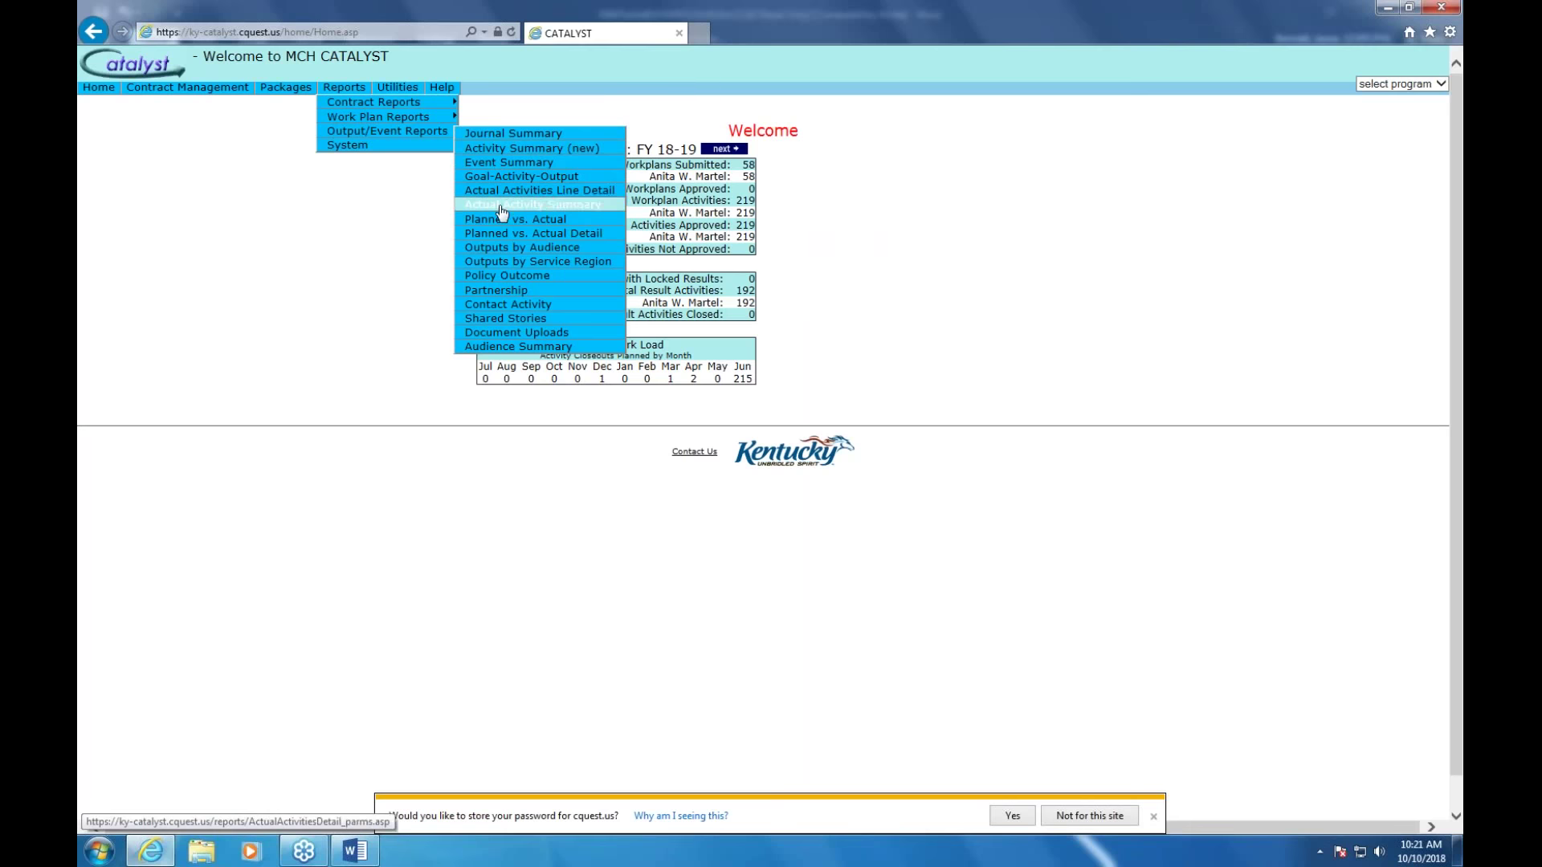
{"action": "left_click", "coordinate": [554, 239]}
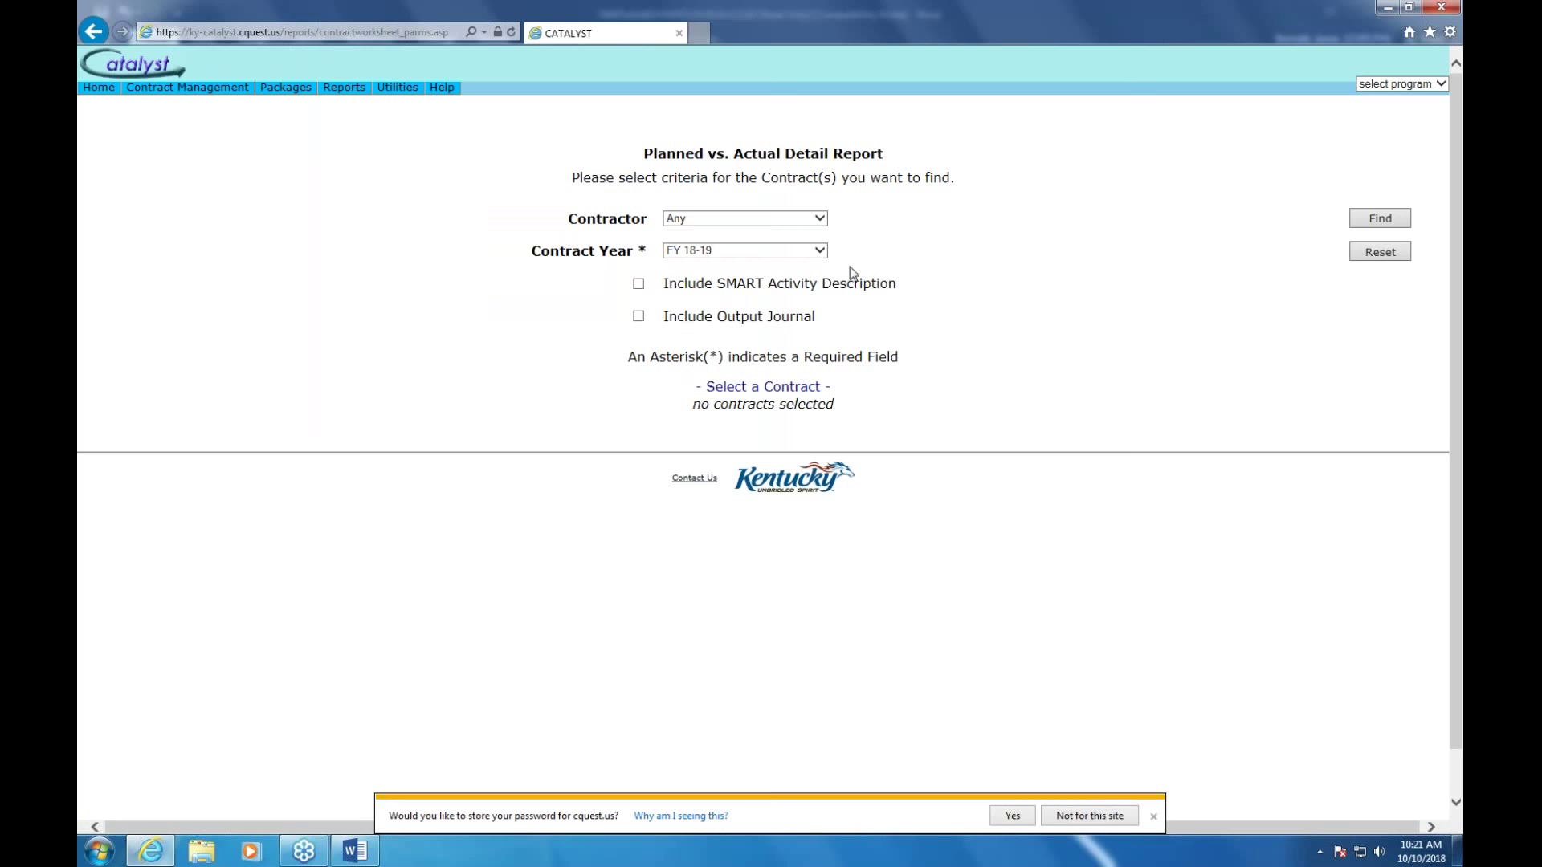
{"action": "left_click", "coordinate": [639, 319]}
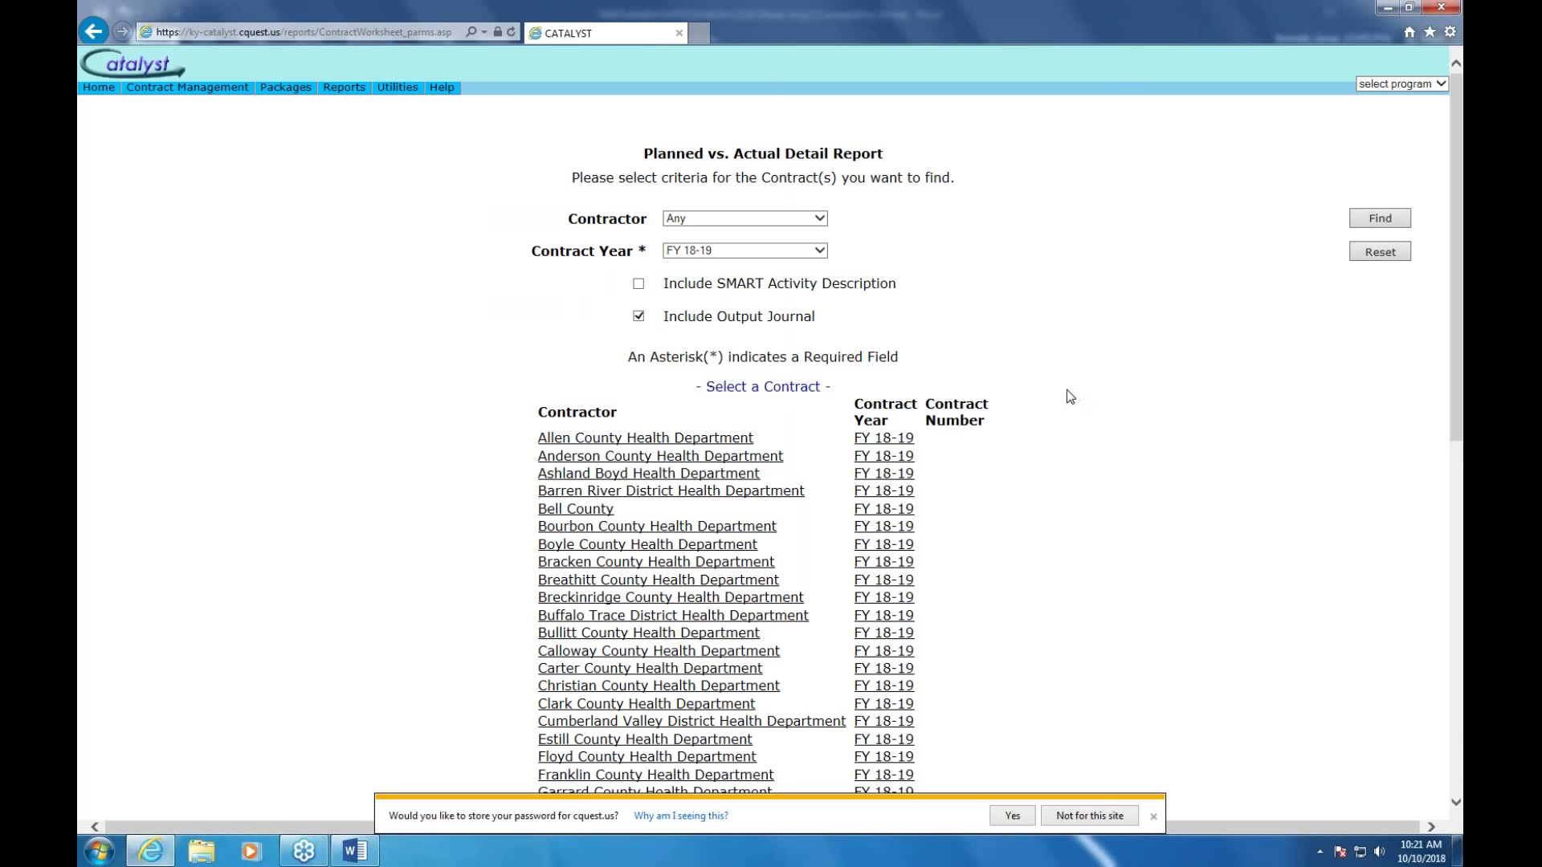
{"action": "scroll", "coordinate": [1067, 388], "scroll_direction": "down", "scroll_amount": 4}
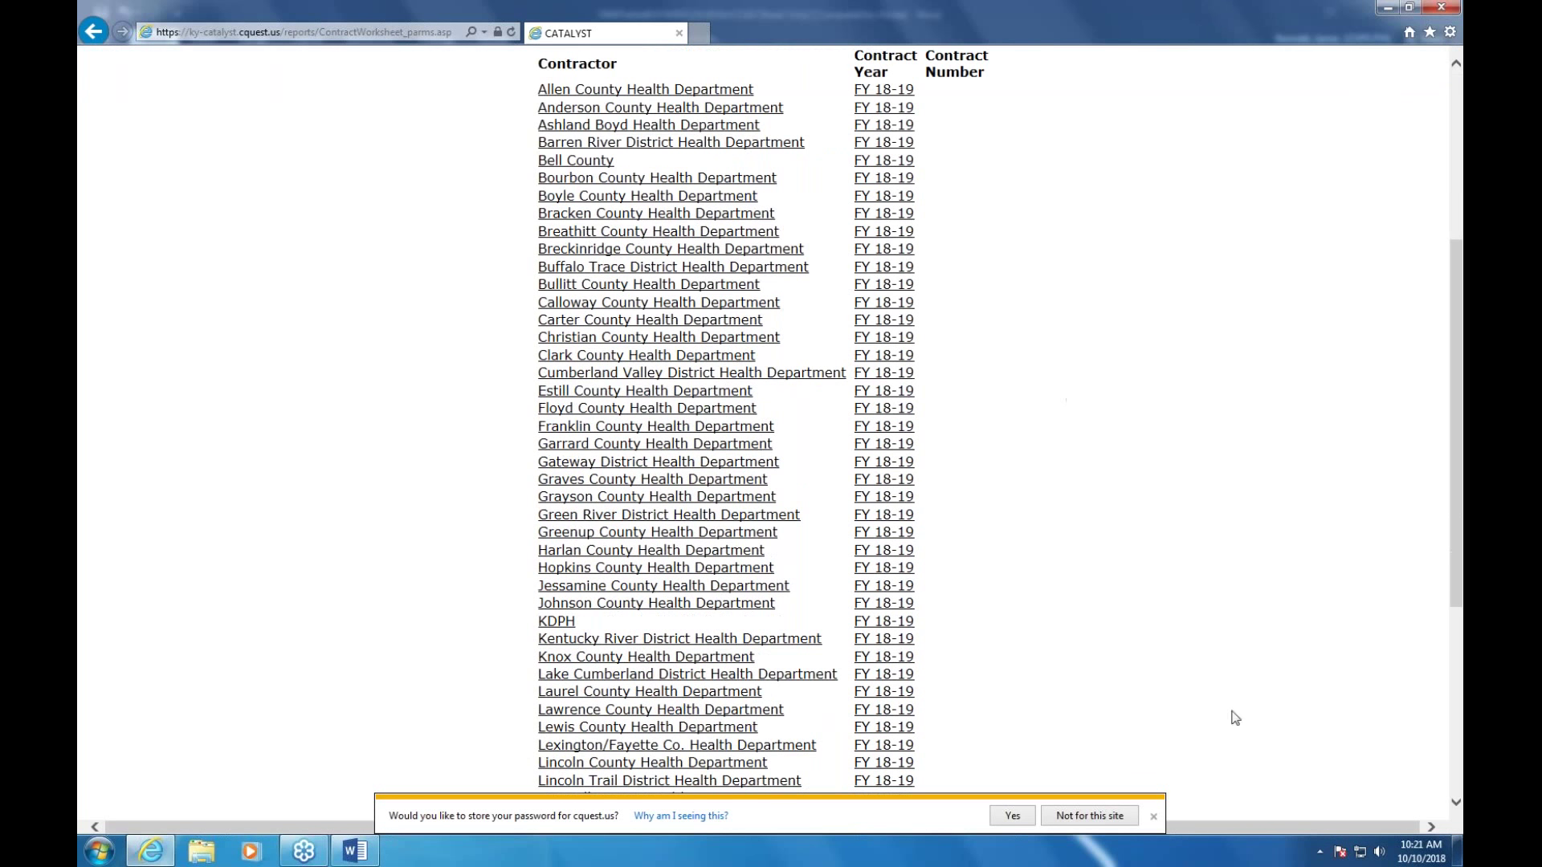
{"action": "left_click", "coordinate": [1157, 815]}
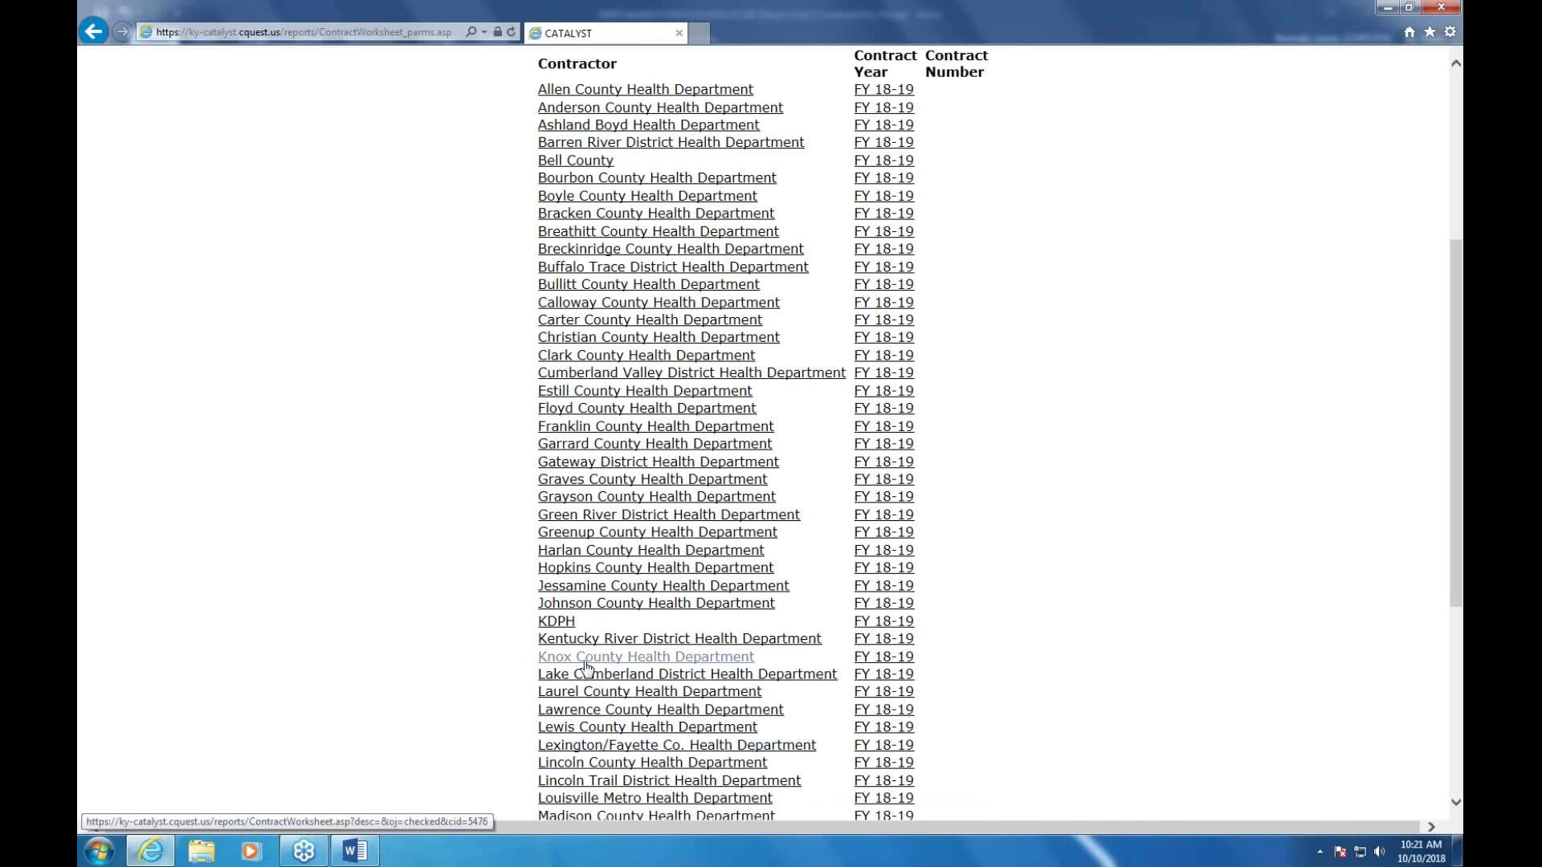
{"action": "left_click", "coordinate": [565, 623]}
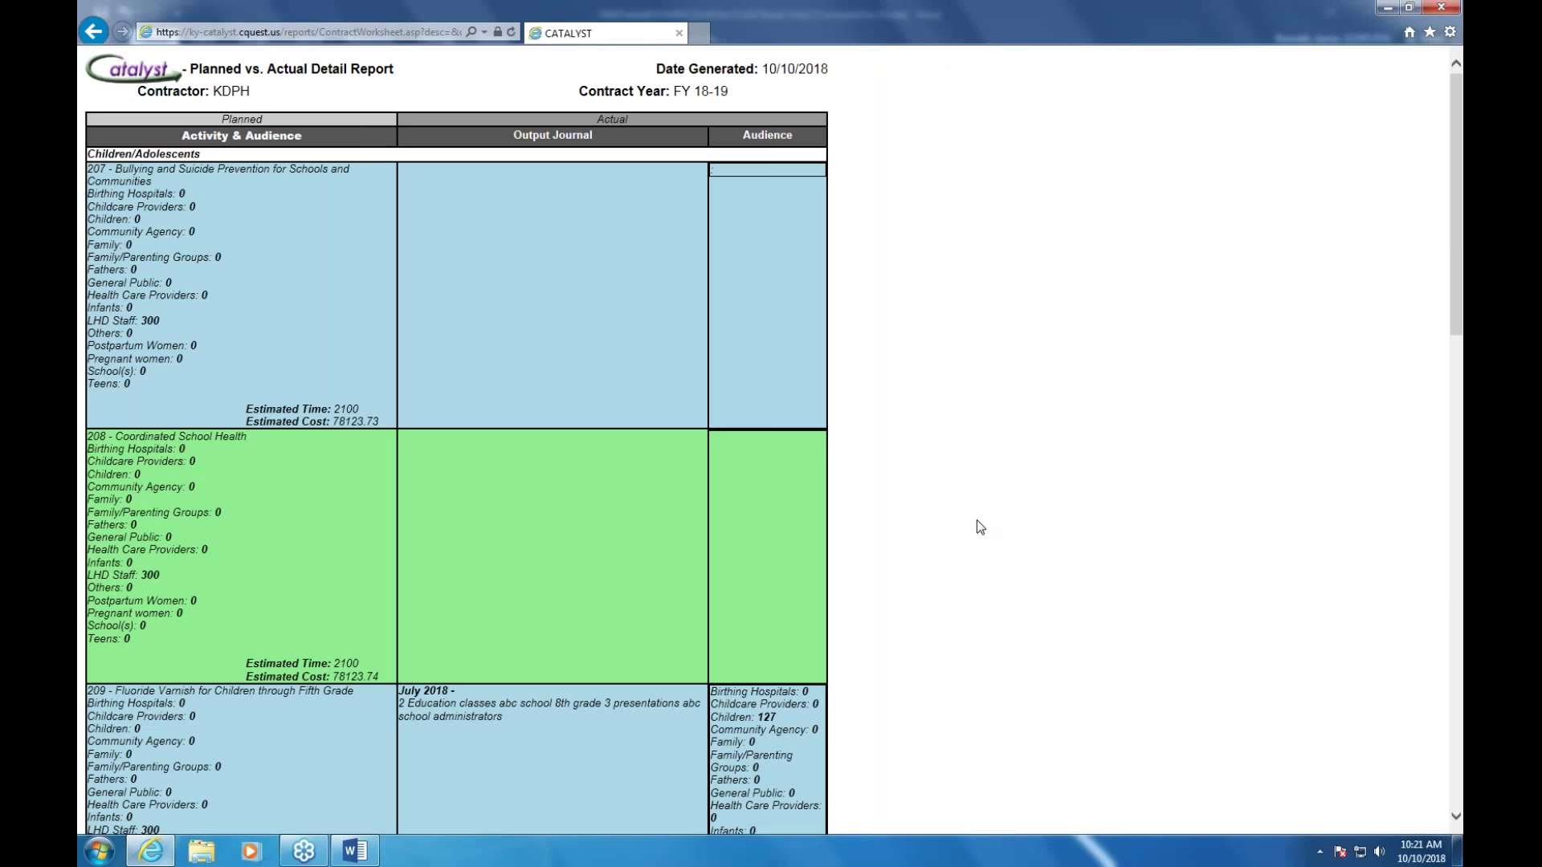
Scroll through the KDPH detail report, then go back to its criteria page
{"action": "scroll", "coordinate": [978, 526], "scroll_direction": "down", "scroll_amount": 12}
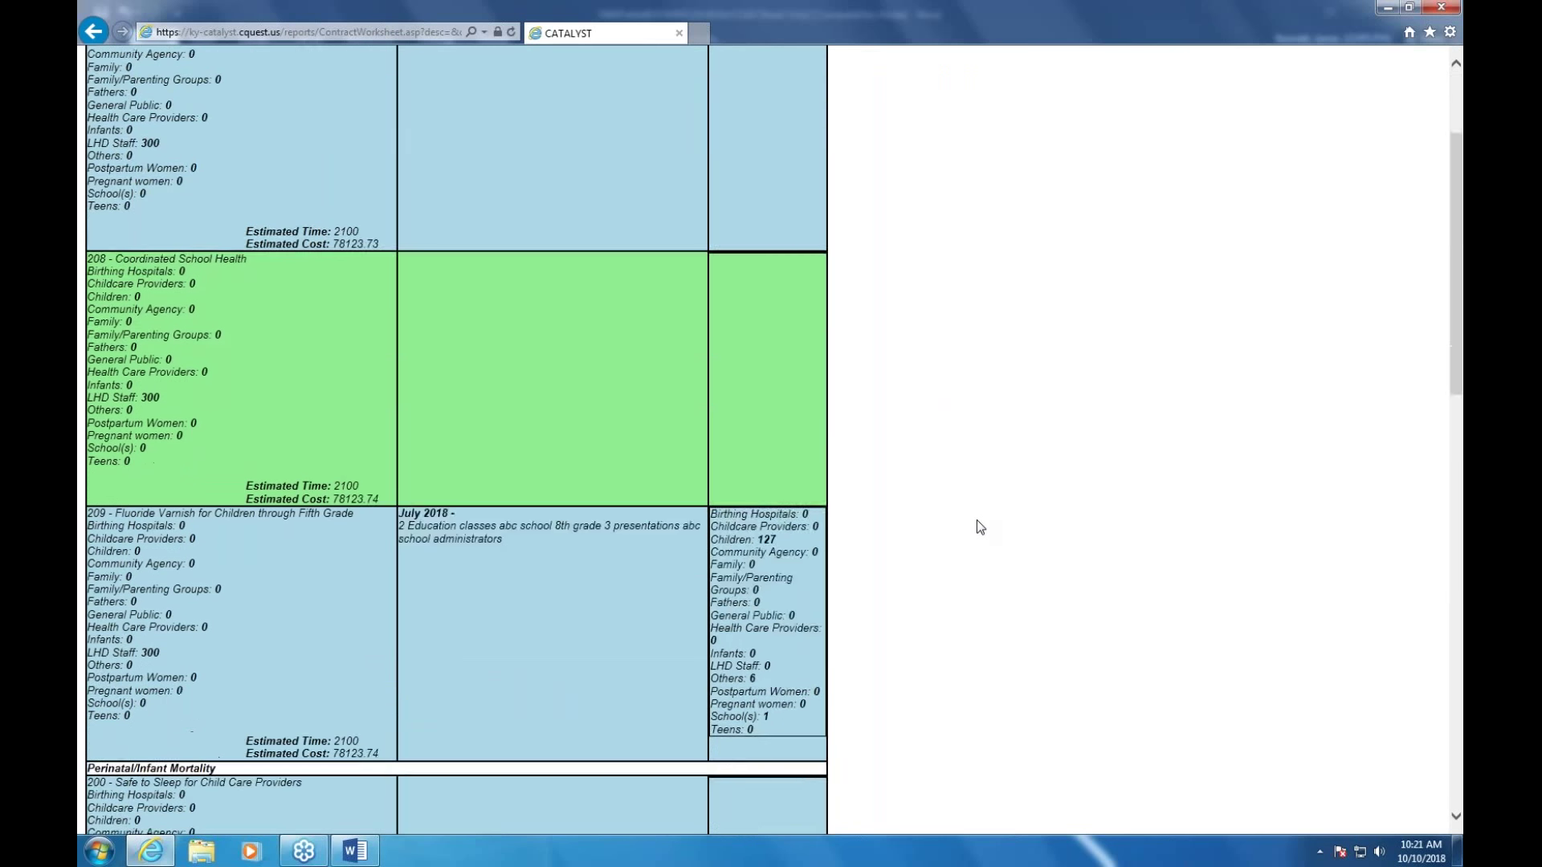
{"action": "scroll", "coordinate": [978, 522], "scroll_direction": "down", "scroll_amount": 3}
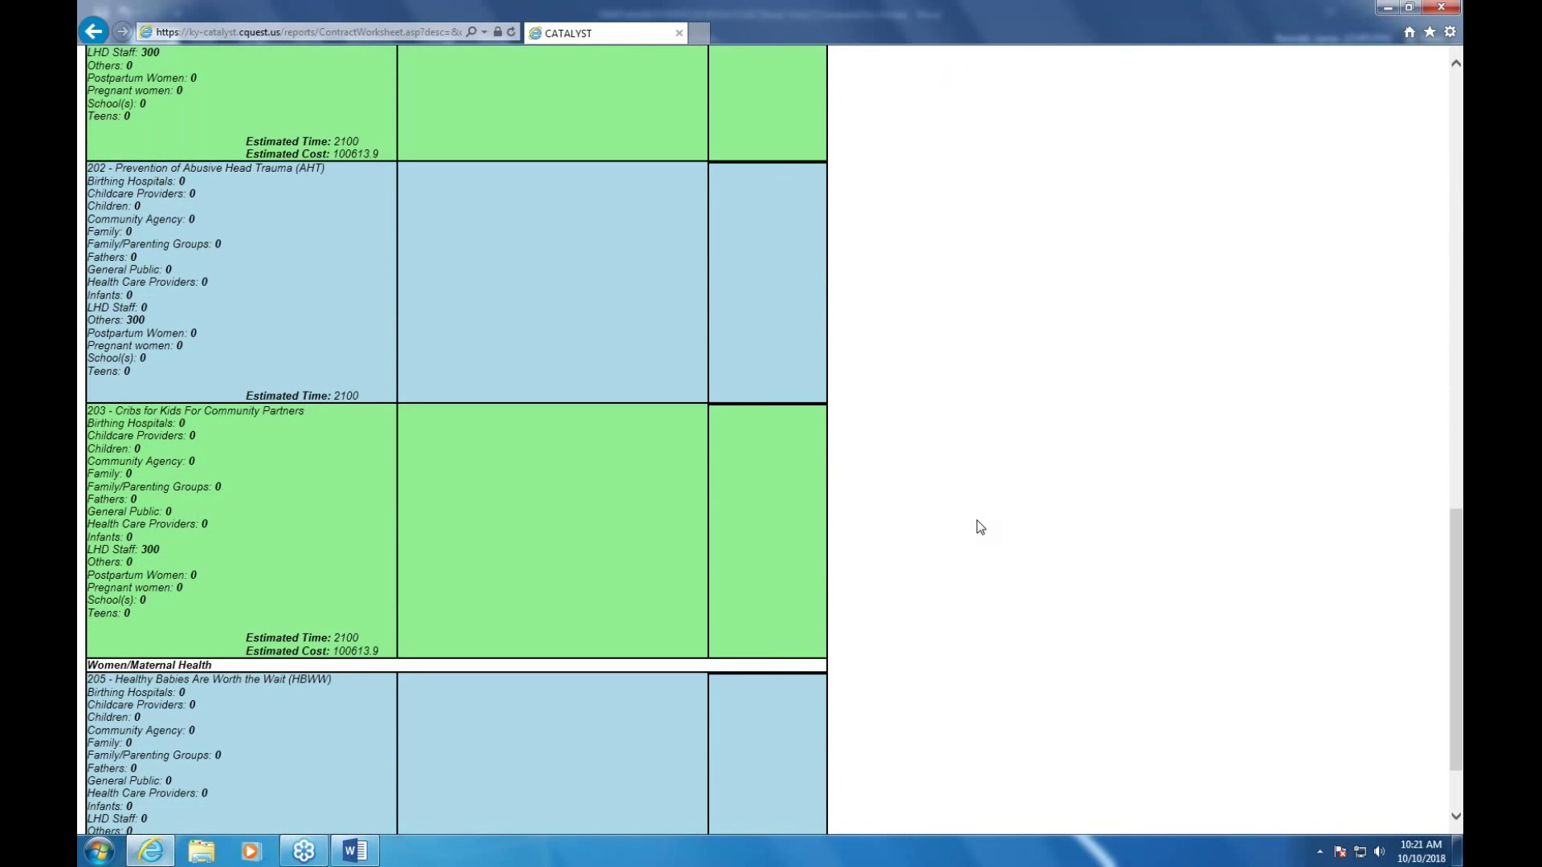
{"action": "scroll", "coordinate": [976, 521], "scroll_direction": "down", "scroll_amount": 1}
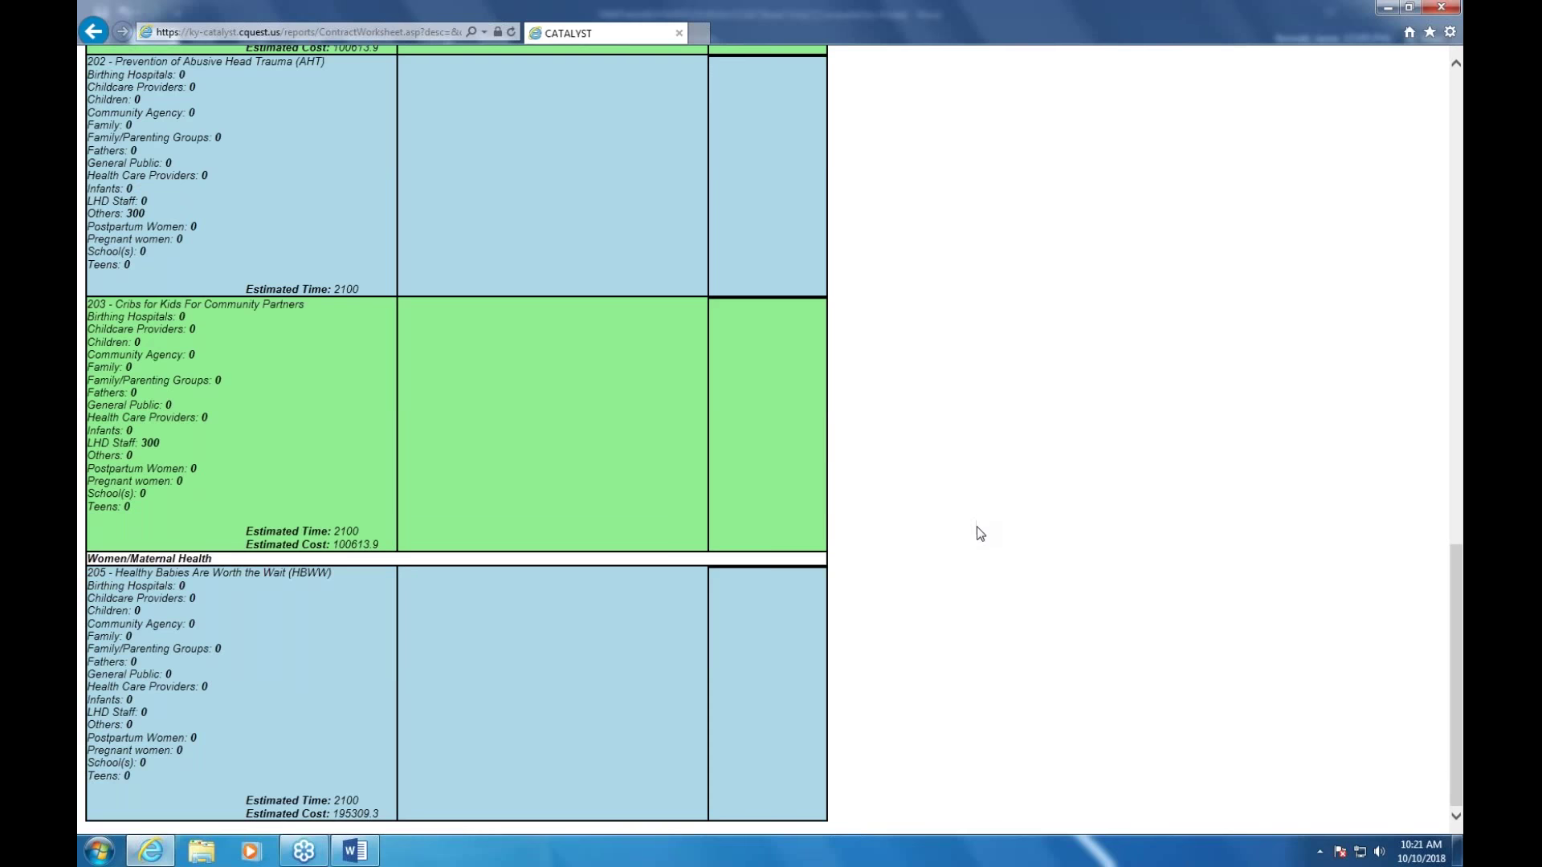
{"action": "scroll", "coordinate": [977, 527], "scroll_direction": "up", "scroll_amount": 9}
{"action": "scroll", "coordinate": [980, 534], "scroll_direction": "up", "scroll_amount": 9}
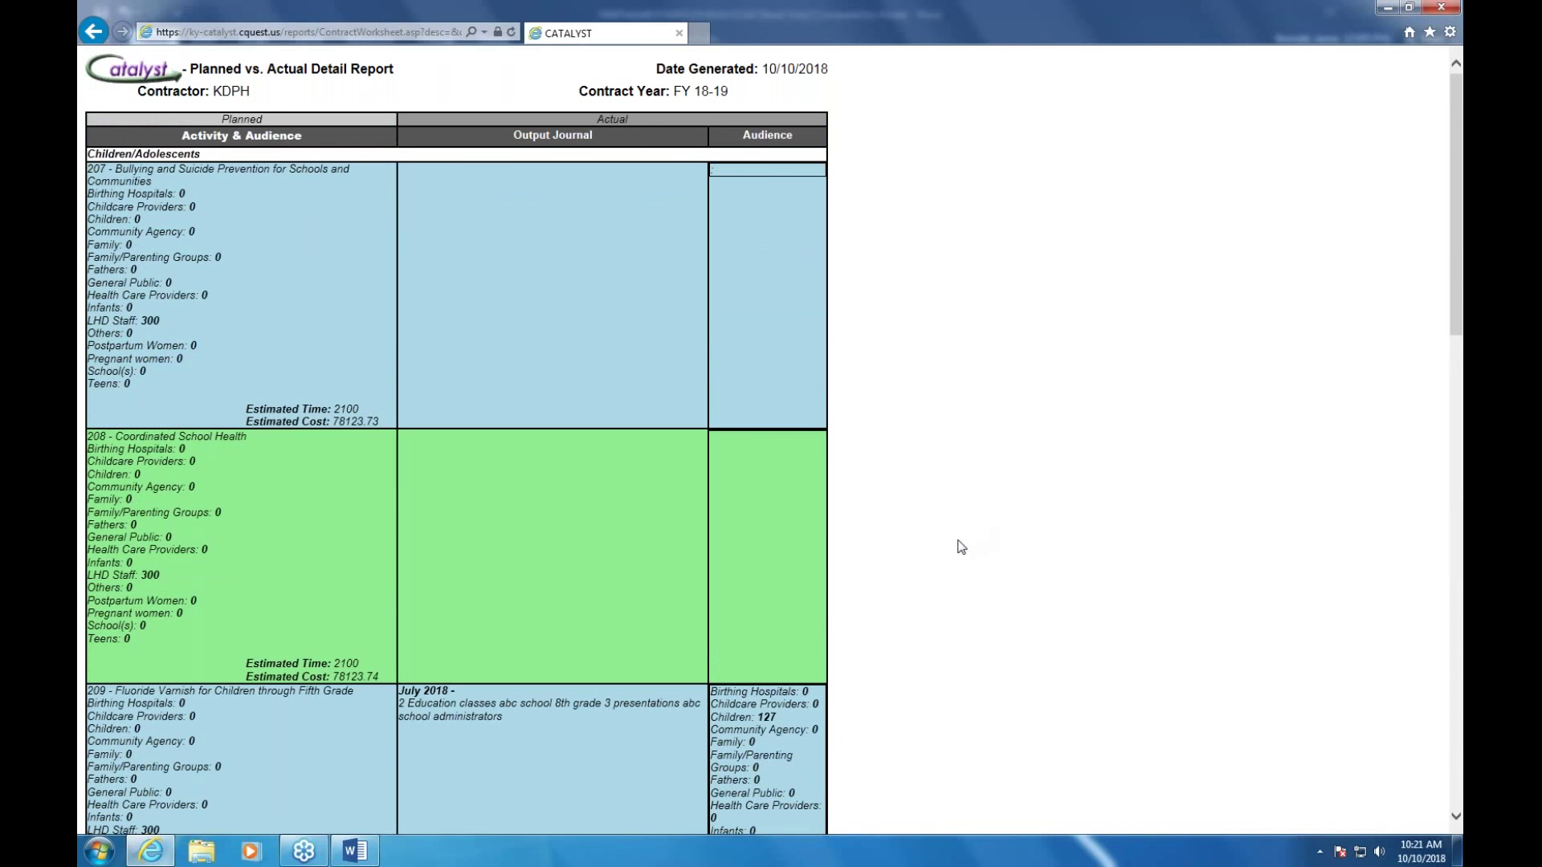
{"action": "scroll", "coordinate": [914, 567], "scroll_direction": "down", "scroll_amount": 6}
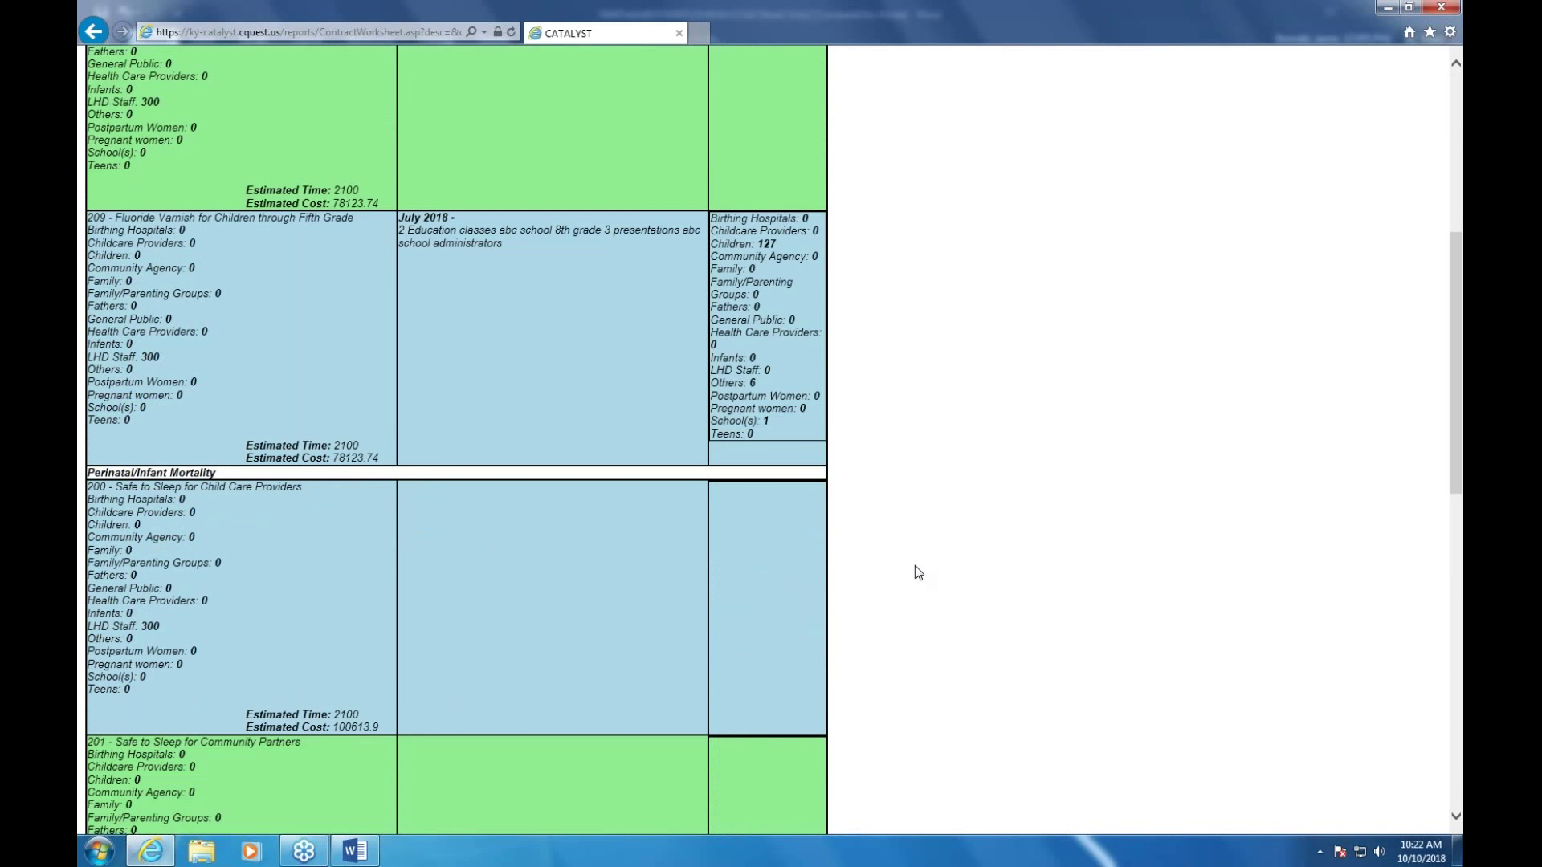
{"action": "scroll", "coordinate": [916, 570], "scroll_direction": "up", "scroll_amount": 6}
{"action": "scroll", "coordinate": [921, 567], "scroll_direction": "down", "scroll_amount": 6}
{"action": "scroll", "coordinate": [816, 498], "scroll_direction": "up", "scroll_amount": 5}
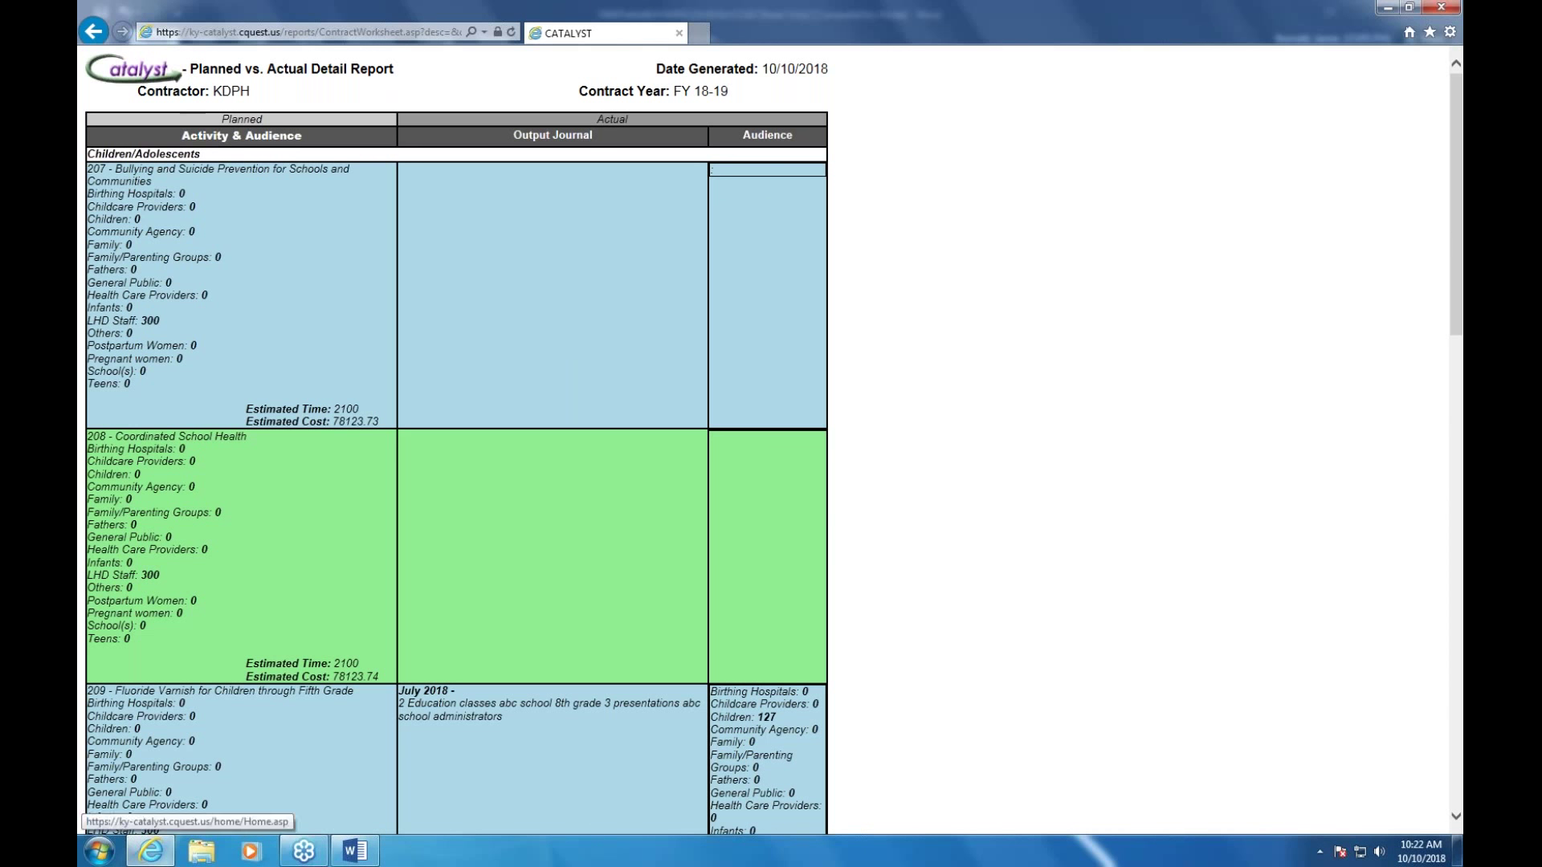
{"action": "left_click", "coordinate": [97, 32]}
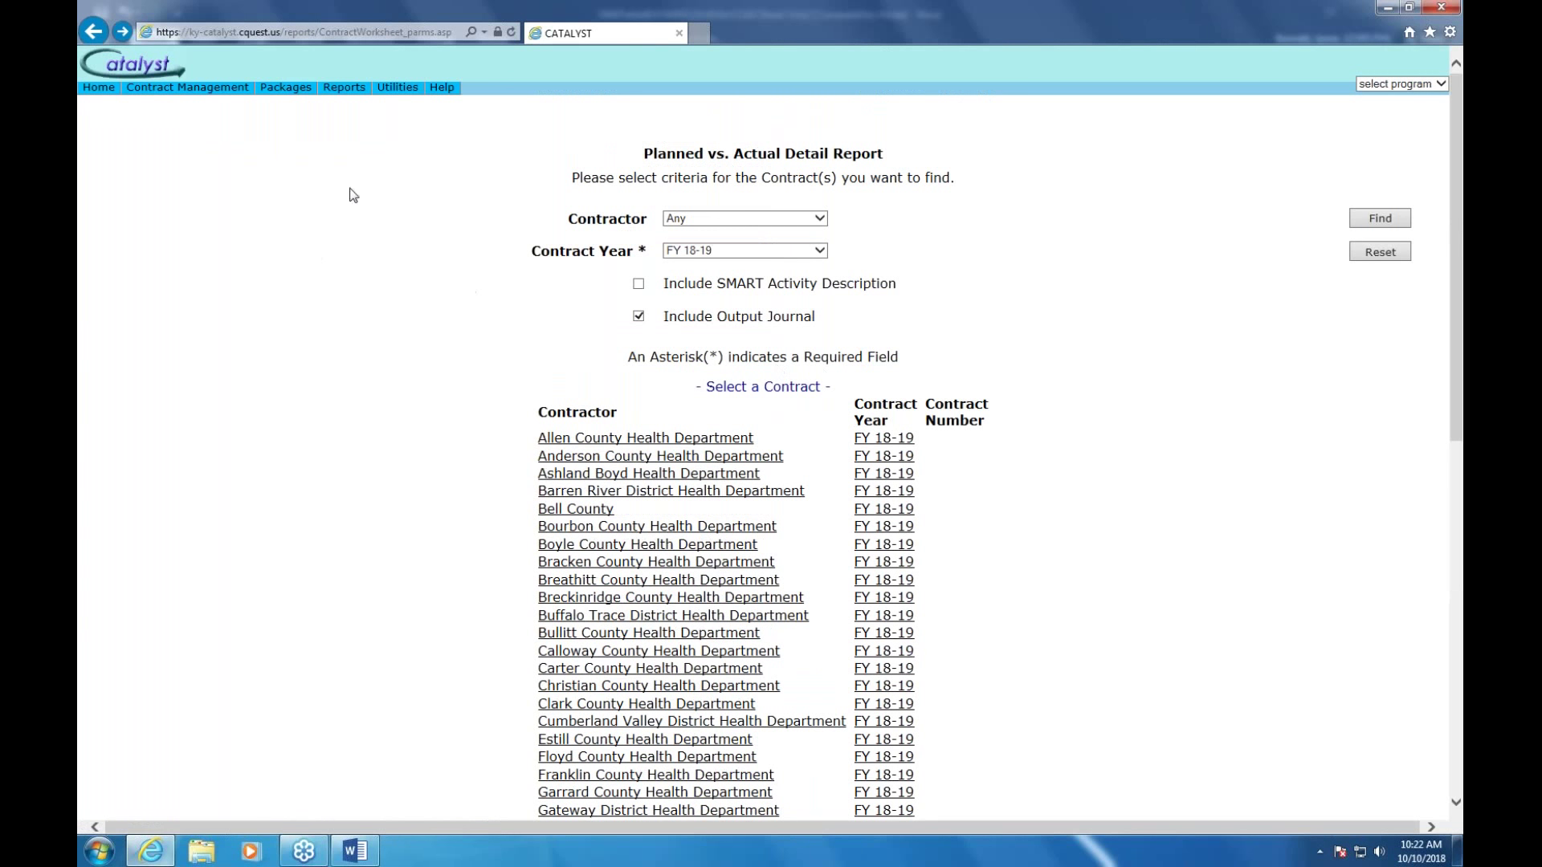
{"action": "mouse_move", "coordinate": [285, 90]}
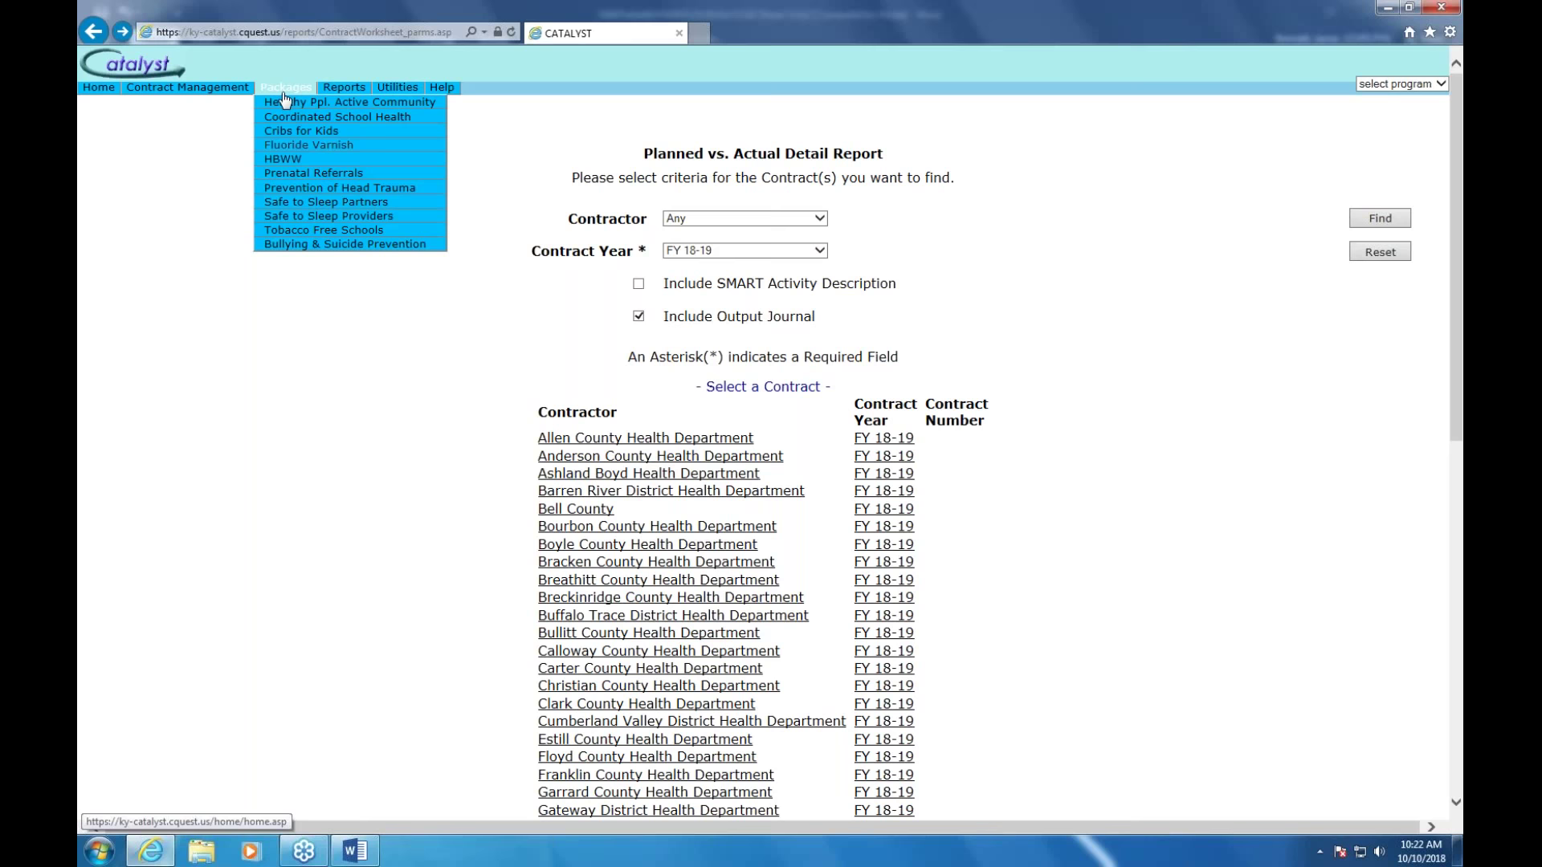
{"action": "left_click", "coordinate": [347, 205]}
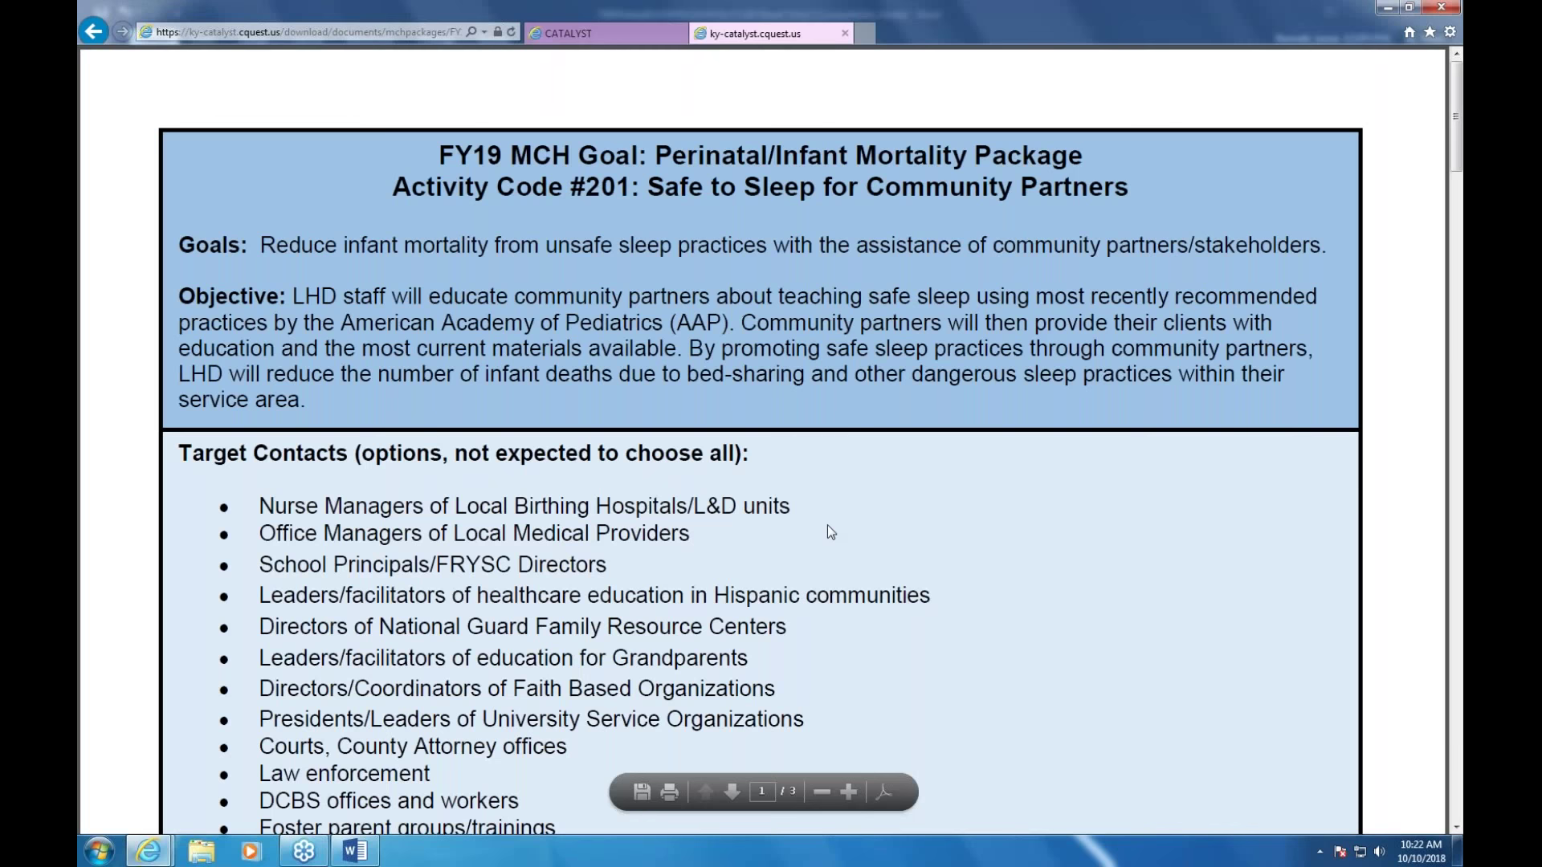
{"action": "scroll", "coordinate": [829, 523], "scroll_direction": "down", "scroll_amount": 3}
{"action": "scroll", "coordinate": [832, 518], "scroll_direction": "down", "scroll_amount": 1}
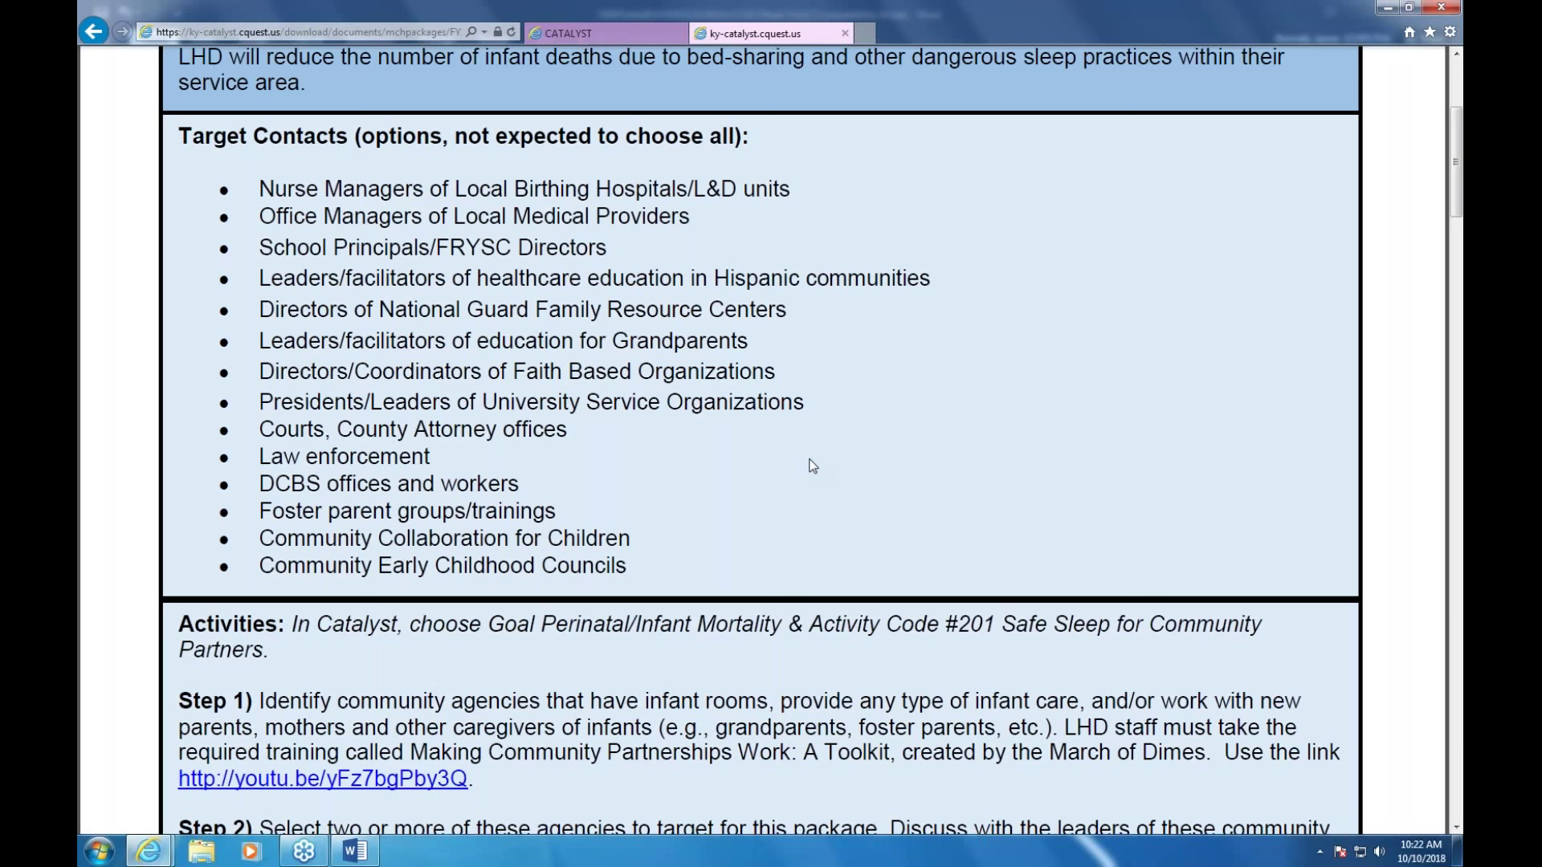
{"action": "scroll", "coordinate": [811, 464], "scroll_direction": "down", "scroll_amount": 6}
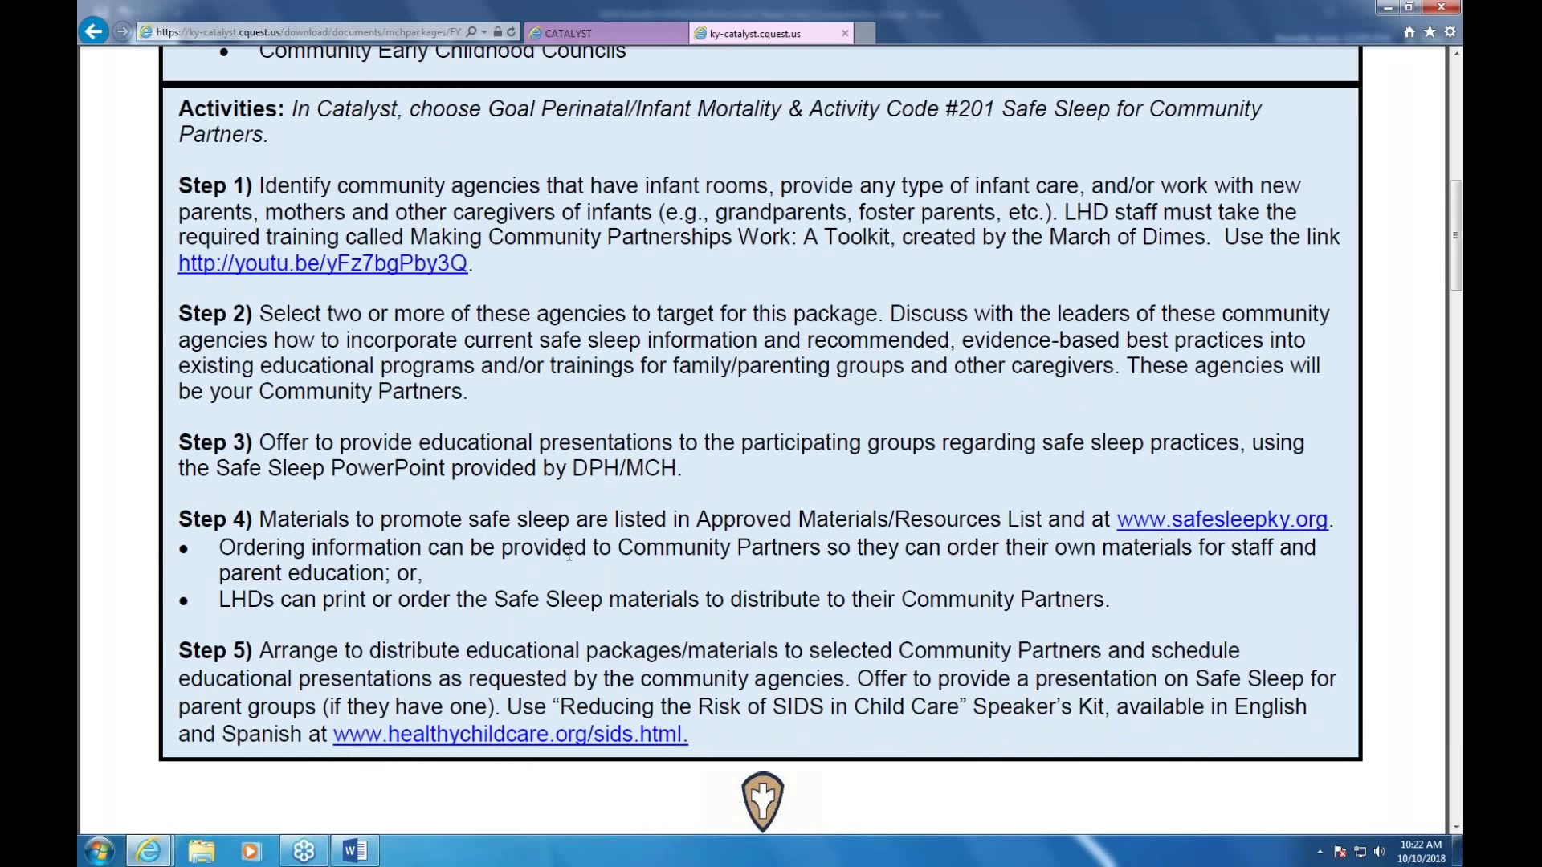
{"action": "scroll", "coordinate": [569, 552], "scroll_direction": "down", "scroll_amount": 7}
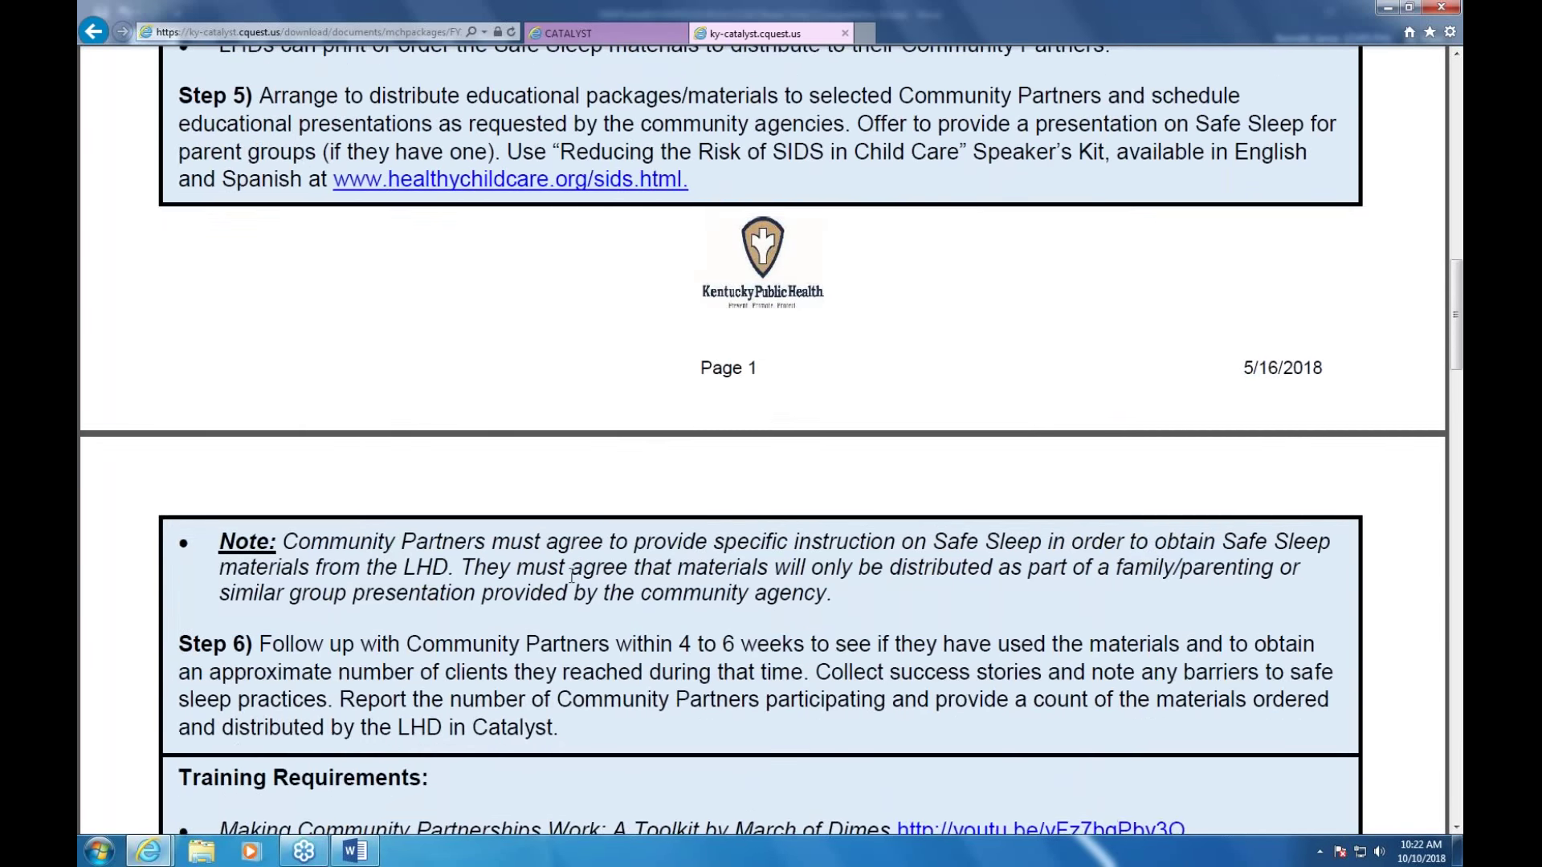
{"action": "scroll", "coordinate": [572, 575], "scroll_direction": "down", "scroll_amount": 8}
{"action": "scroll", "coordinate": [574, 580], "scroll_direction": "down", "scroll_amount": 4}
{"action": "scroll", "coordinate": [559, 505], "scroll_direction": "down", "scroll_amount": 11}
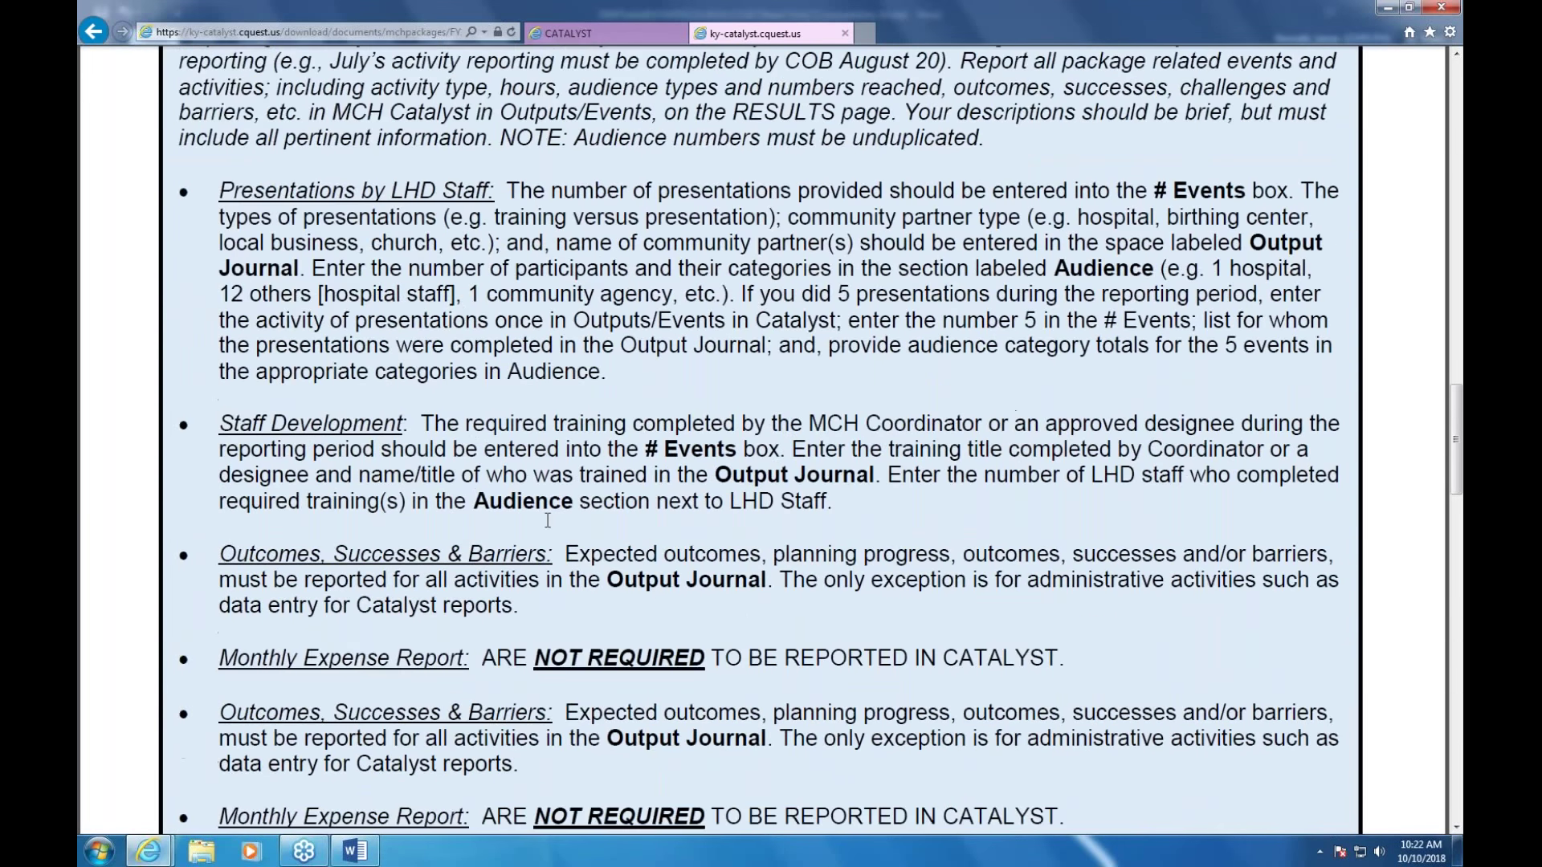
{"action": "scroll", "coordinate": [551, 543], "scroll_direction": "down", "scroll_amount": 7}
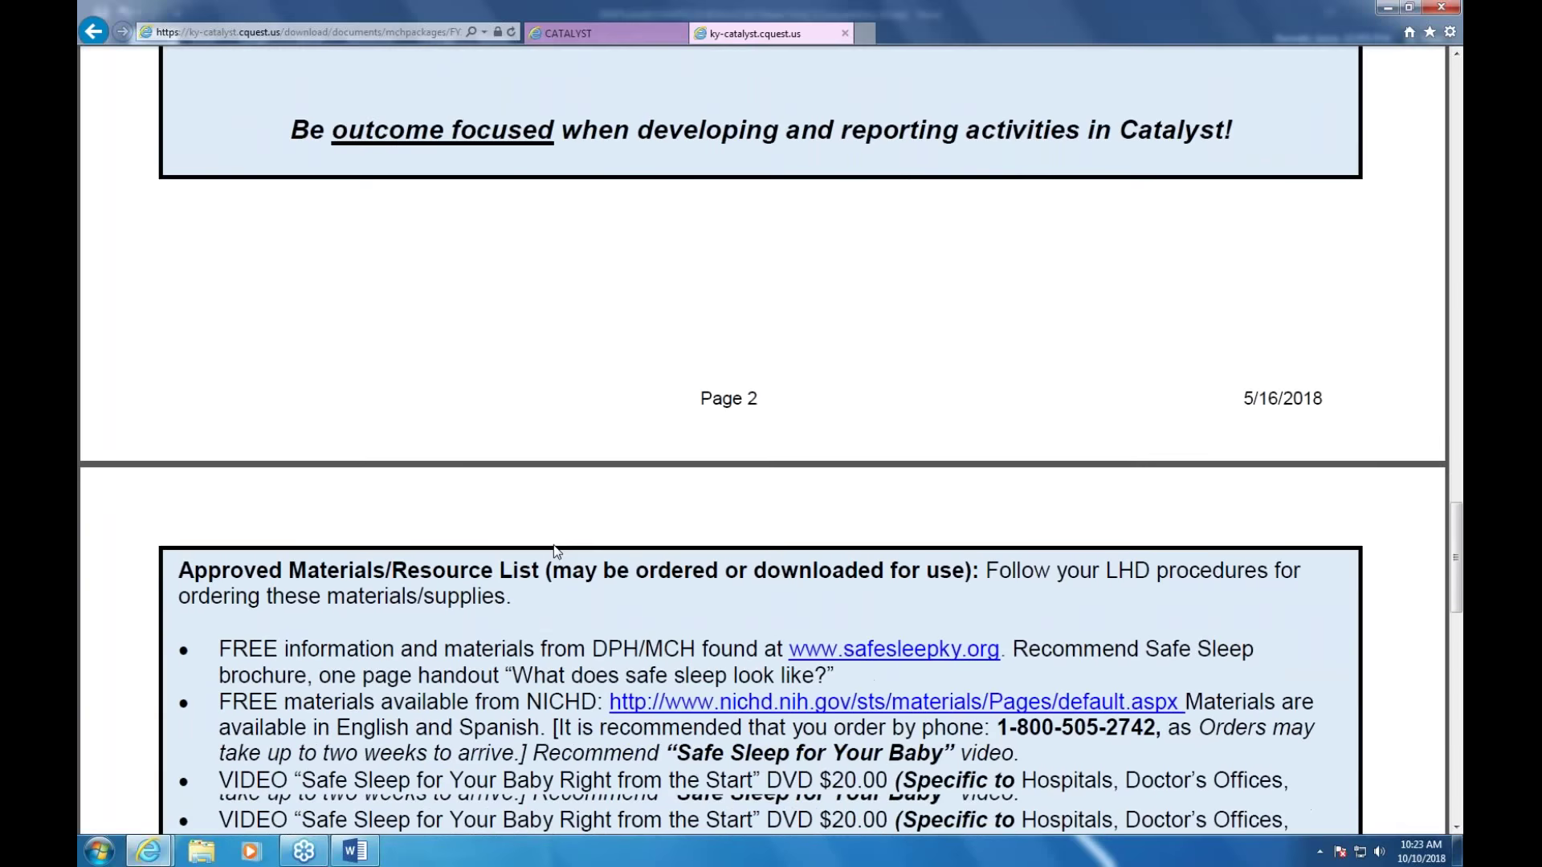
{"action": "scroll", "coordinate": [360, 379], "scroll_direction": "down", "scroll_amount": 1}
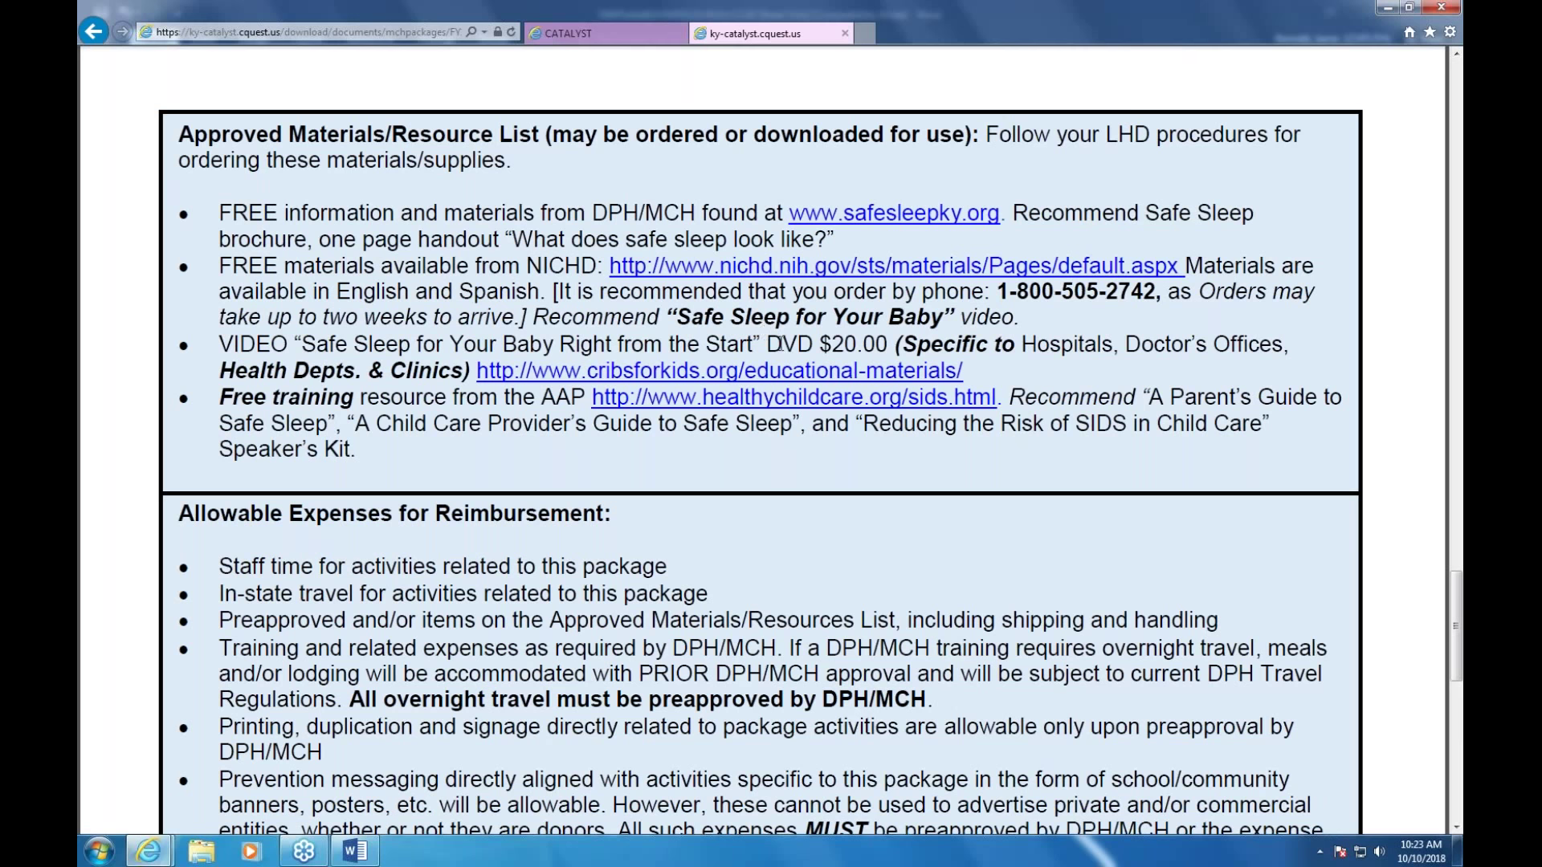
{"action": "scroll", "coordinate": [785, 344], "scroll_direction": "down", "scroll_amount": 5}
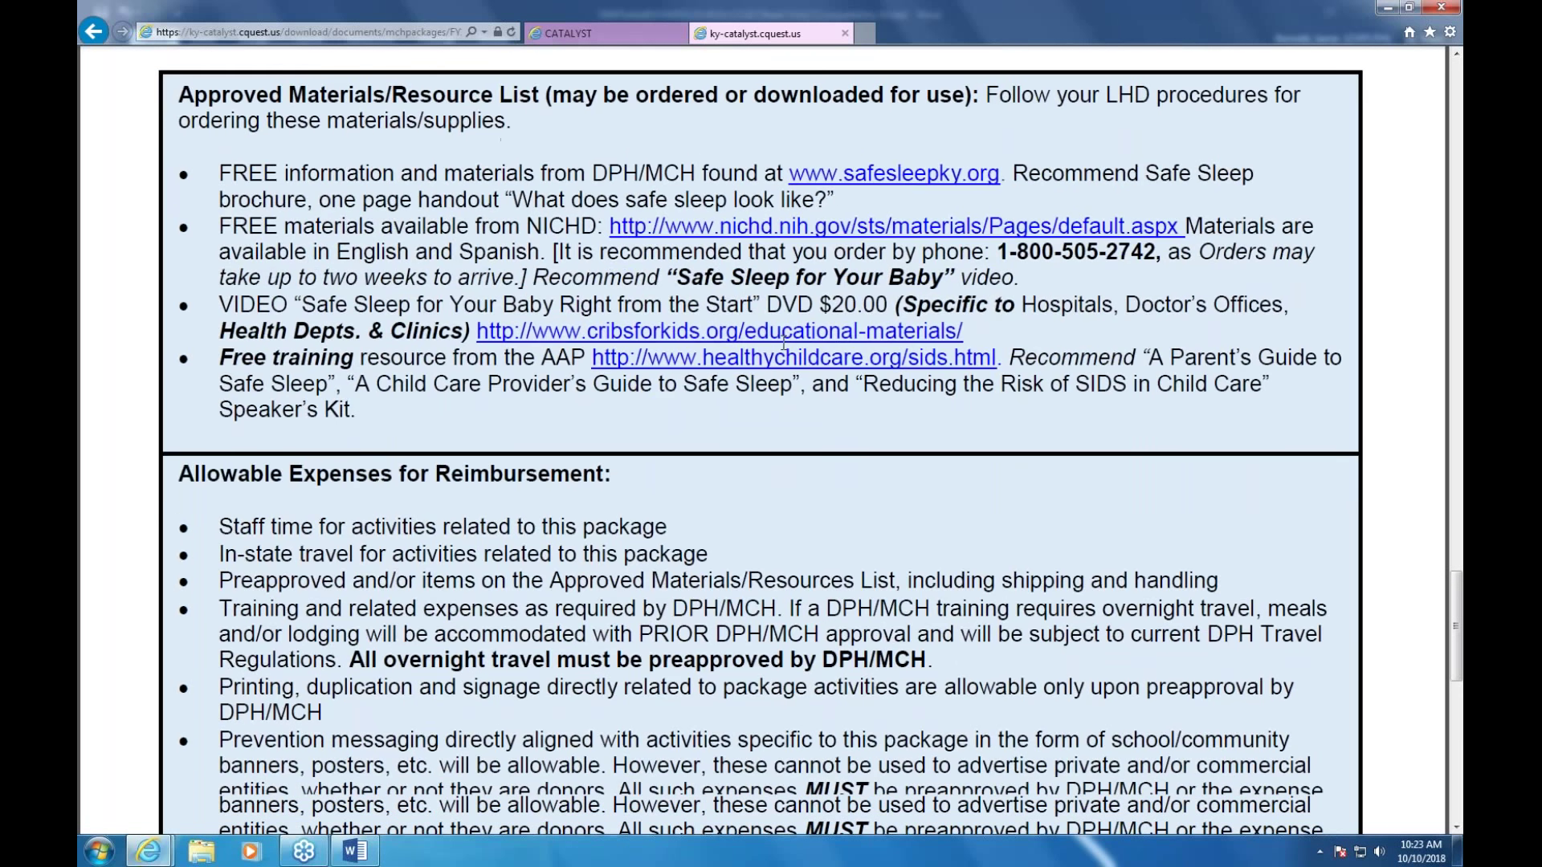
{"action": "scroll", "coordinate": [780, 348], "scroll_direction": "down", "scroll_amount": 2}
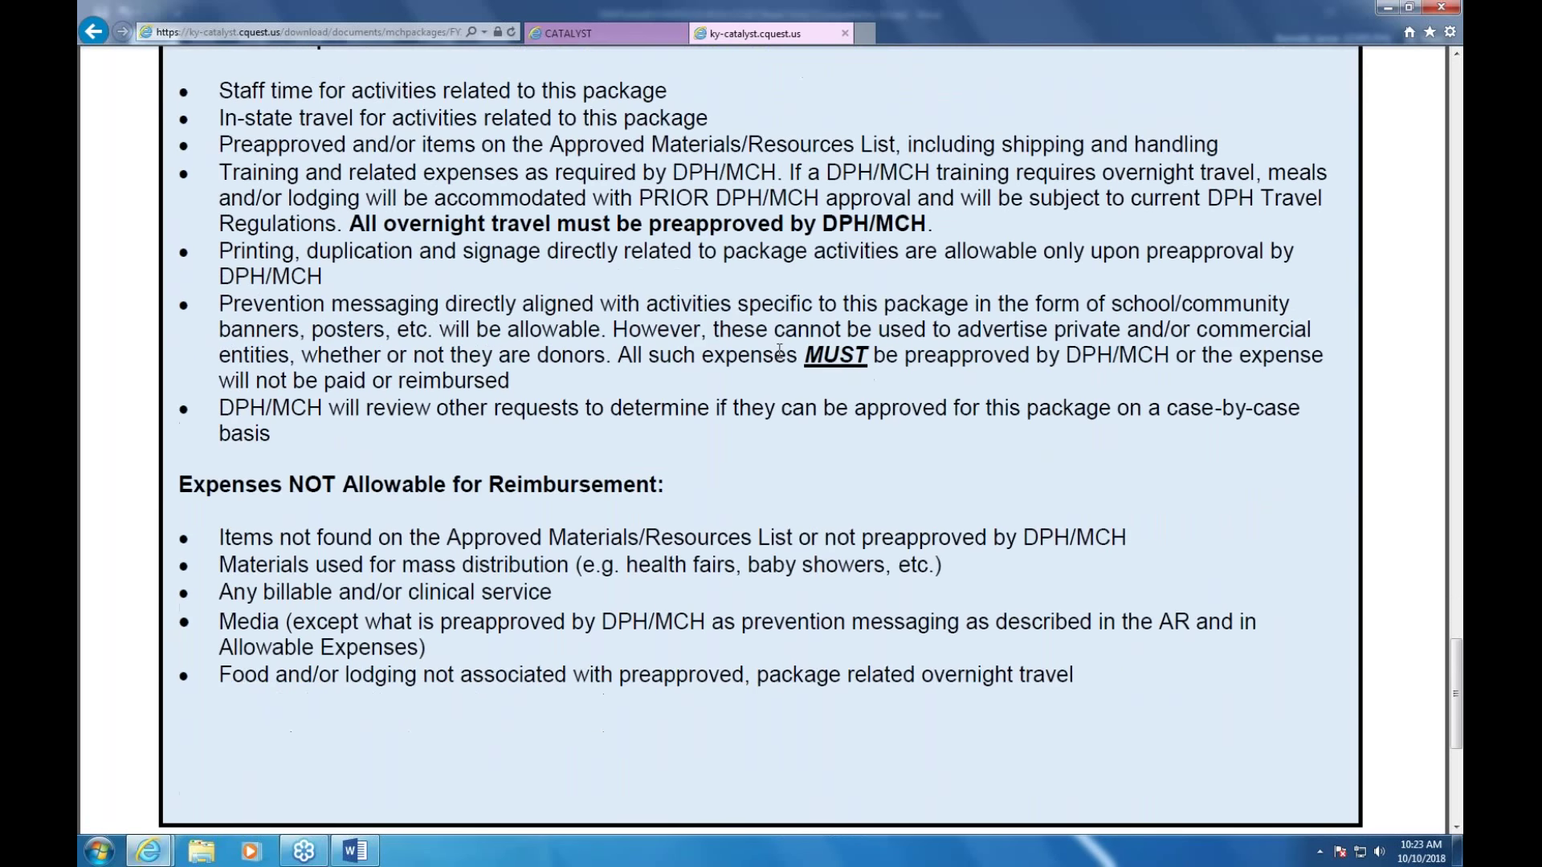
{"action": "scroll", "coordinate": [782, 351], "scroll_direction": "up", "scroll_amount": 1}
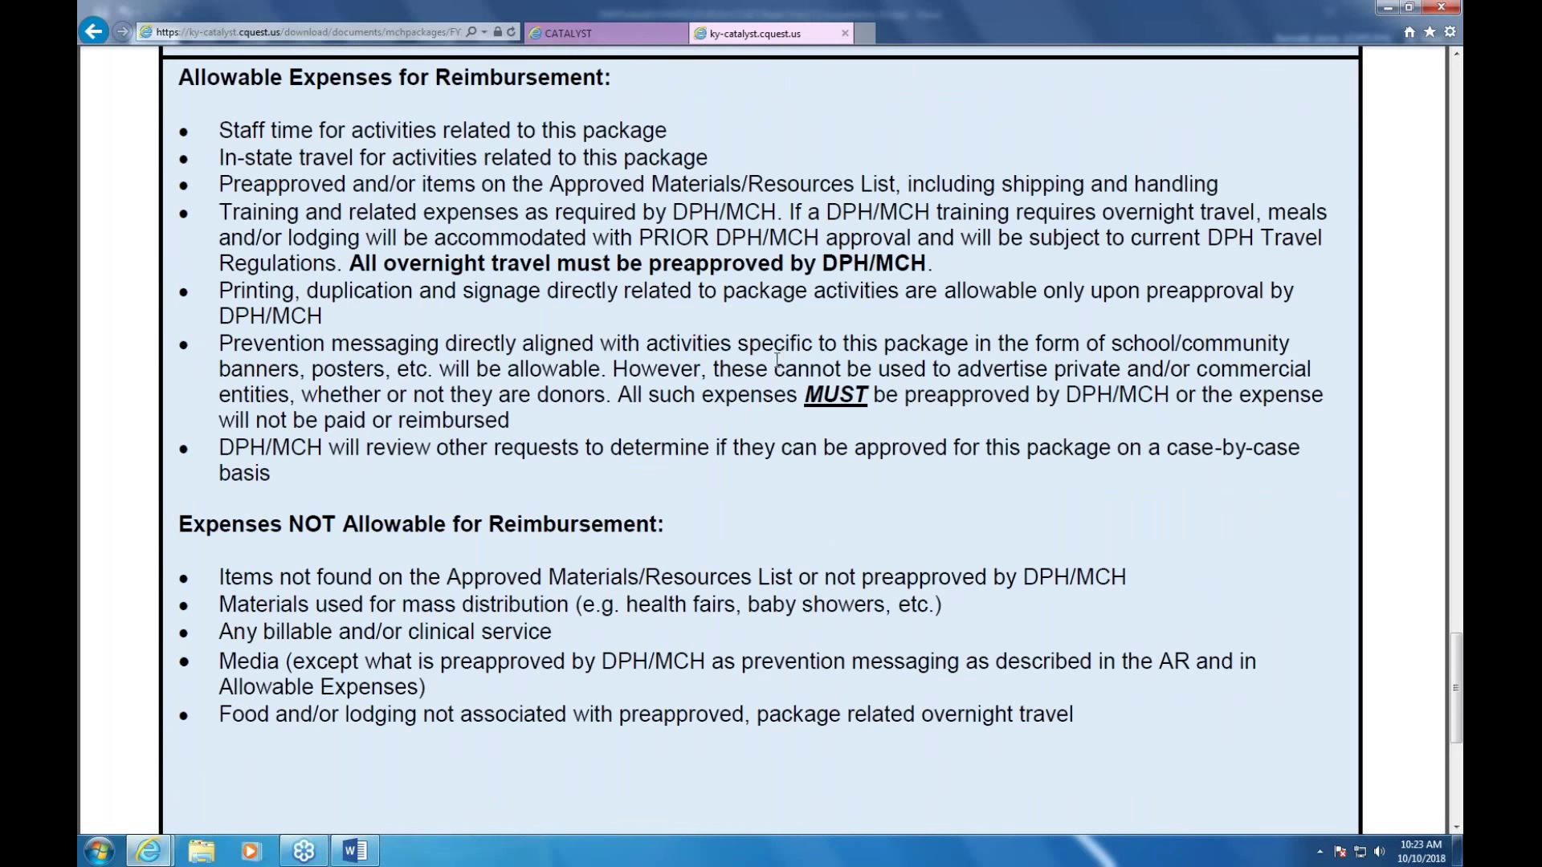
{"action": "scroll", "coordinate": [778, 362], "scroll_direction": "up", "scroll_amount": 15}
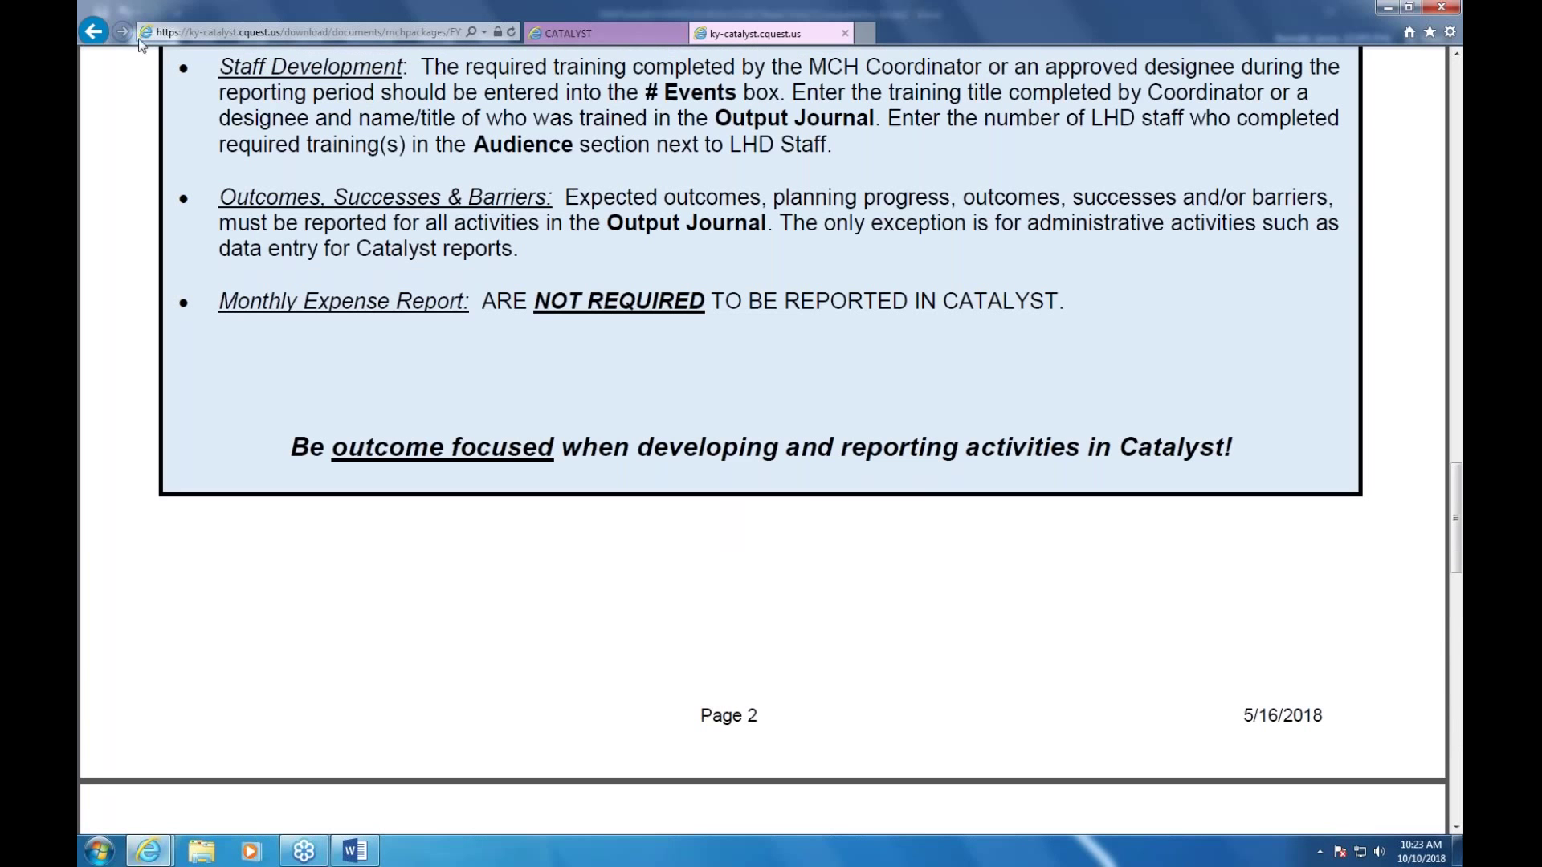
{"action": "left_click", "coordinate": [94, 32]}
{"action": "scroll", "coordinate": [816, 312], "scroll_direction": "up", "scroll_amount": 3}
{"action": "scroll", "coordinate": [810, 377], "scroll_direction": "up", "scroll_amount": 10}
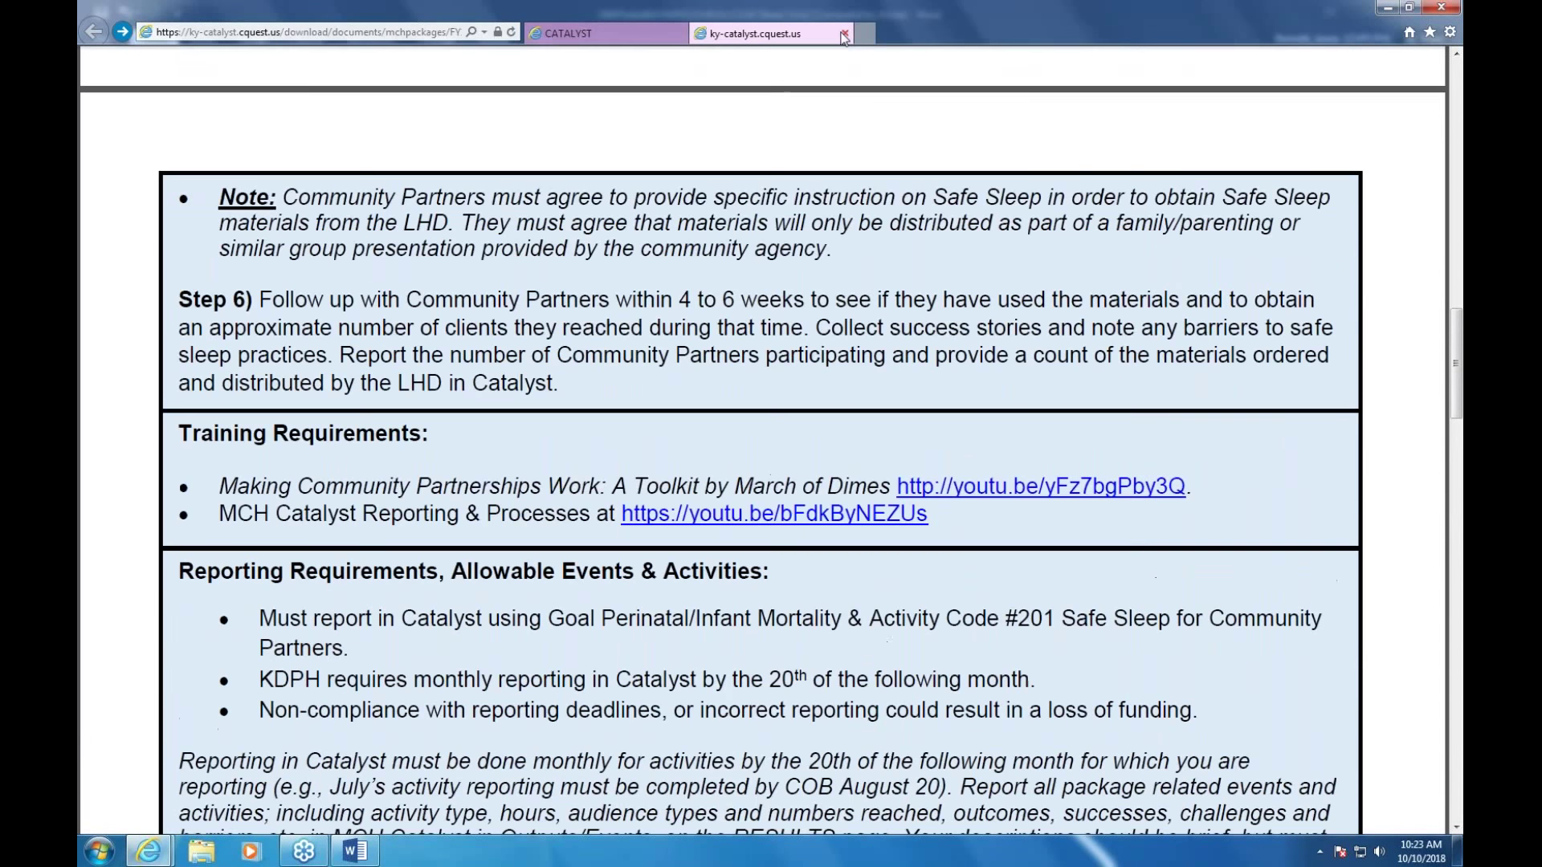
{"action": "left_click", "coordinate": [844, 35]}
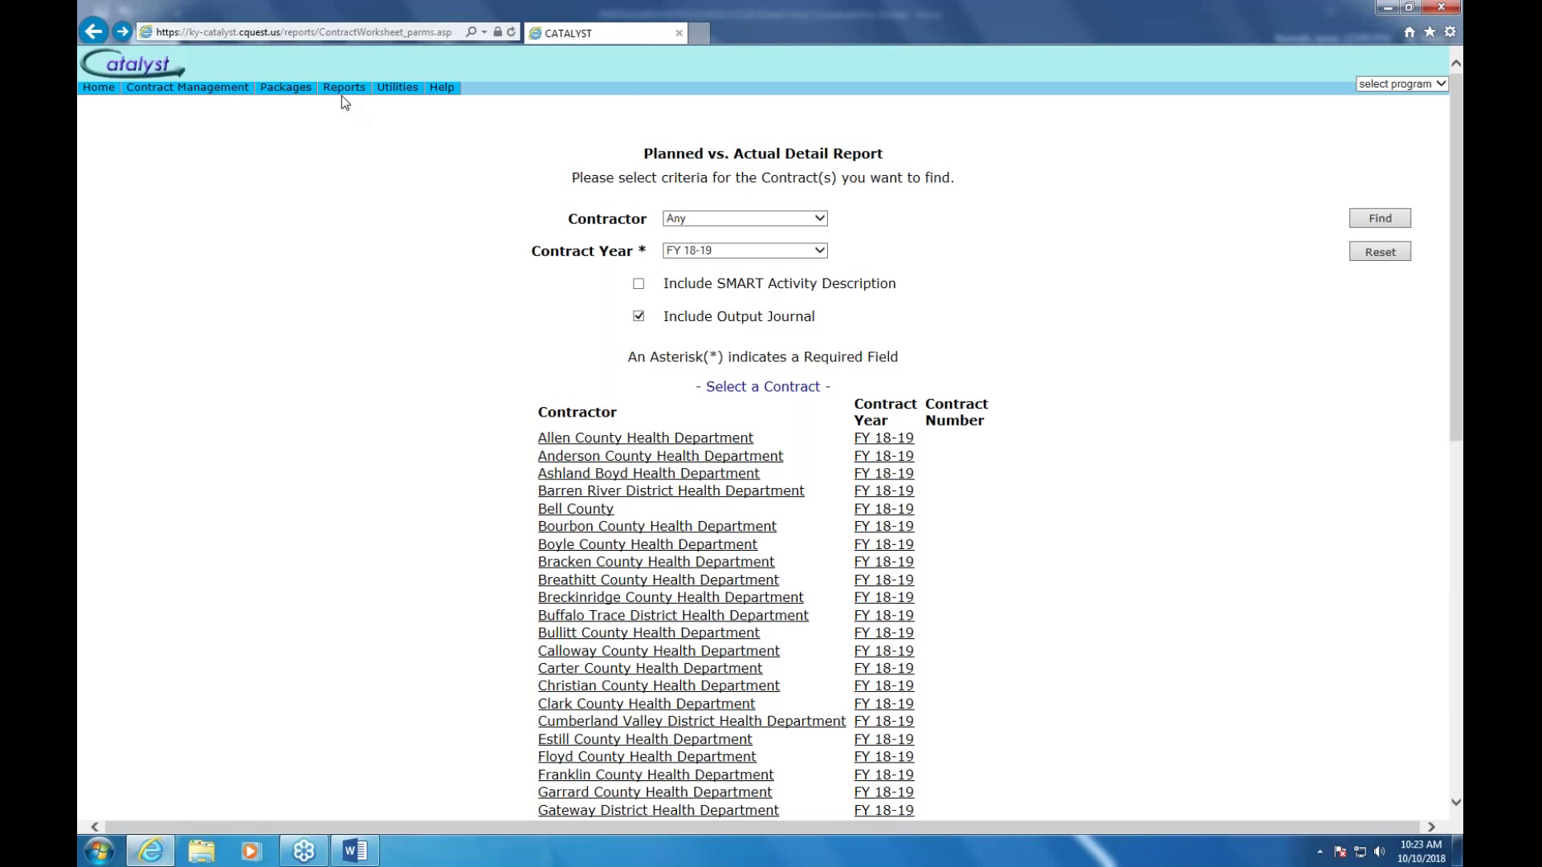
Tick Include SMART Activity Description and rerun the detail report for KDPH
{"action": "mouse_move", "coordinate": [187, 87]}
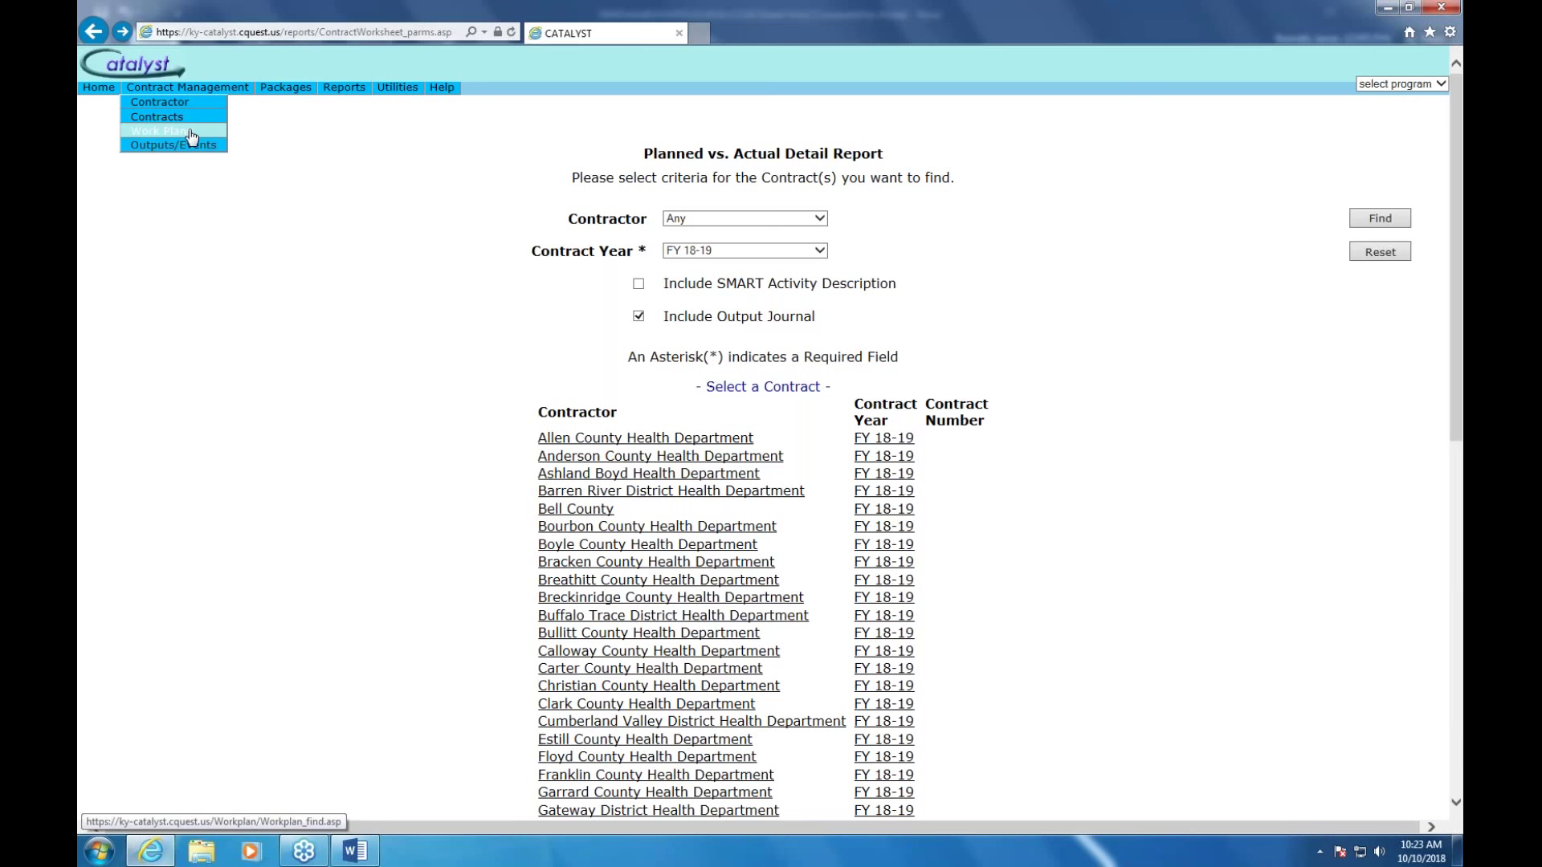
{"action": "left_click", "coordinate": [639, 285]}
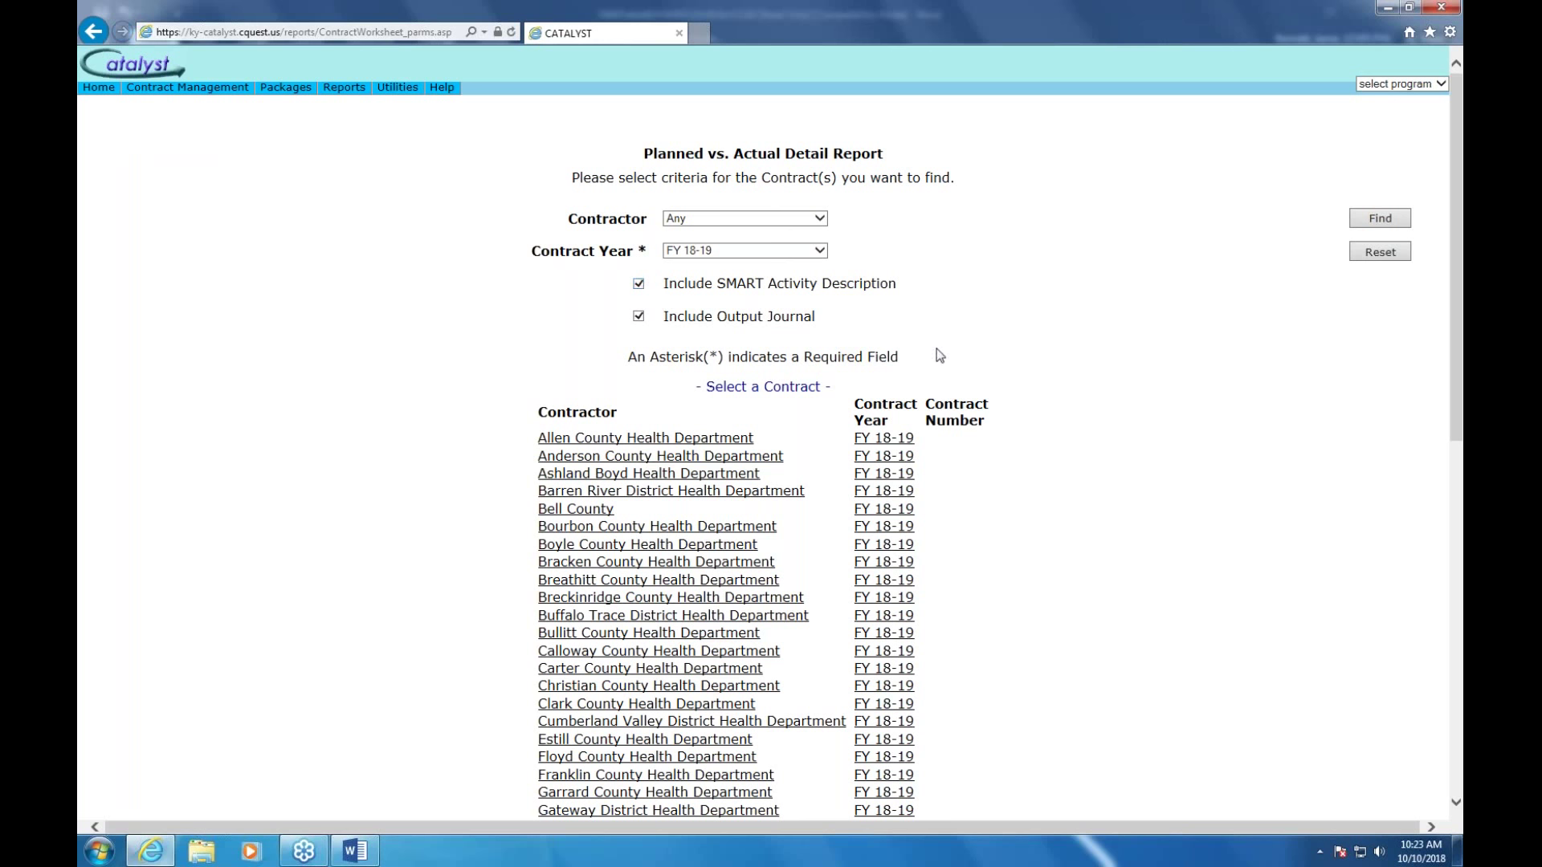
{"action": "scroll", "coordinate": [939, 359], "scroll_direction": "down", "scroll_amount": 10}
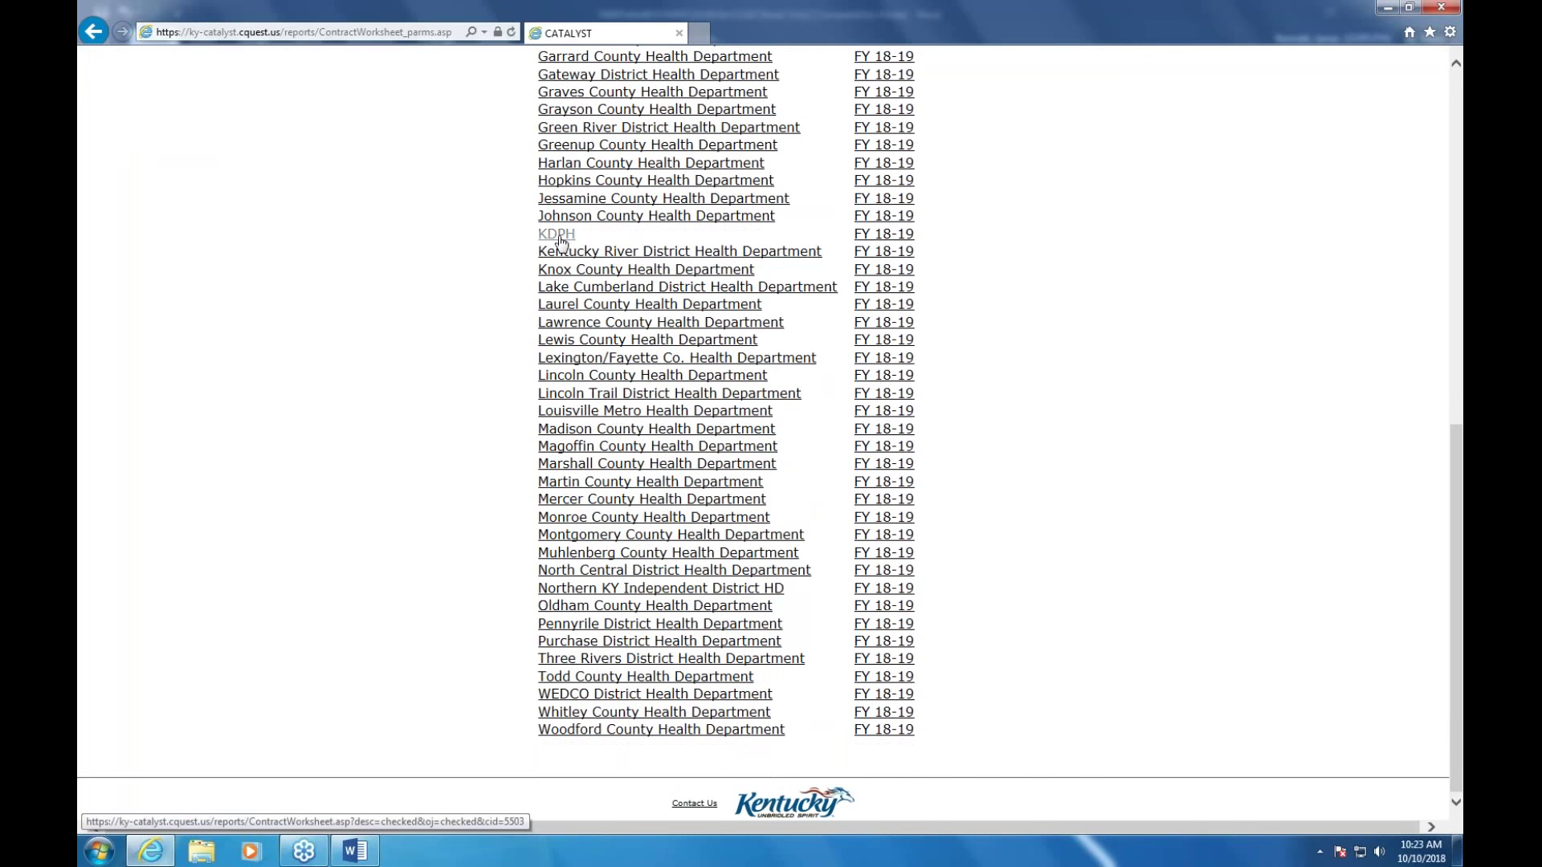
{"action": "left_click", "coordinate": [562, 237]}
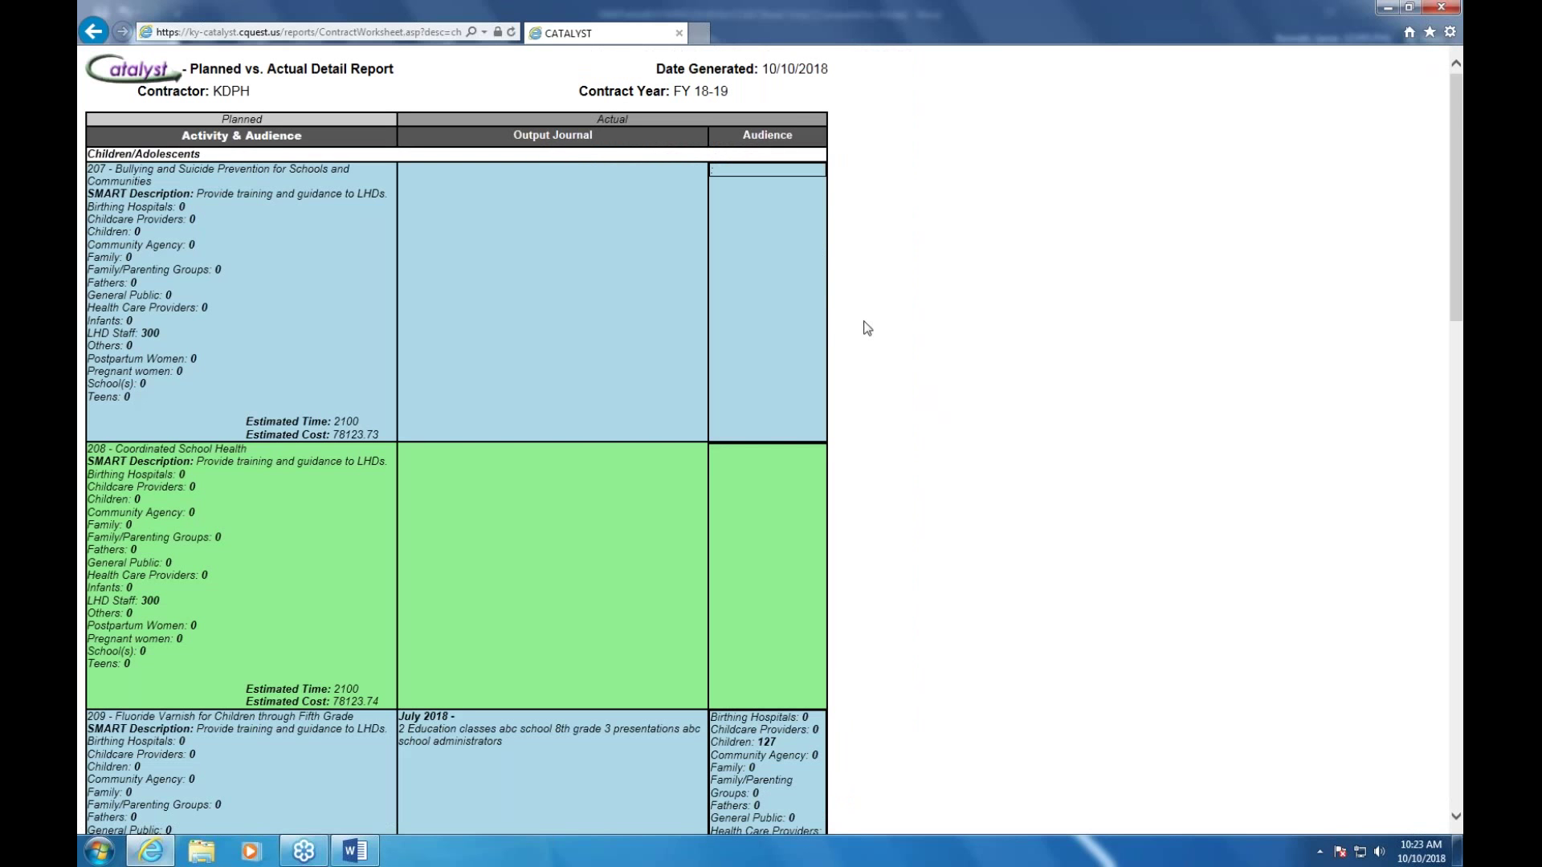
{"action": "scroll", "coordinate": [867, 328], "scroll_direction": "down", "scroll_amount": 5}
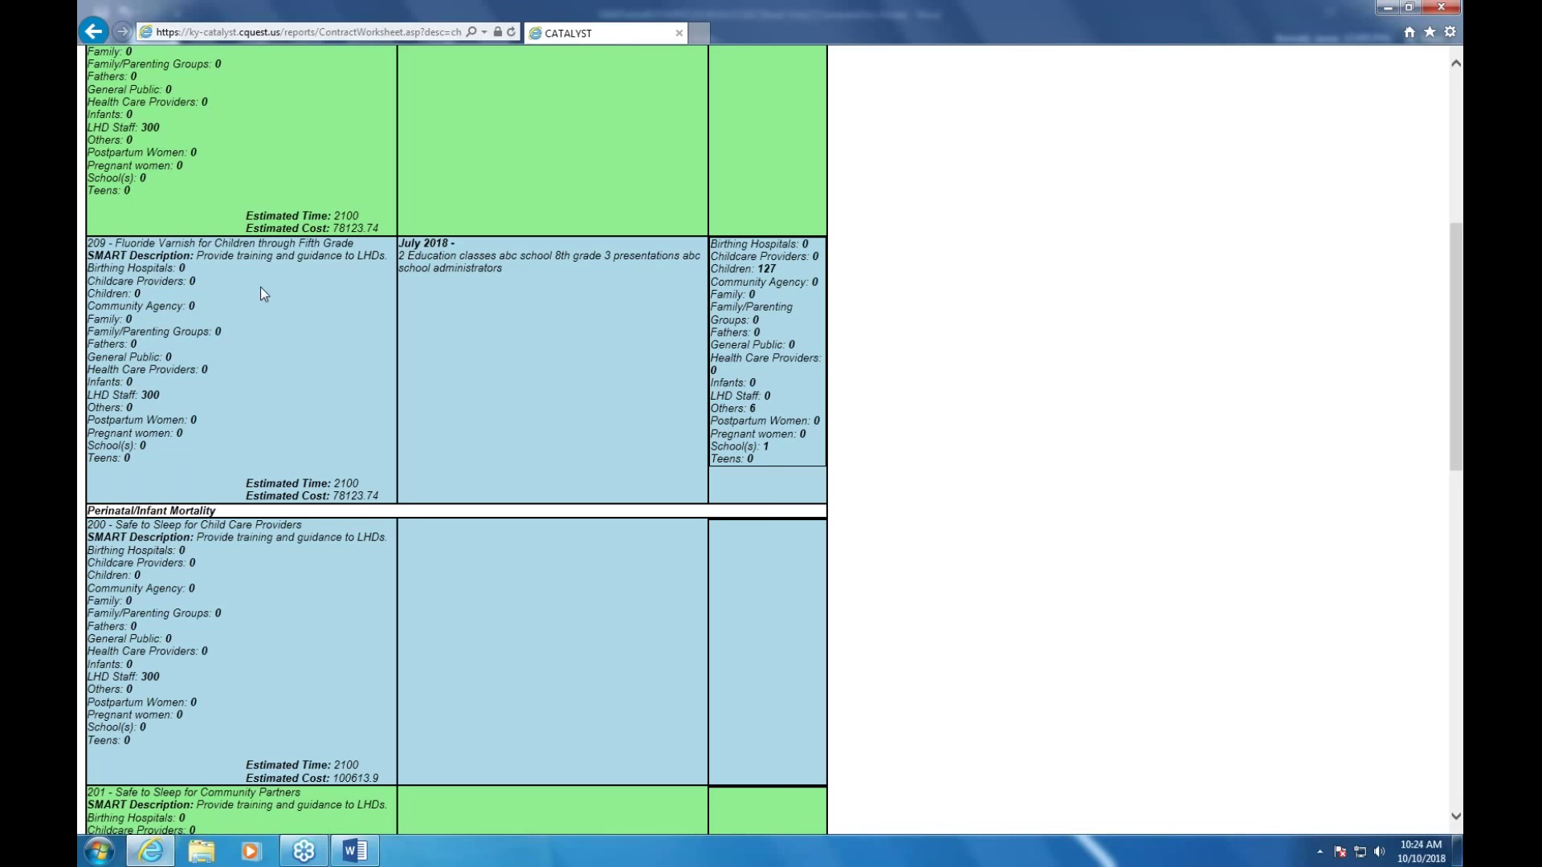
{"action": "scroll", "coordinate": [260, 287], "scroll_direction": "up", "scroll_amount": 6}
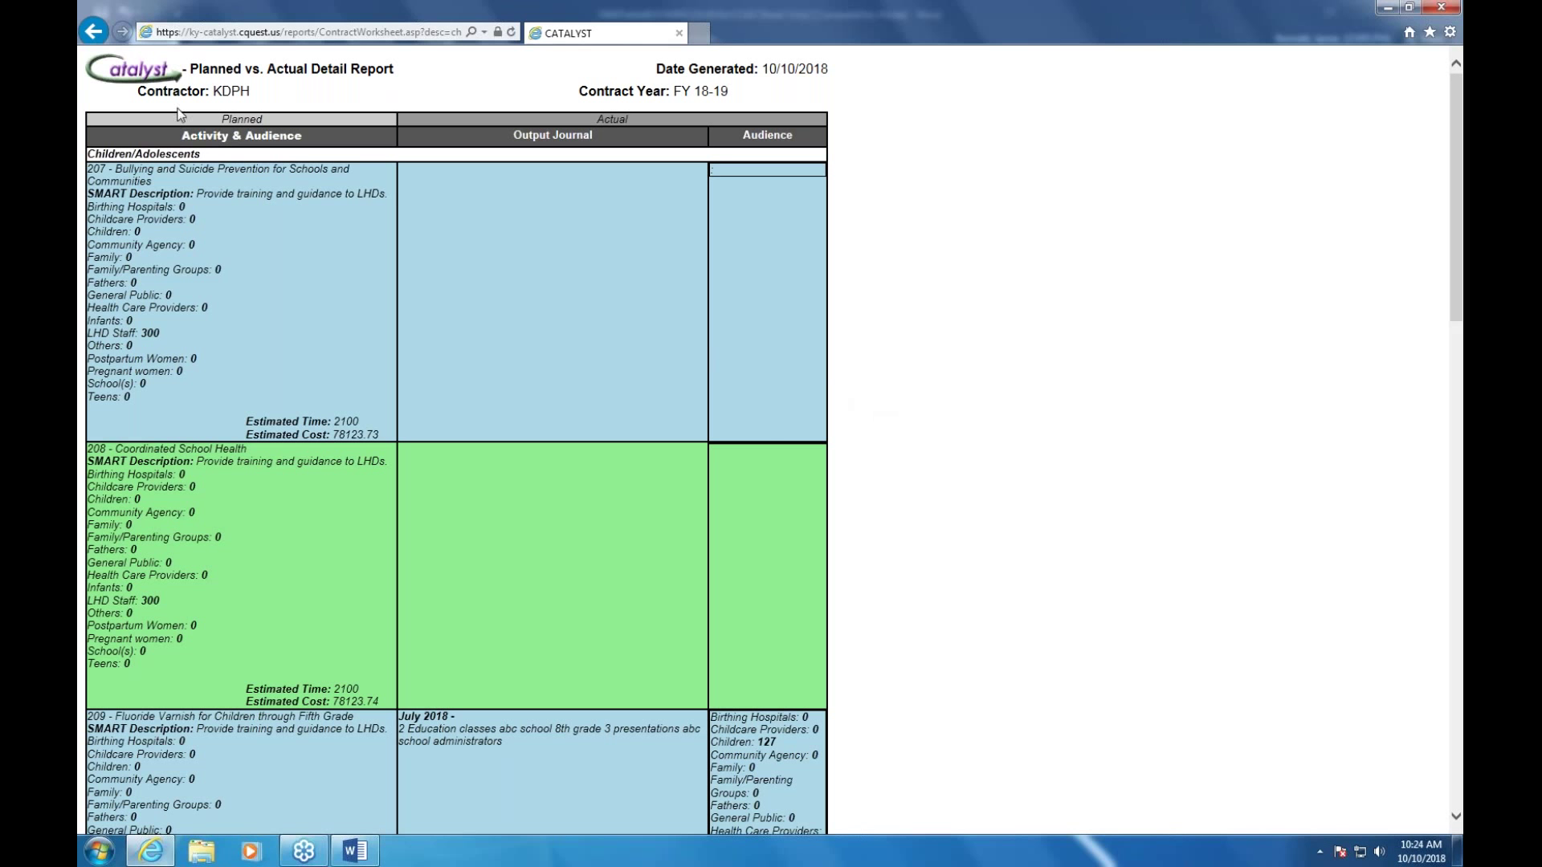
Go back to the Planned vs. Actual Detail criteria page and scroll to its top
{"action": "left_click", "coordinate": [95, 32]}
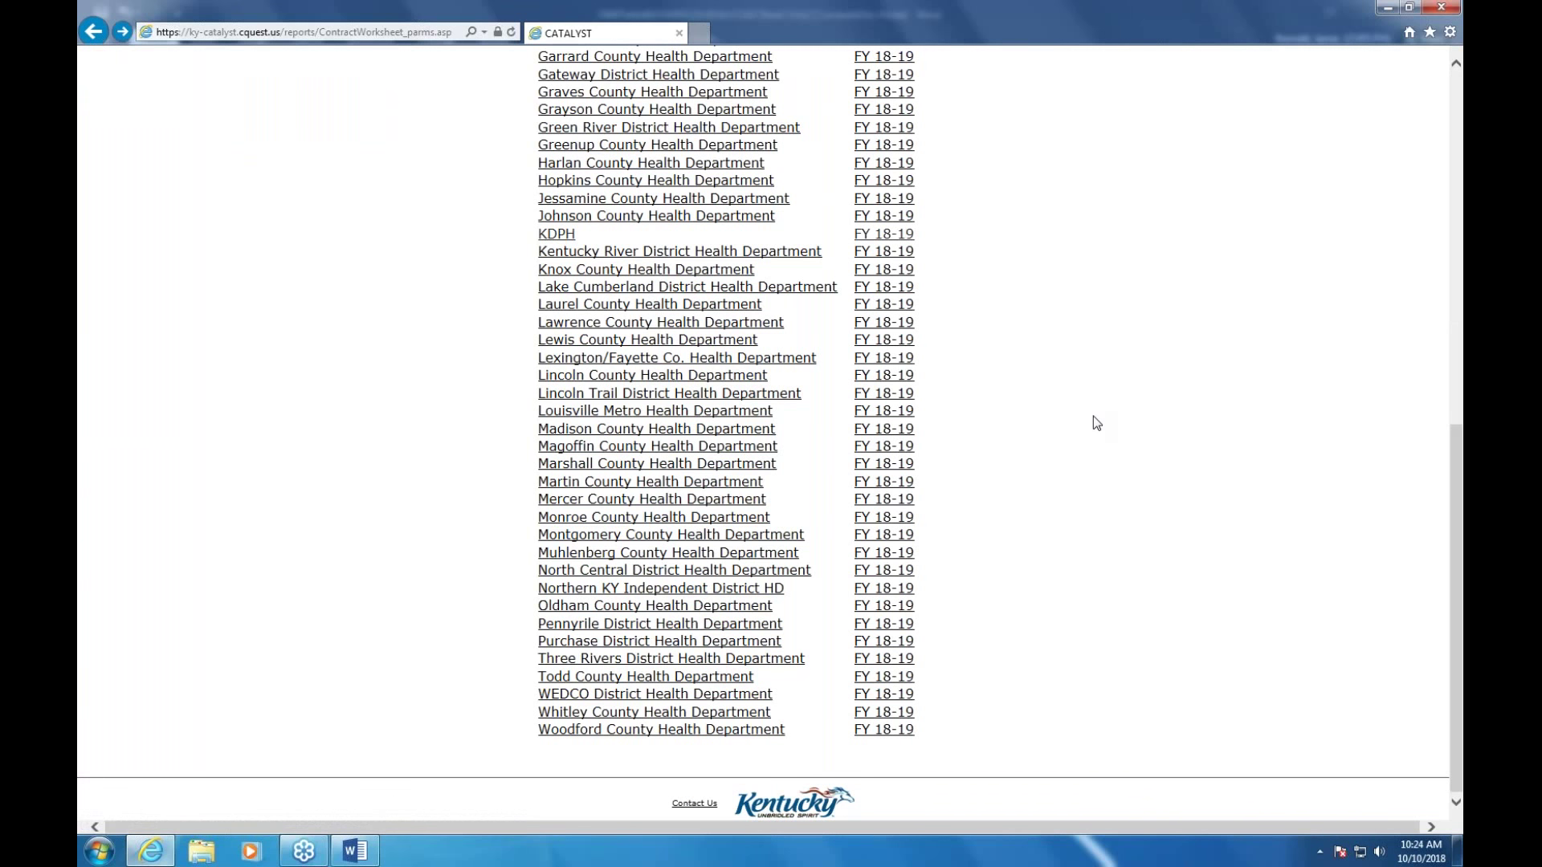
{"action": "scroll", "coordinate": [1092, 416], "scroll_direction": "up", "scroll_amount": 2}
{"action": "scroll", "coordinate": [1093, 417], "scroll_direction": "up", "scroll_amount": 6}
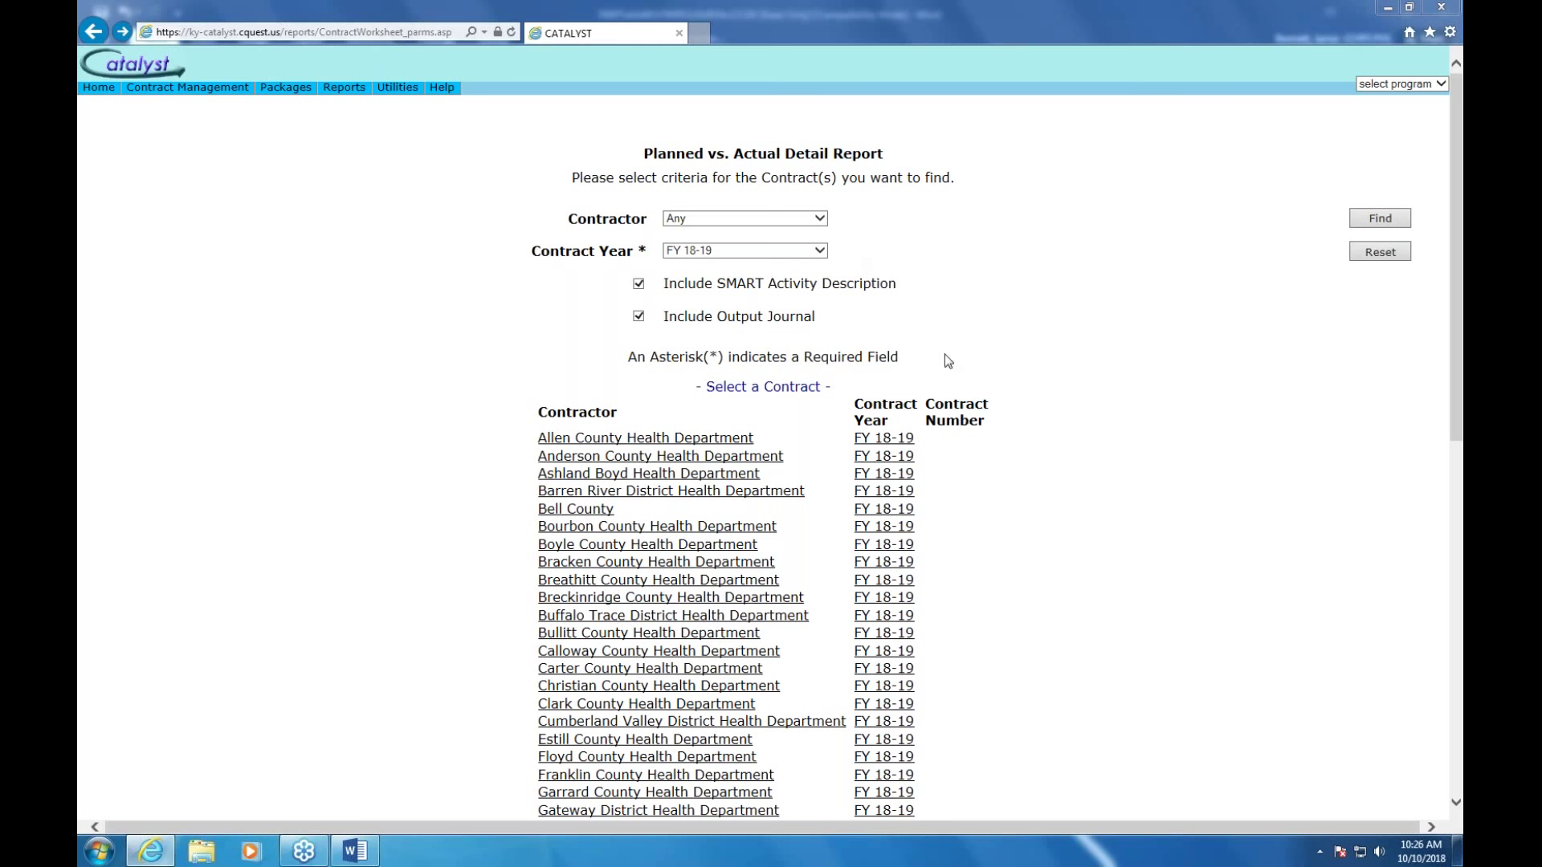
Open the Outputs/Events page and search existing results for contractor KDPH
{"action": "mouse_move", "coordinate": [210, 92]}
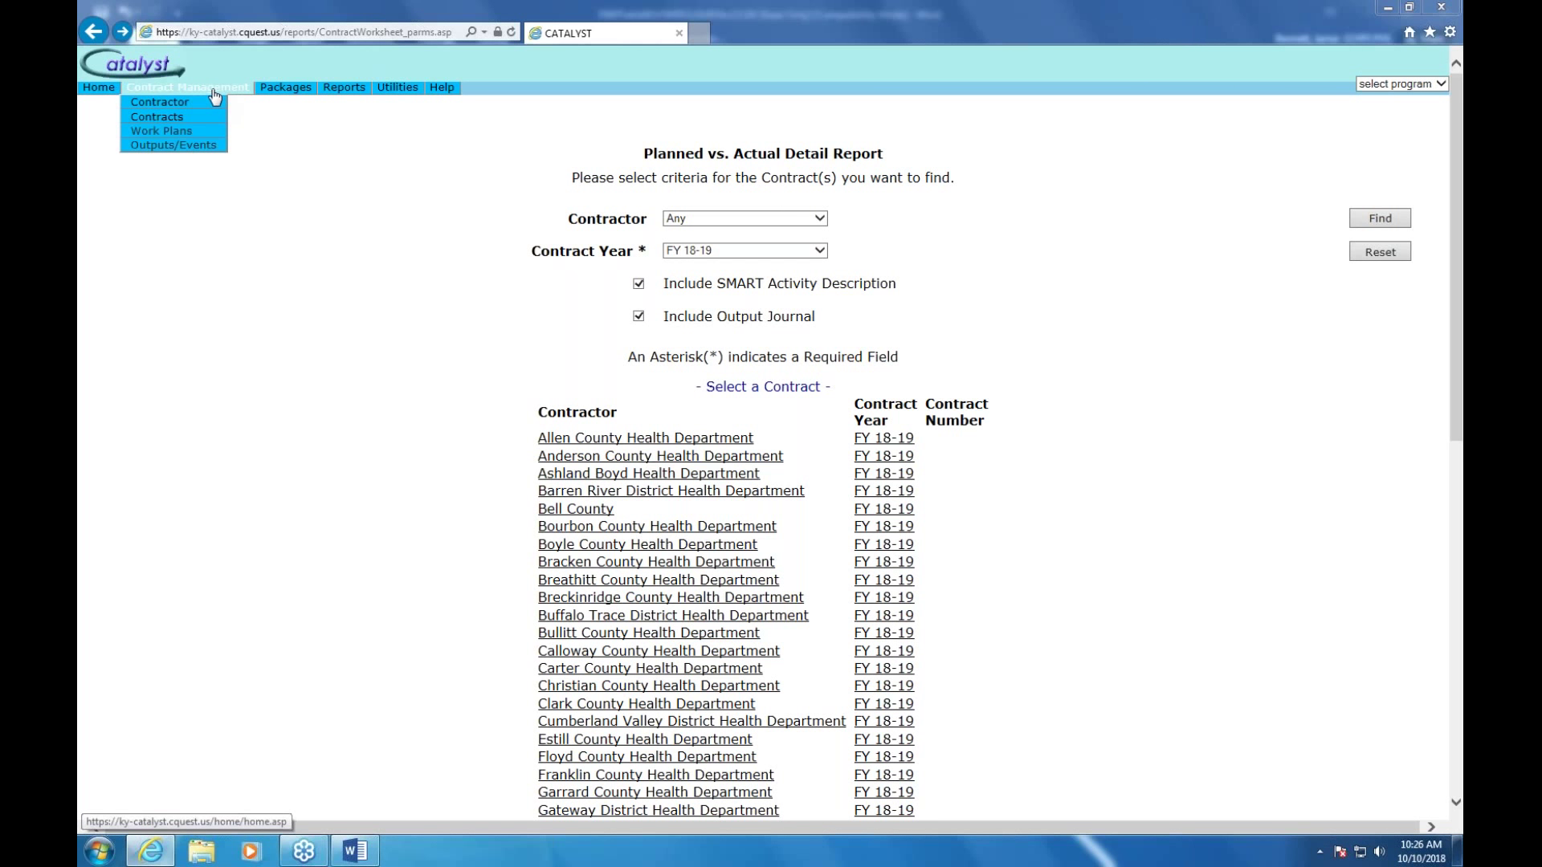
{"action": "left_click", "coordinate": [189, 149]}
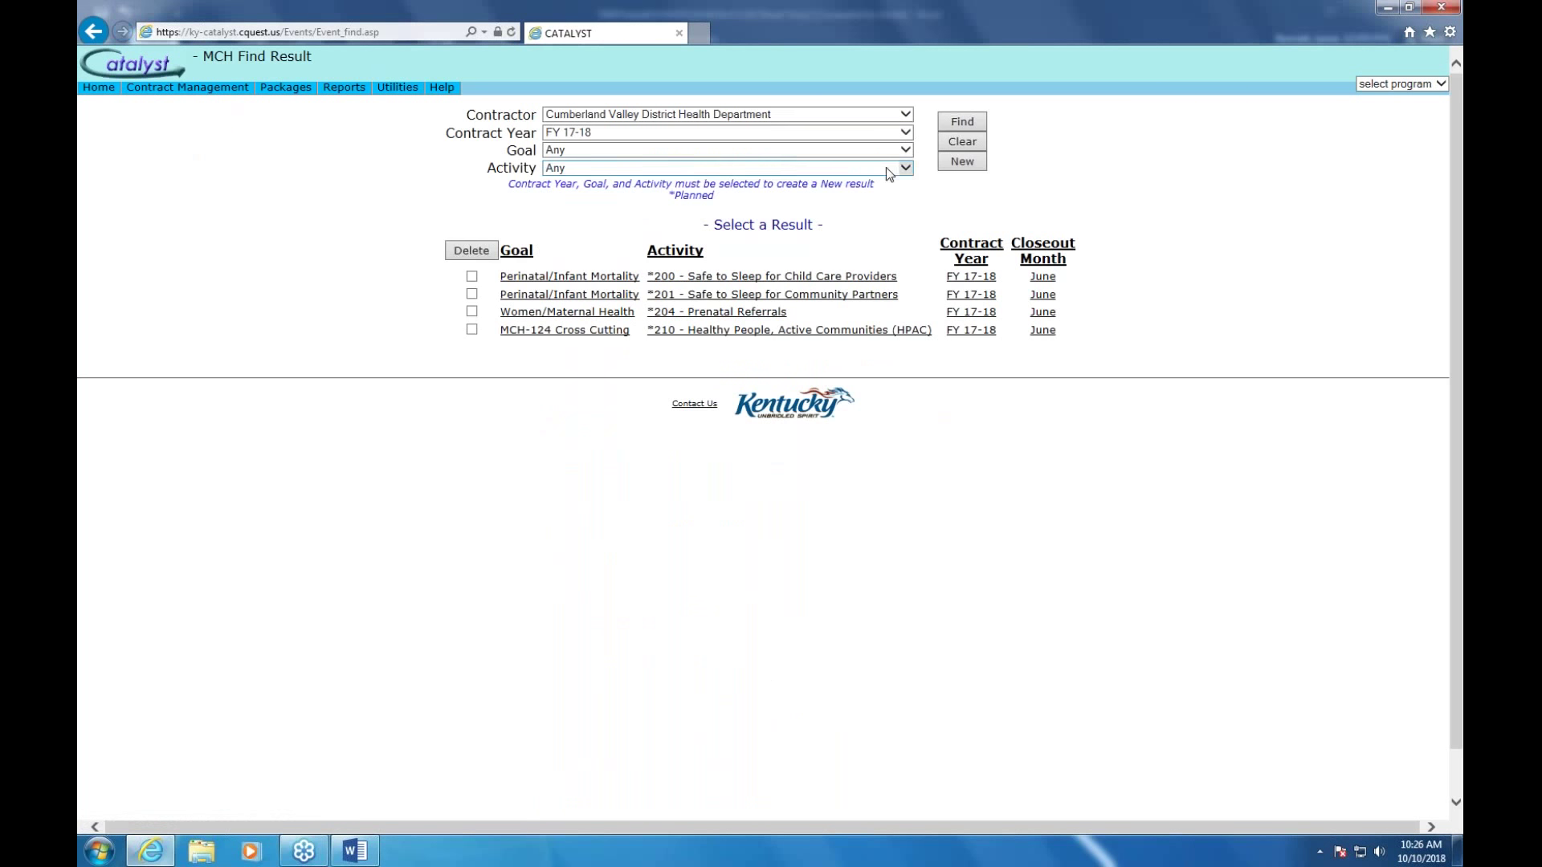
{"action": "left_click", "coordinate": [902, 151]}
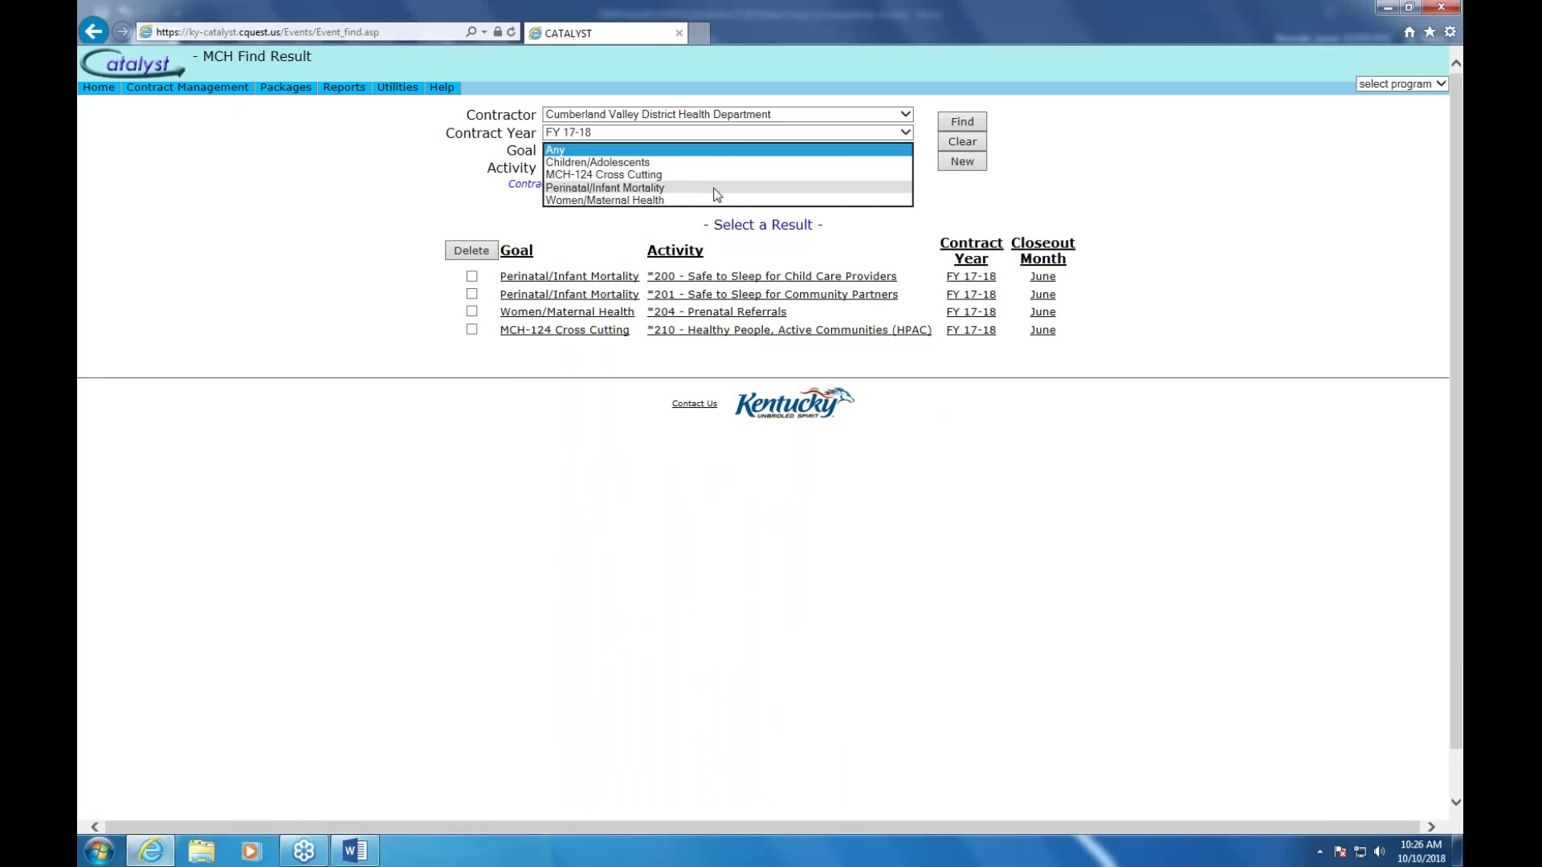
{"action": "left_click", "coordinate": [717, 194]}
{"action": "left_click", "coordinate": [911, 167]}
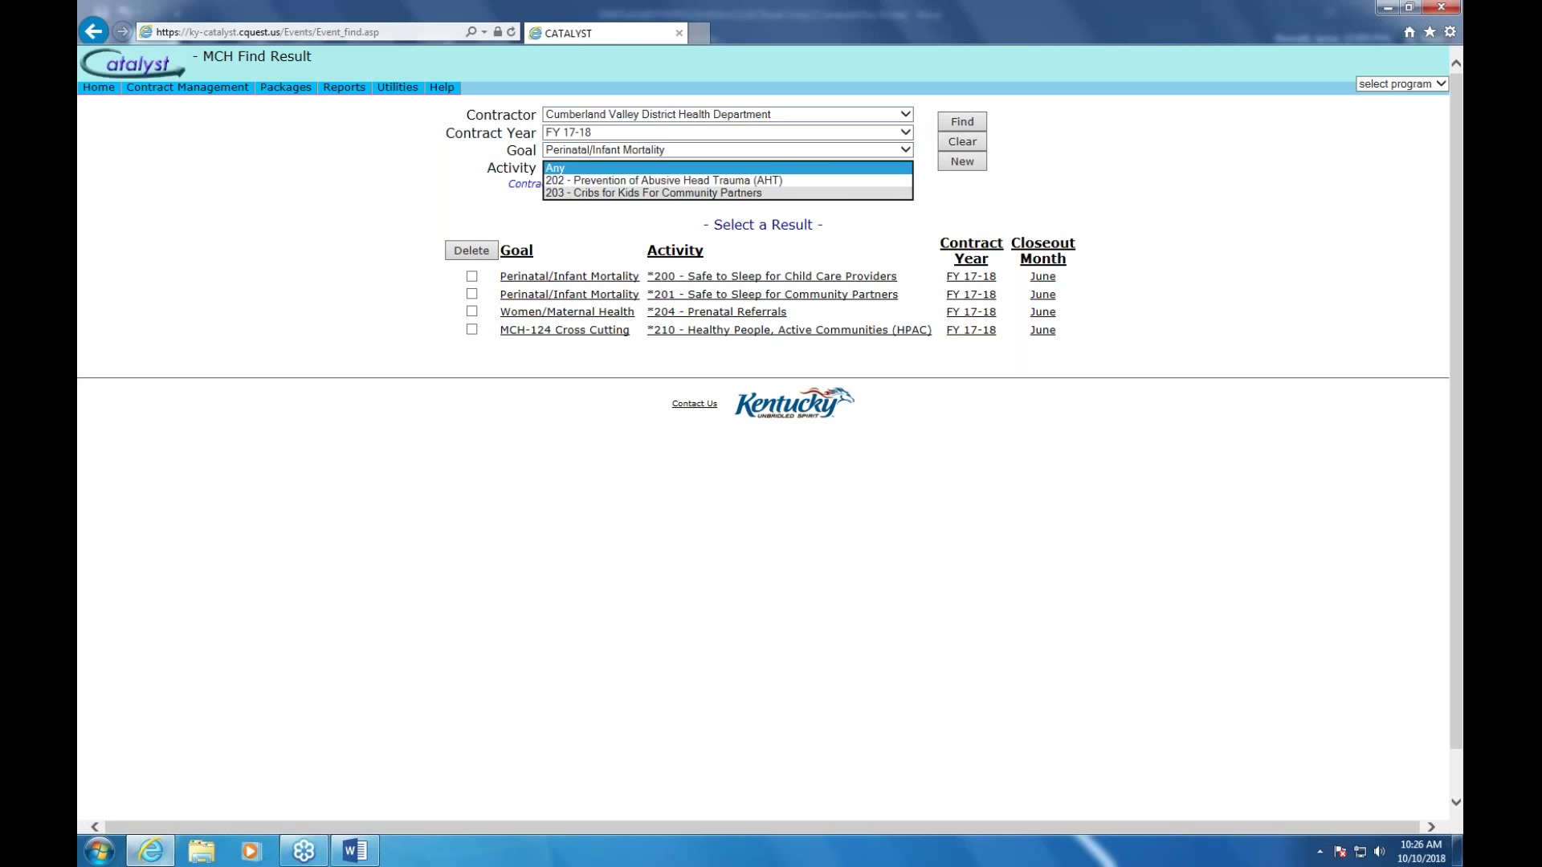
{"action": "left_click", "coordinate": [906, 114]}
{"action": "left_click", "coordinate": [677, 313]}
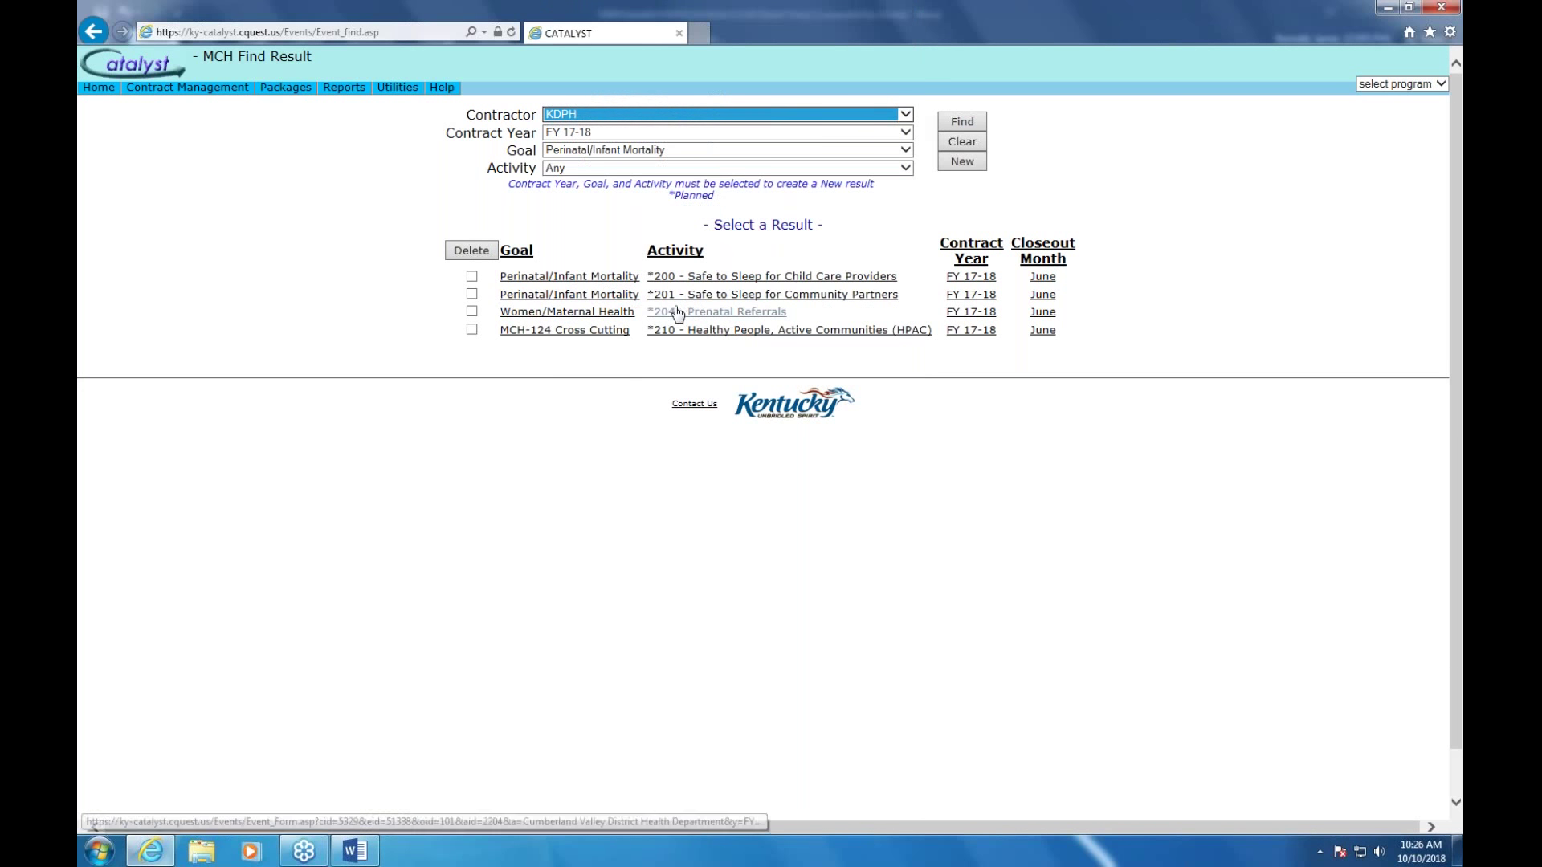
{"action": "left_click", "coordinate": [964, 123]}
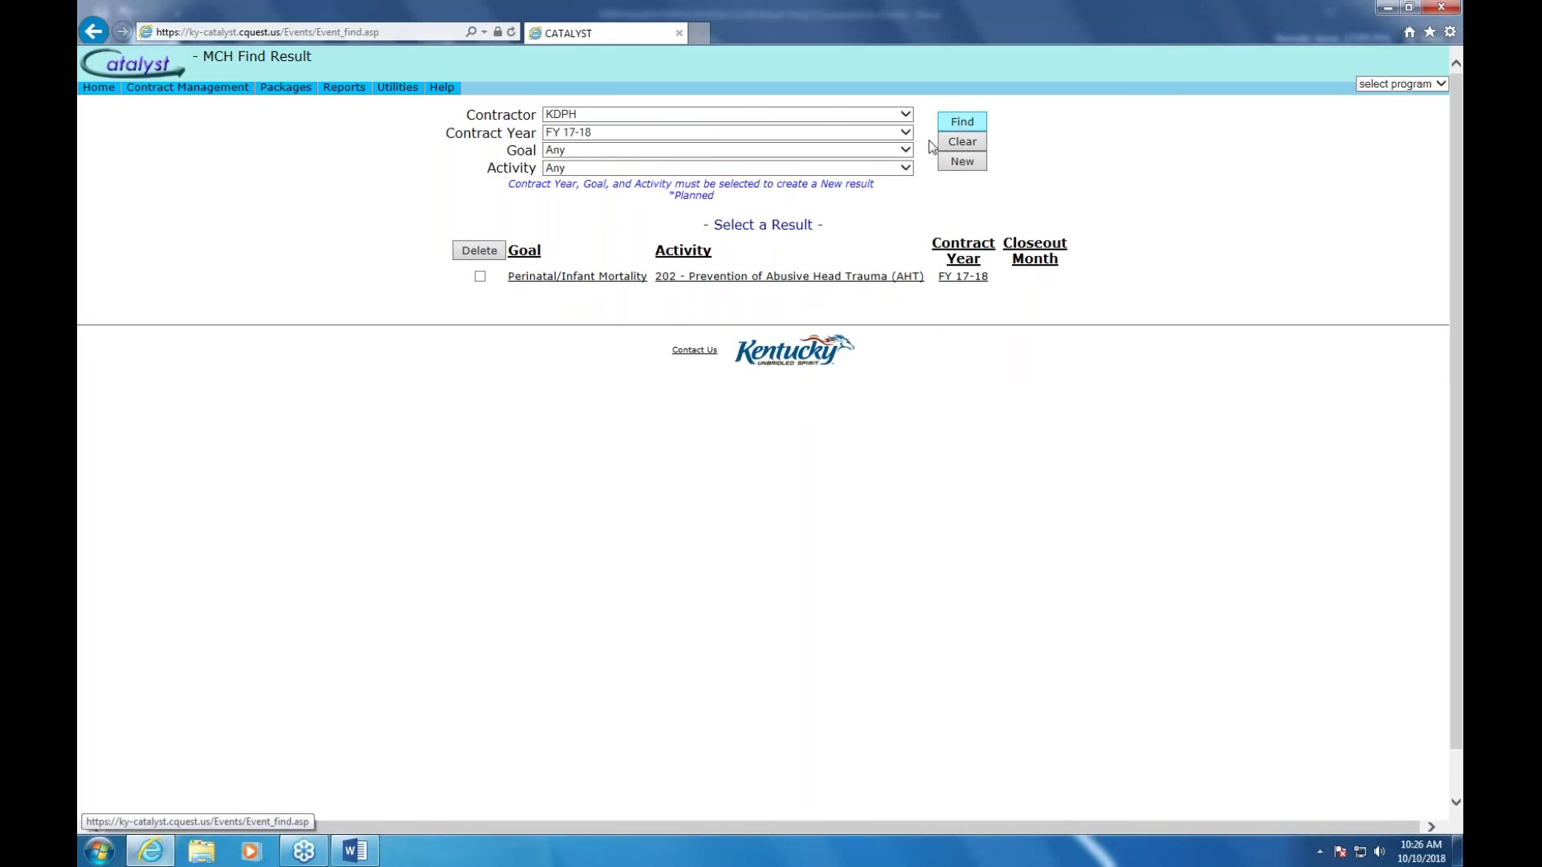
Choose goal Perinatal/Infant Mortality and activity 201 Safe to Sleep for Community Partners, then start a new result
{"action": "left_click", "coordinate": [905, 150]}
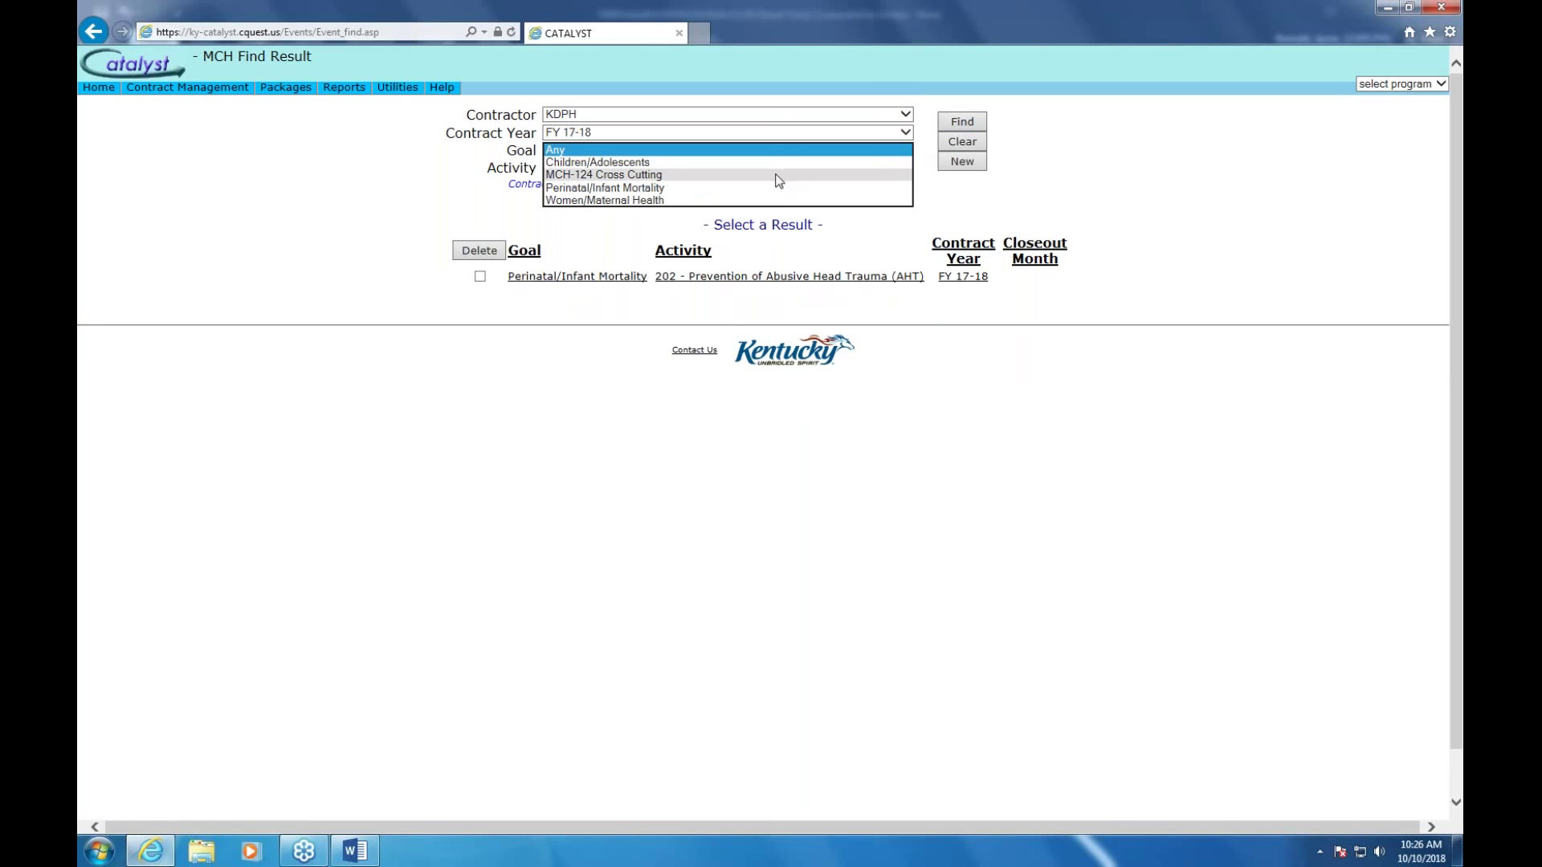
{"action": "left_click", "coordinate": [759, 188]}
{"action": "left_click", "coordinate": [905, 168]}
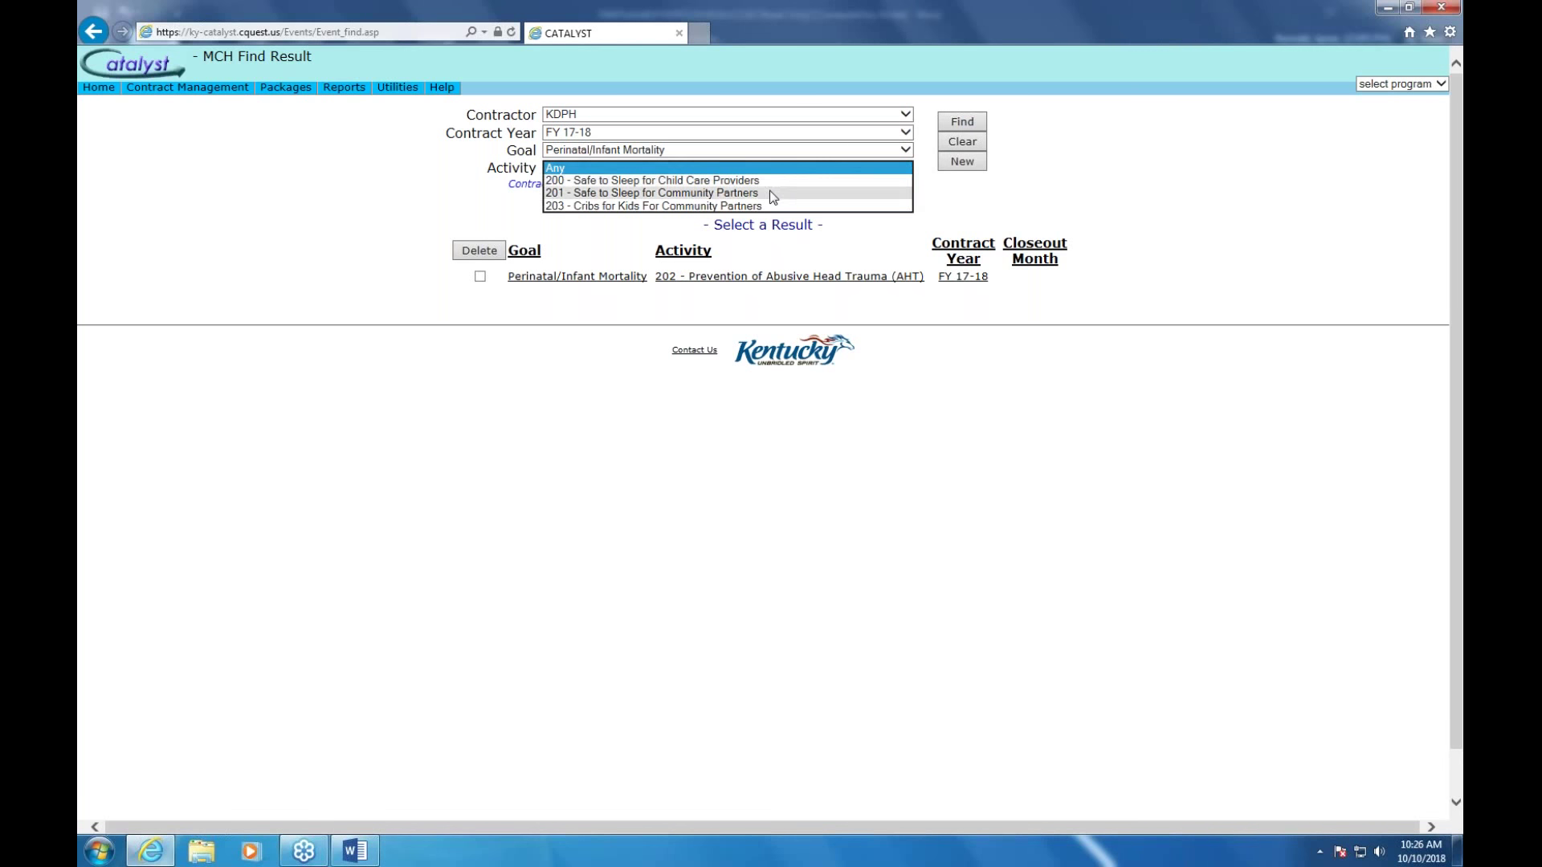
{"action": "left_click", "coordinate": [772, 193]}
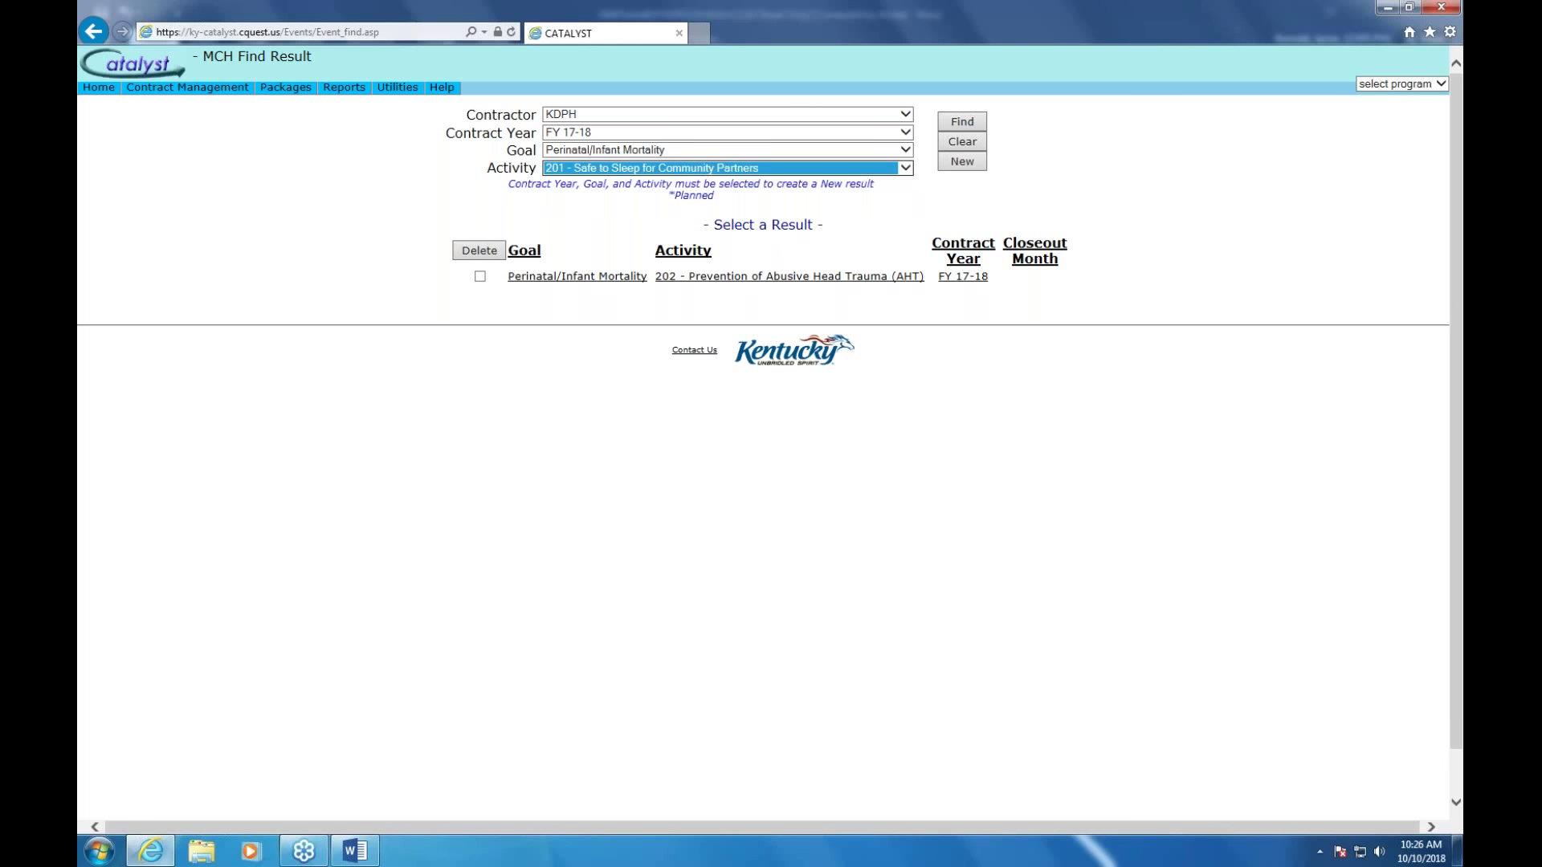
{"action": "left_click", "coordinate": [956, 167]}
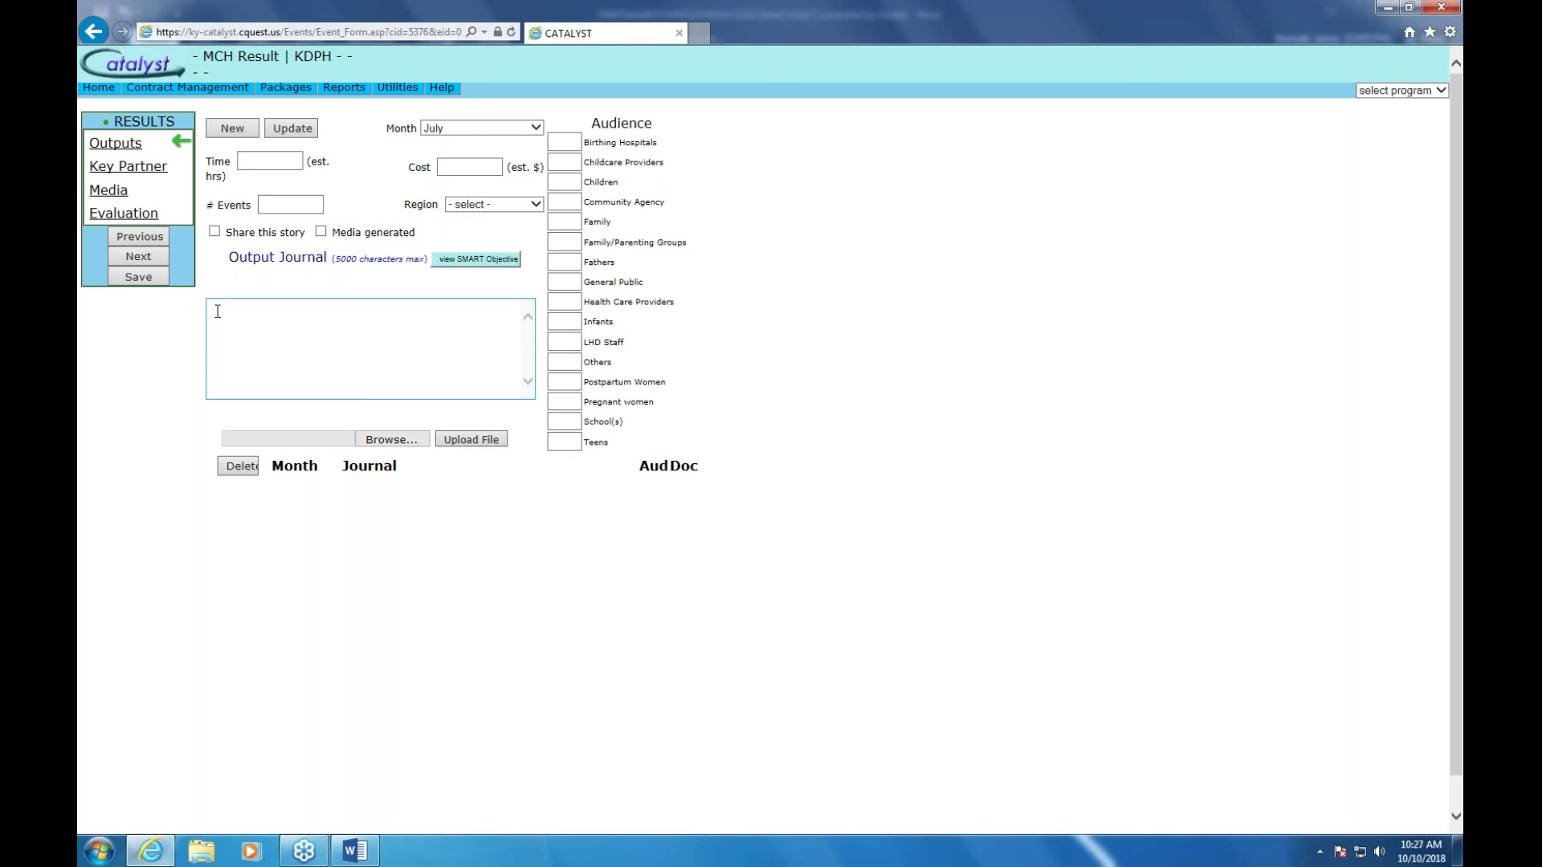
Open the Safe to Sleep Partners package PDF and follow its Step 1 youtu.be training video link
{"action": "mouse_move", "coordinate": [289, 88]}
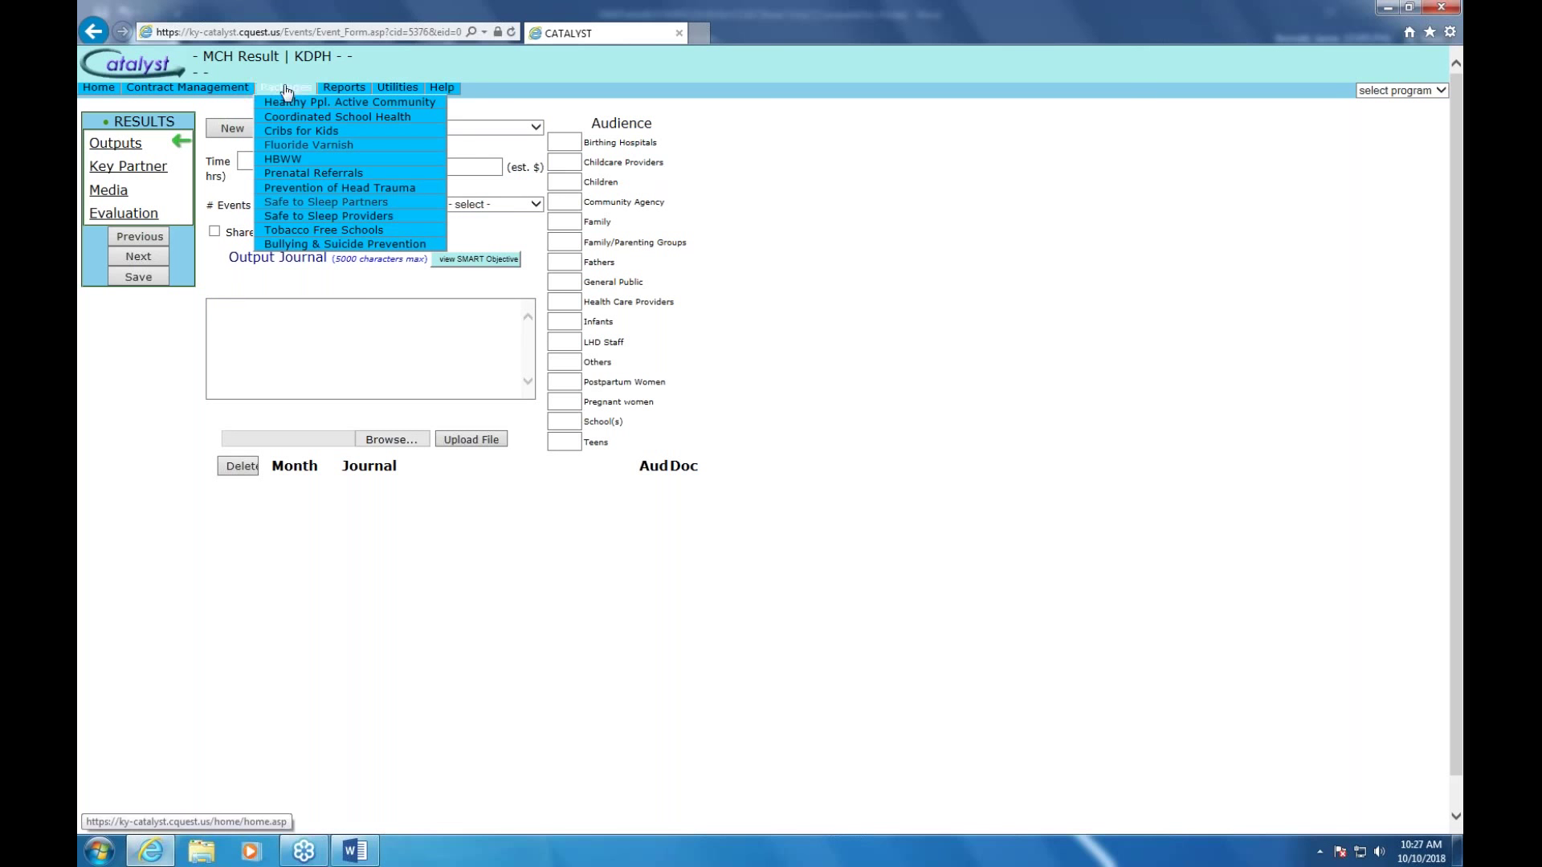
{"action": "left_click", "coordinate": [335, 206]}
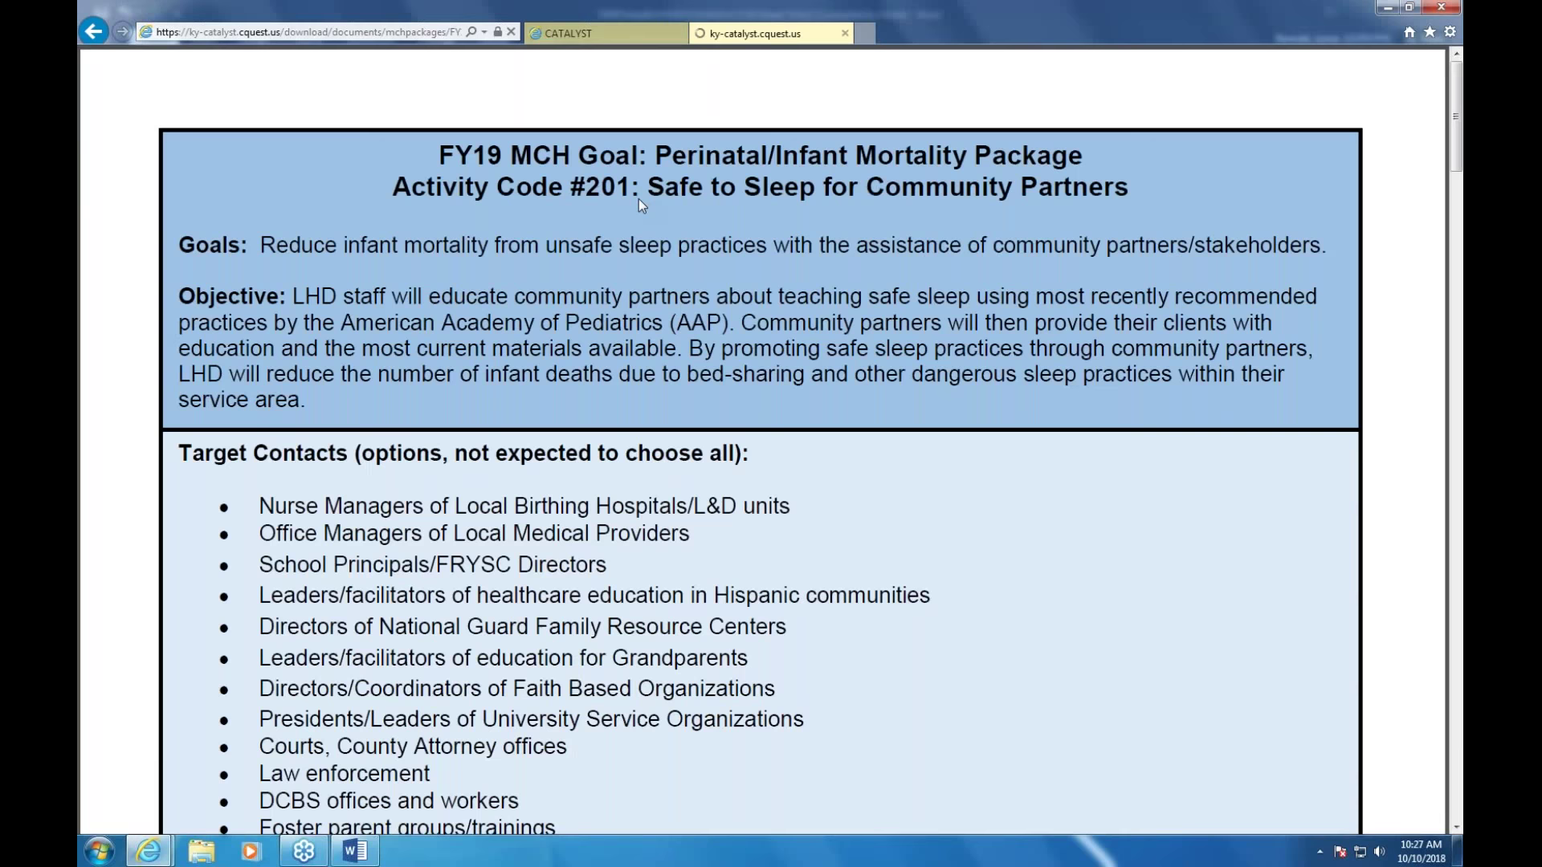
{"action": "scroll", "coordinate": [803, 436], "scroll_direction": "down", "scroll_amount": 3}
{"action": "scroll", "coordinate": [803, 436], "scroll_direction": "down", "scroll_amount": 9}
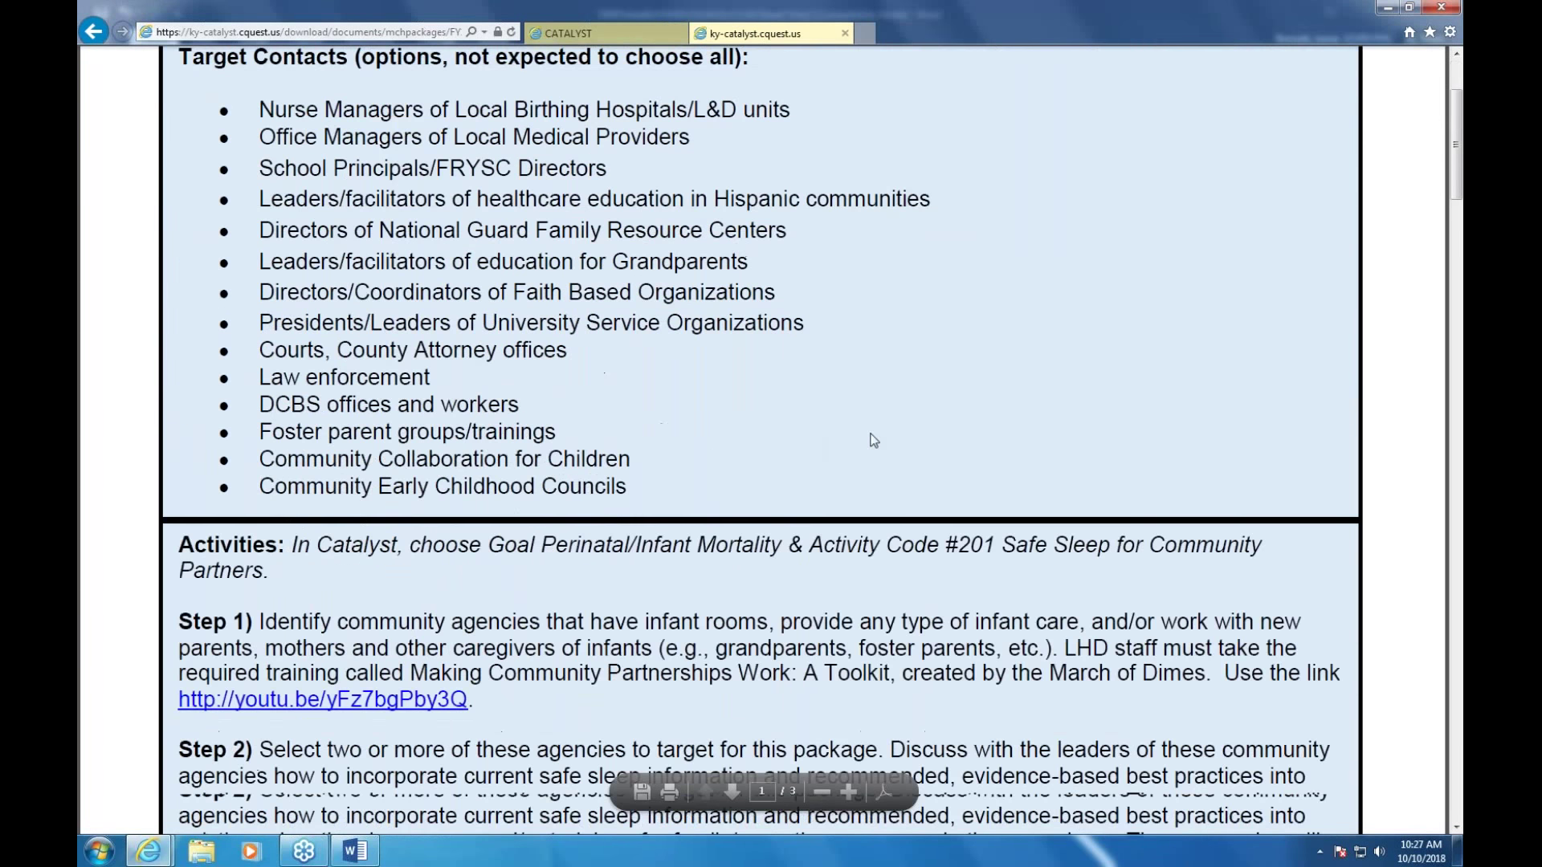
{"action": "scroll", "coordinate": [525, 295], "scroll_direction": "up", "scroll_amount": 1}
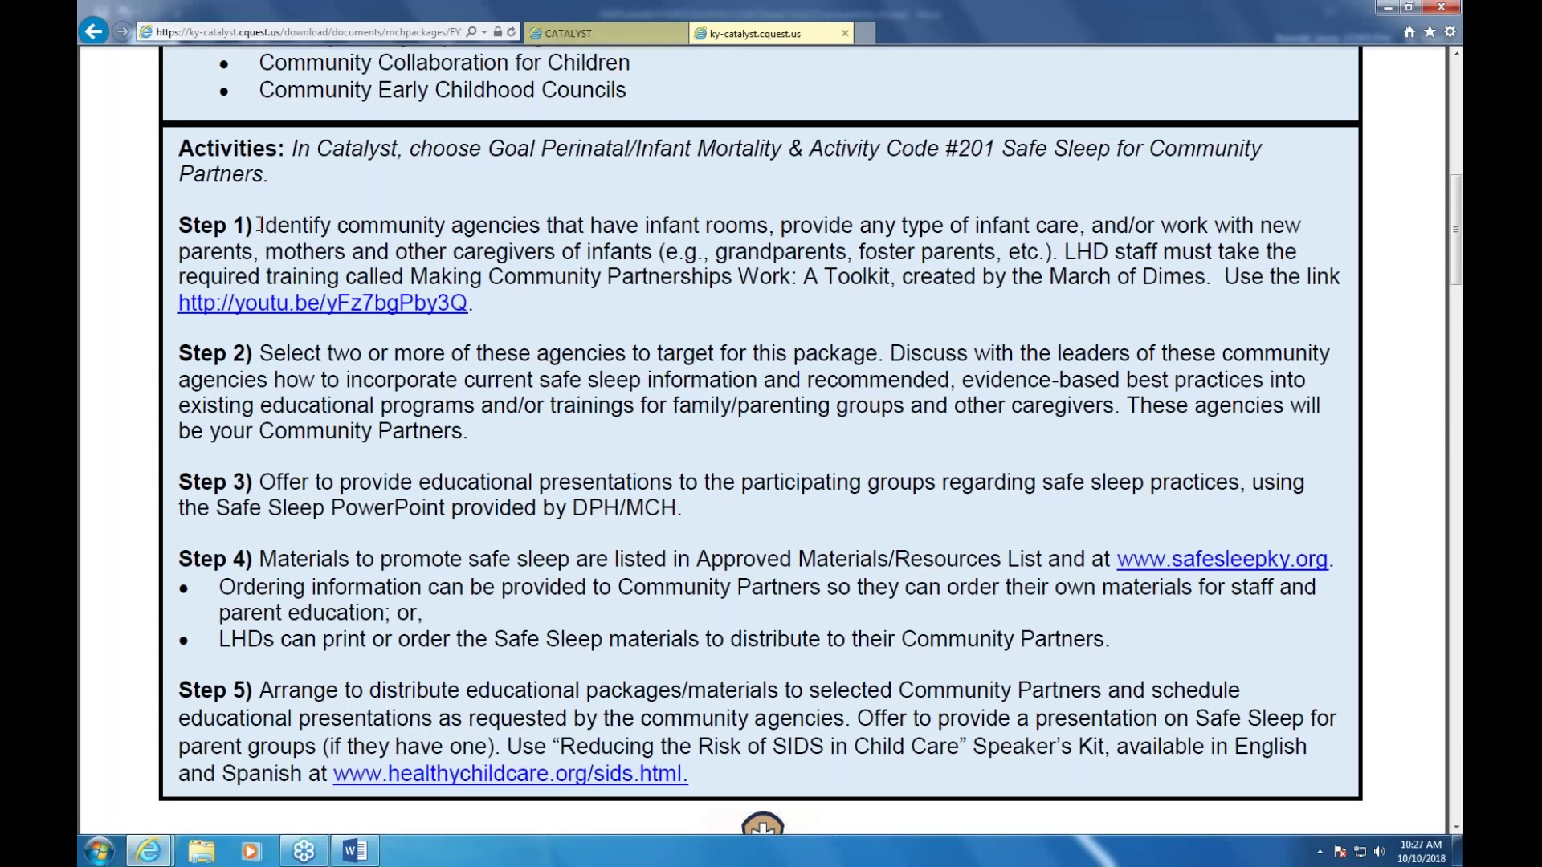
{"action": "left_click_drag", "start_coordinate": [259, 225], "coordinate": [401, 304]}
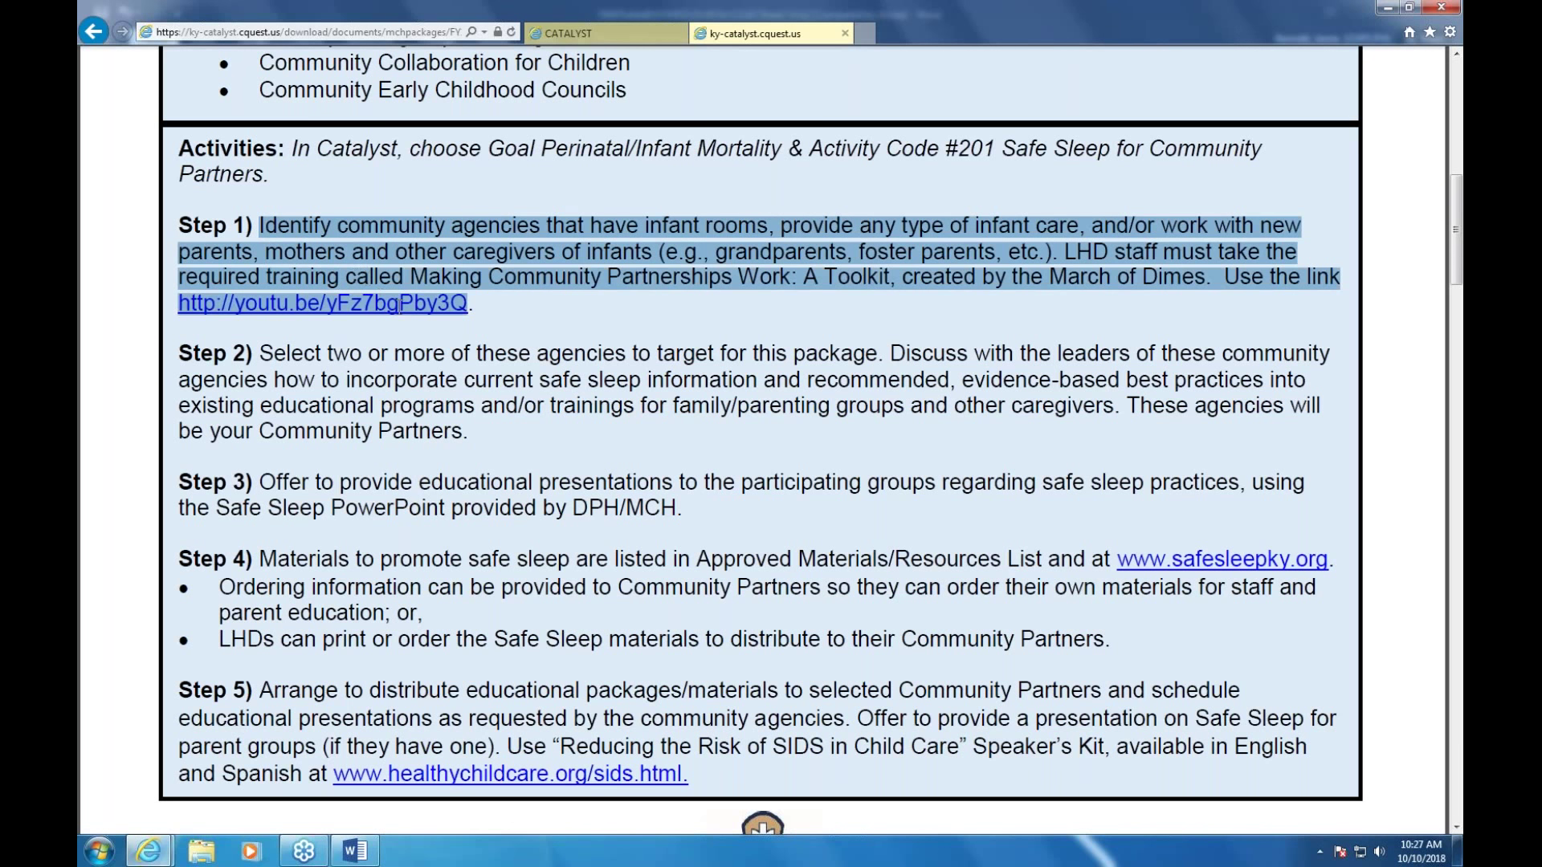
{"action": "left_click", "coordinate": [448, 305]}
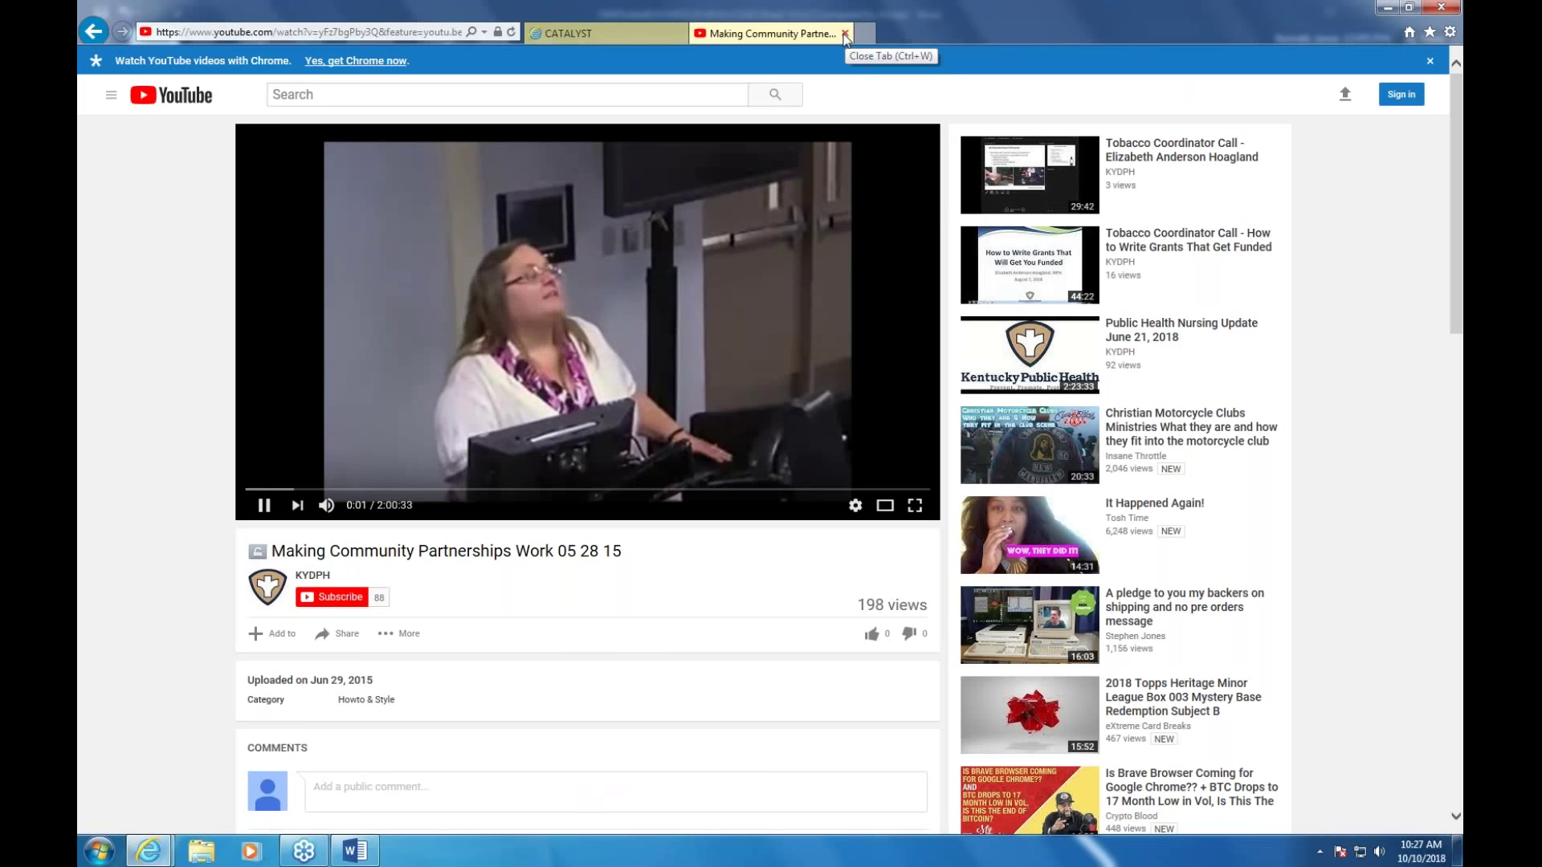
Close the YouTube training video and reopen the Safe to Sleep Partners package document
{"action": "left_click", "coordinate": [844, 34]}
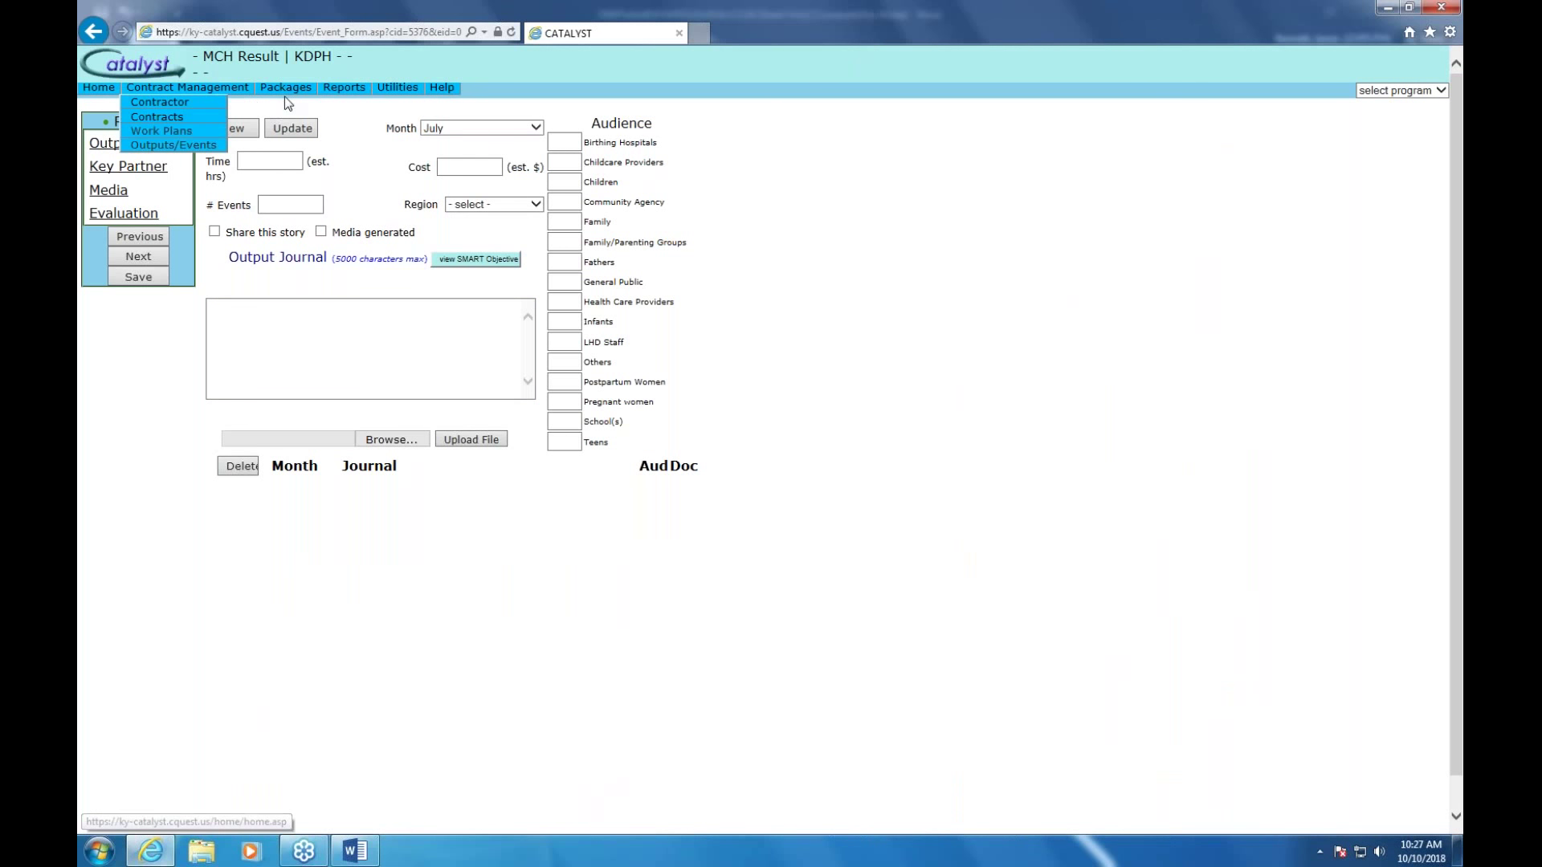
{"action": "mouse_move", "coordinate": [284, 90]}
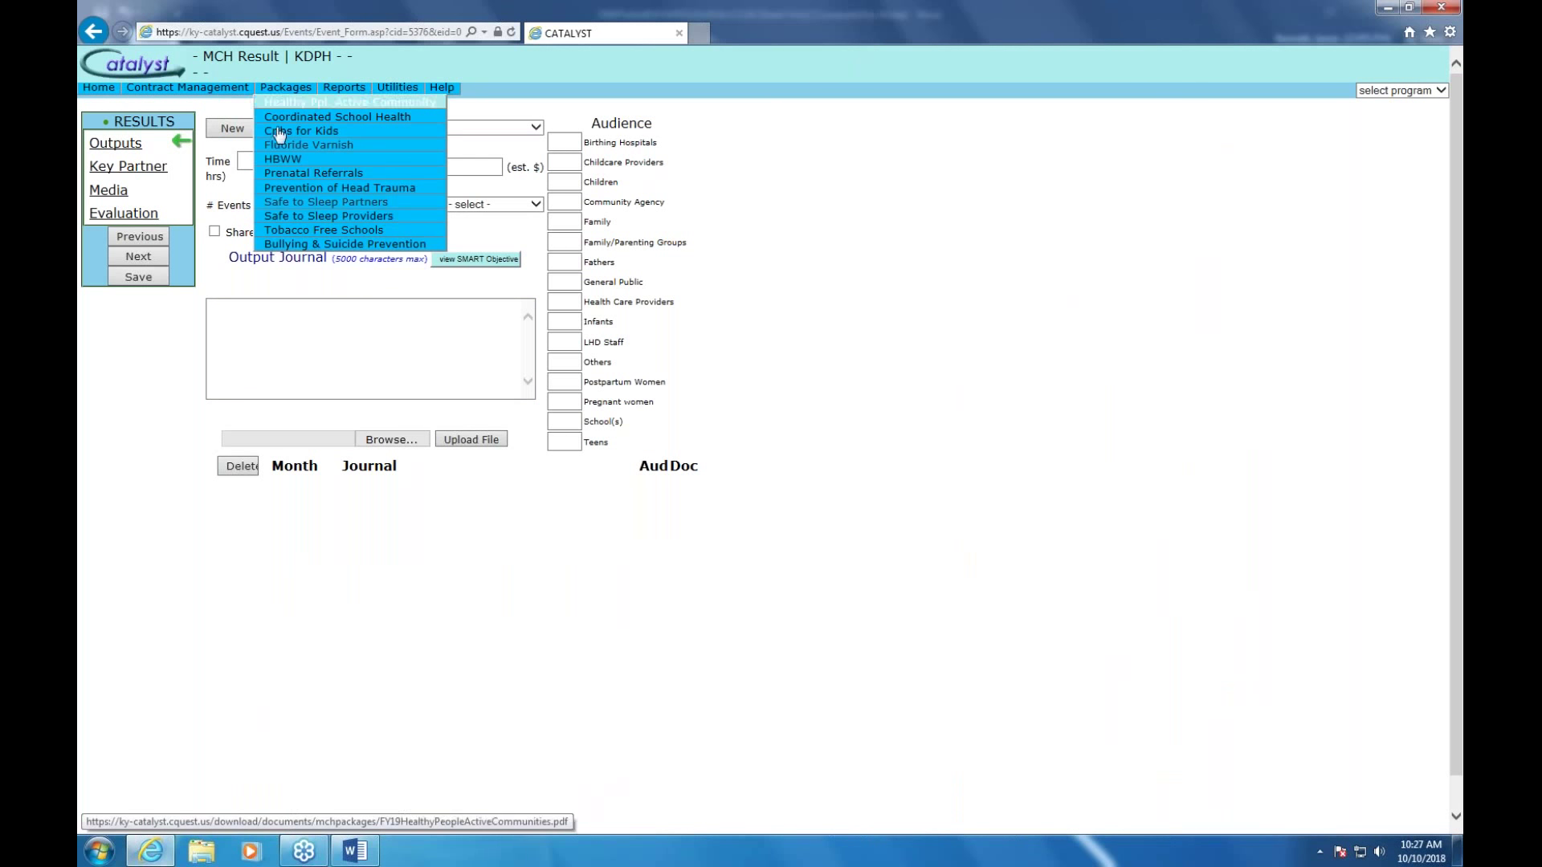
{"action": "left_click", "coordinate": [313, 205]}
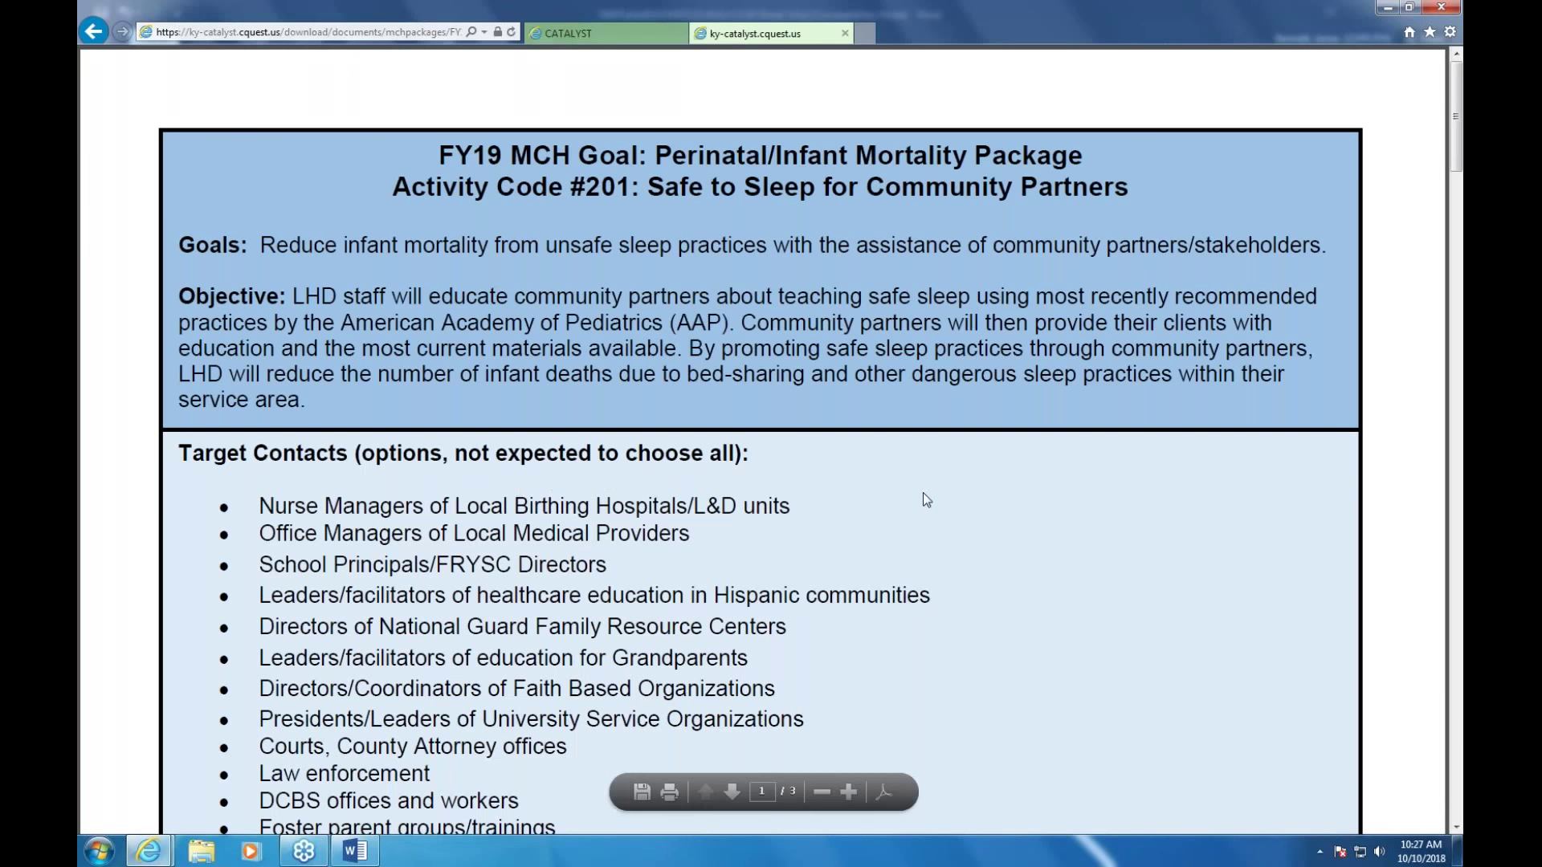
Copy the Step 1 instructions text and return to the Catalyst result form
{"action": "scroll", "coordinate": [922, 493], "scroll_direction": "down", "scroll_amount": 6}
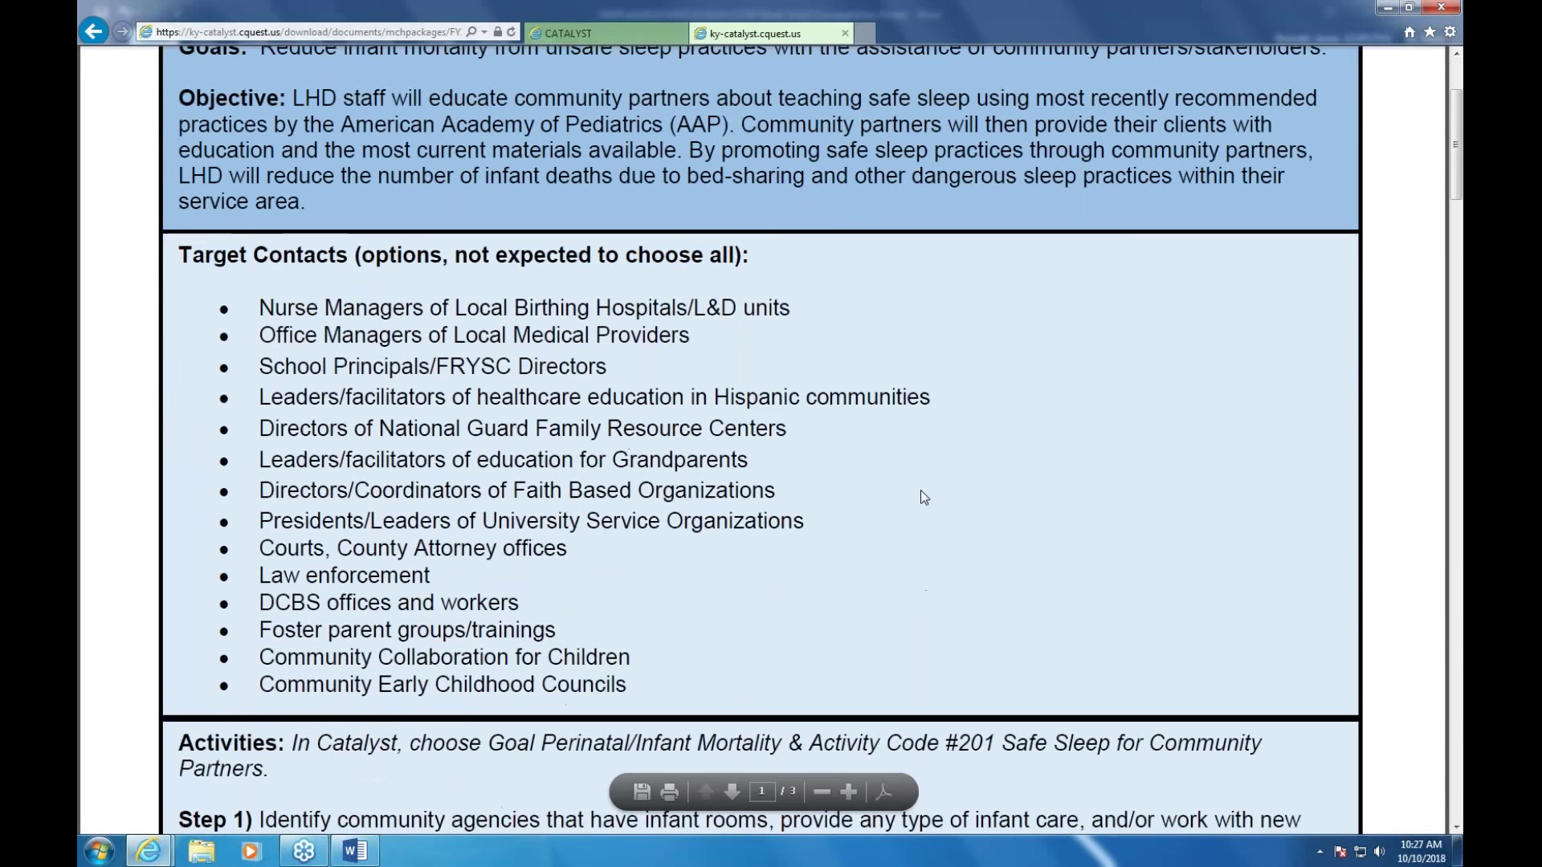
{"action": "left_click_drag", "start_coordinate": [259, 464], "coordinate": [891, 518]}
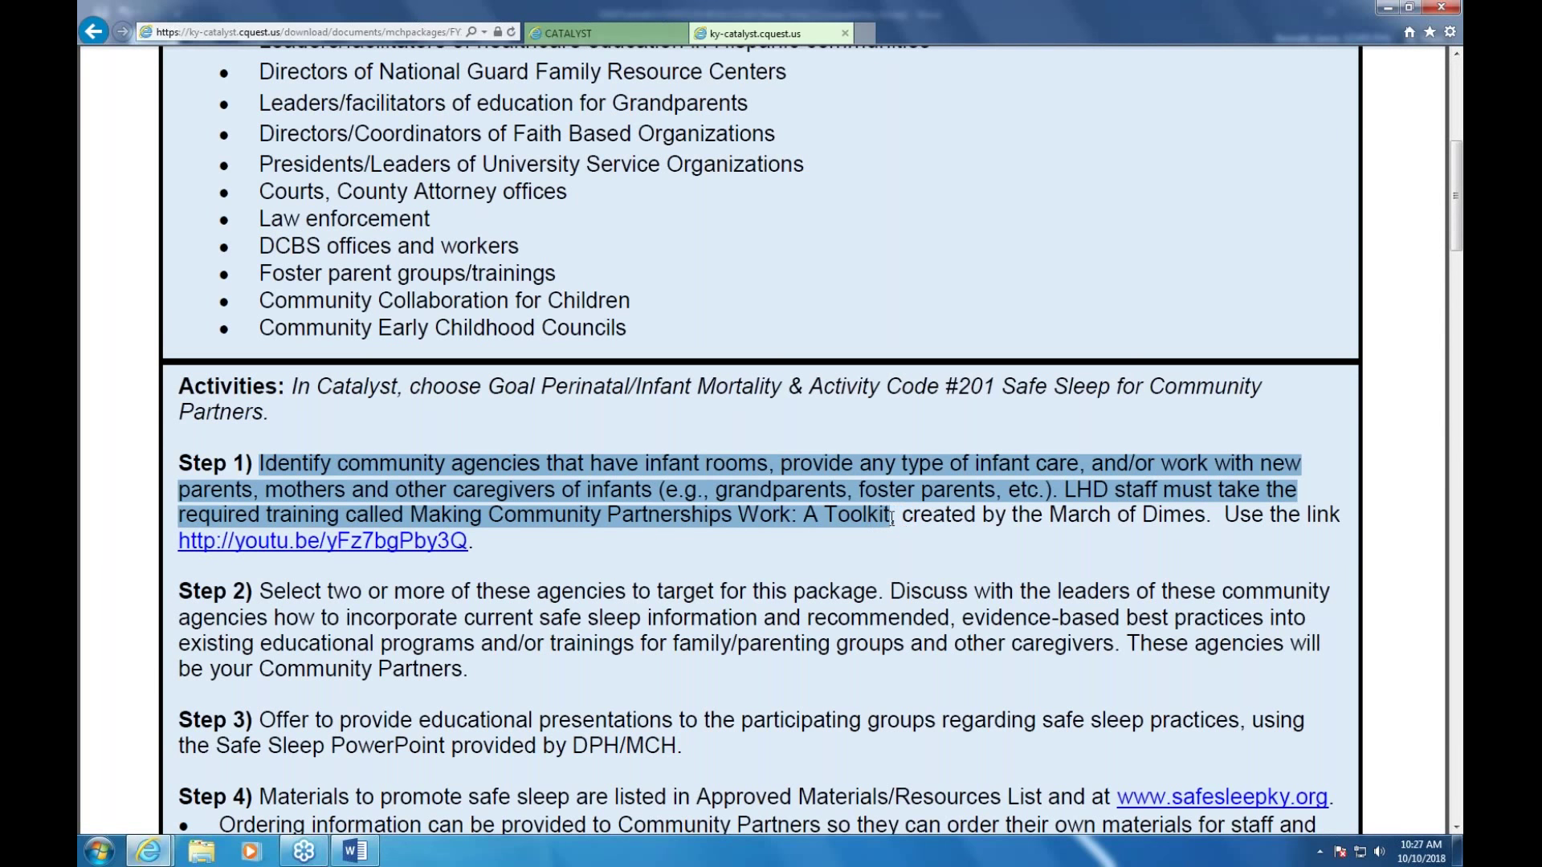
{"action": "right_click", "coordinate": [820, 498]}
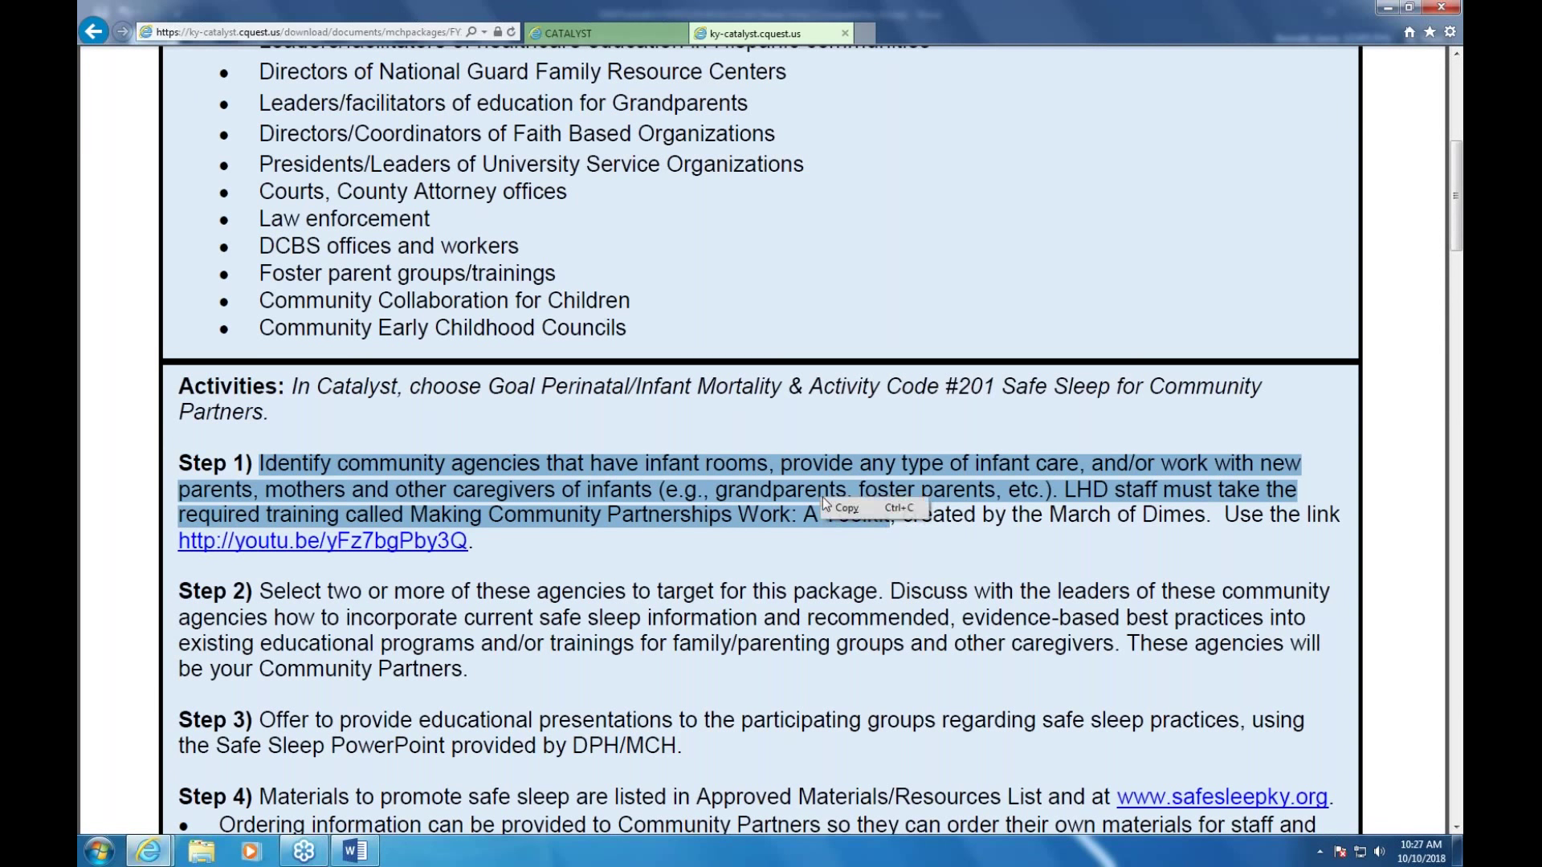
{"action": "left_click", "coordinate": [839, 508]}
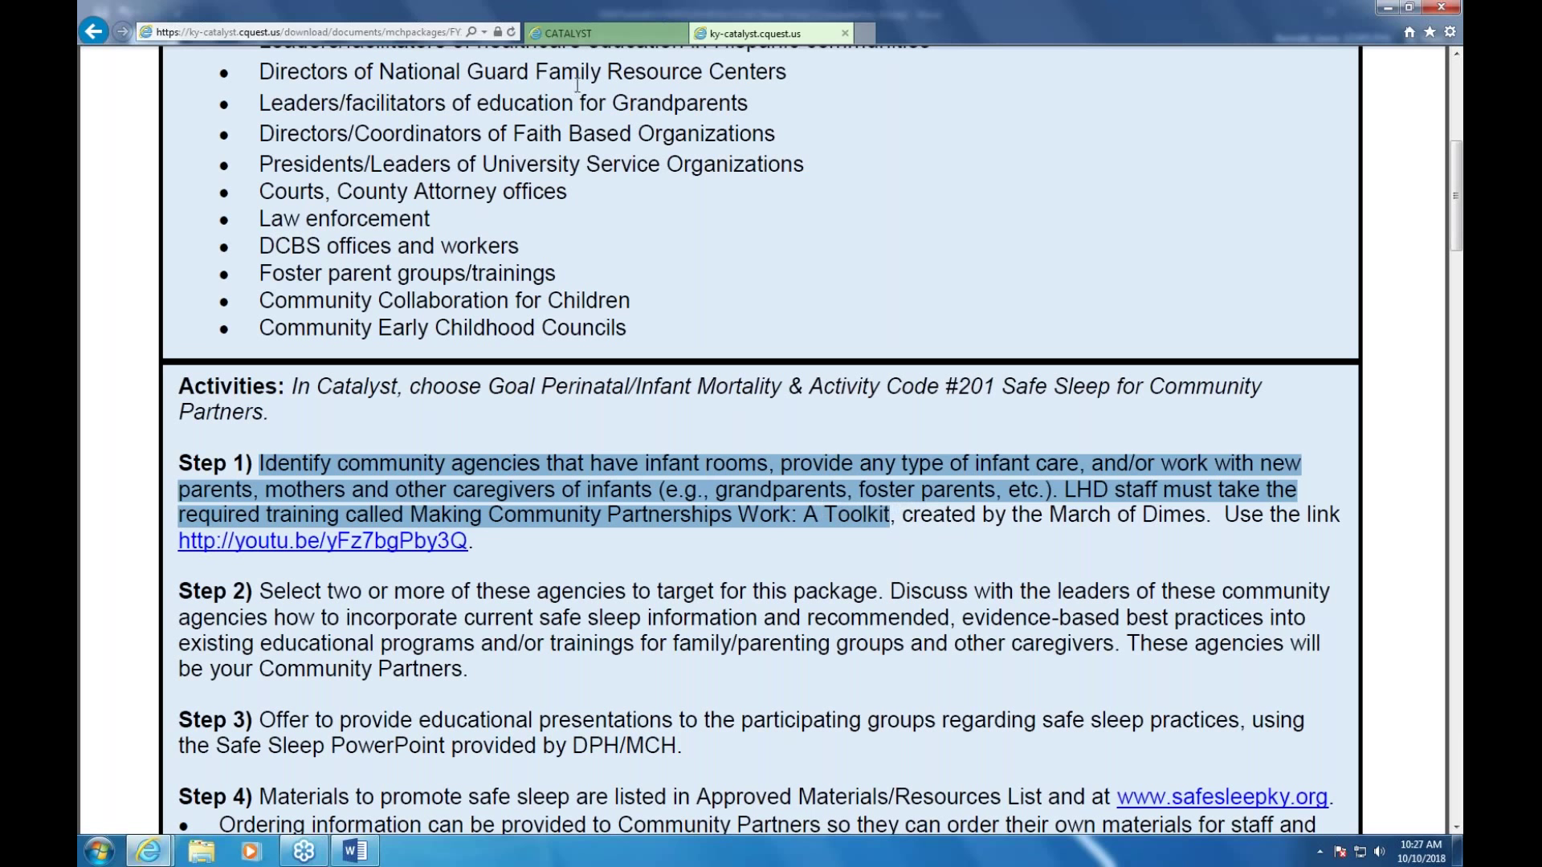
{"action": "left_click", "coordinate": [633, 37]}
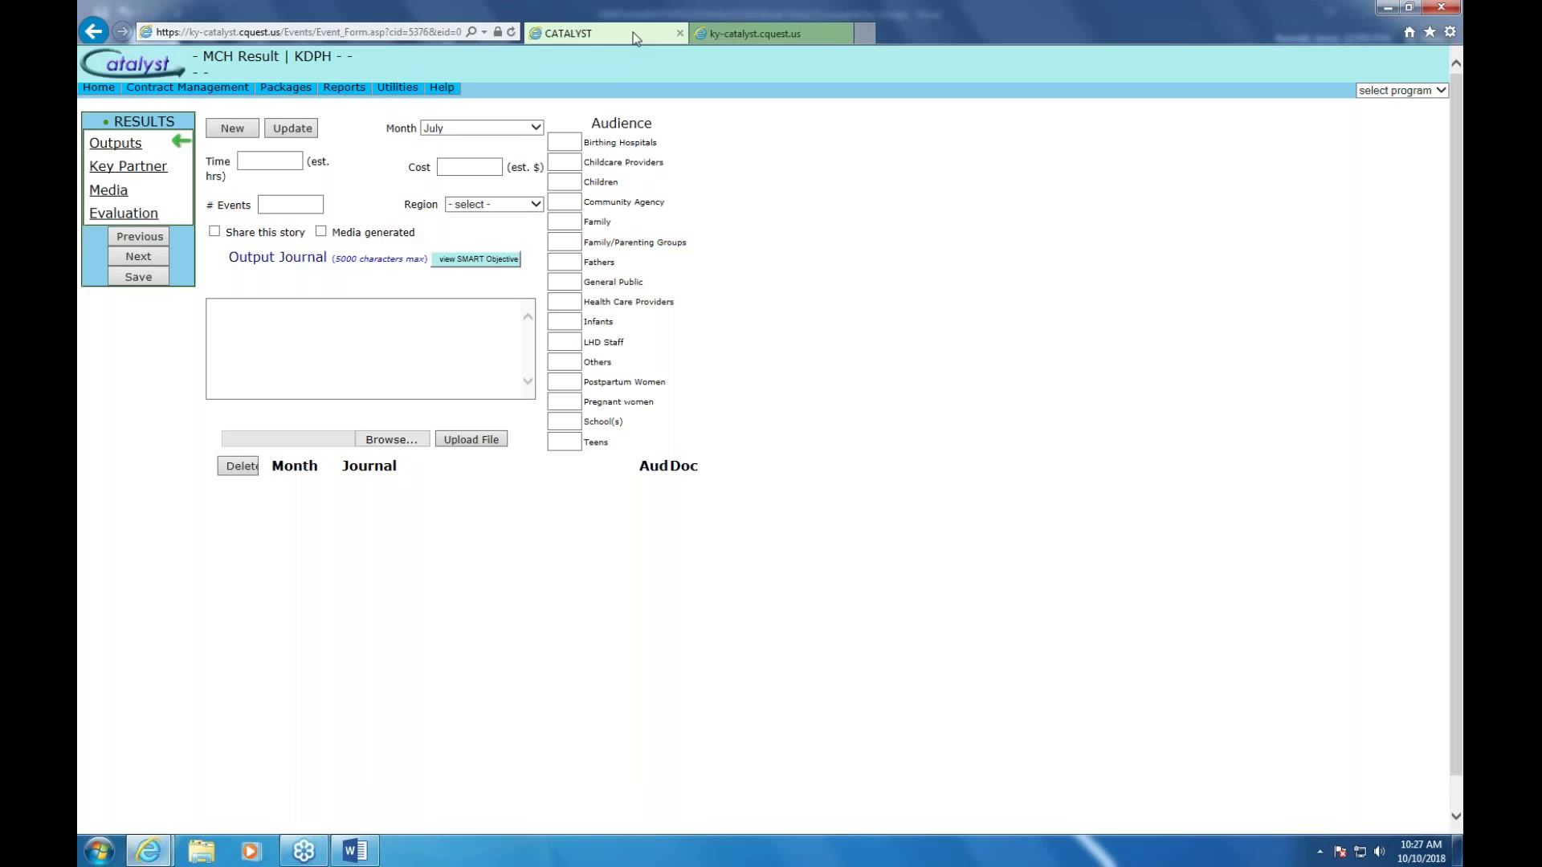
Paste the Step 1 text into the Output Journal, enter 3 LHD Staff, update, and save the July result
{"action": "right_click", "coordinate": [229, 315]}
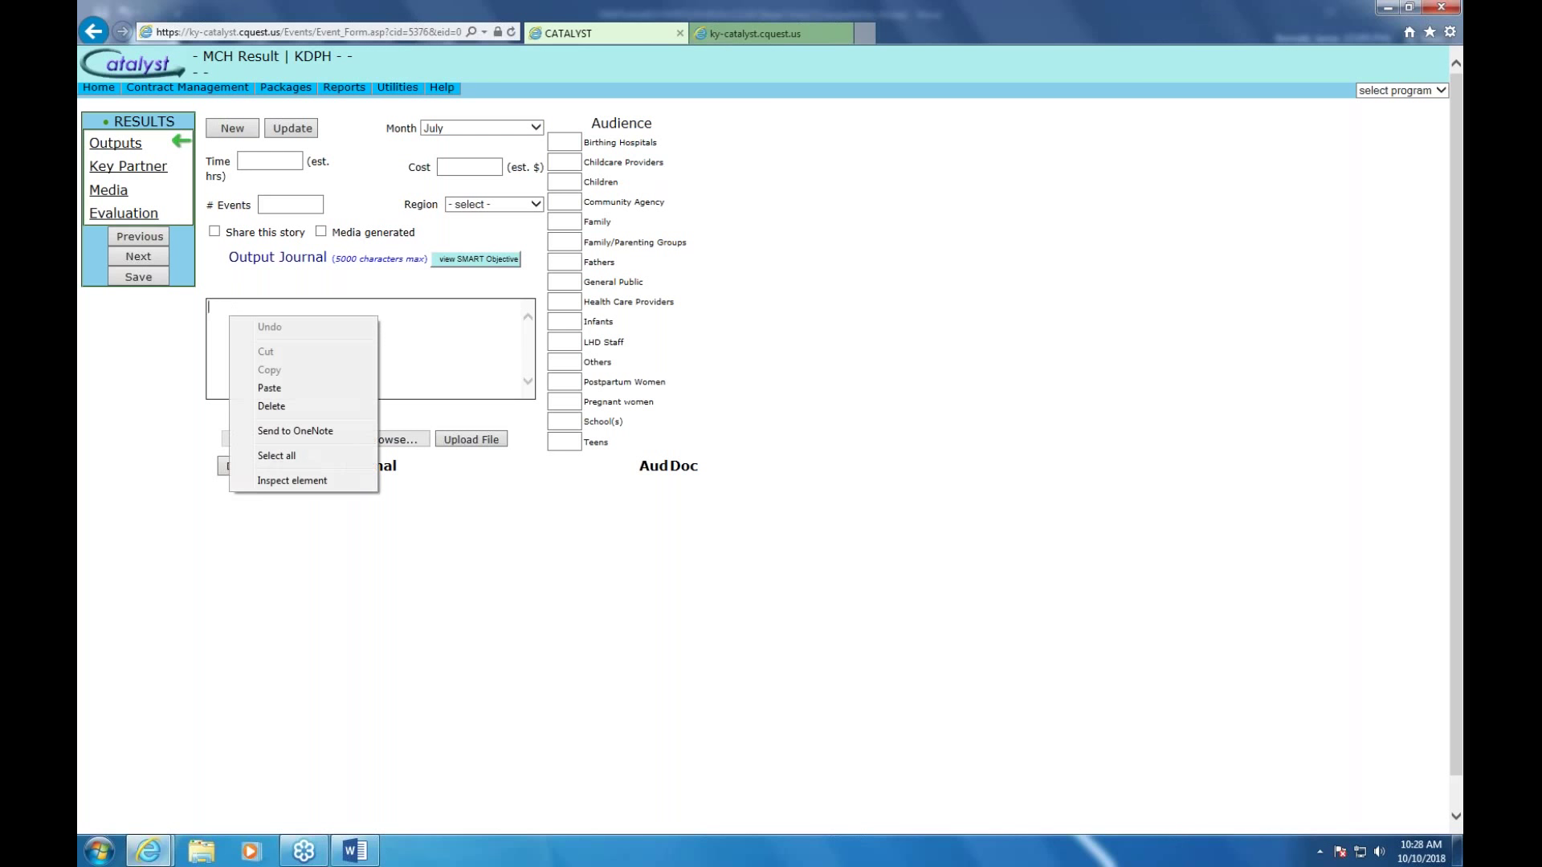
{"action": "left_click", "coordinate": [272, 389]}
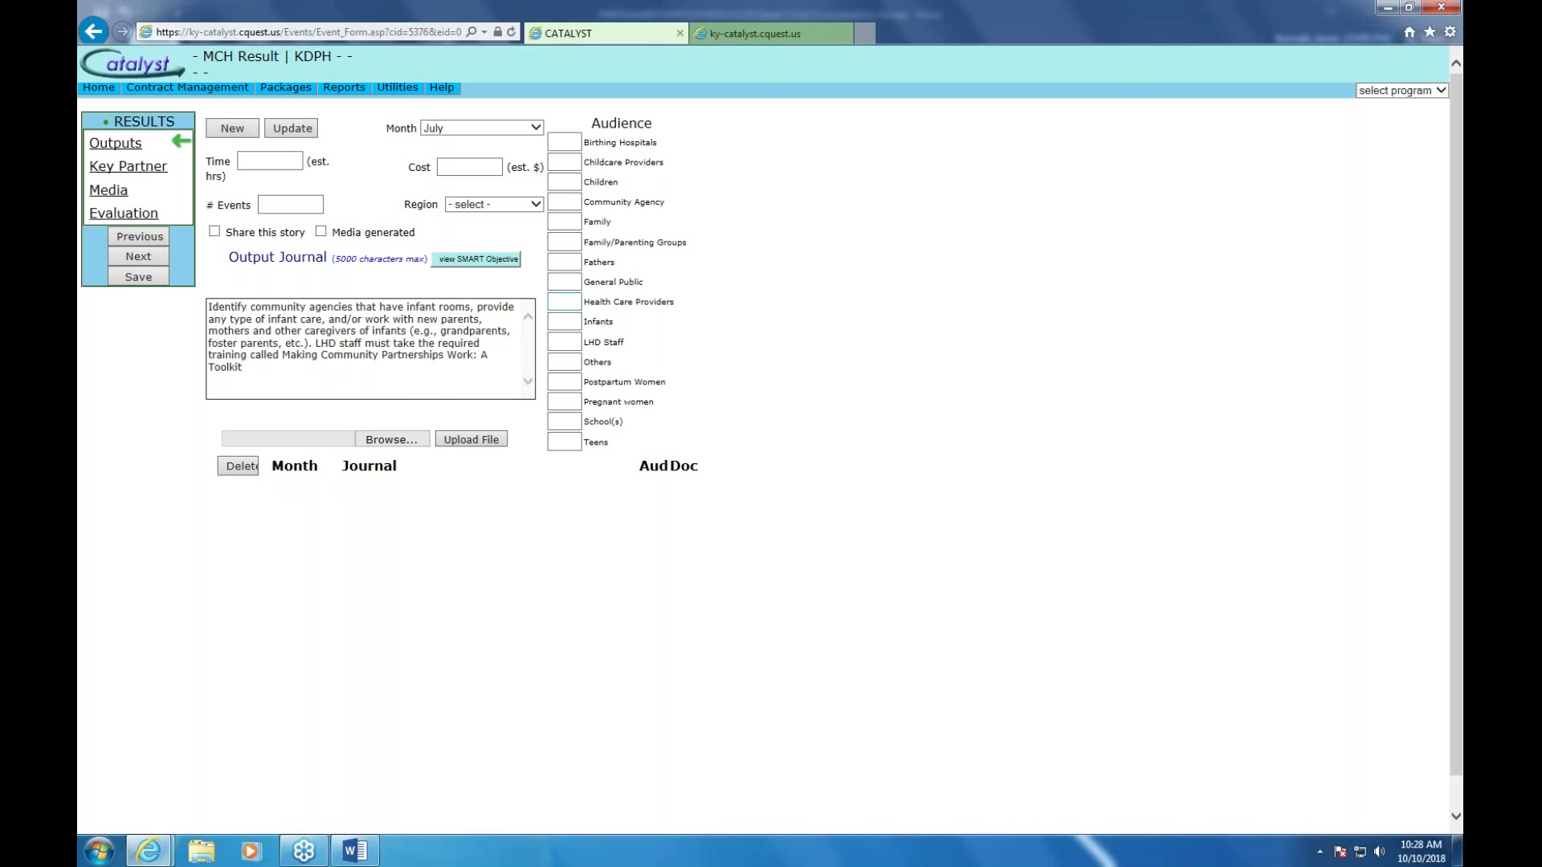
{"action": "left_click", "coordinate": [568, 339]}
{"action": "type", "text": "3"}
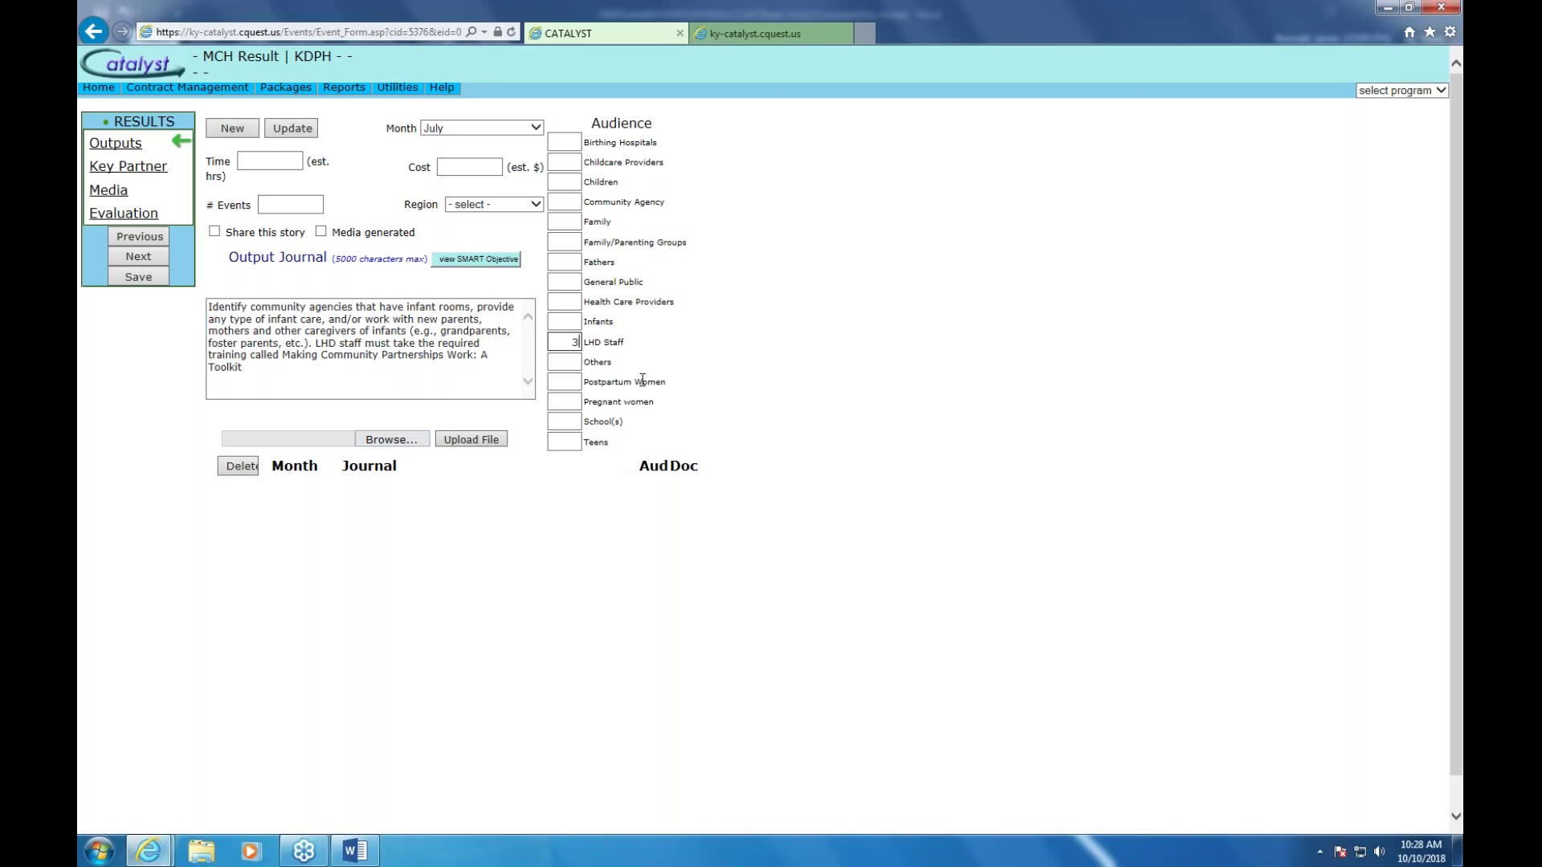
{"action": "left_click", "coordinate": [294, 131]}
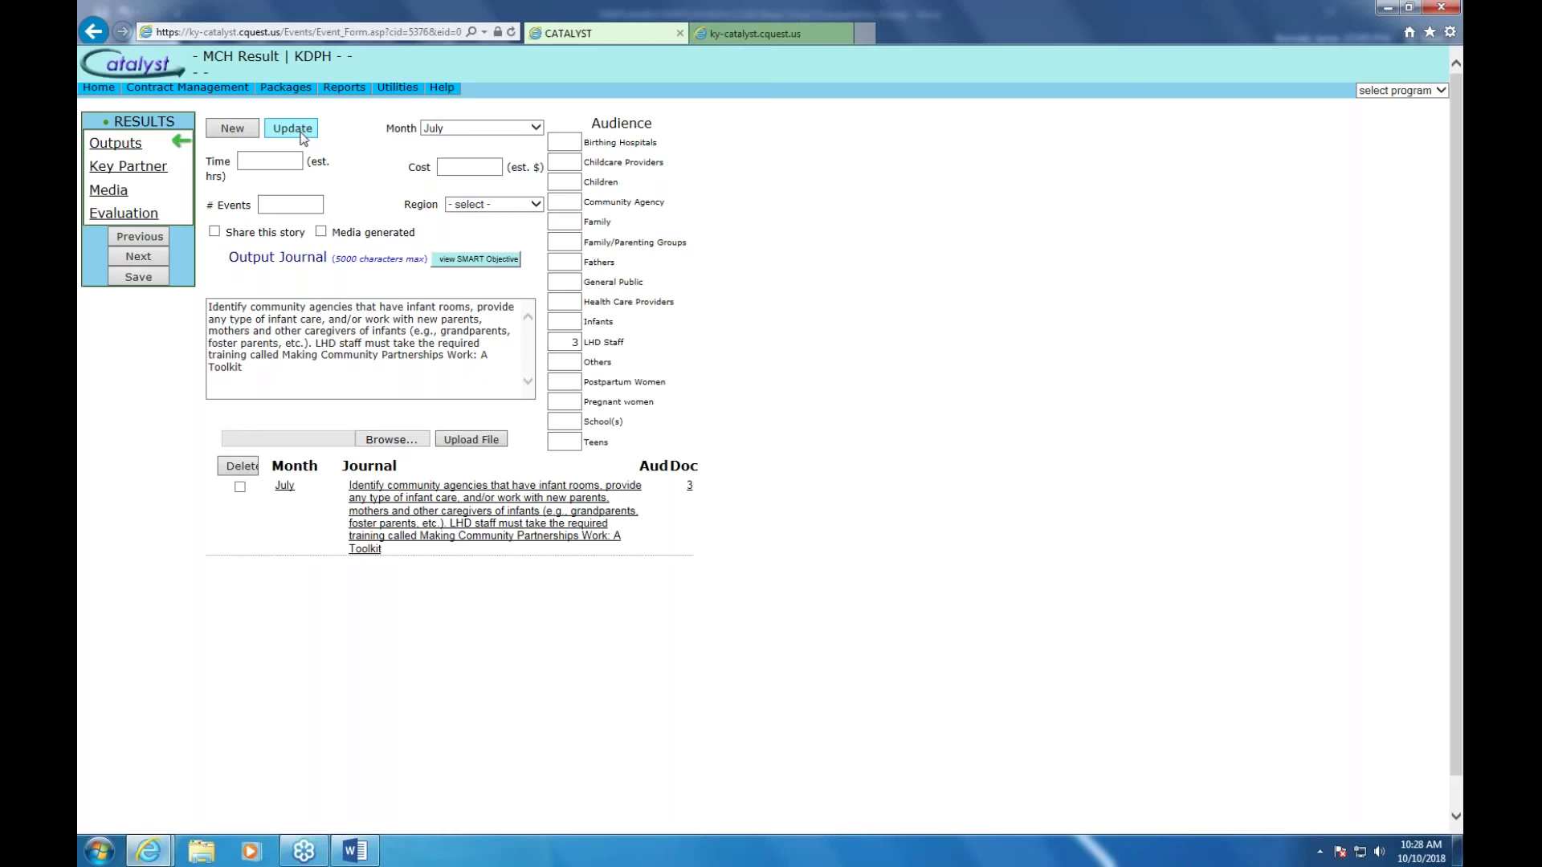
{"action": "left_click", "coordinate": [137, 277]}
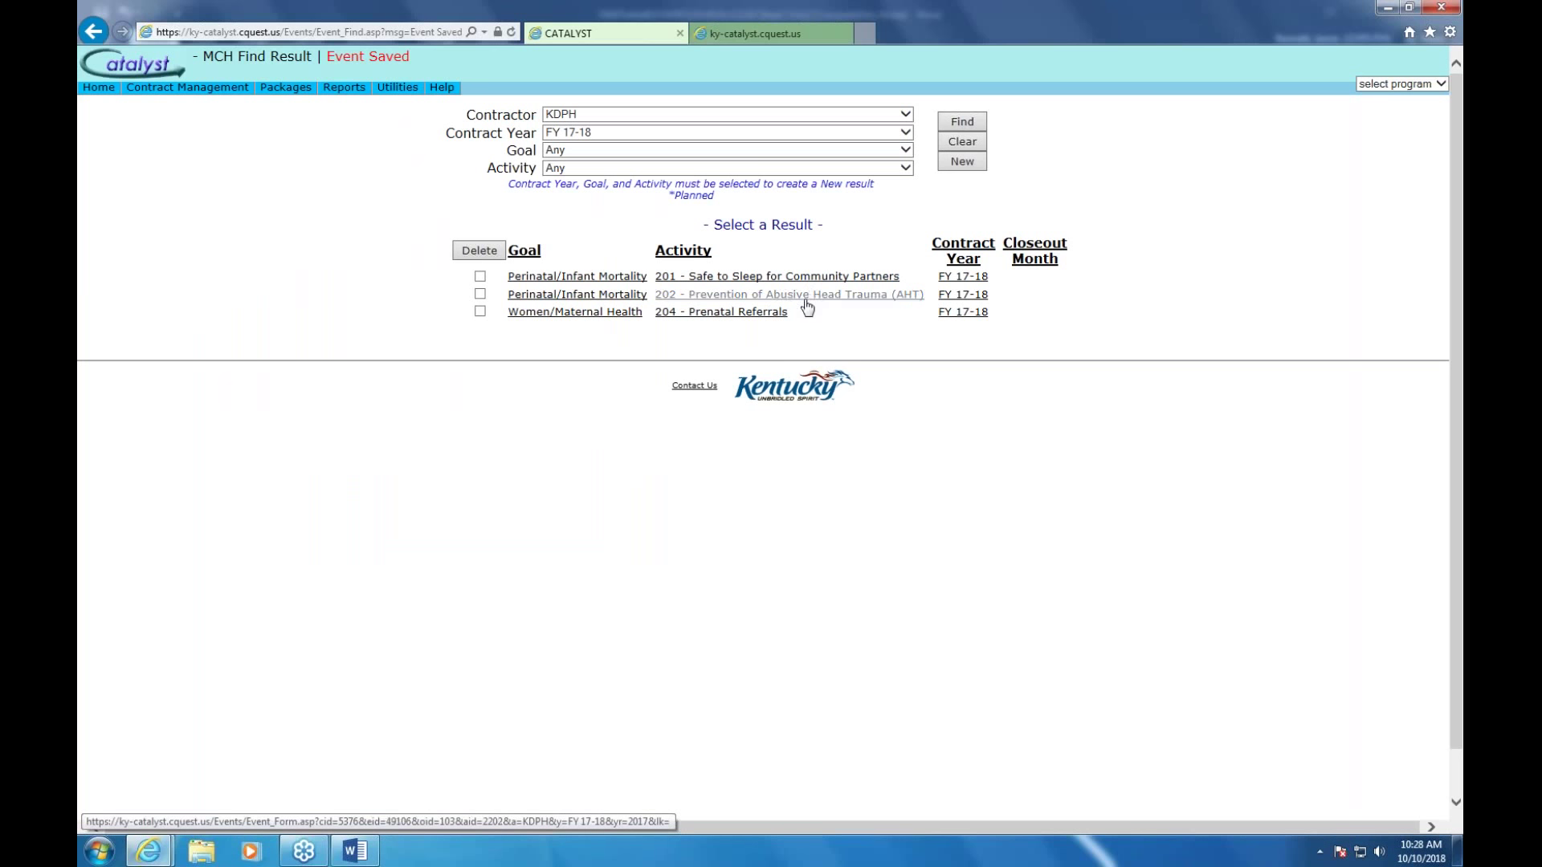
Pick goal Children/Adolescents and activity 207 Bullying and Suicide Prevention, then create a new result
{"action": "left_click", "coordinate": [906, 151]}
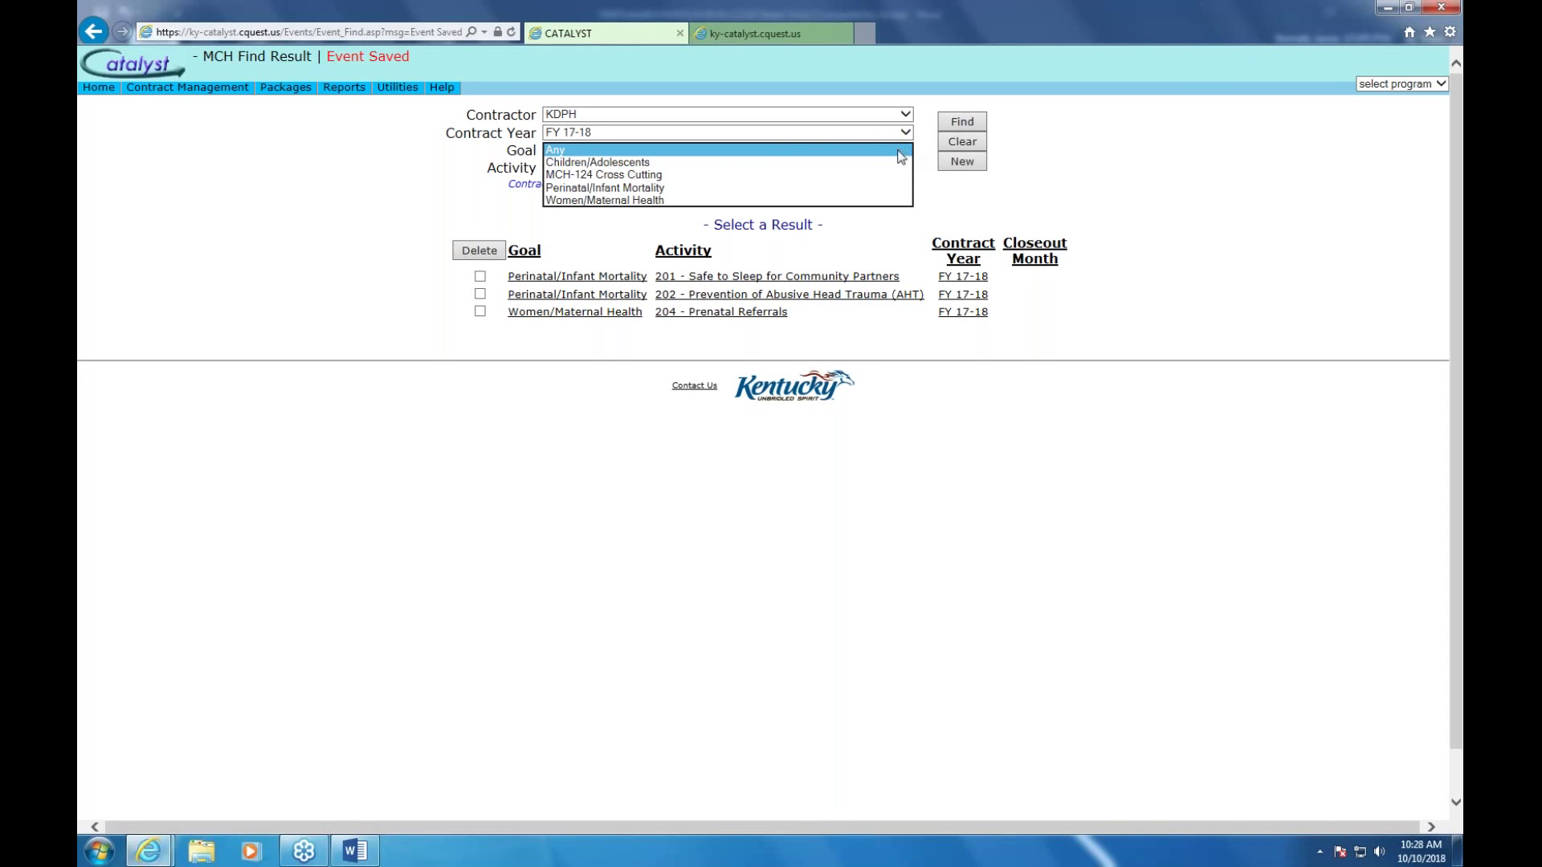
{"action": "left_click", "coordinate": [673, 163]}
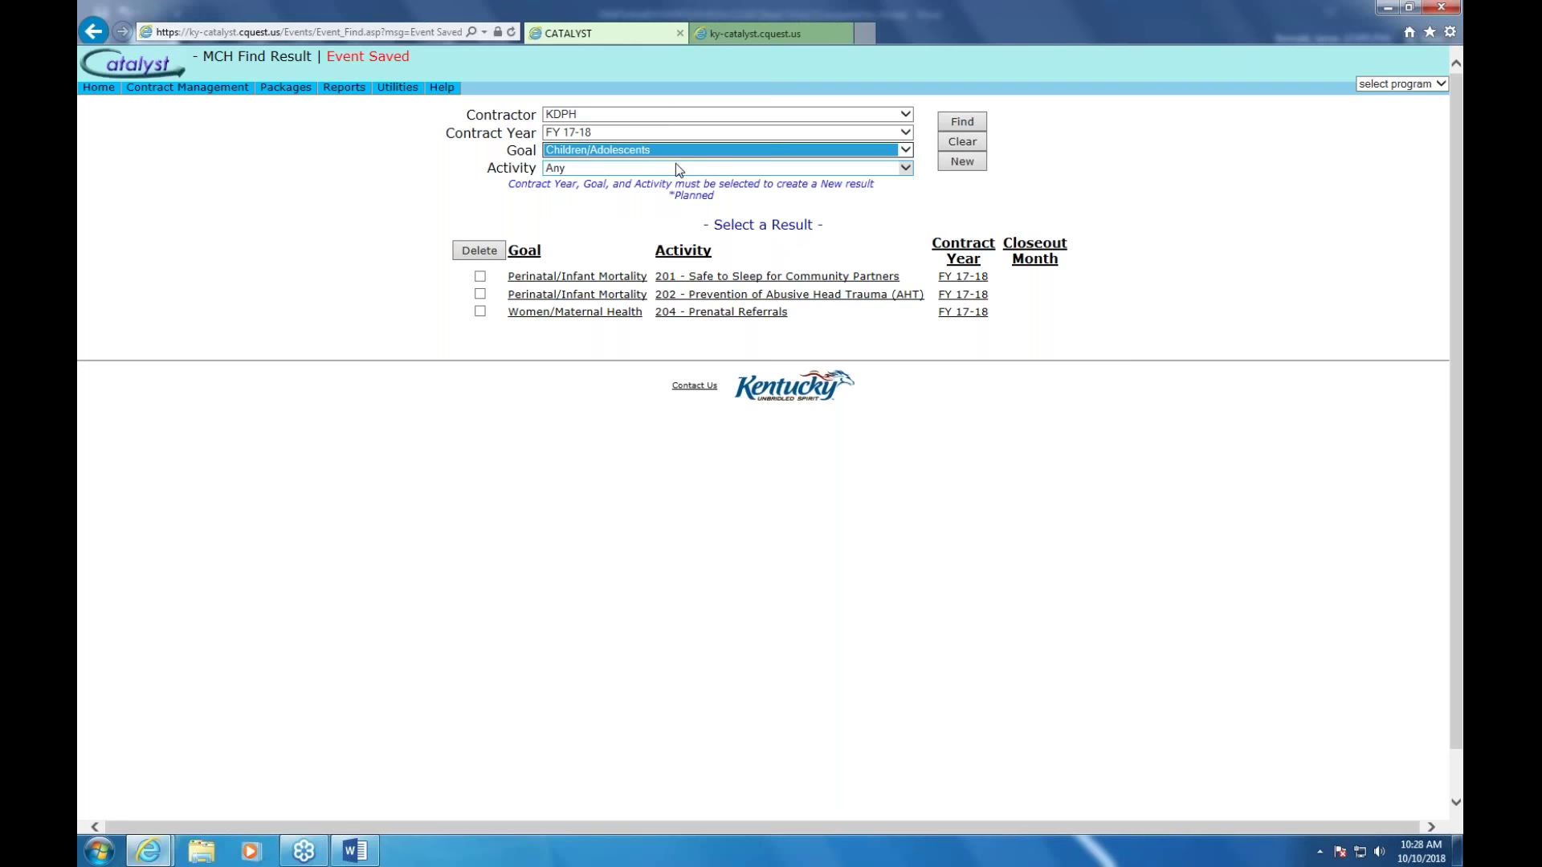
{"action": "left_click", "coordinate": [905, 169]}
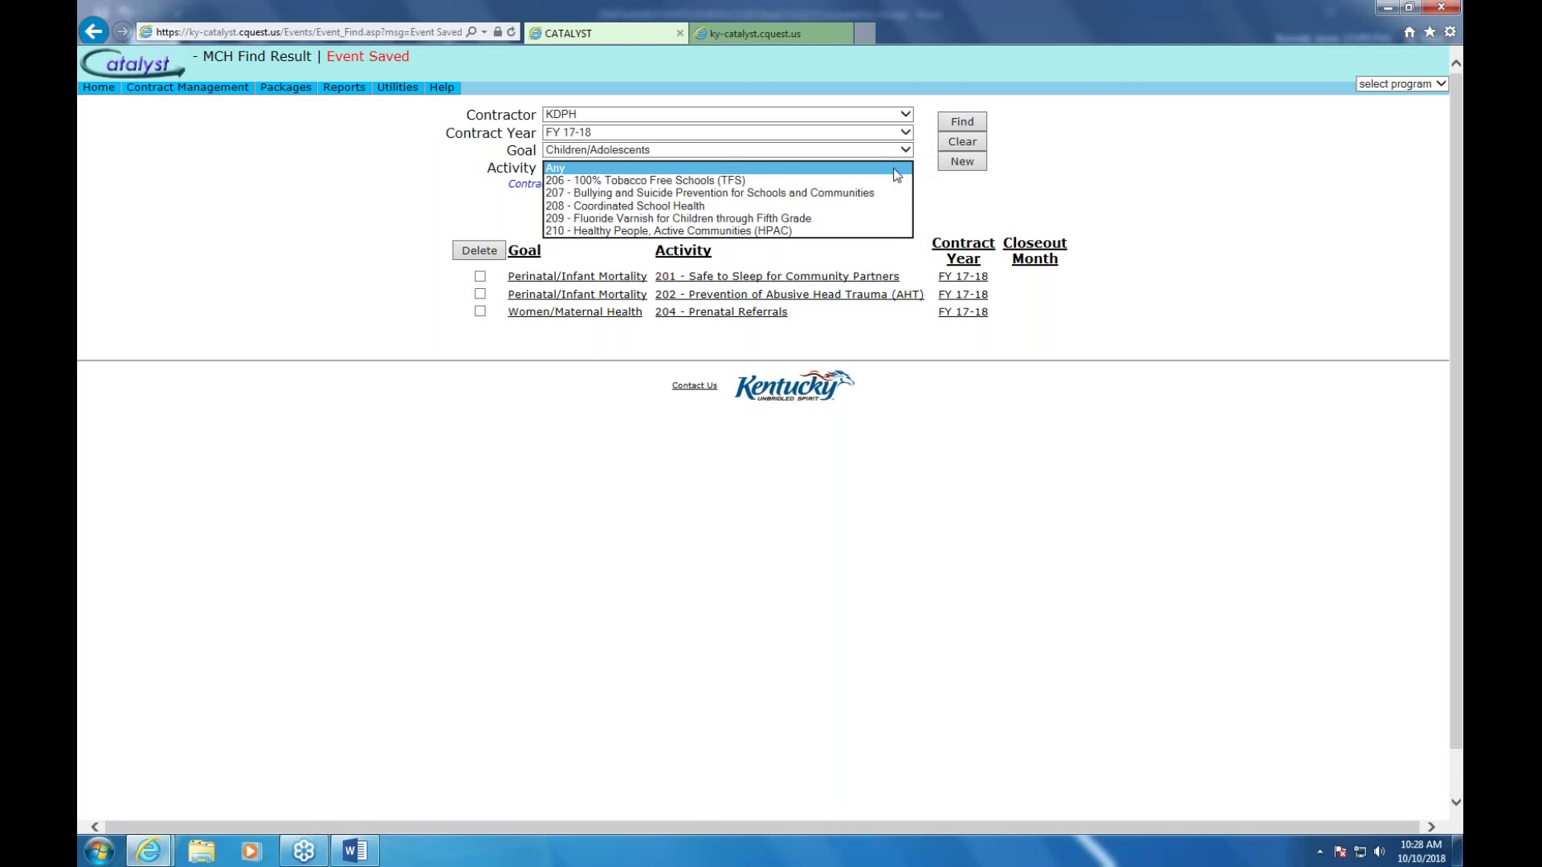
{"action": "left_click", "coordinate": [813, 195]}
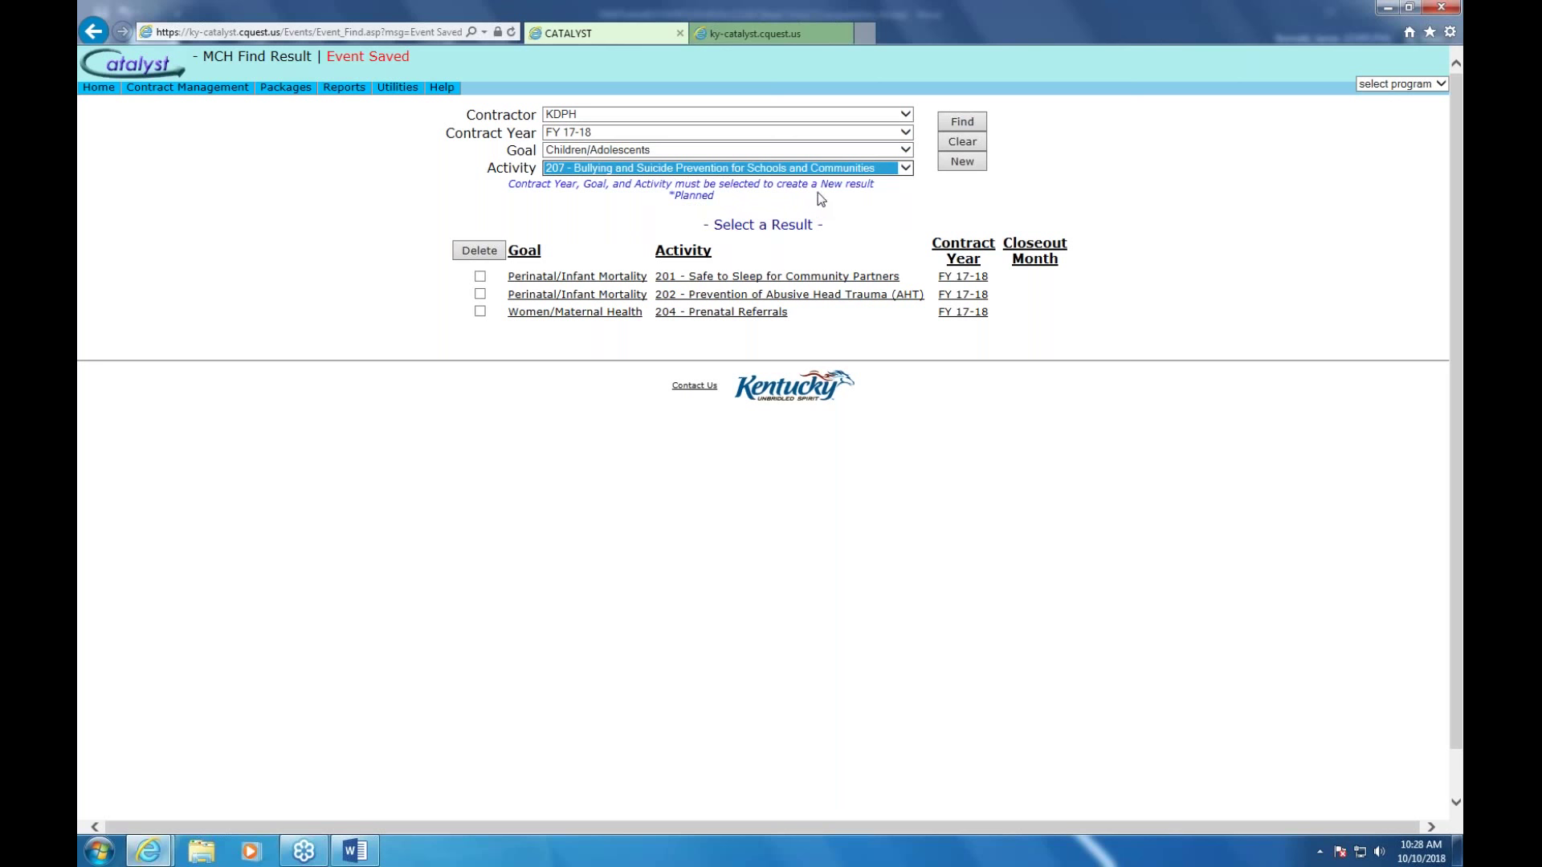
{"action": "left_click", "coordinate": [955, 164]}
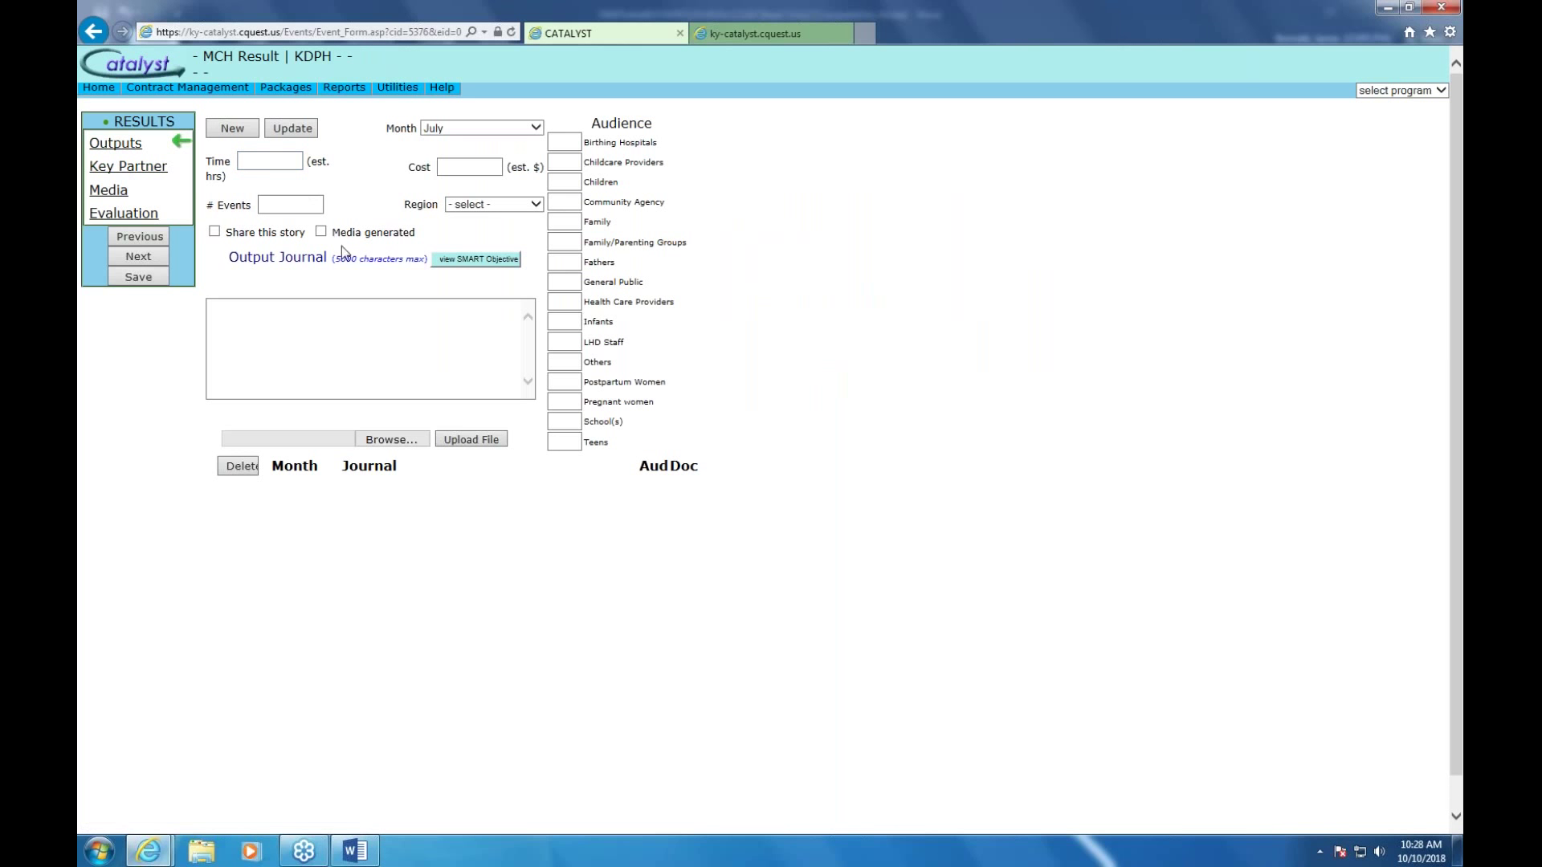
Set the month to September and # Events to 2, leaving Region unset
{"action": "left_click", "coordinate": [536, 128]}
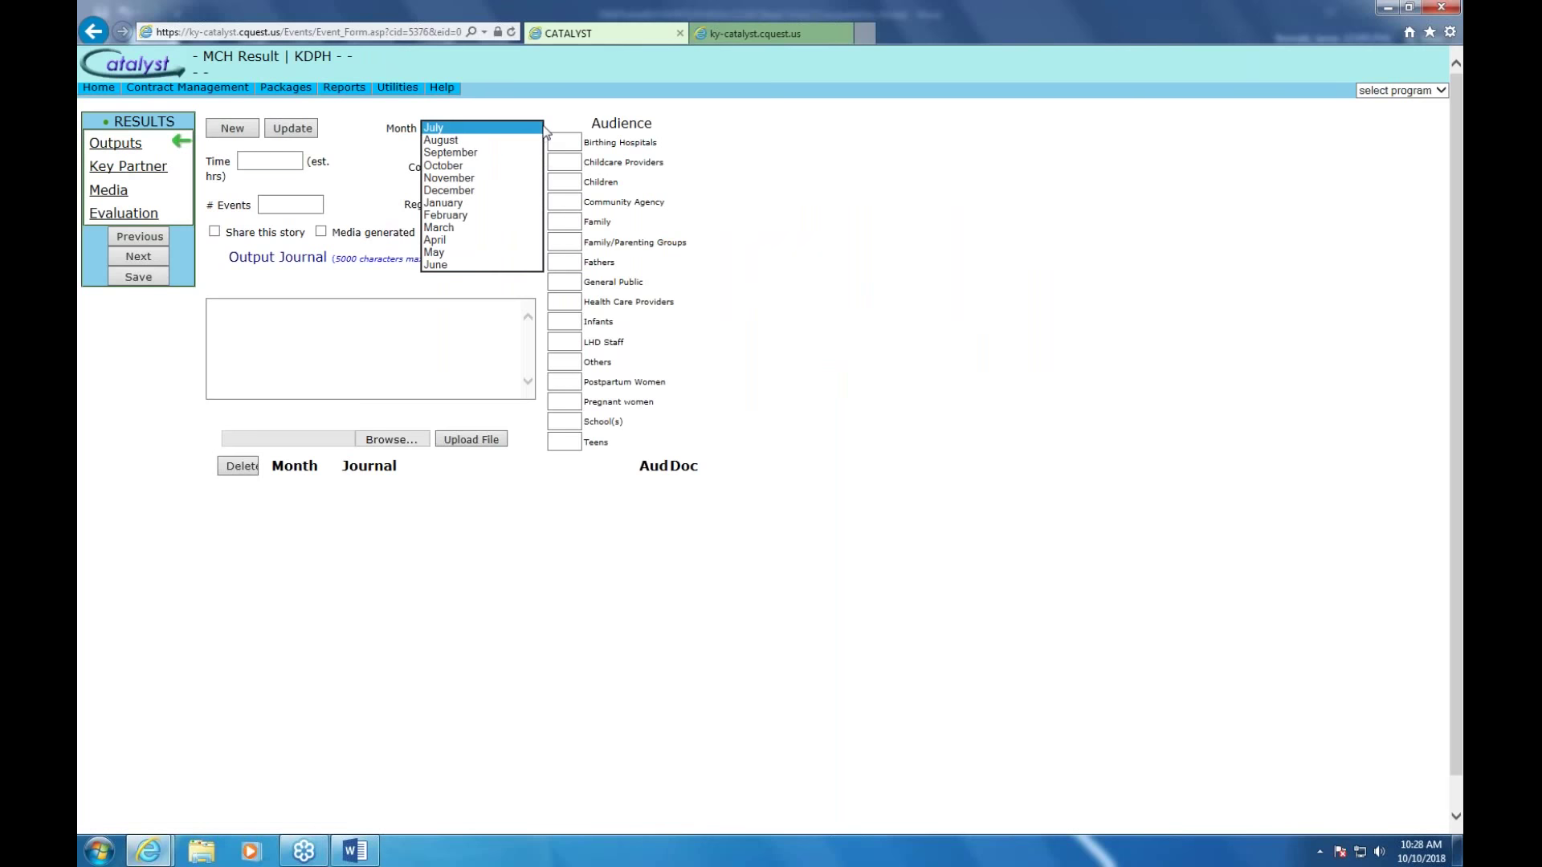
{"action": "left_click", "coordinate": [474, 154]}
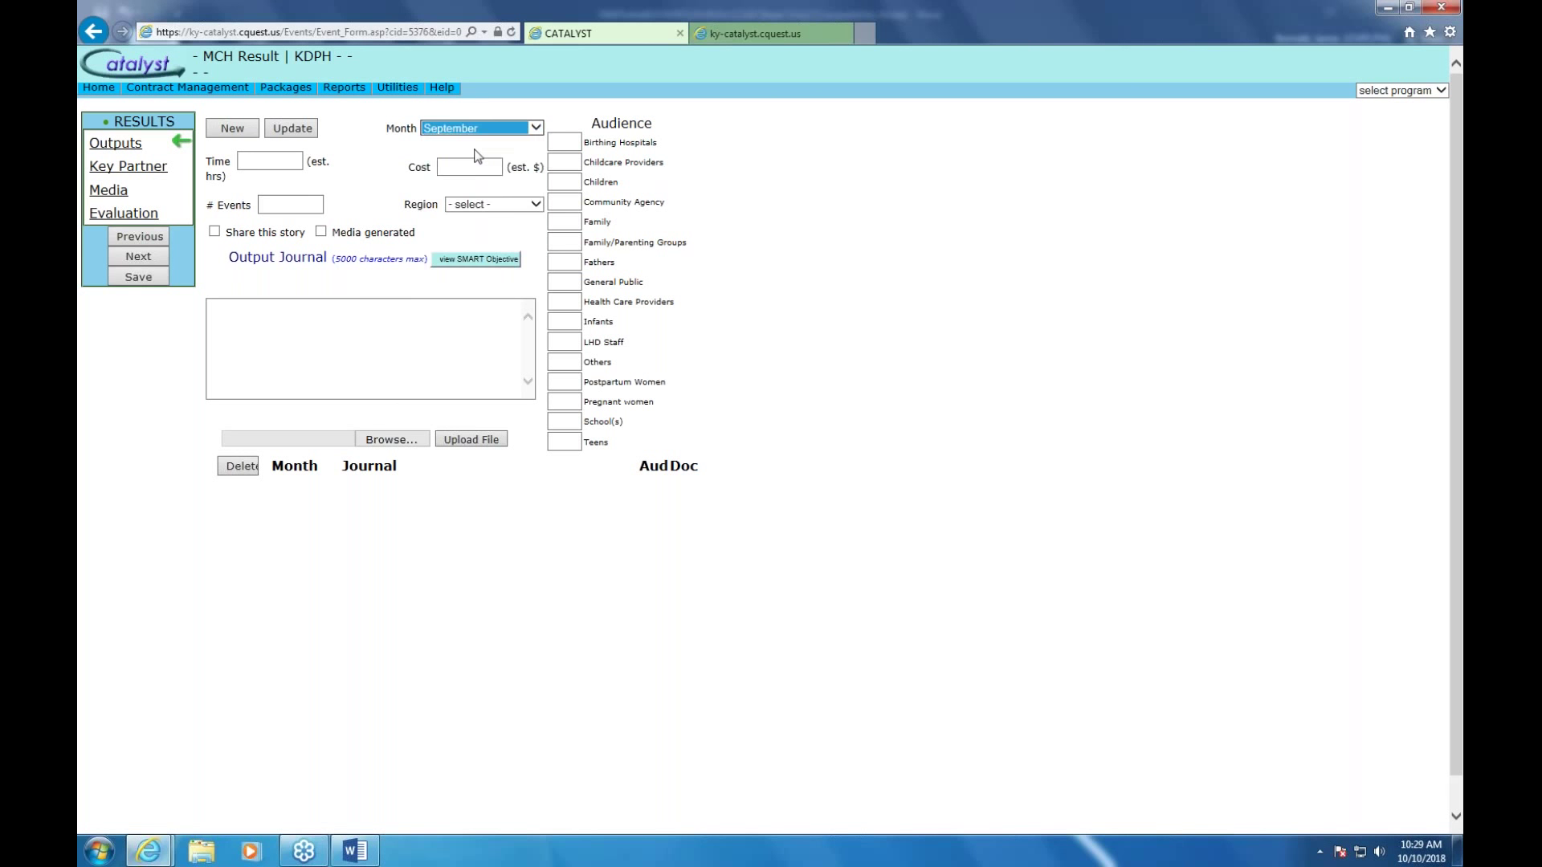
{"action": "left_click", "coordinate": [303, 211]}
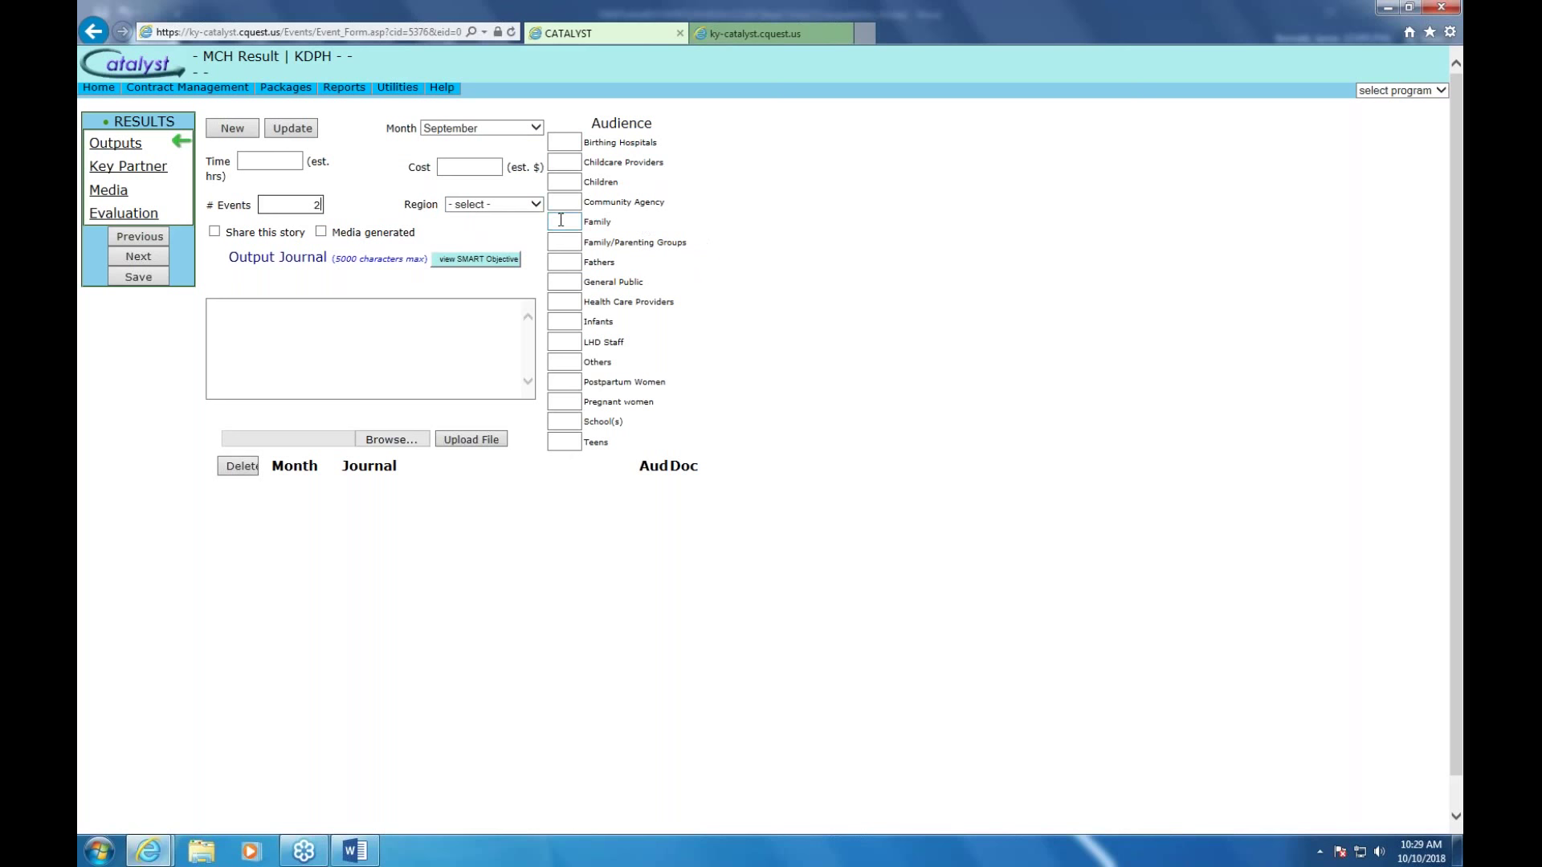
{"action": "left_click", "coordinate": [536, 206]}
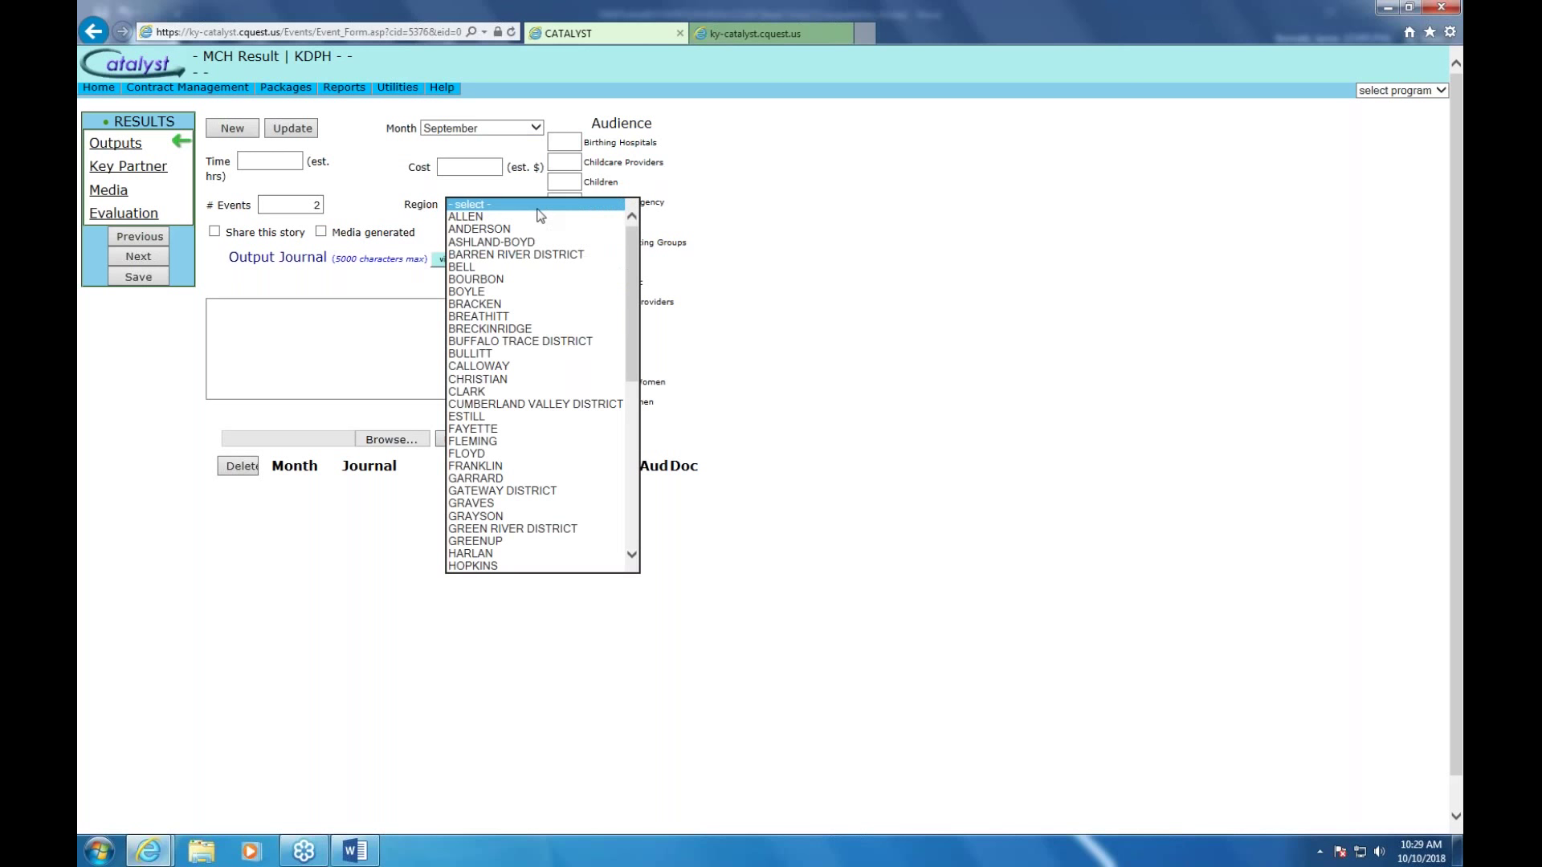
{"action": "left_click", "coordinate": [536, 206]}
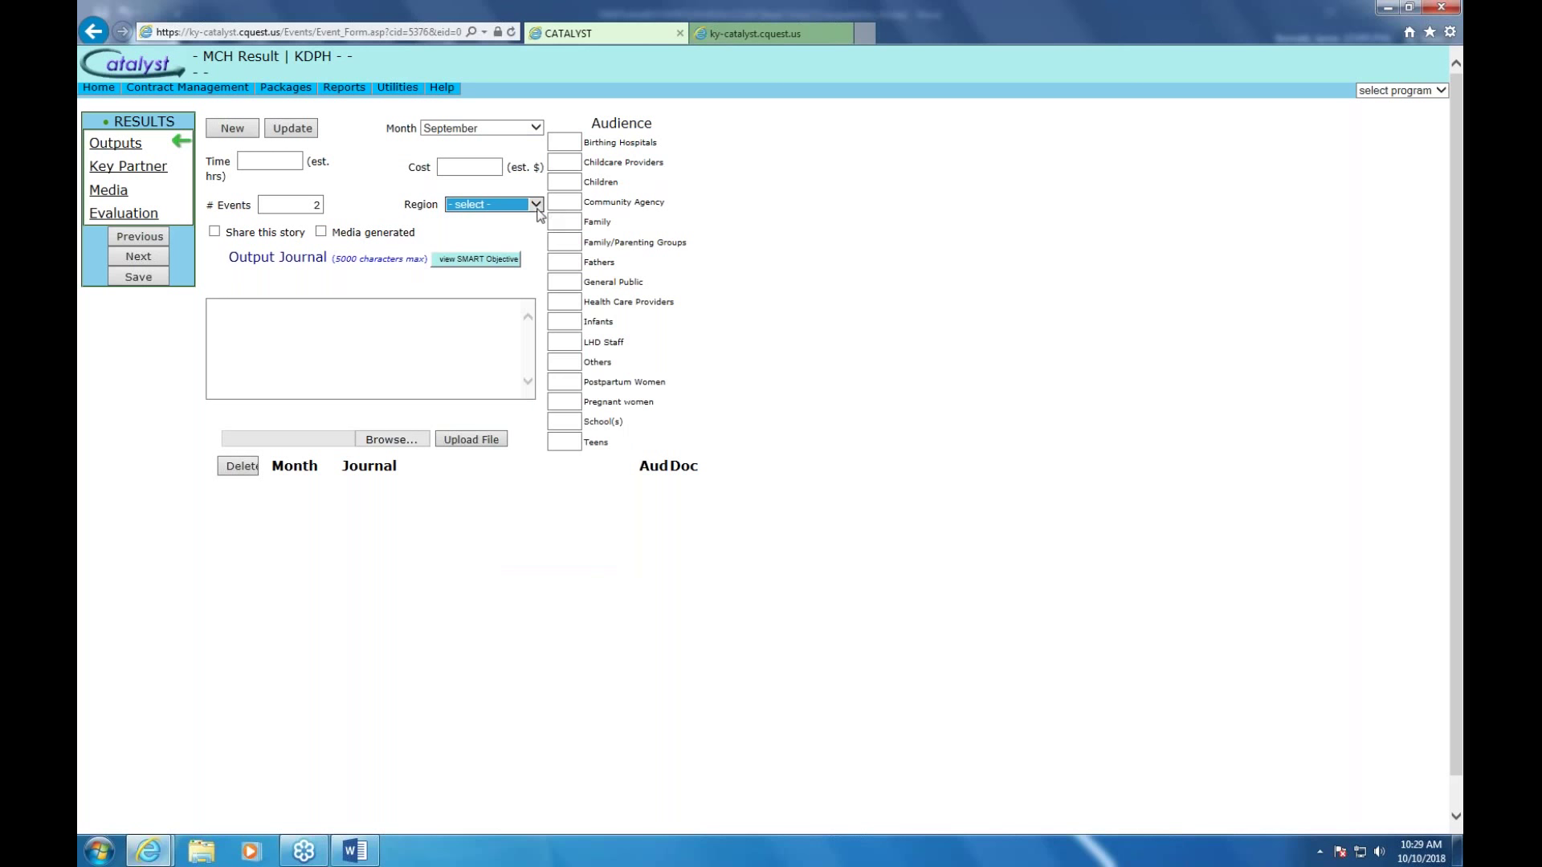
{"action": "left_click", "coordinate": [455, 323]}
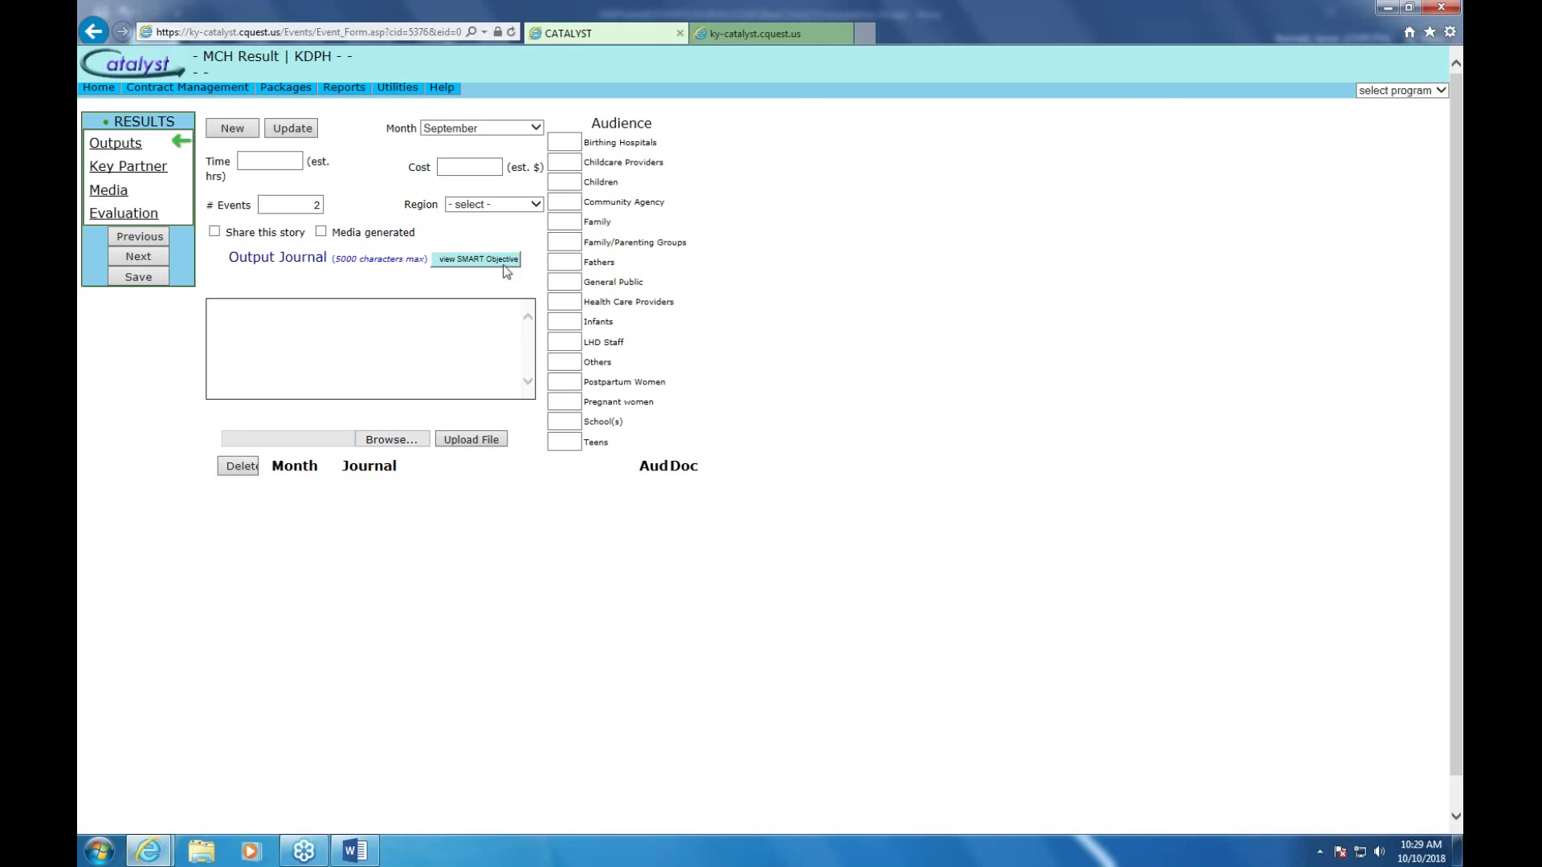
{"action": "mouse_move", "coordinate": [286, 95]}
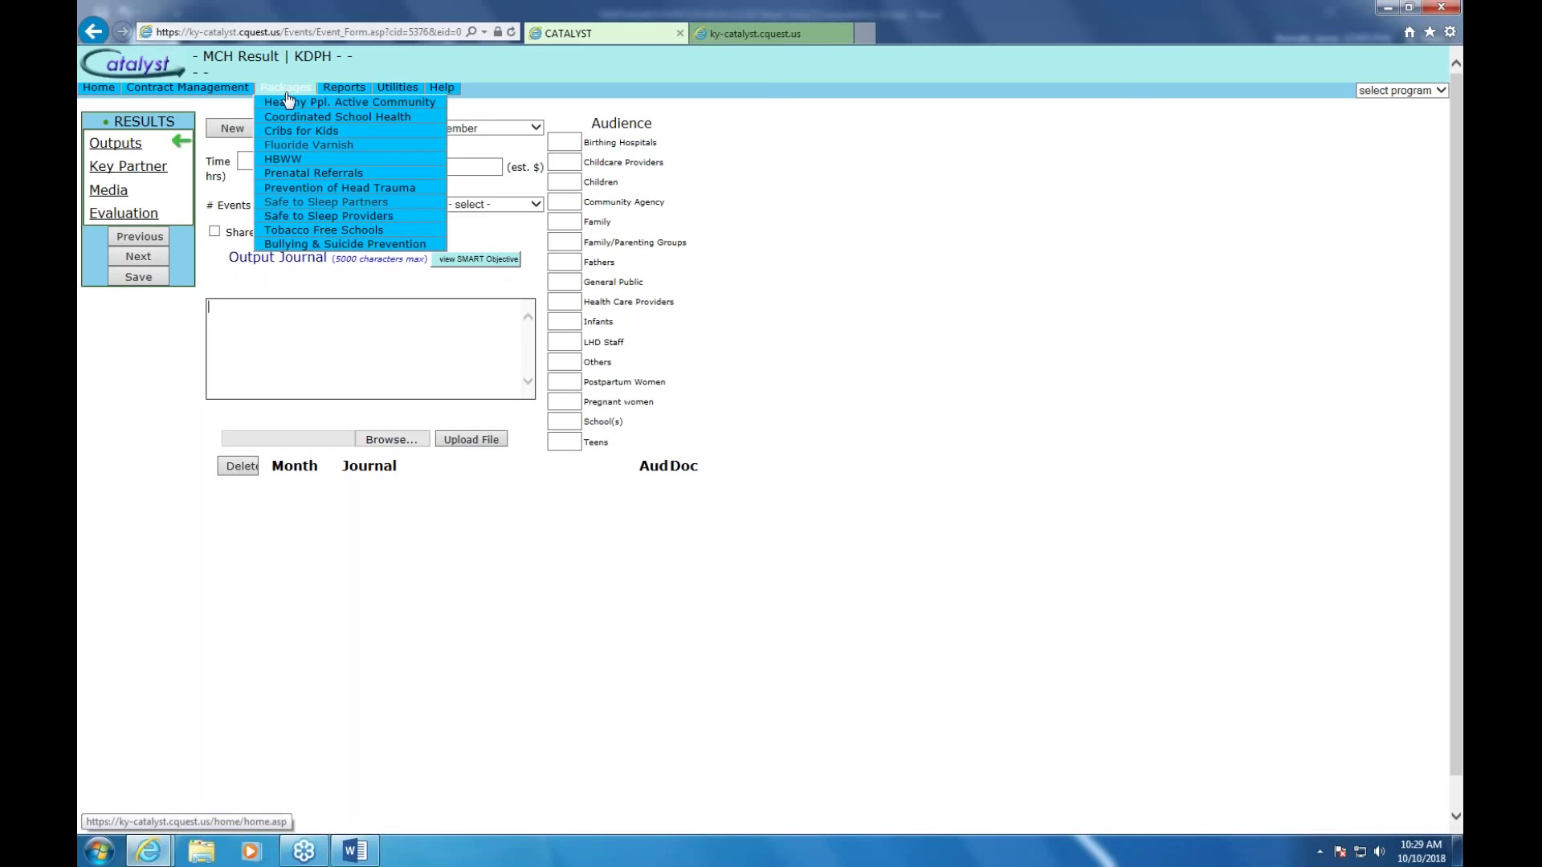
Open the Bullying & Suicide Prevention package PDF and scroll down to Step 3b
{"action": "left_click", "coordinate": [335, 243]}
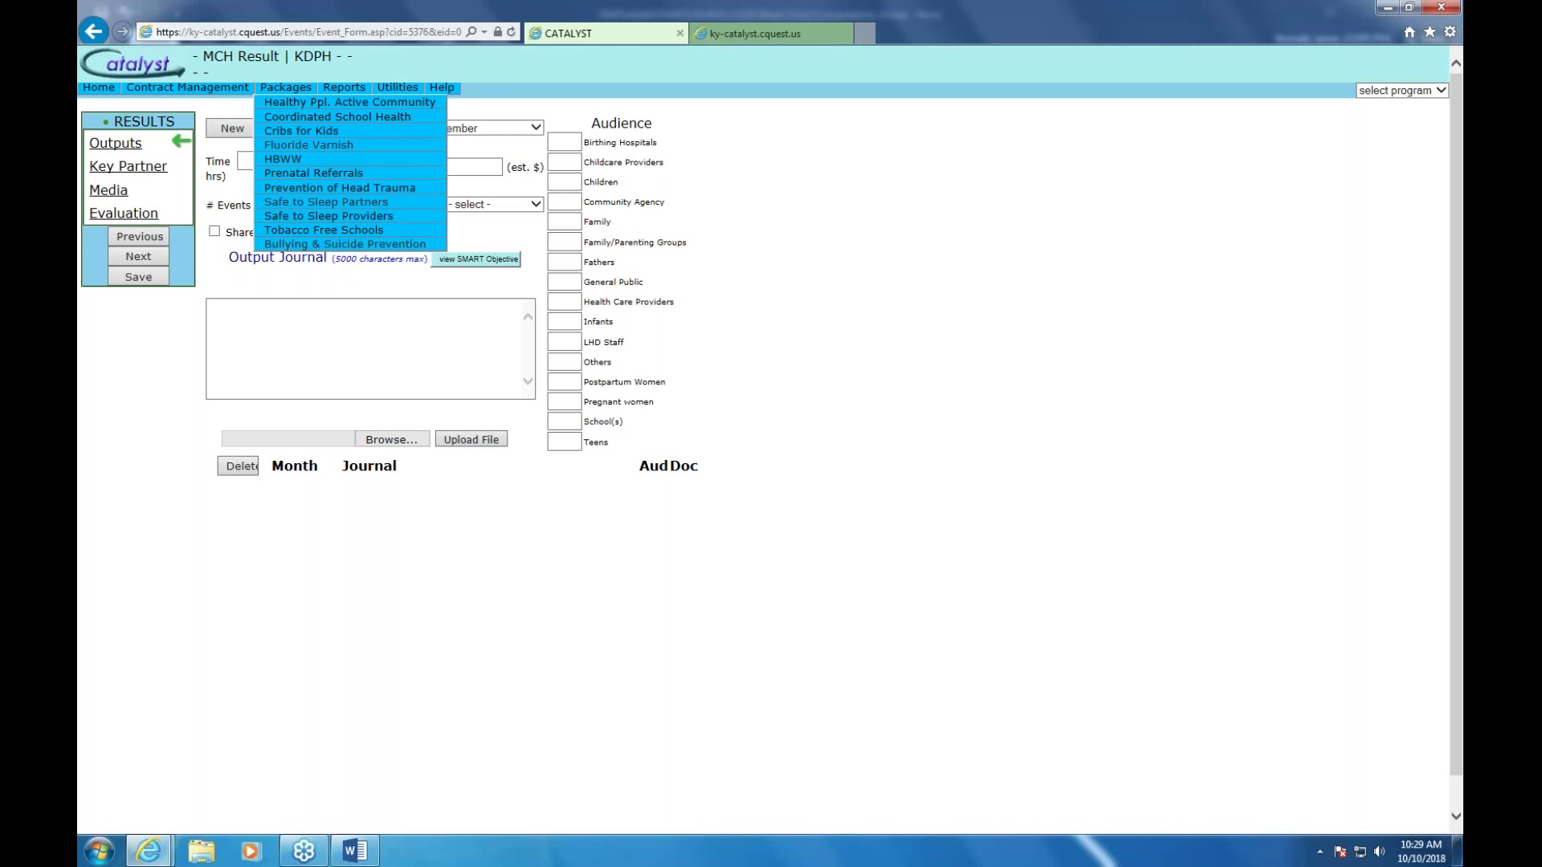
{"action": "left_click", "coordinate": [754, 34]}
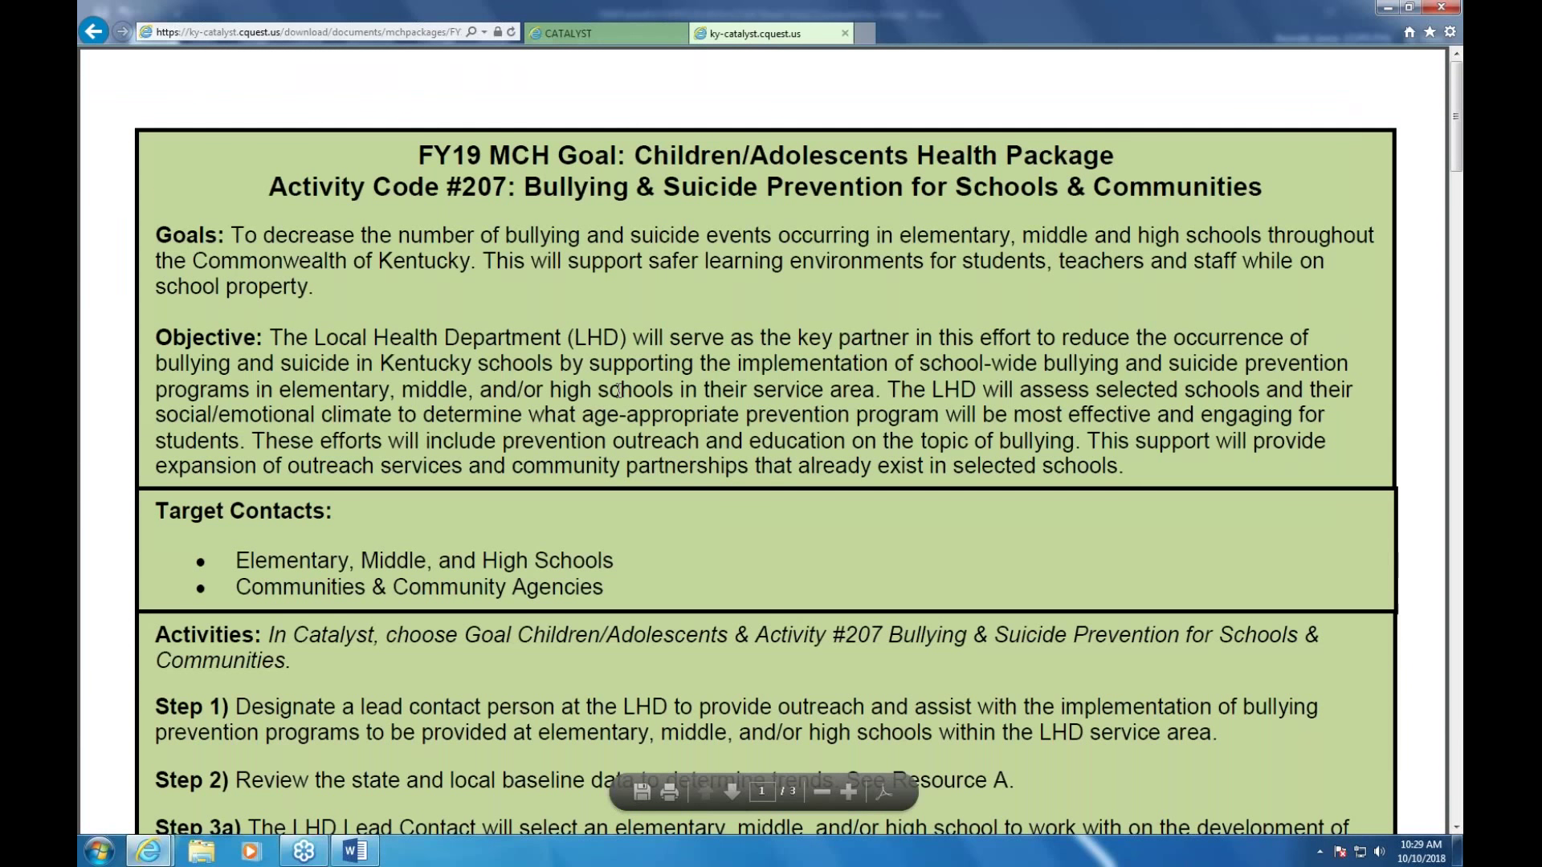
{"action": "scroll", "coordinate": [619, 390], "scroll_direction": "down", "scroll_amount": 5}
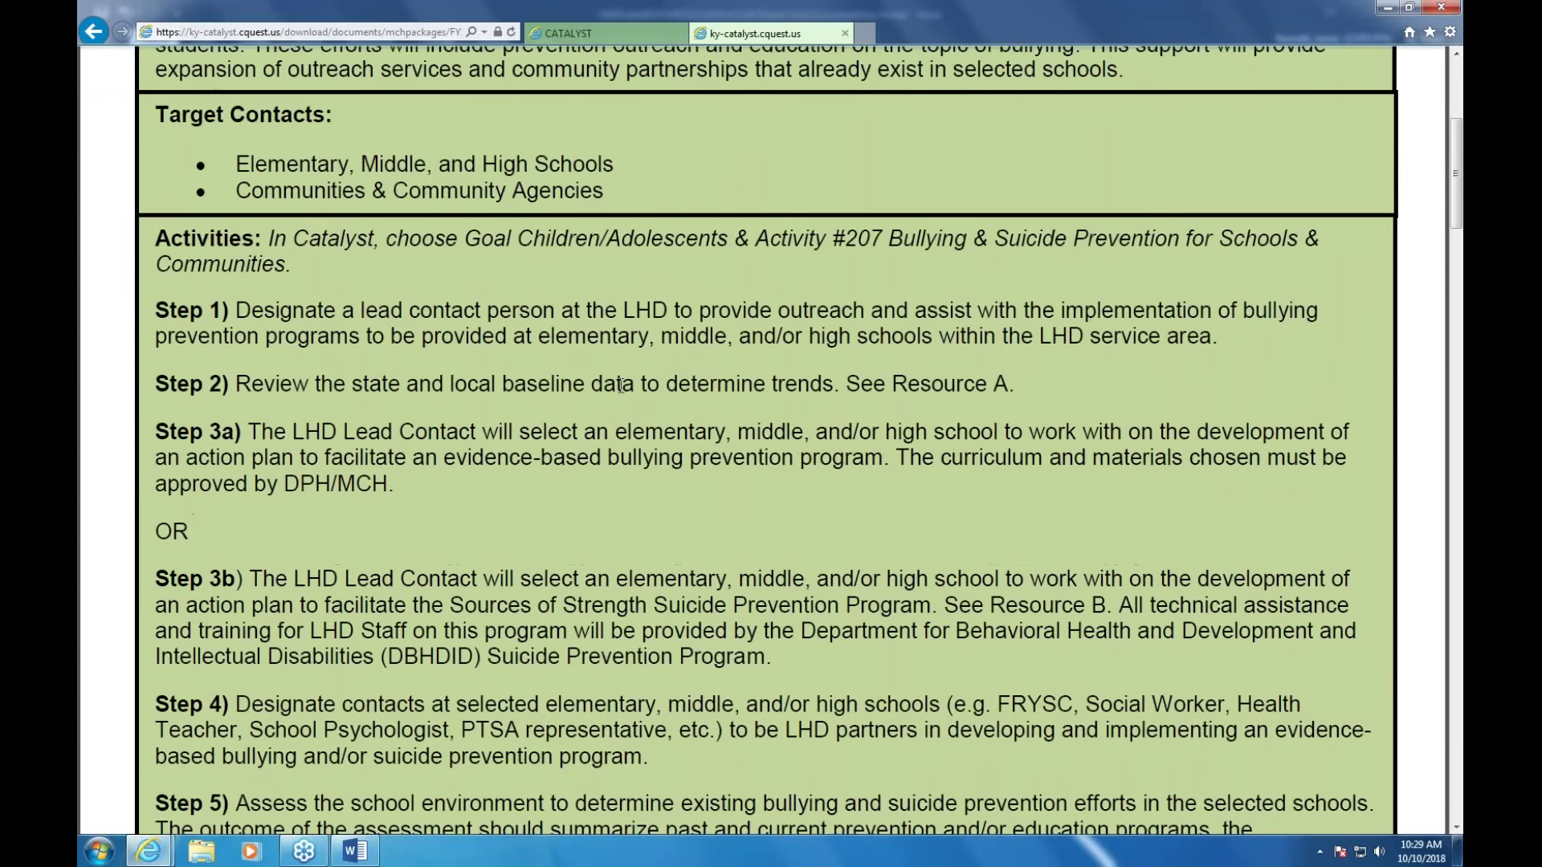
{"action": "scroll", "coordinate": [619, 386], "scroll_direction": "down", "scroll_amount": 3}
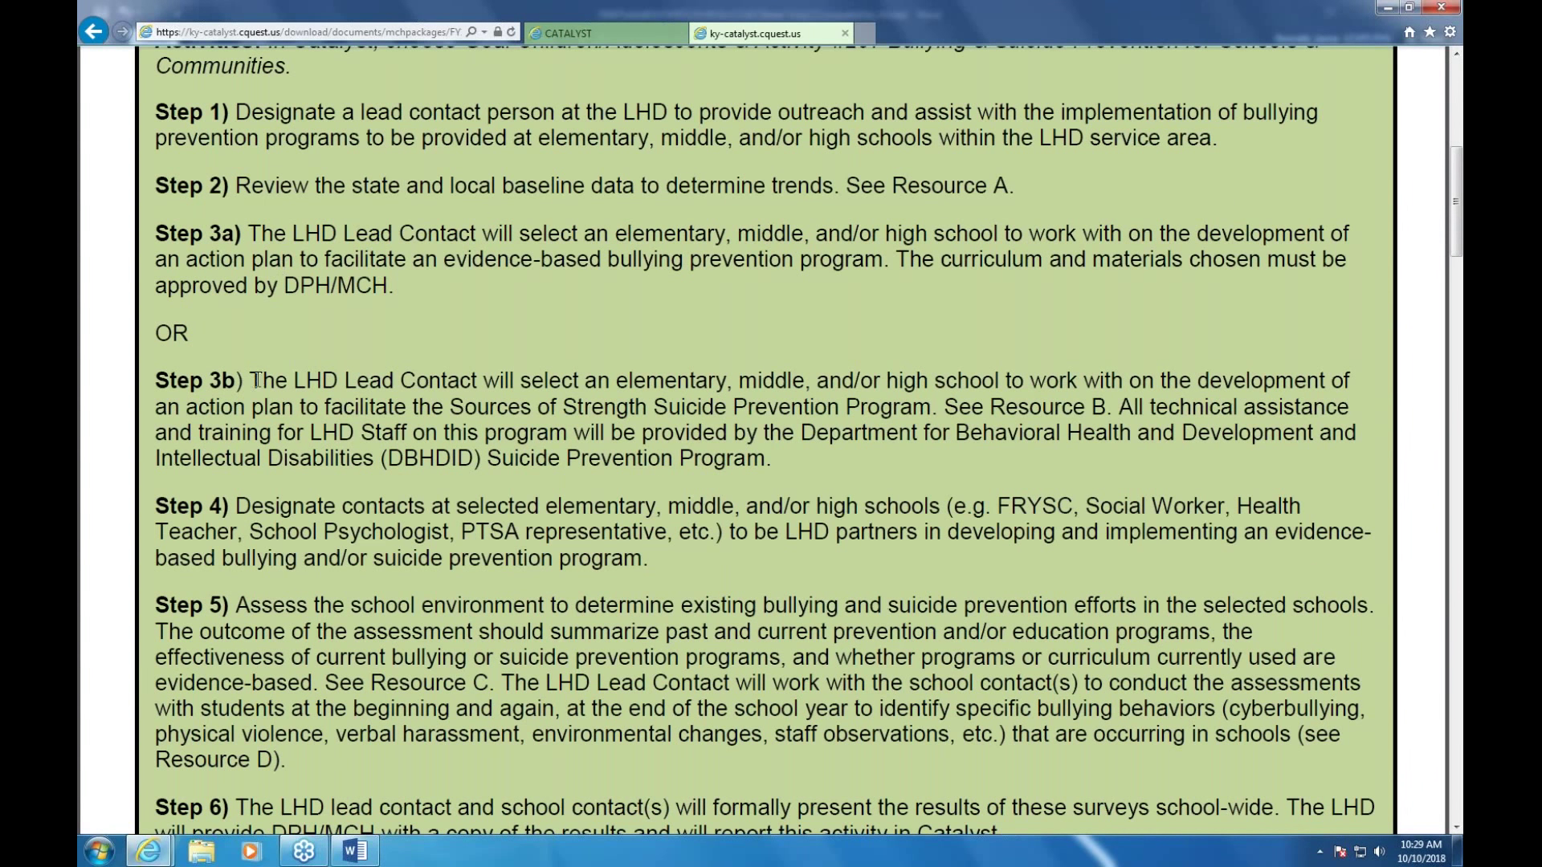
Copy the Step 3b paragraph and go back to the Catalyst Output Journal box
{"action": "left_click_drag", "start_coordinate": [255, 380], "coordinate": [776, 463]}
{"action": "right_click", "coordinate": [584, 427]}
{"action": "left_click", "coordinate": [618, 436]}
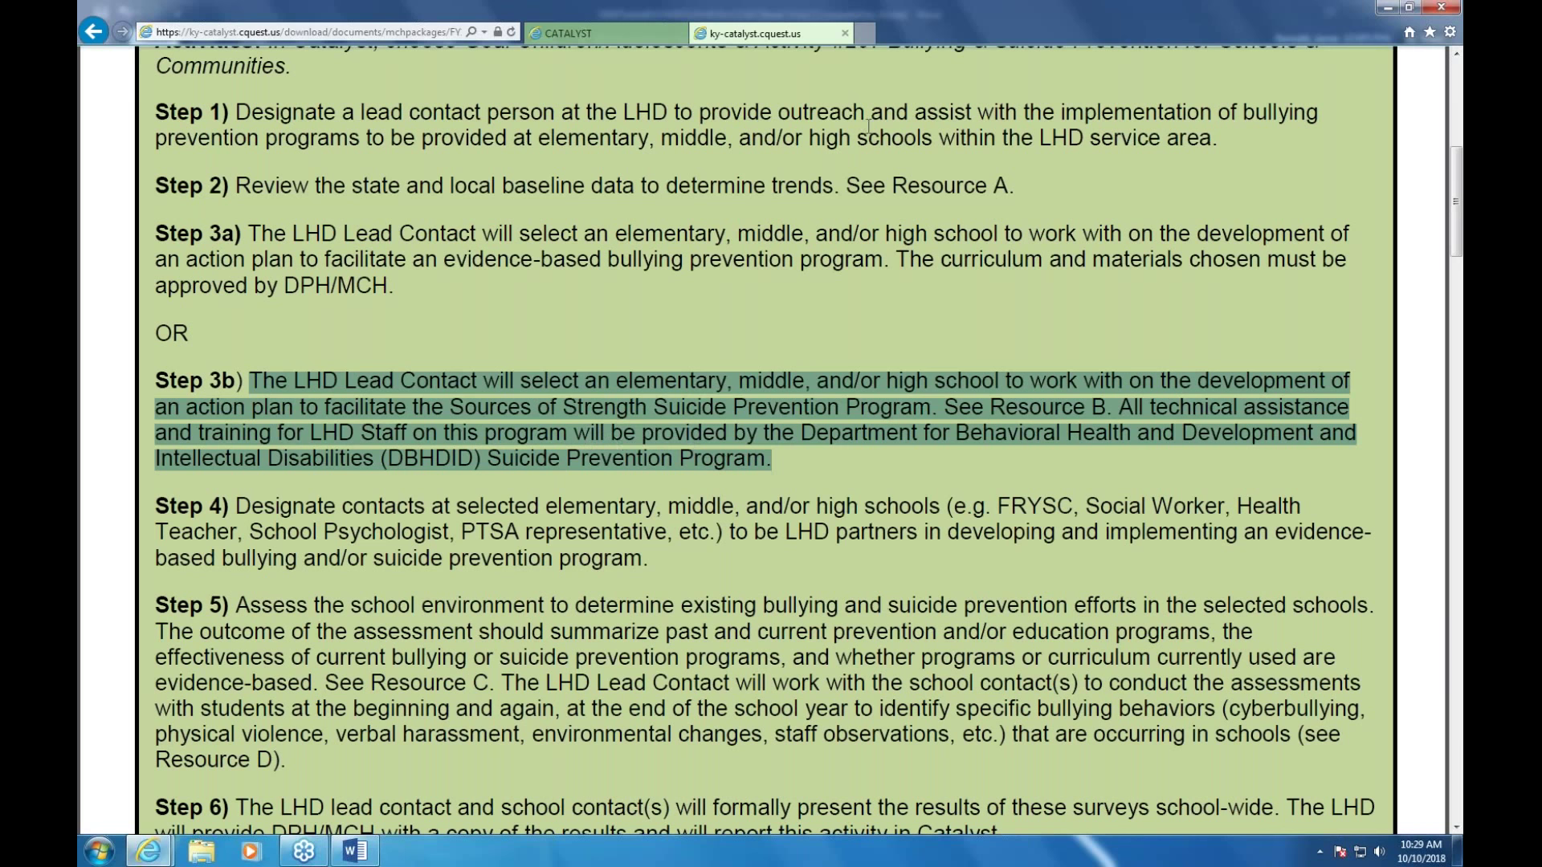
{"action": "left_click", "coordinate": [618, 30]}
{"action": "left_click", "coordinate": [235, 320]}
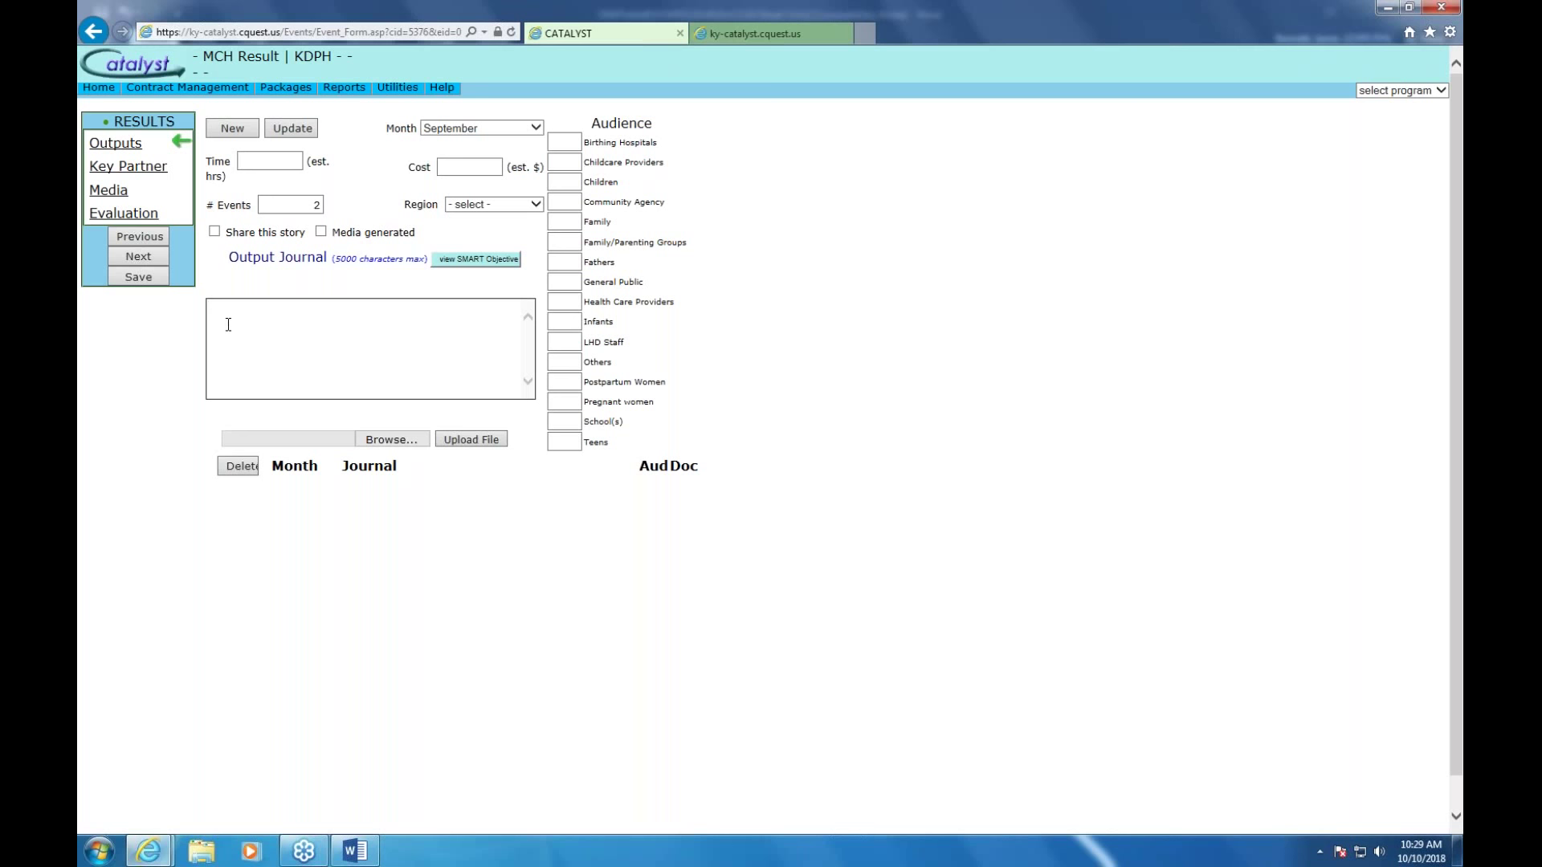
Paste the Step 3b Sources of Strength paragraph into the Output Journal
{"action": "right_click", "coordinate": [225, 326]}
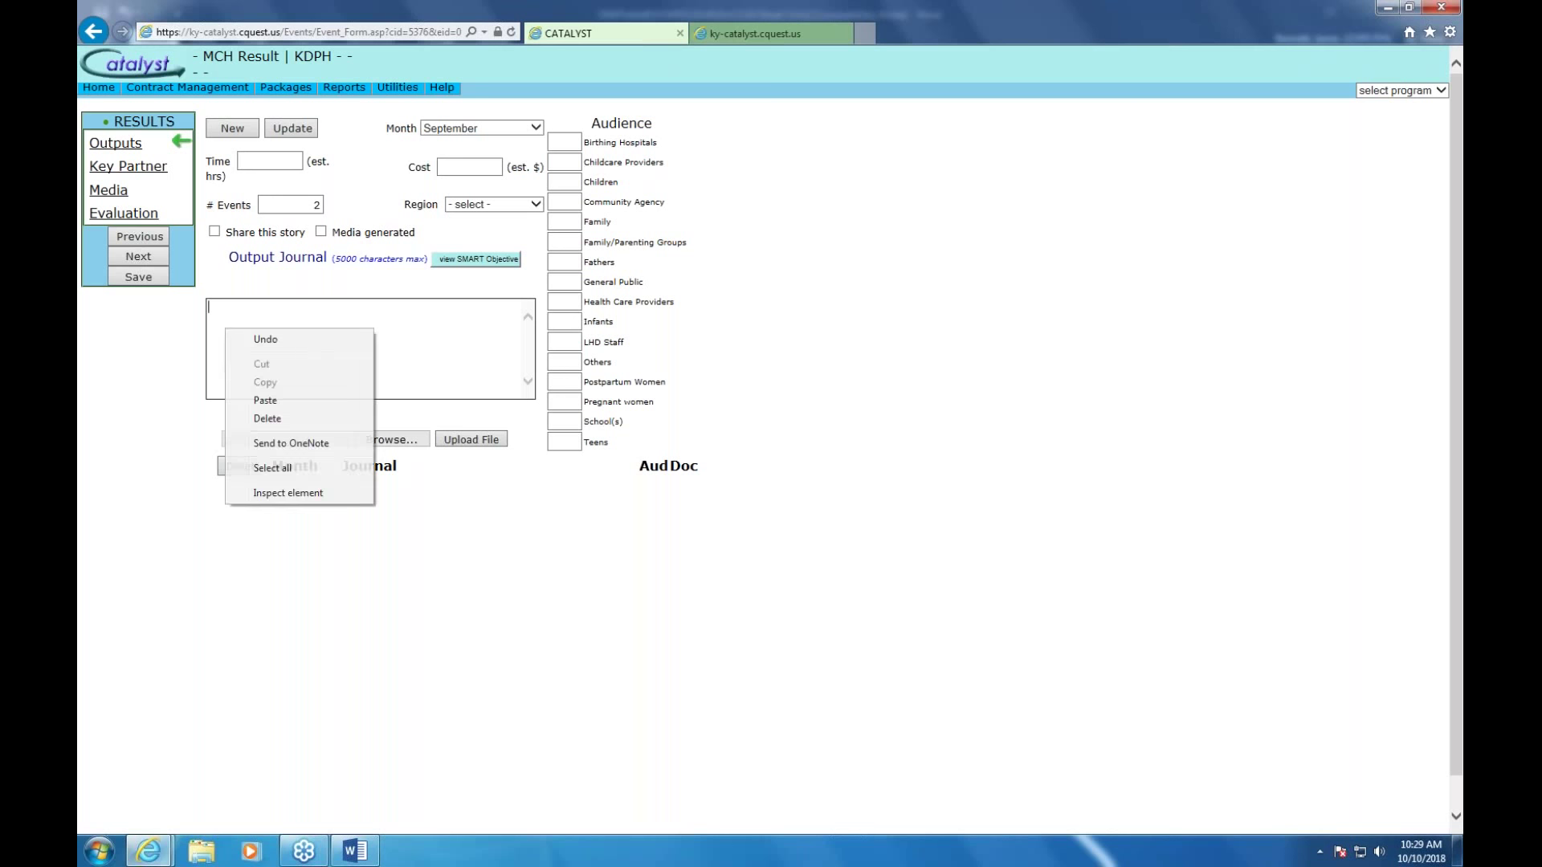
{"action": "left_click", "coordinate": [279, 403]}
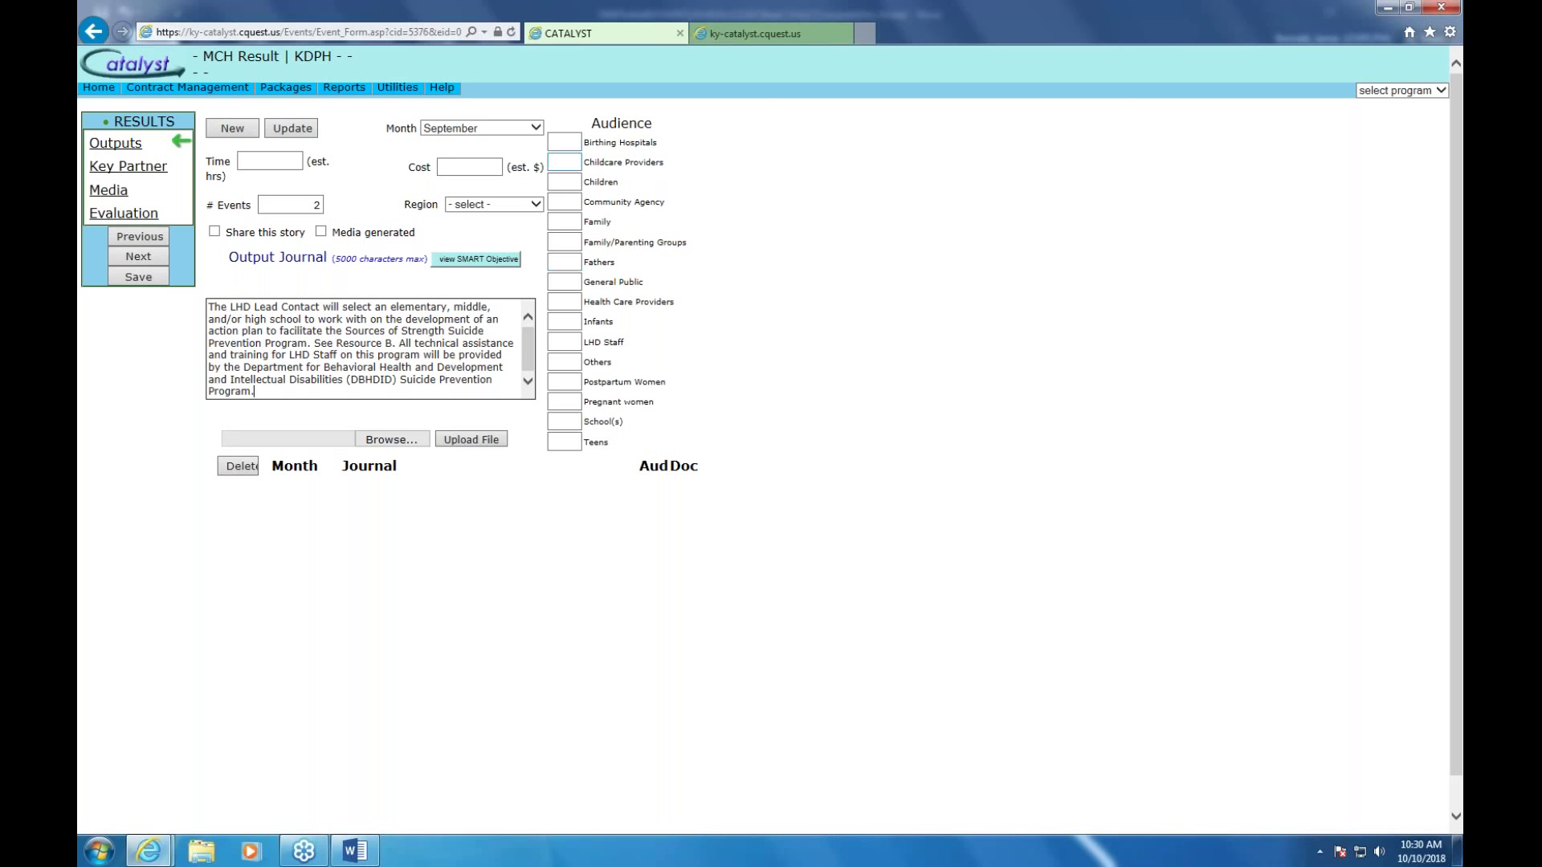
Go back from the suicide-prevention event form, prompting the leave-page confirmation
{"action": "left_click", "coordinate": [573, 186]}
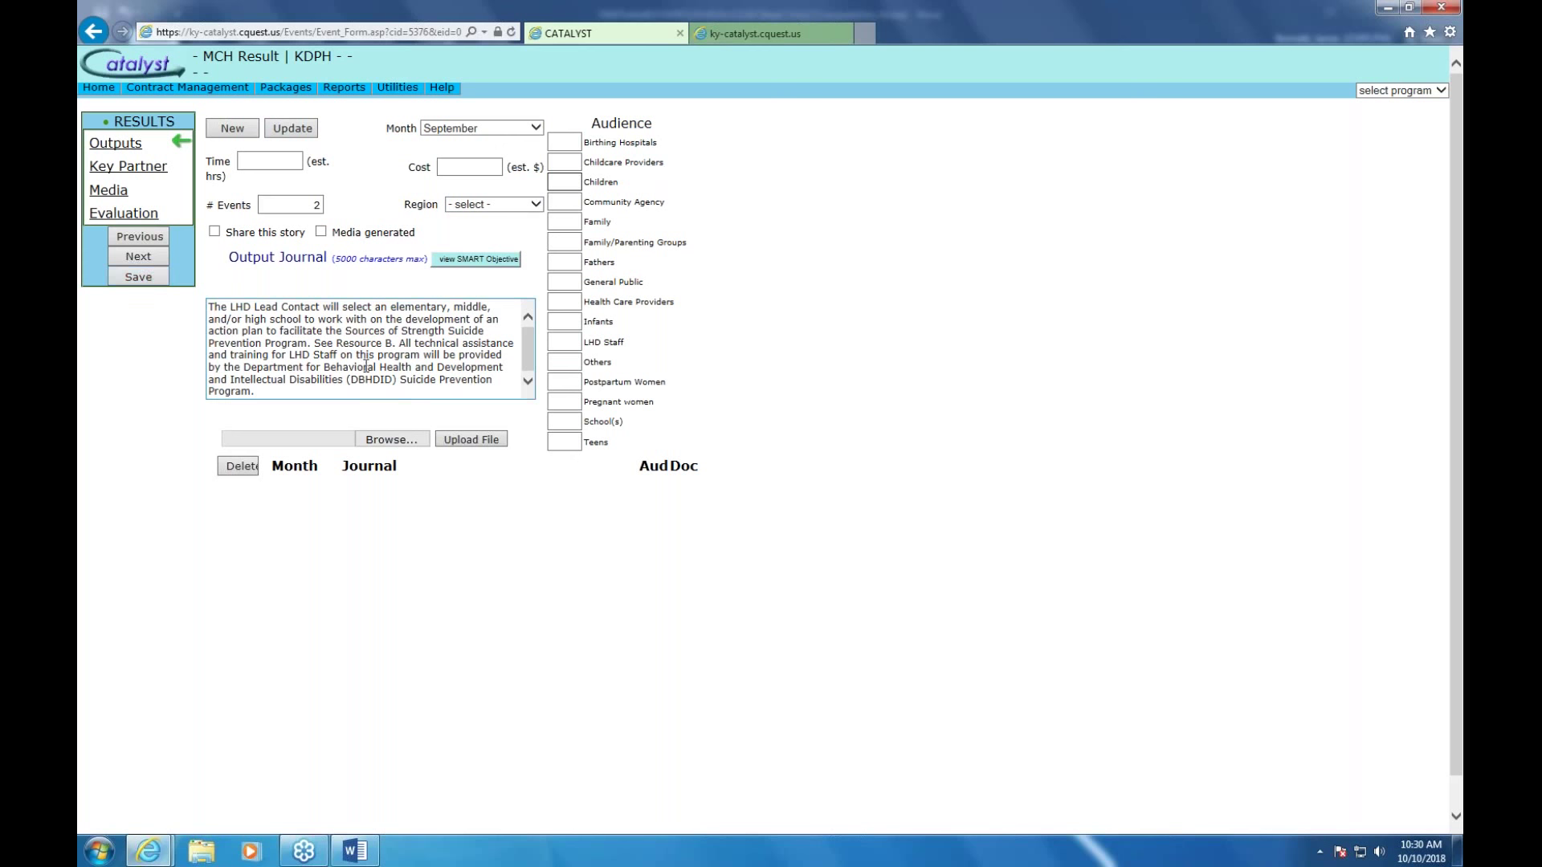
{"action": "left_click", "coordinate": [93, 31]}
Confirm 'Leave this page' to return to the Event Saved MCH Find Result list
{"action": "left_click", "coordinate": [703, 429]}
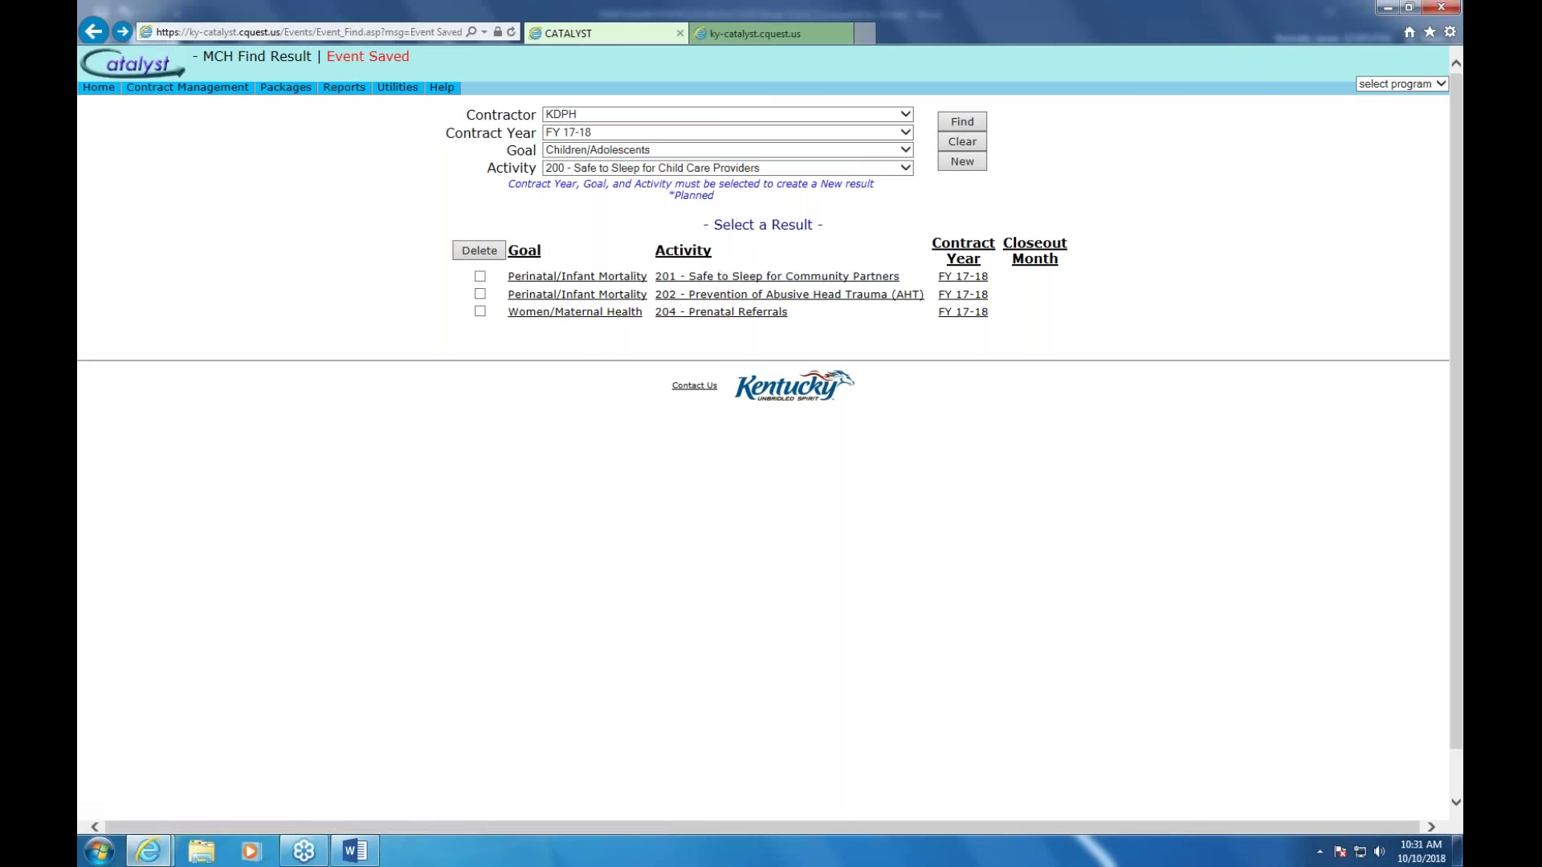
Open FY 17-18 result 201 - Safe to Sleep for Community Partners
{"action": "left_click", "coordinate": [720, 279]}
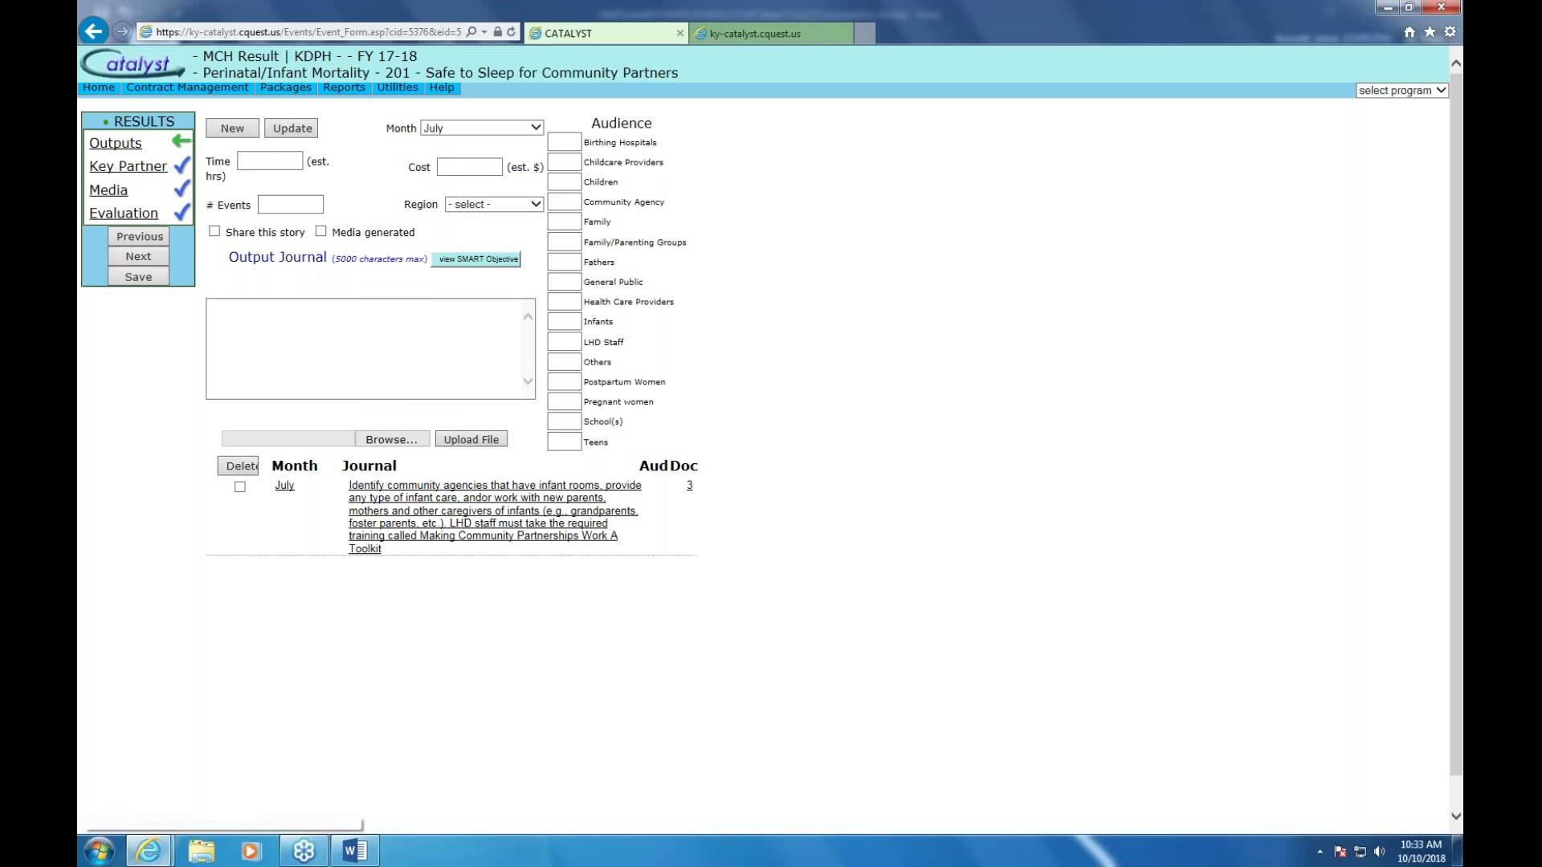
Start a new key partner entry named 'abc school' on result 201's Key Partner page
{"action": "left_click", "coordinate": [138, 170]}
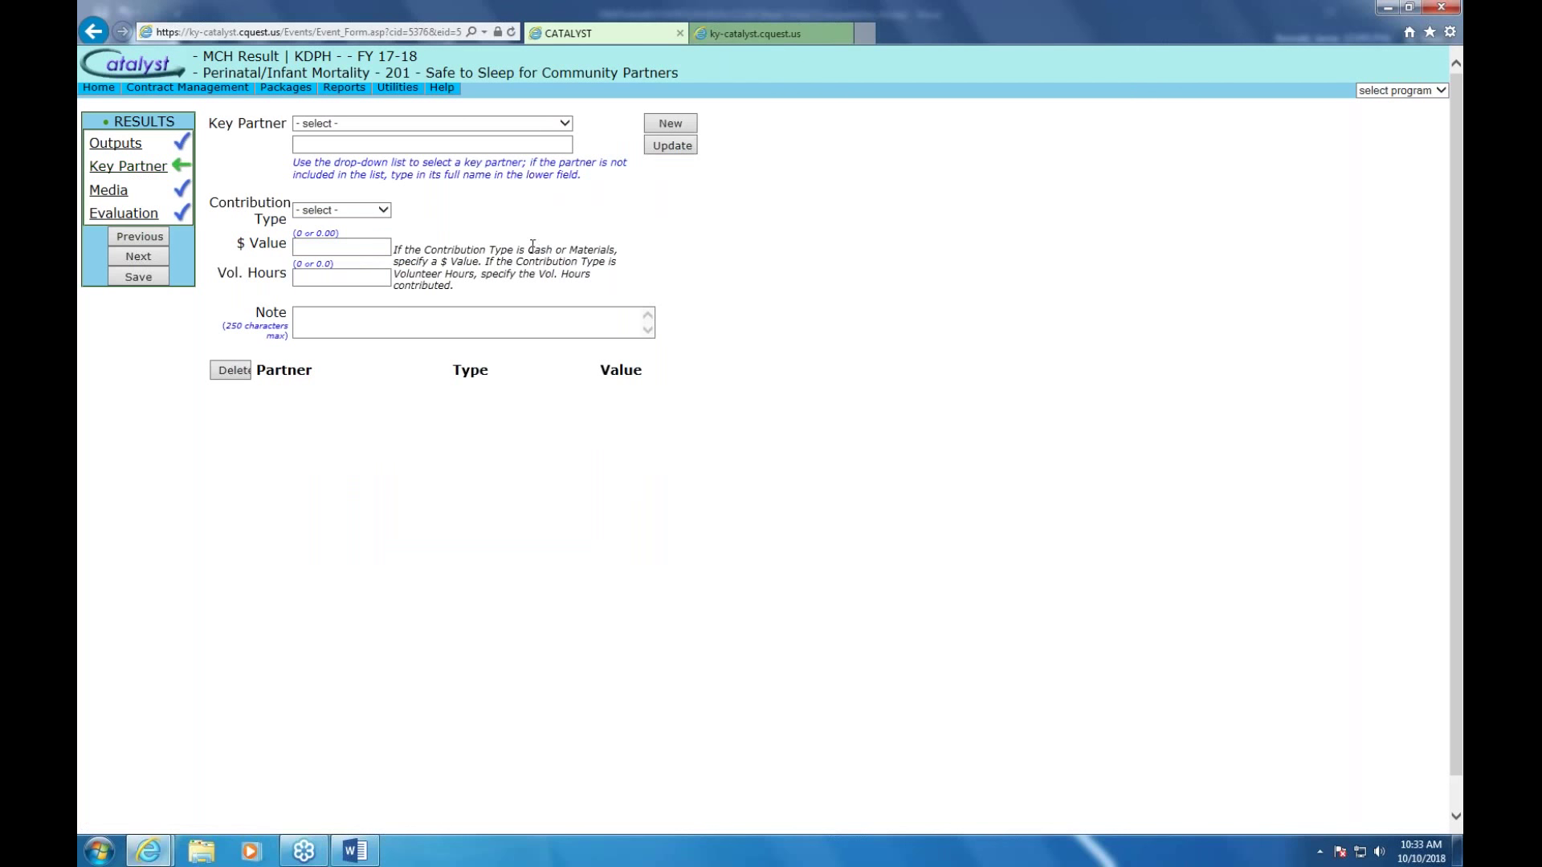
{"action": "left_click", "coordinate": [566, 124]}
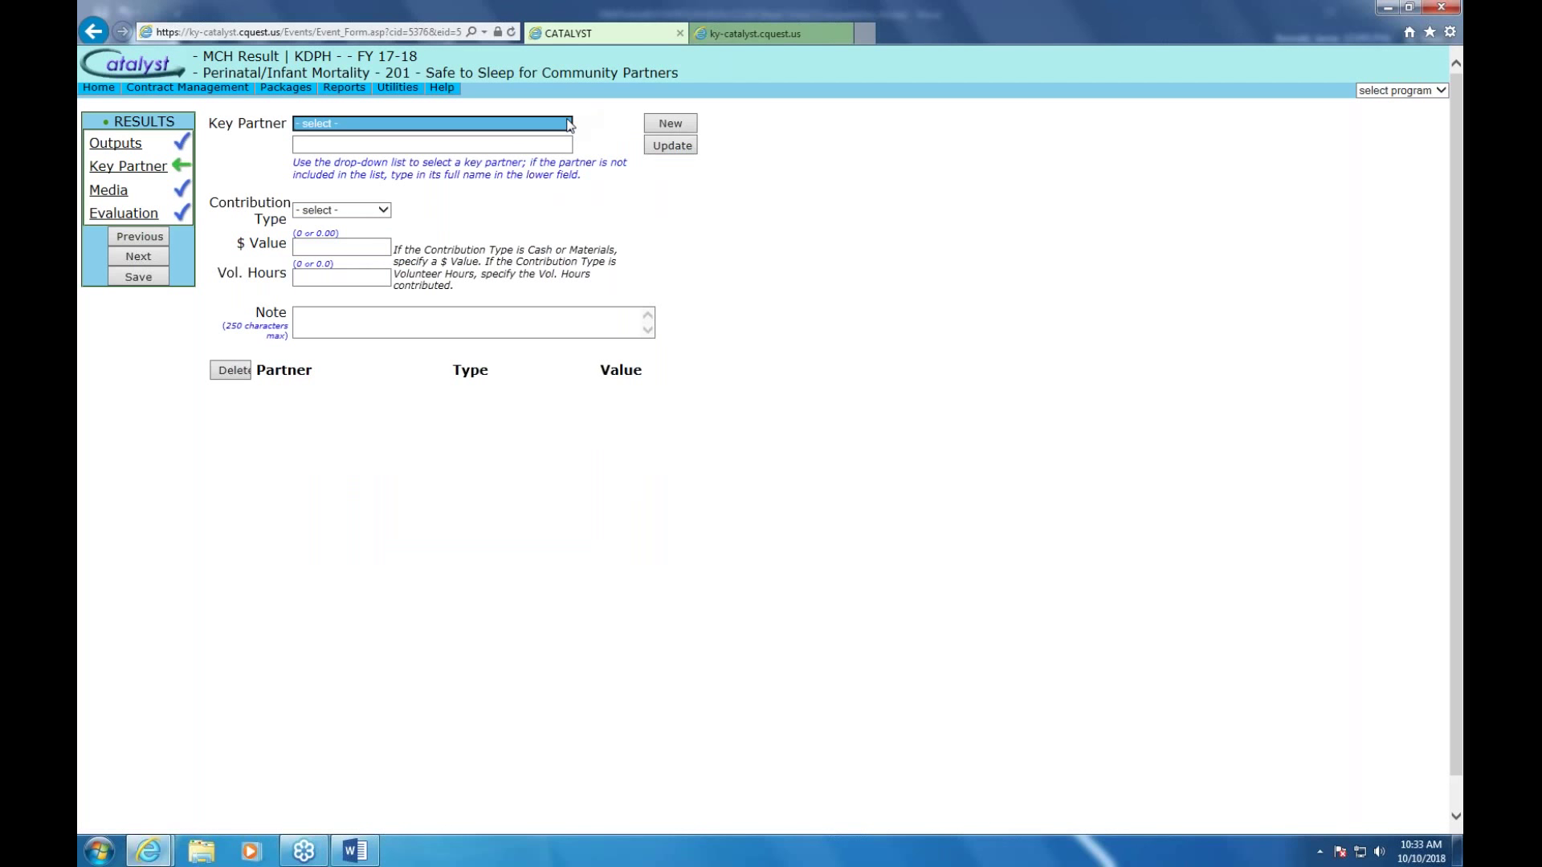
{"action": "key", "text": "Tab"}
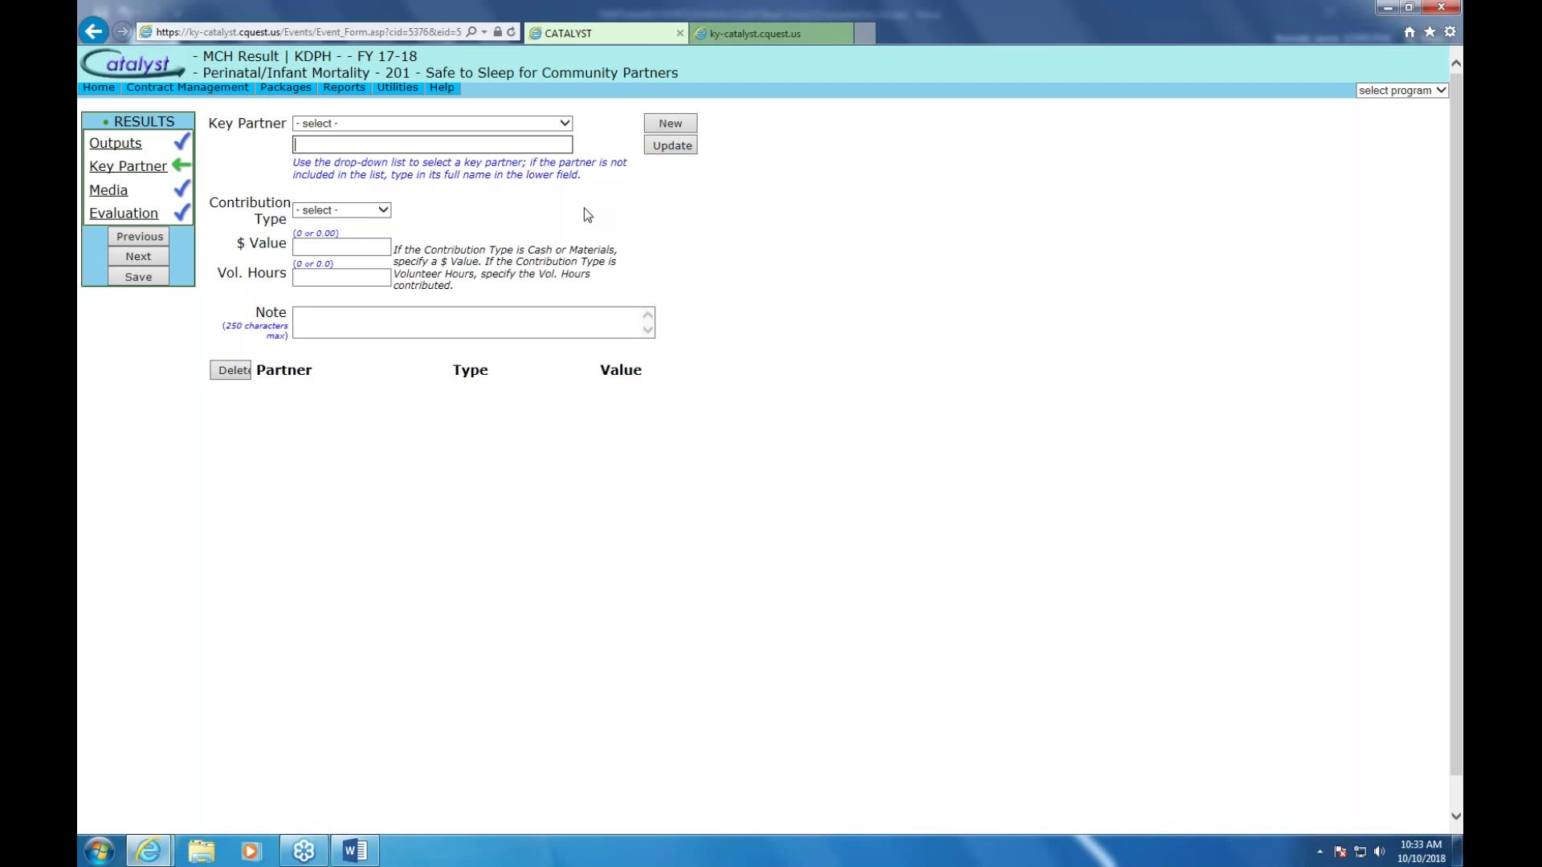
{"action": "type", "text": "abc school"}
{"action": "left_click", "coordinate": [384, 212]}
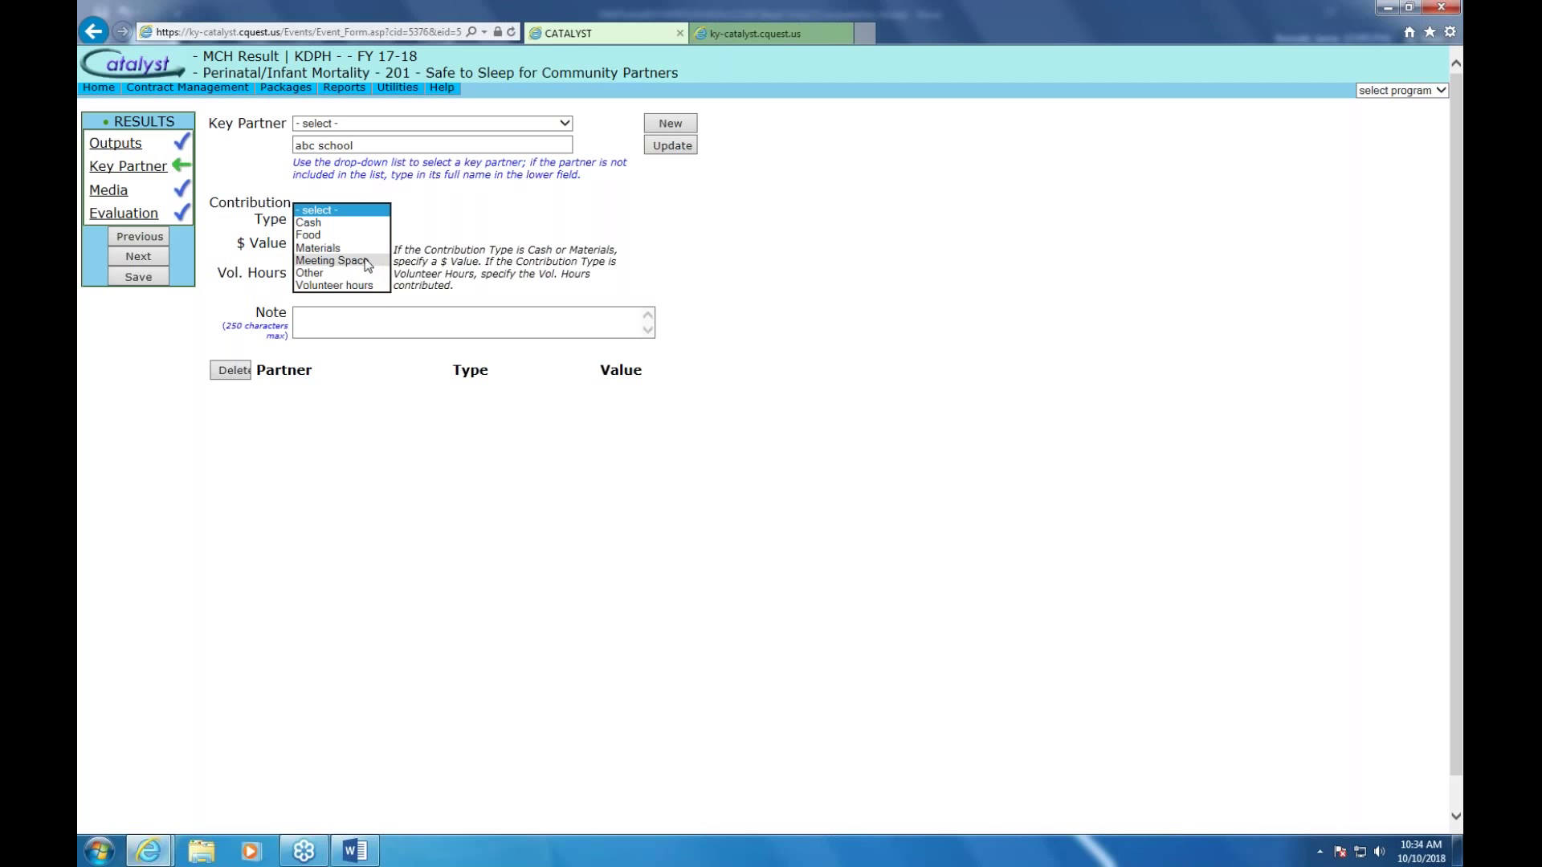
Add abc school as a Meeting Space partner with the note 'teen meeting and strategizing'
{"action": "left_click", "coordinate": [367, 261]}
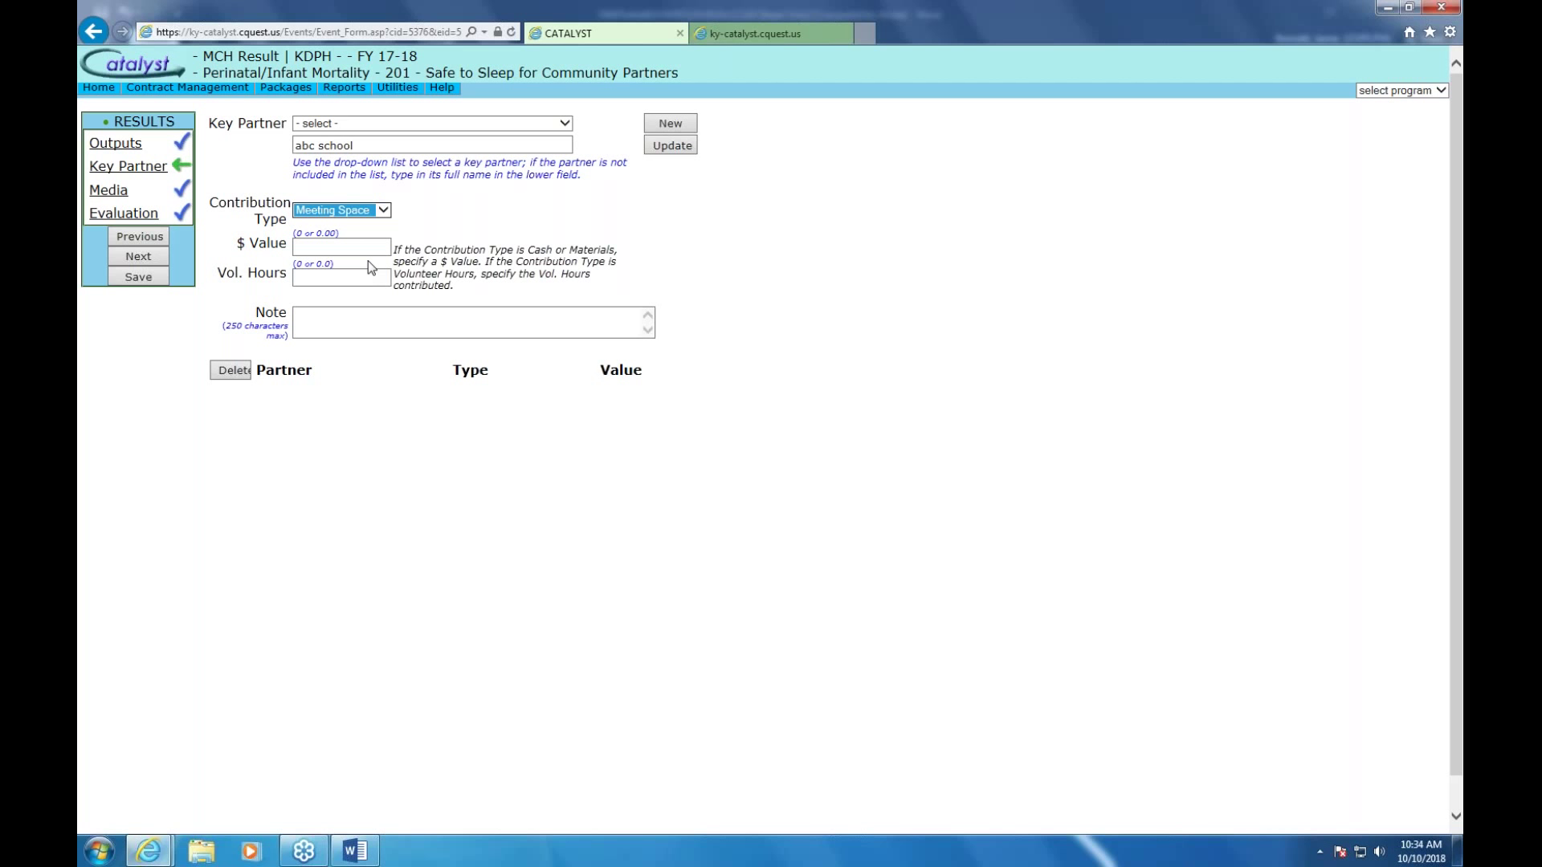
{"action": "left_click", "coordinate": [359, 315]}
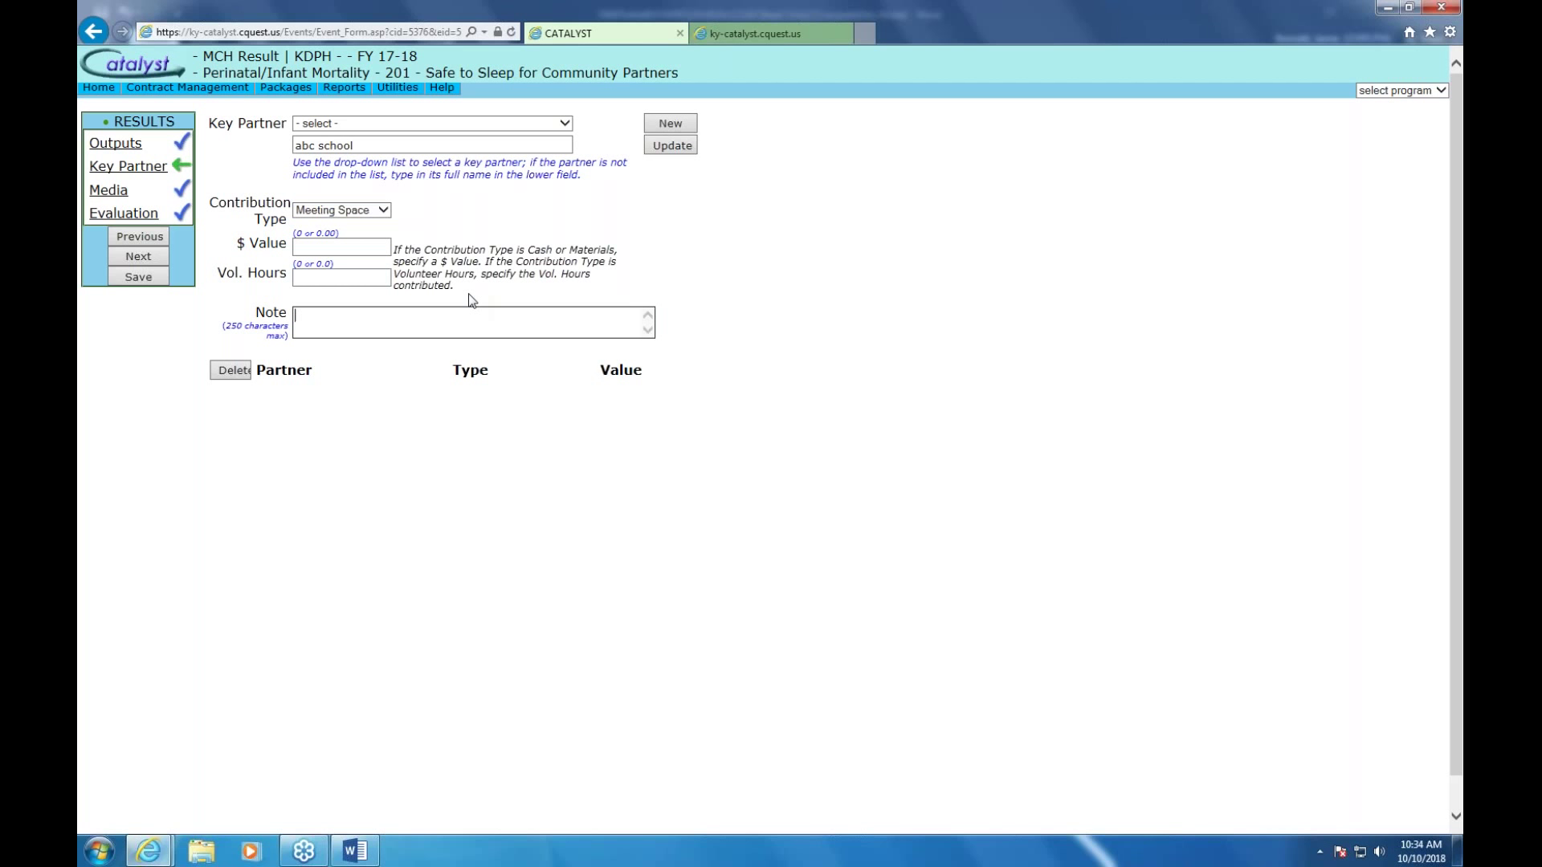
{"action": "type", "text": "teen meeting and st"}
{"action": "type", "text": "rategizing"}
{"action": "left_click", "coordinate": [671, 147]}
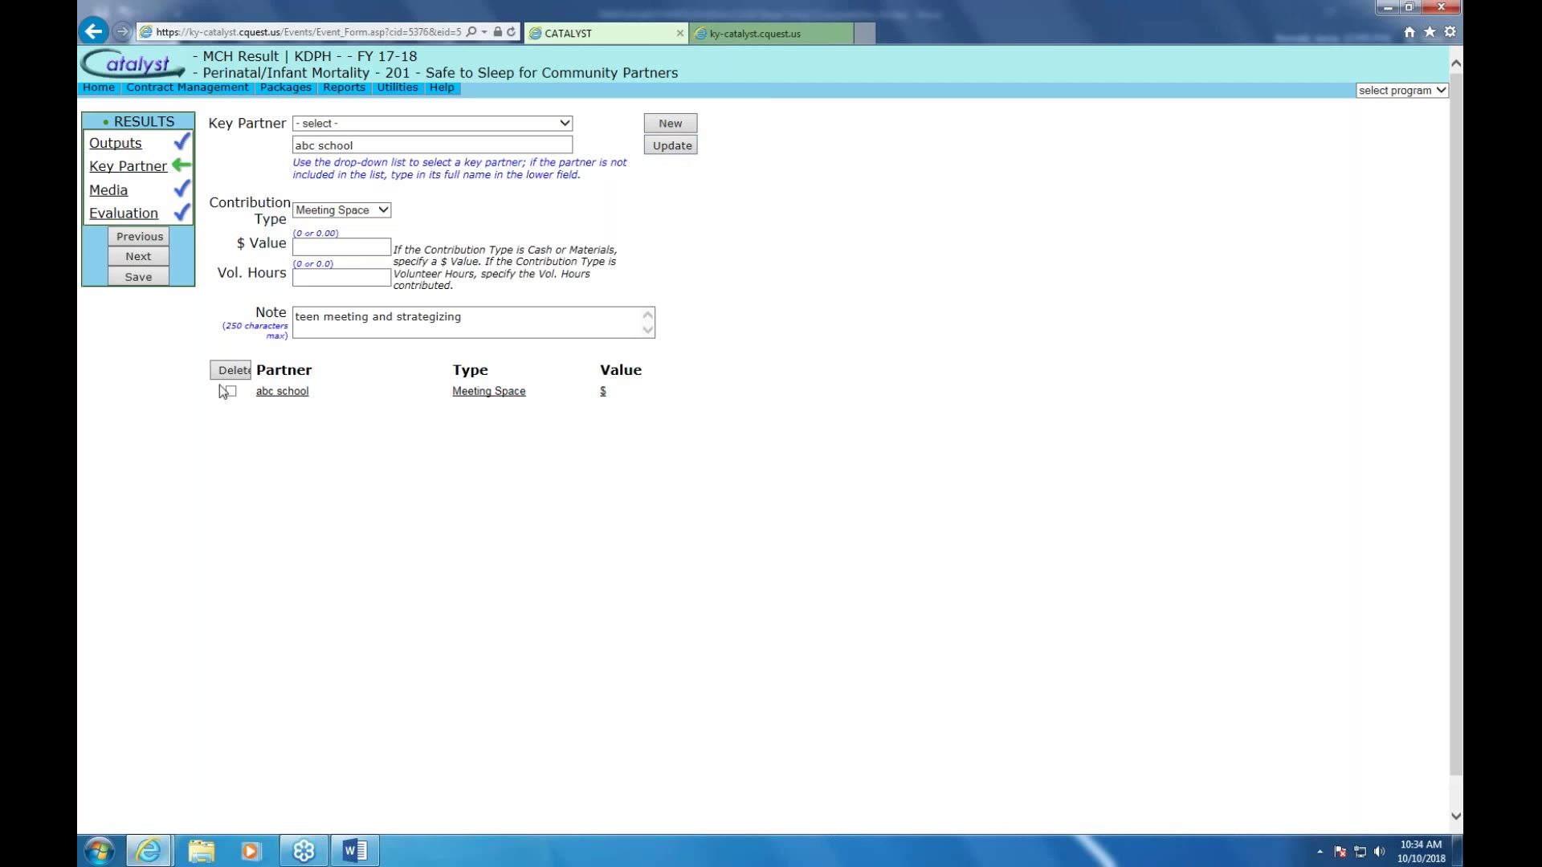
Save and reopen result 201, then begin an August, earned, Newspaper media entry
{"action": "left_click", "coordinate": [137, 277]}
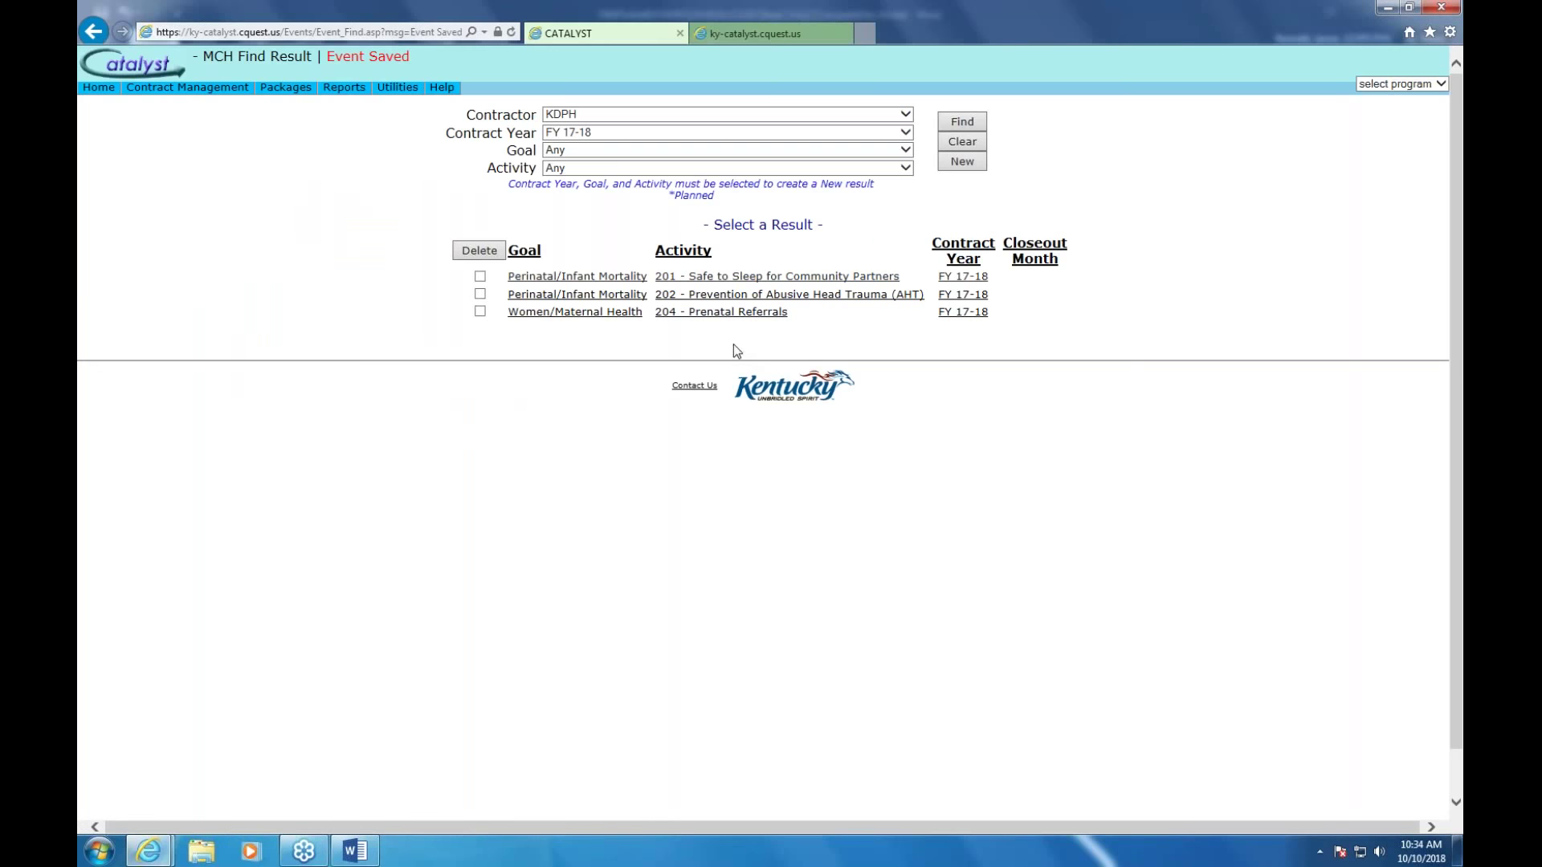
{"action": "left_click", "coordinate": [751, 277]}
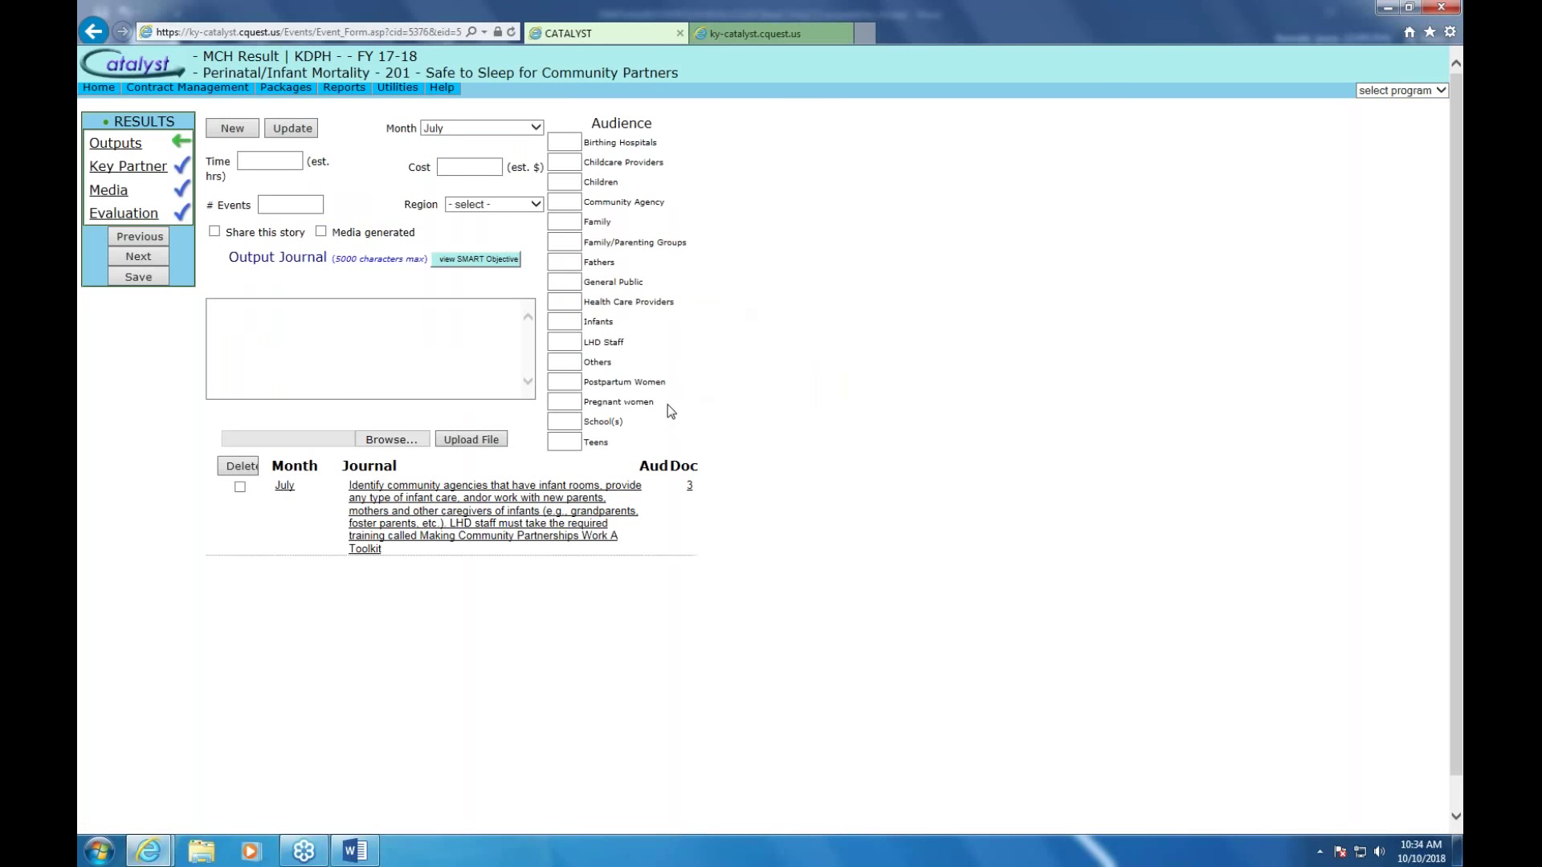
{"action": "left_click", "coordinate": [121, 199]}
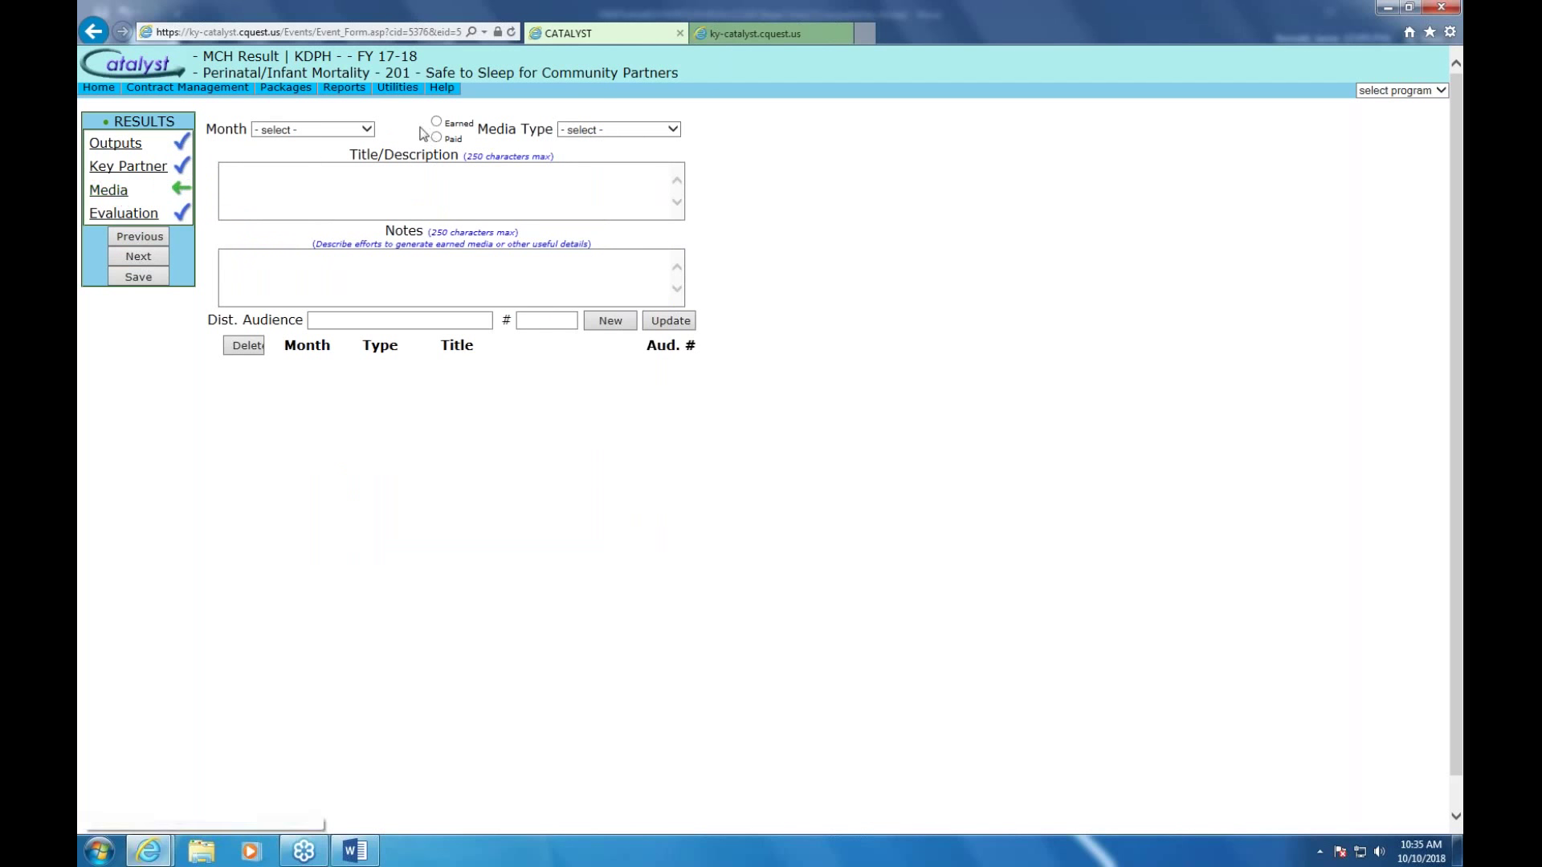
{"action": "left_click", "coordinate": [370, 131]}
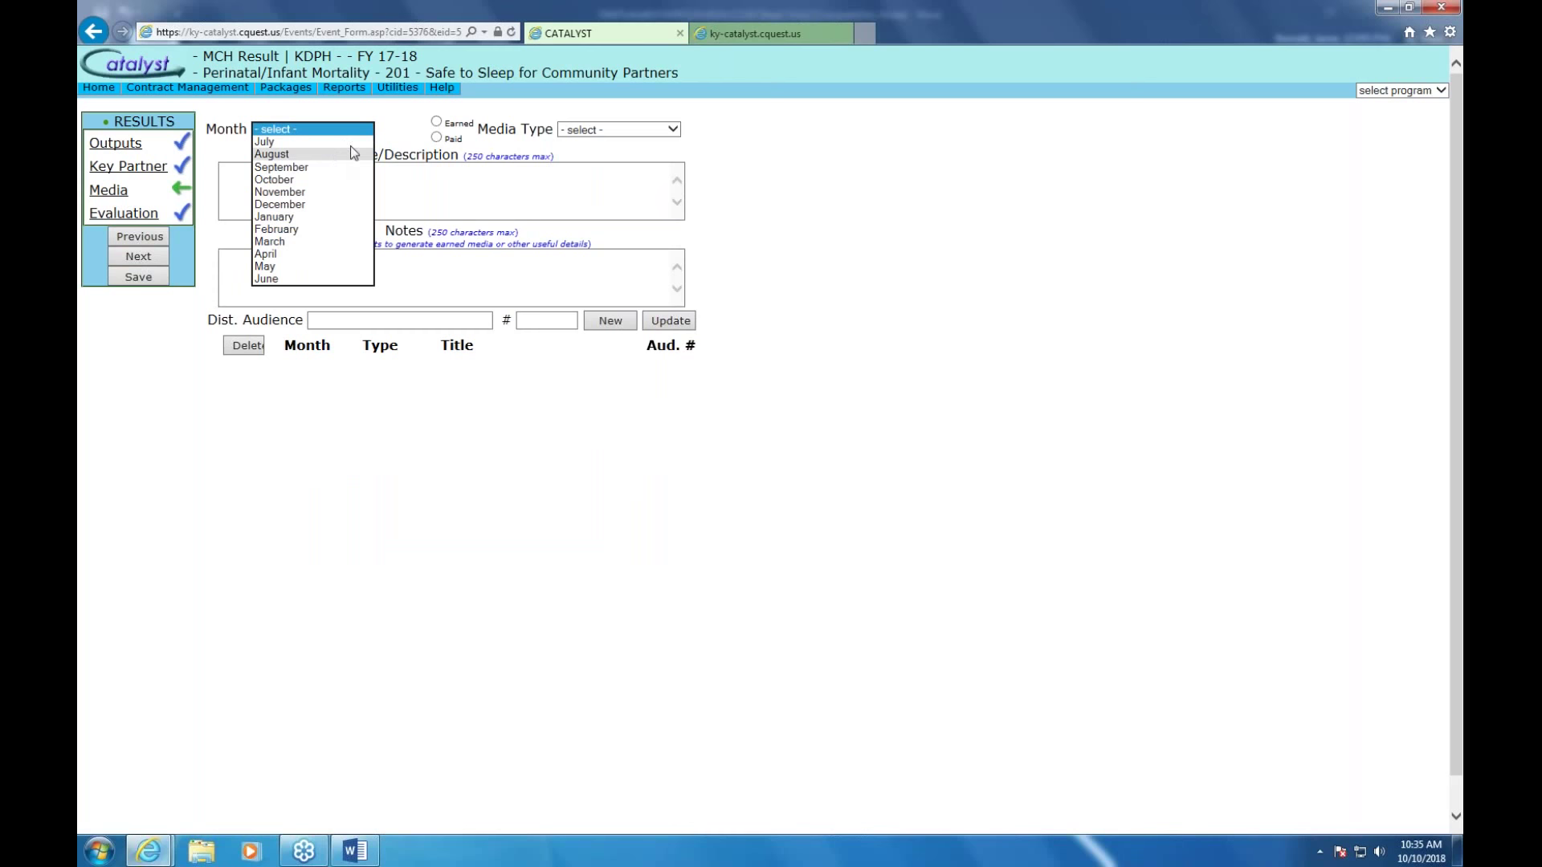
{"action": "left_click", "coordinate": [340, 153]}
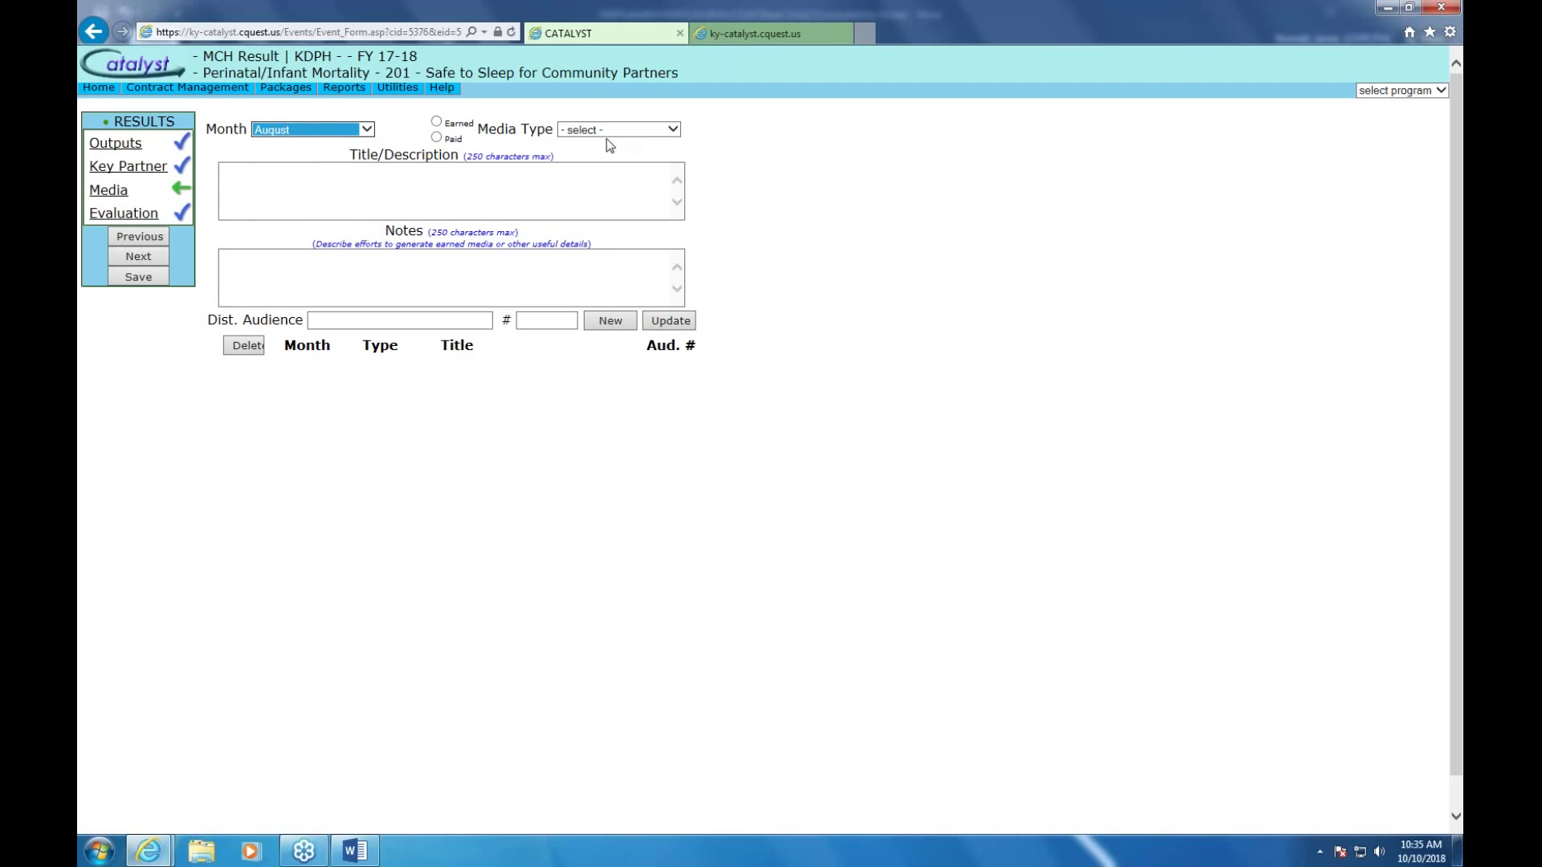
{"action": "left_click", "coordinate": [437, 123]}
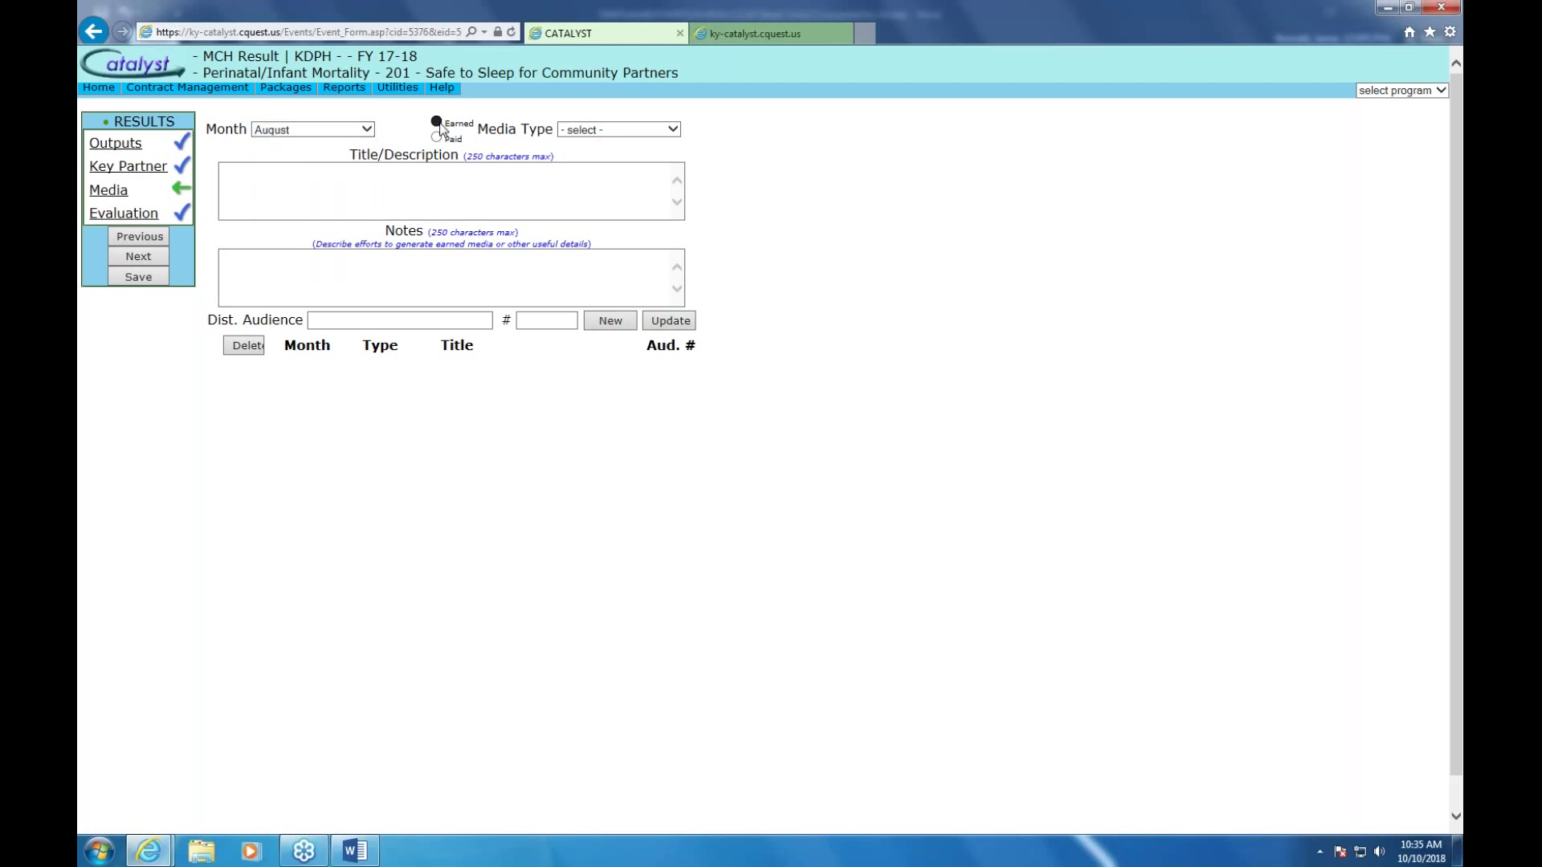
{"action": "left_click", "coordinate": [673, 130]}
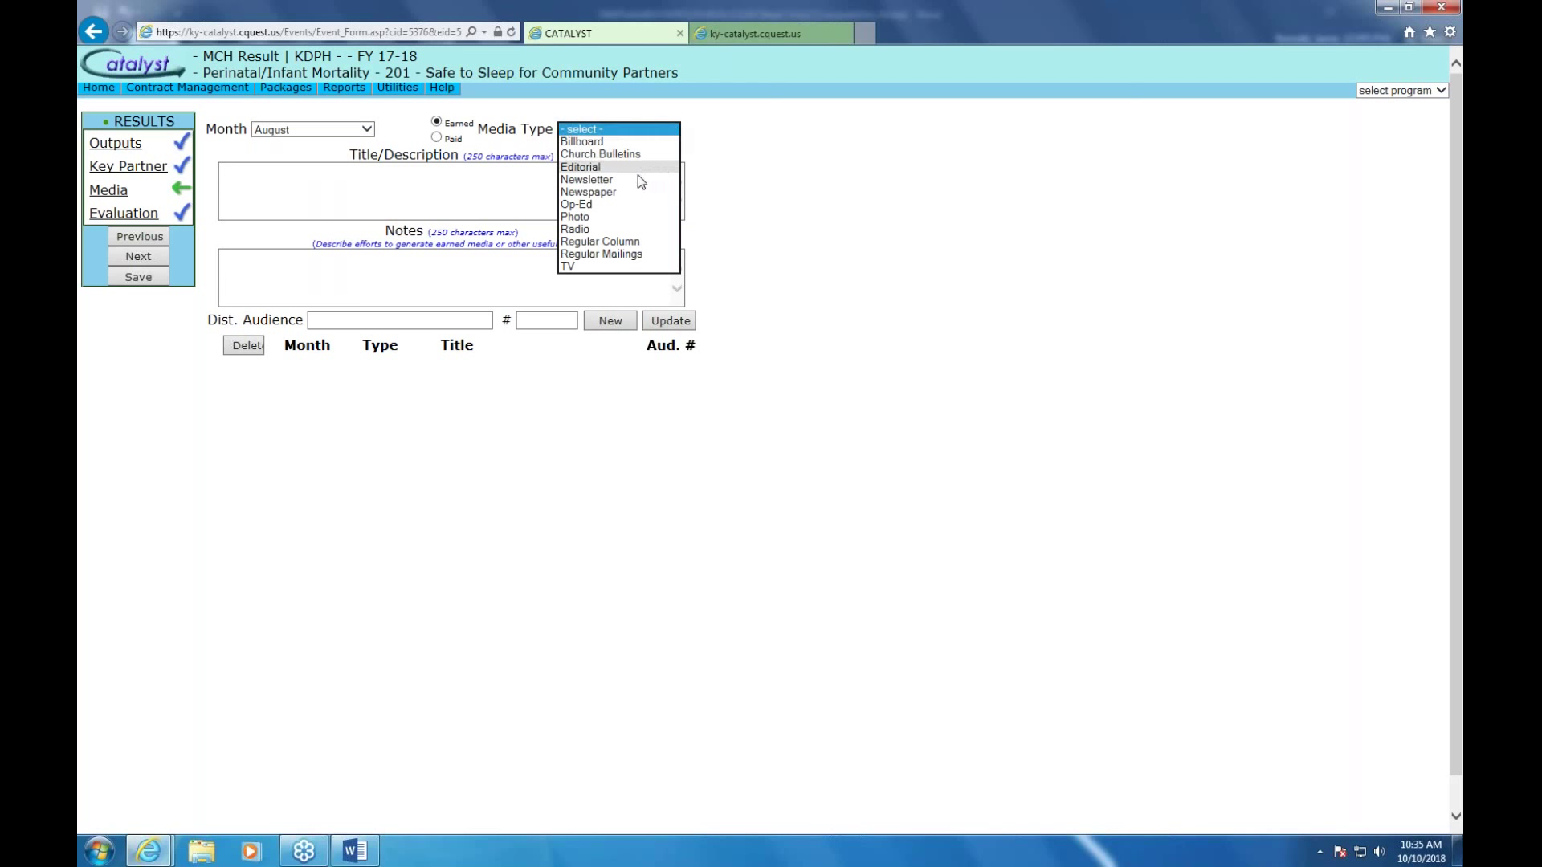
{"action": "left_click", "coordinate": [631, 195]}
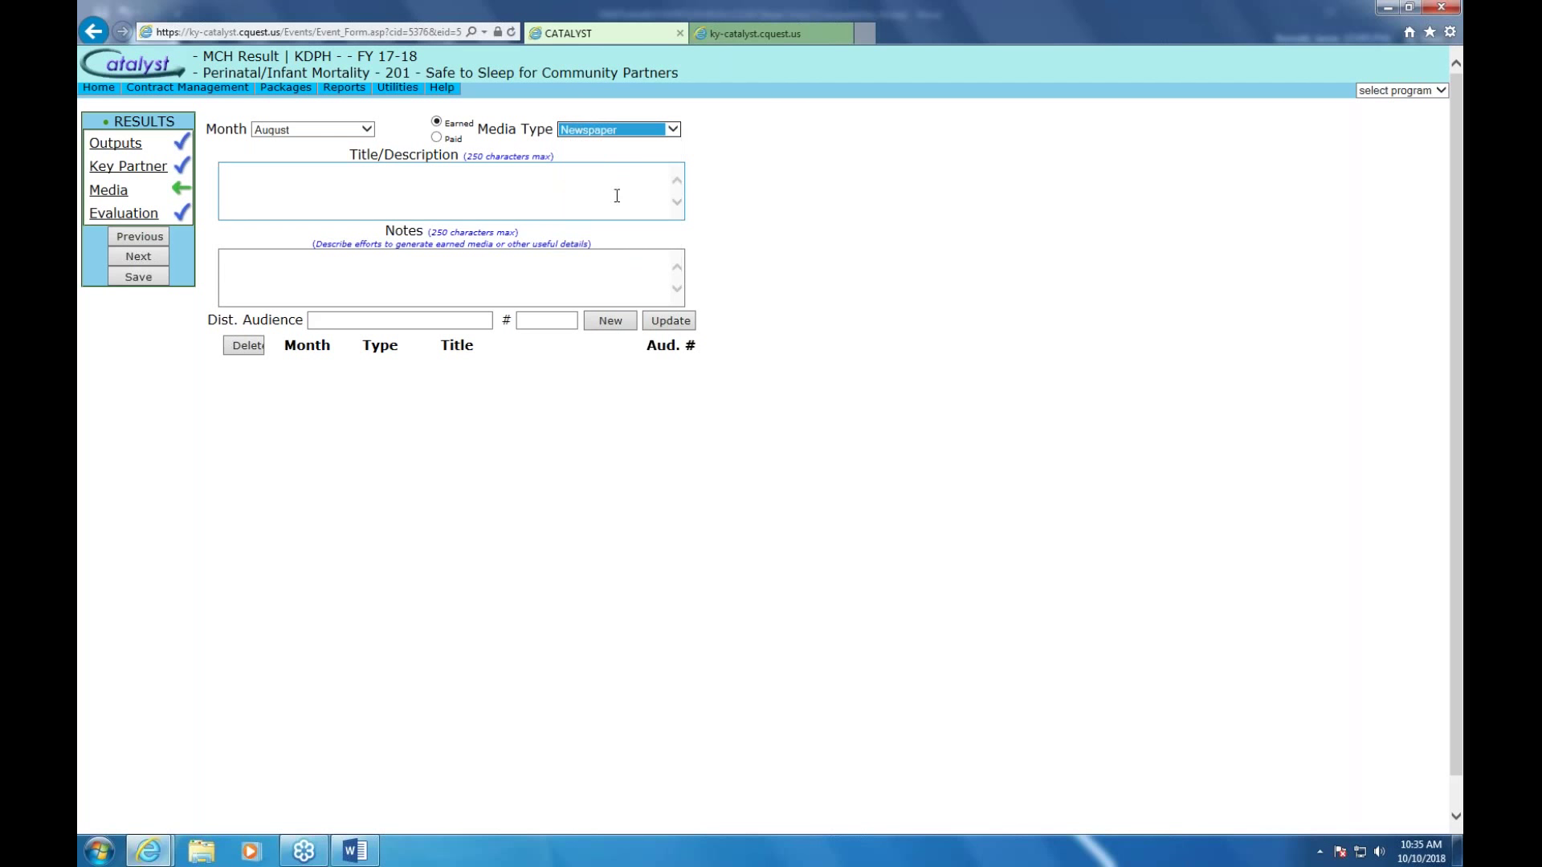
Title it 'Teen Bullying prevention event at school covered by newspaper (Ladder 3 News)' and add it
{"action": "left_click", "coordinate": [383, 193]}
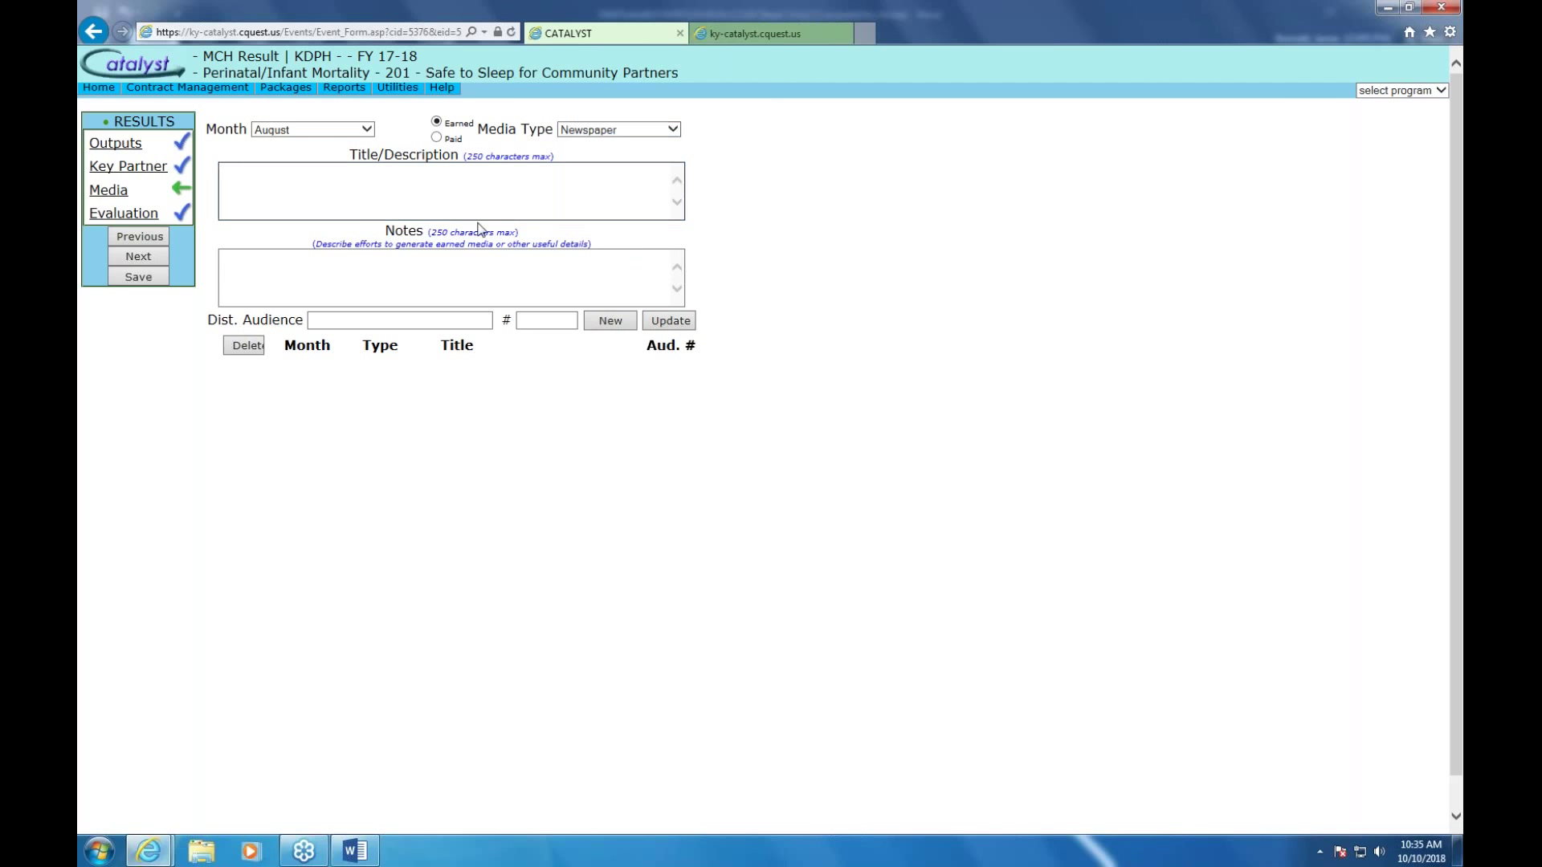
{"action": "type", "text": "Teen Bullying prevention event"}
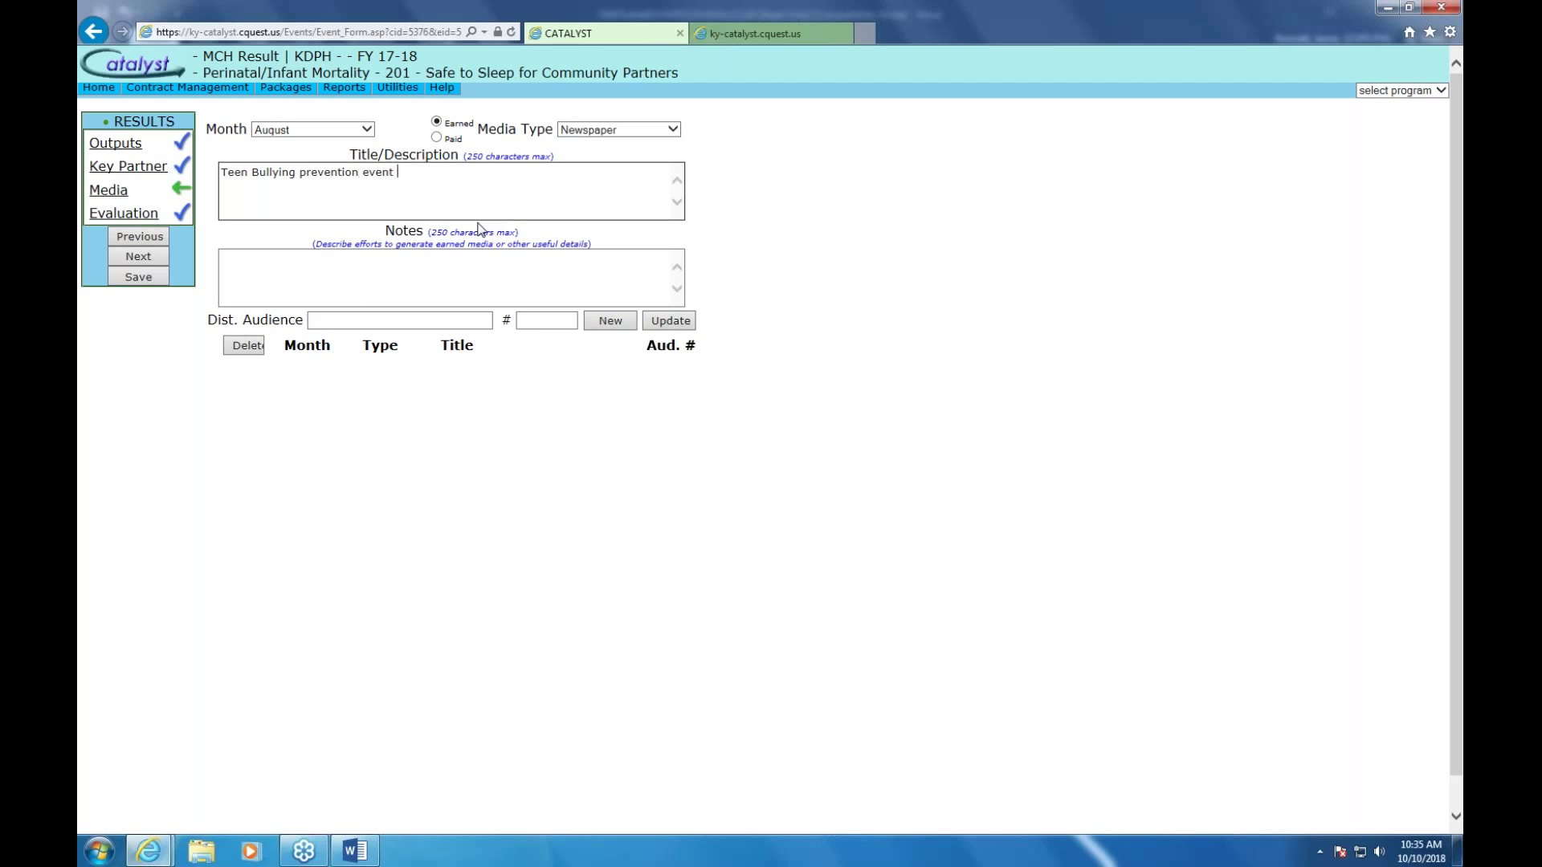
{"action": "type", "text": " at school covered by newspapoer"}
{"action": "key", "text": "BackSpace"}
{"action": "key", "text": "BackSpace"}
{"action": "key", "text": "BackSpace"}
{"action": "key", "text": "BackSpace"}
{"action": "type", "text": "per ("}
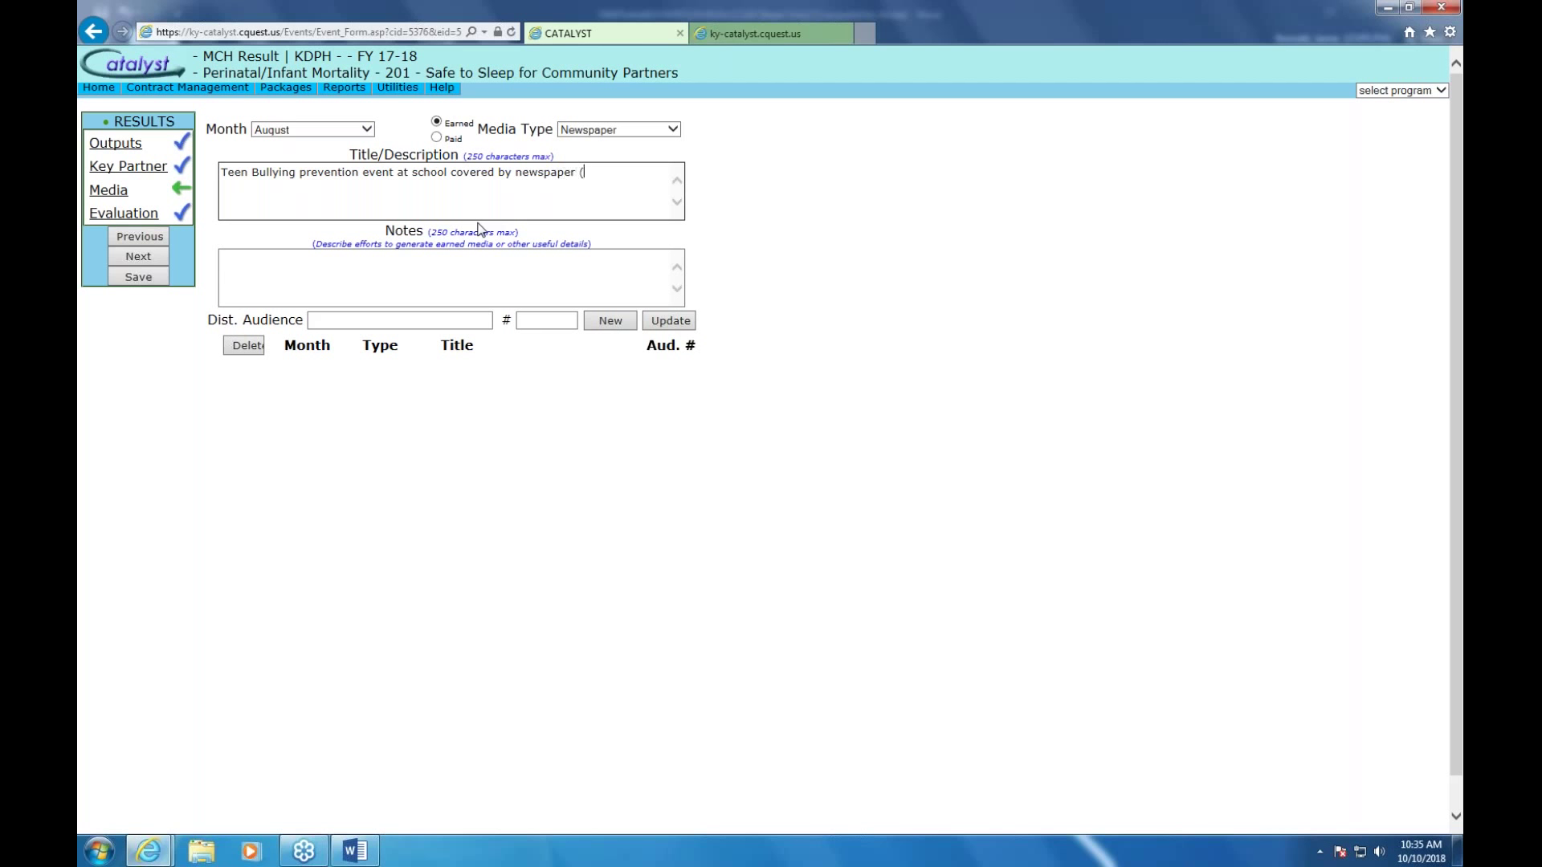
{"action": "type", "text": "Ladder 3 Nes"}
{"action": "key", "text": "BackSpace"}
{"action": "type", "text": "ws)"}
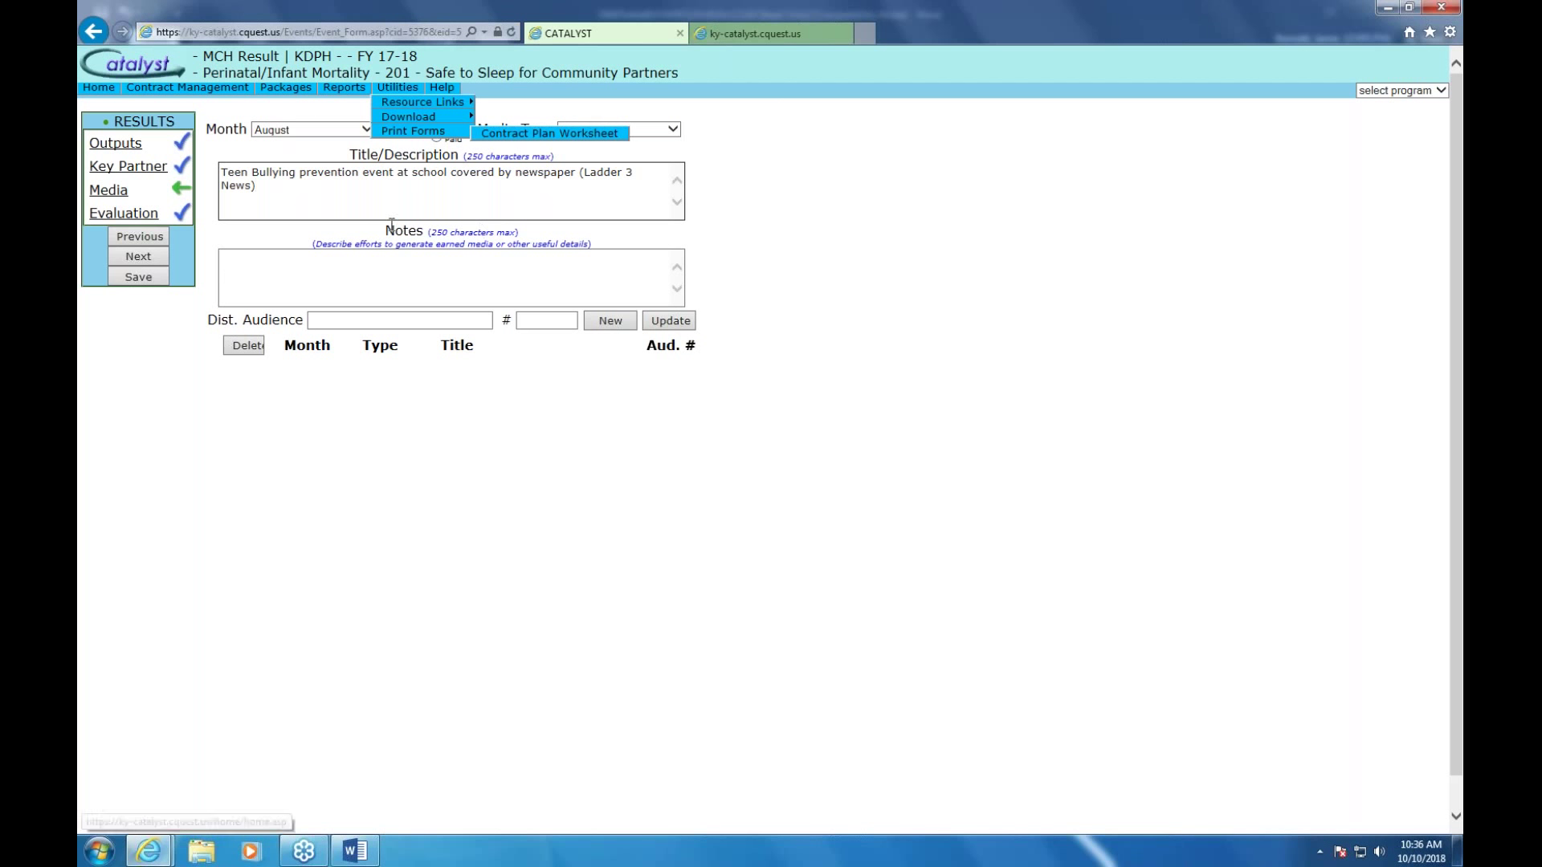
{"action": "left_click", "coordinate": [397, 282]}
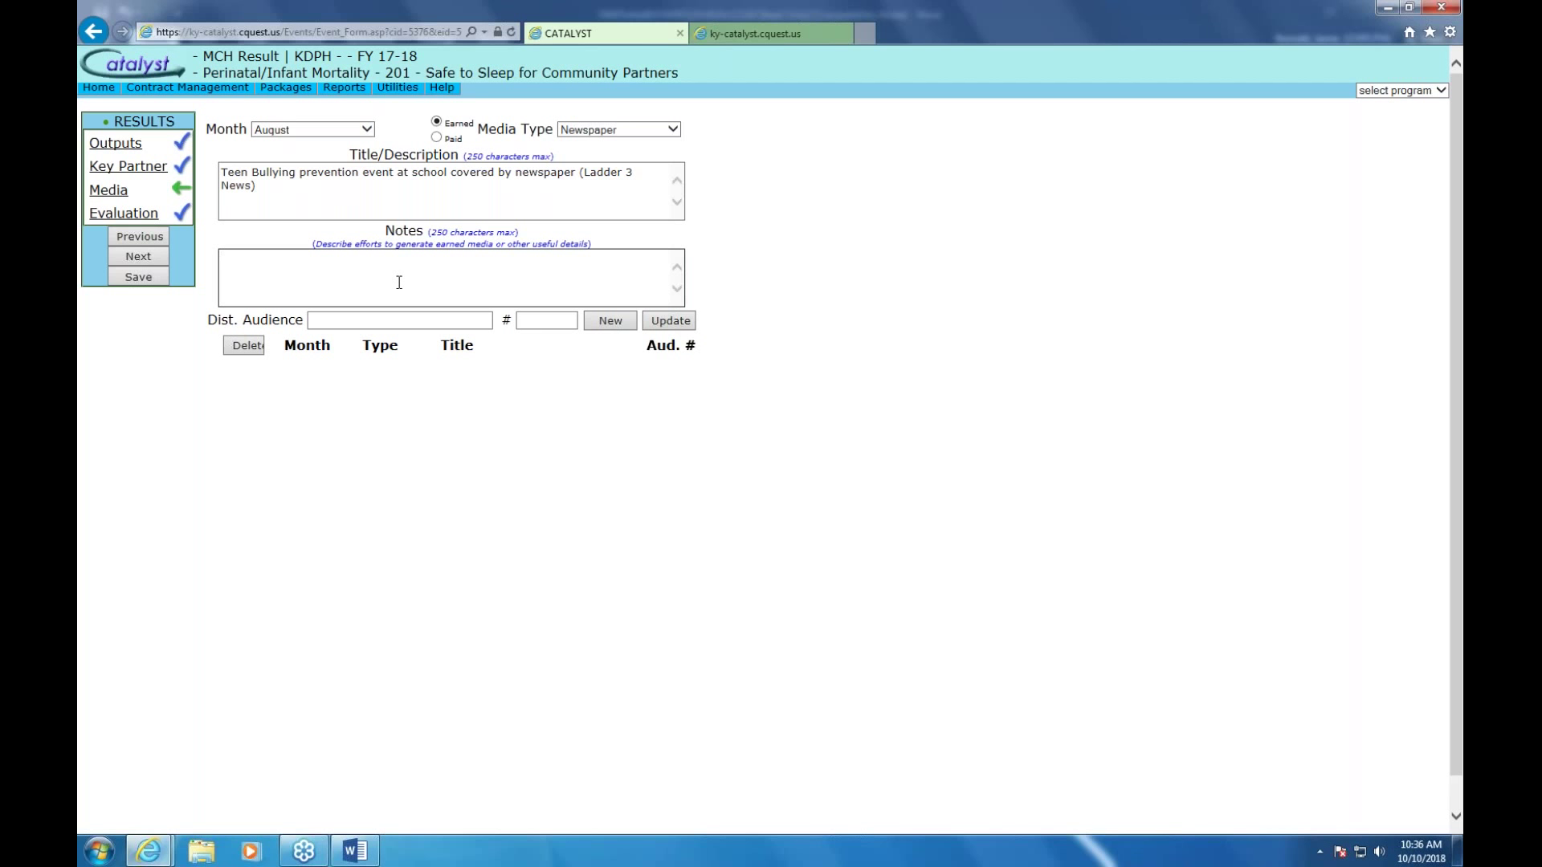
{"action": "left_click", "coordinate": [664, 322]}
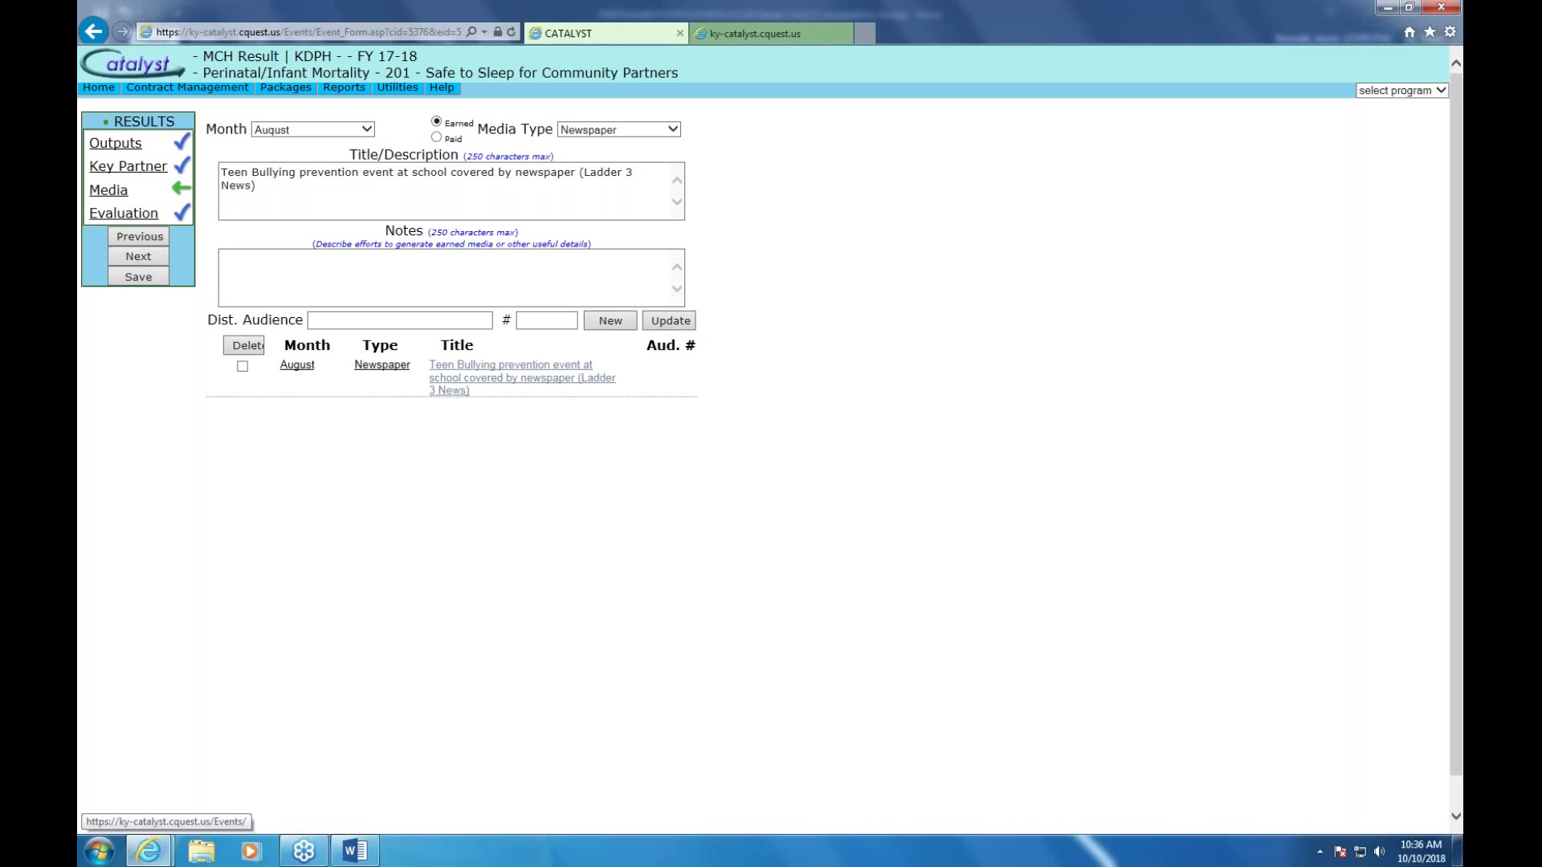
Go to result 201's Activity Evaluation page and check the Completion Month choices without selecting one
{"action": "left_click", "coordinate": [112, 215]}
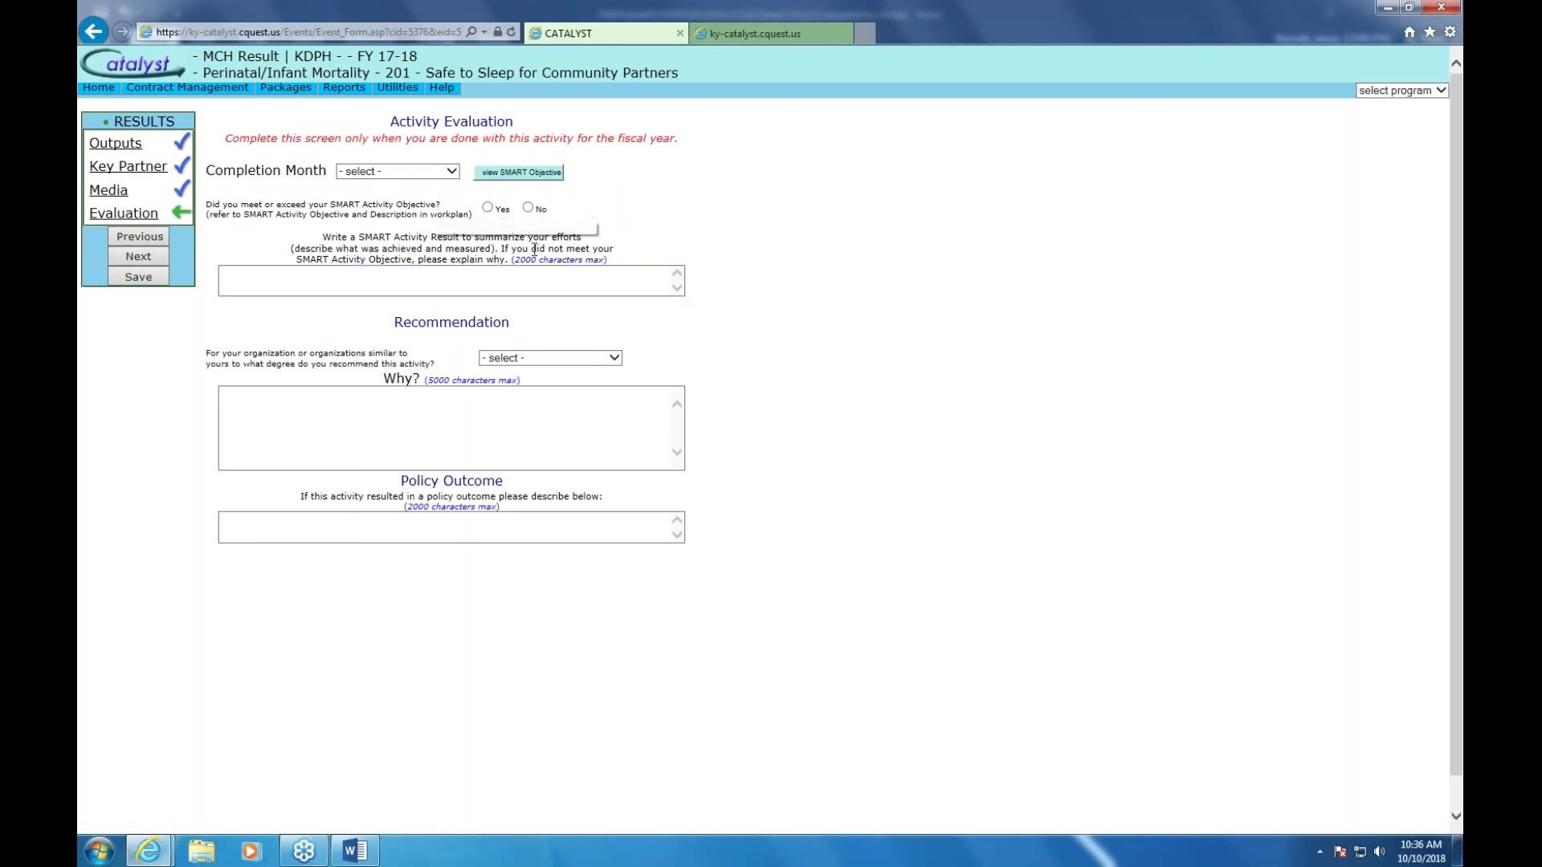
{"action": "left_click", "coordinate": [454, 174]}
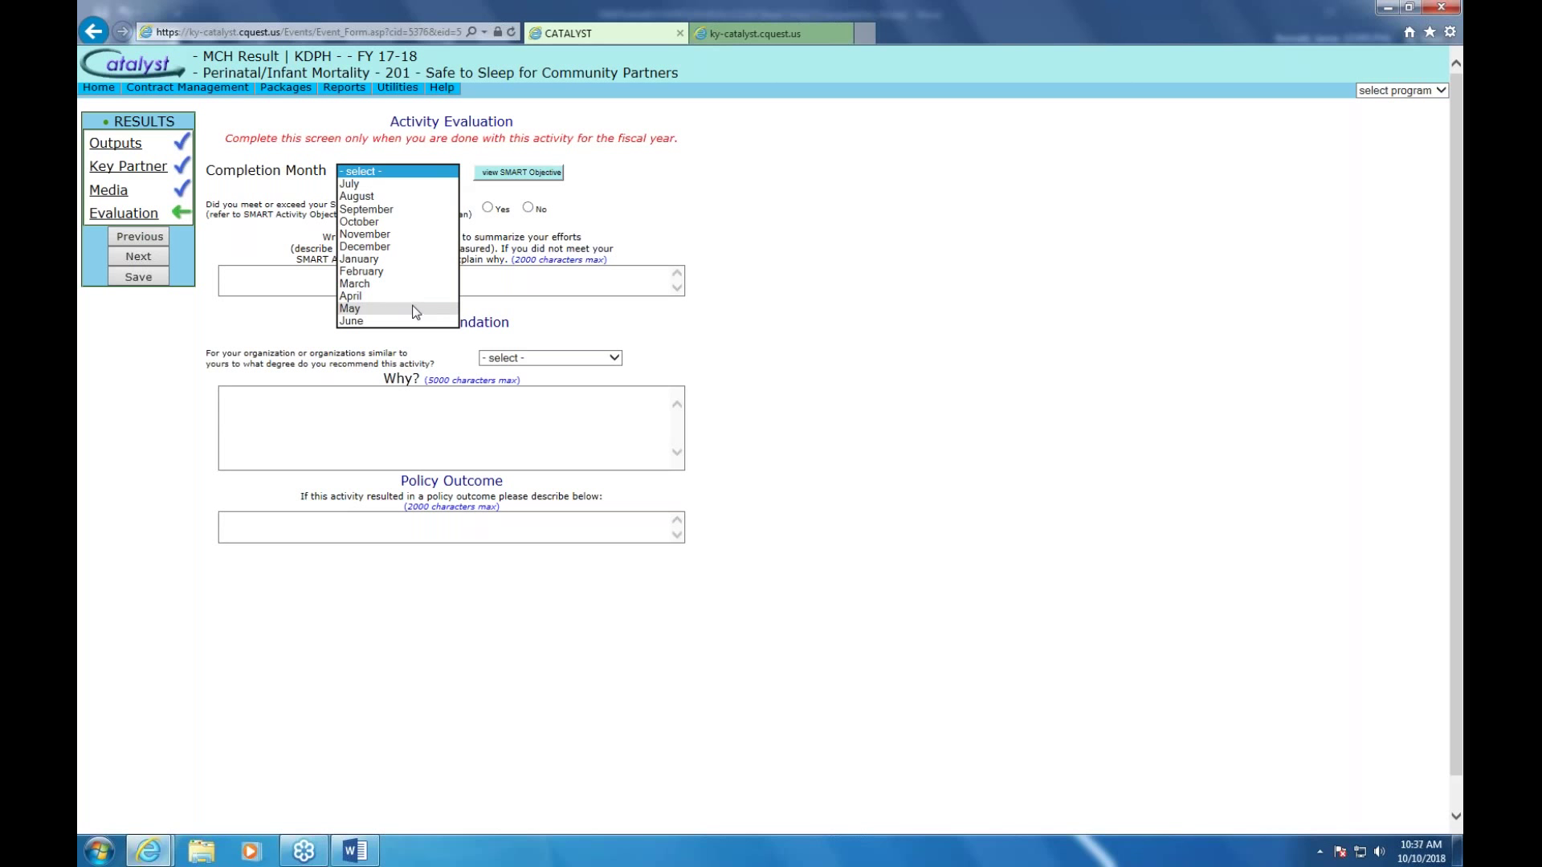
{"action": "left_click", "coordinate": [315, 283]}
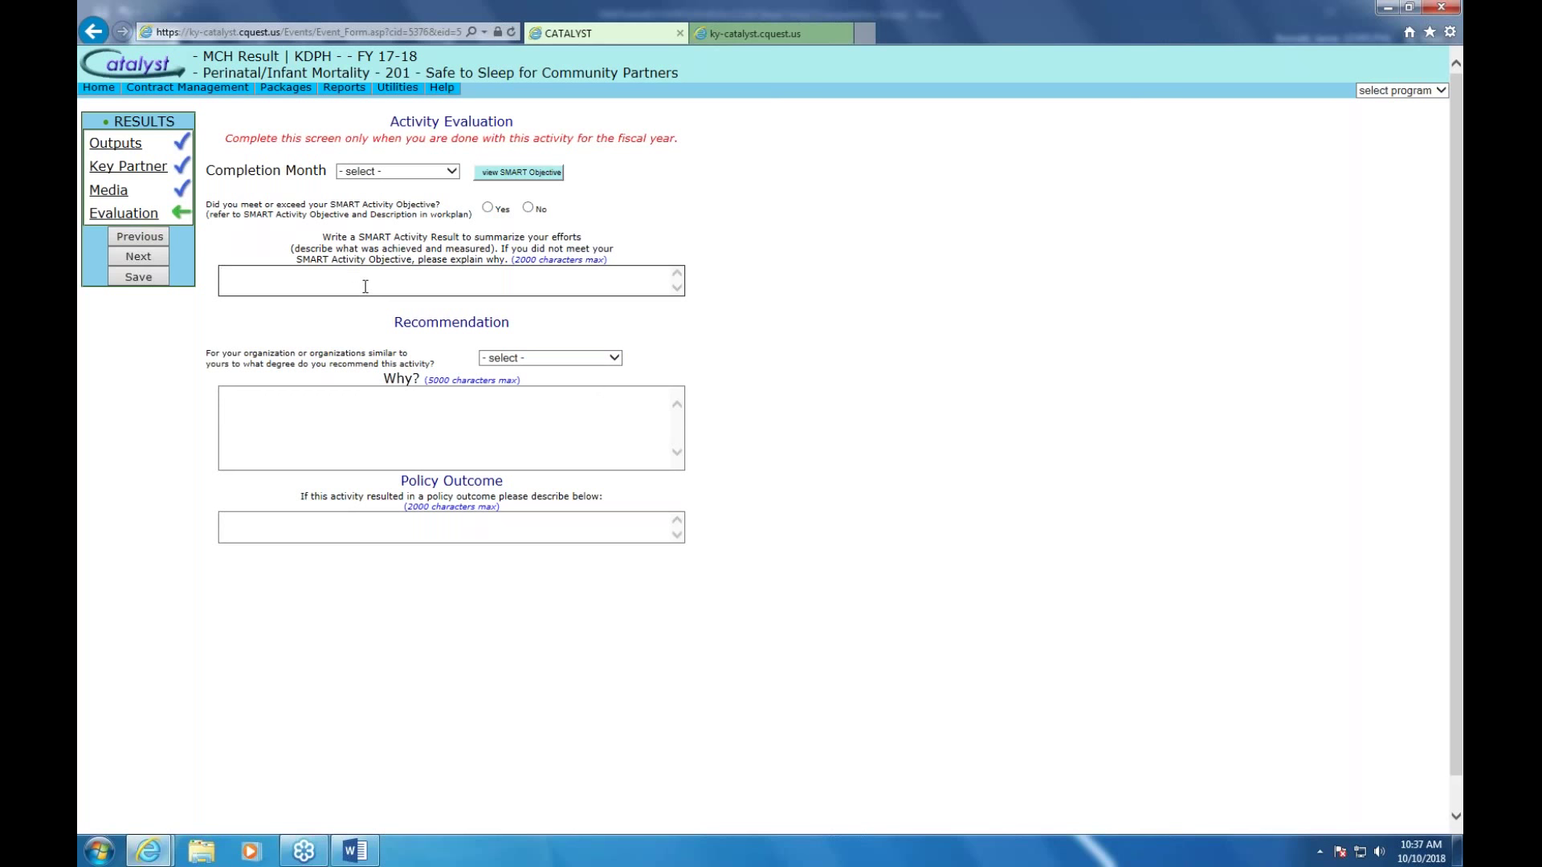
{"action": "left_click", "coordinate": [614, 359]}
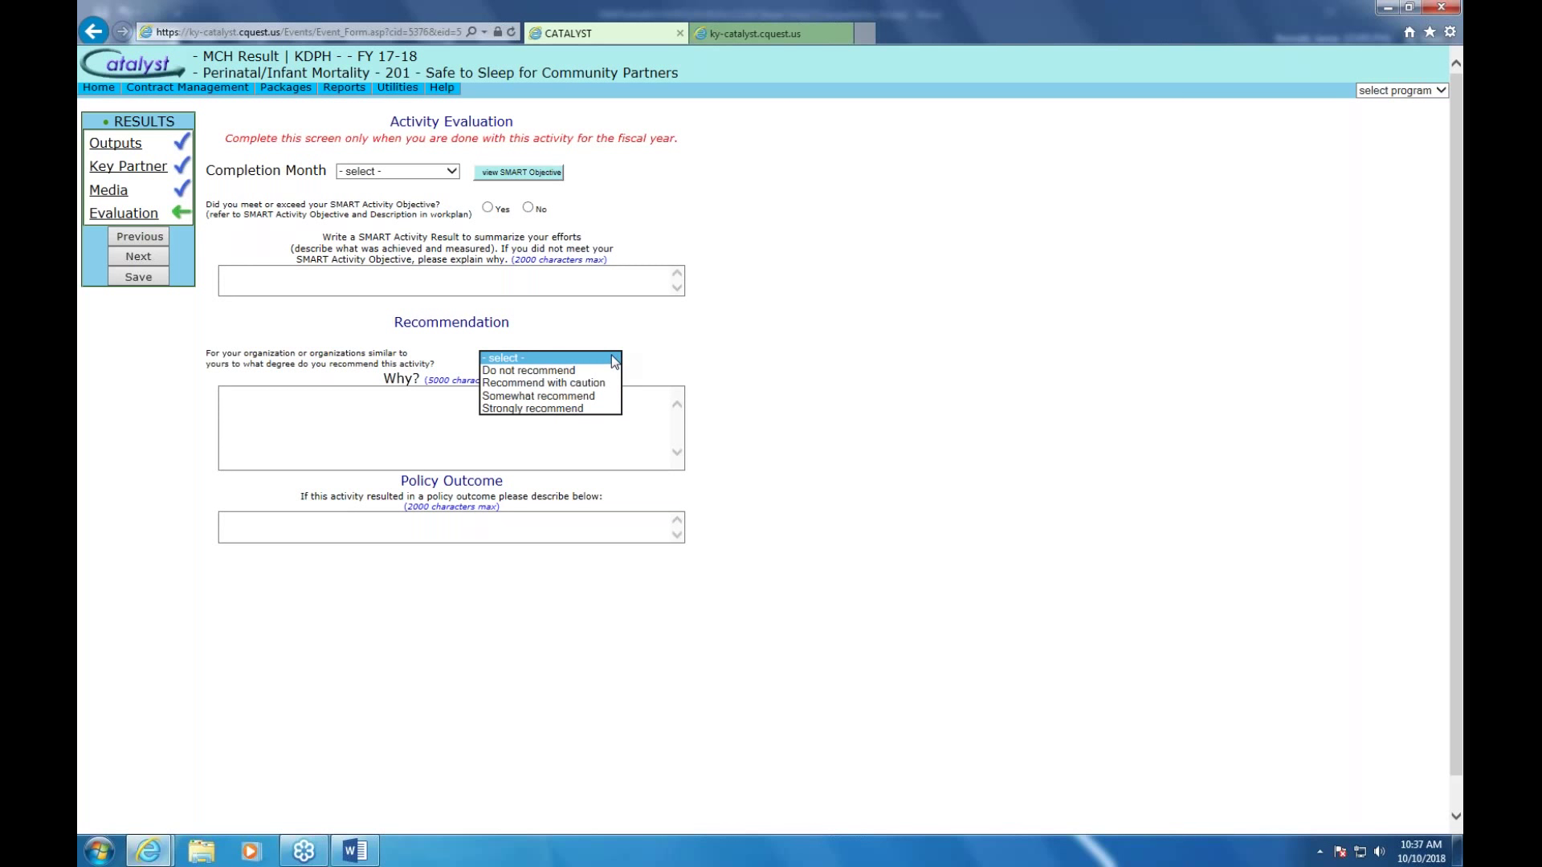
{"action": "left_click", "coordinate": [349, 432]}
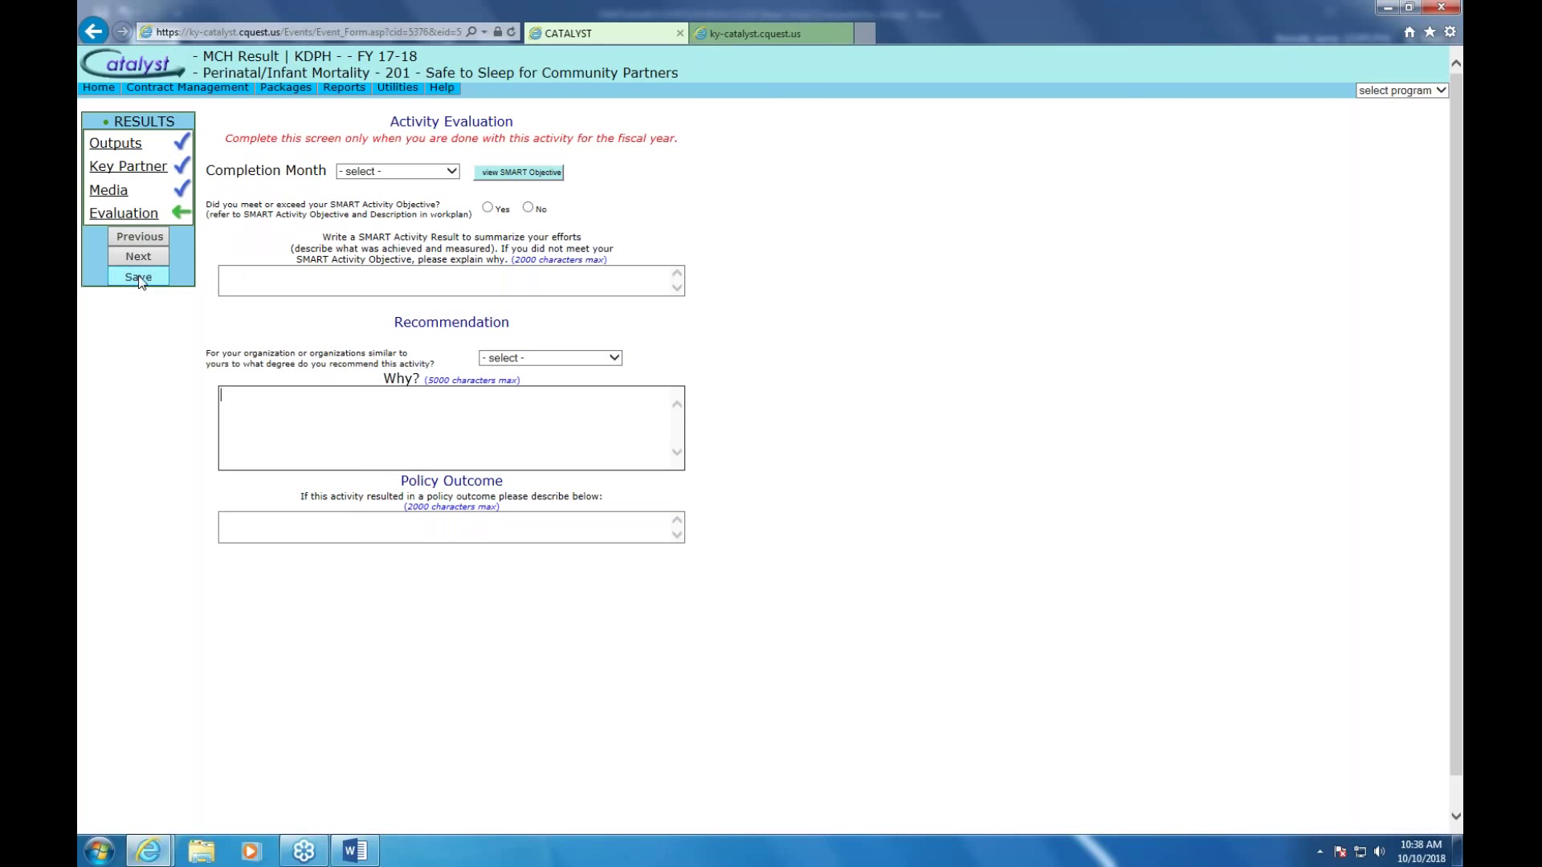
Go back from the evaluation page and confirm leaving, returning to MCH Find Result
{"action": "left_click", "coordinate": [98, 37]}
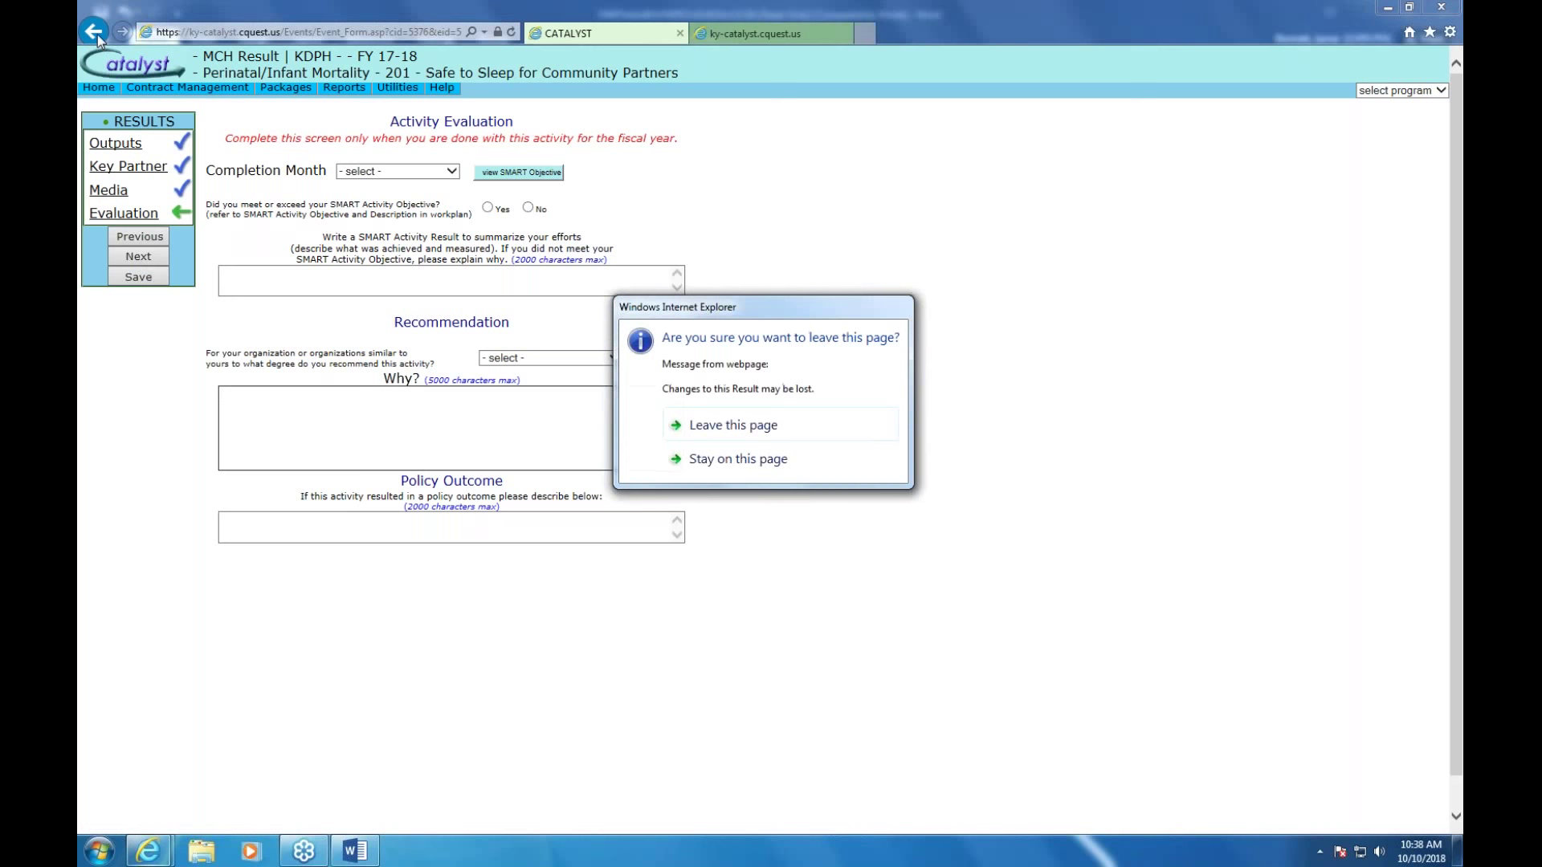
{"action": "left_click", "coordinate": [781, 434]}
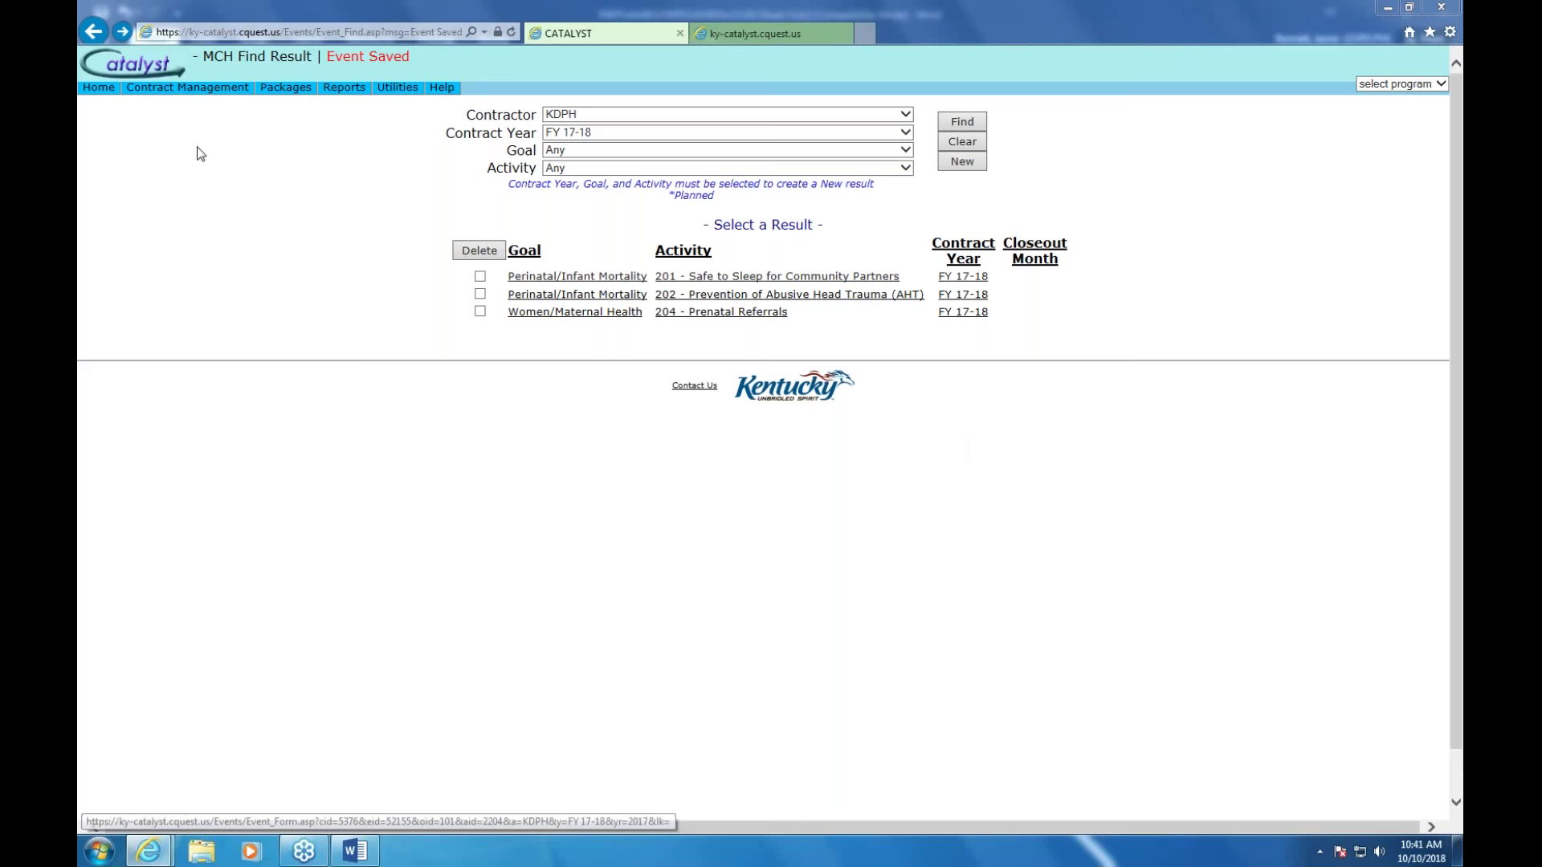
Show the Reports > Output/Event Reports list, including Event Summary and Planned vs. Actual
{"action": "mouse_move", "coordinate": [351, 98]}
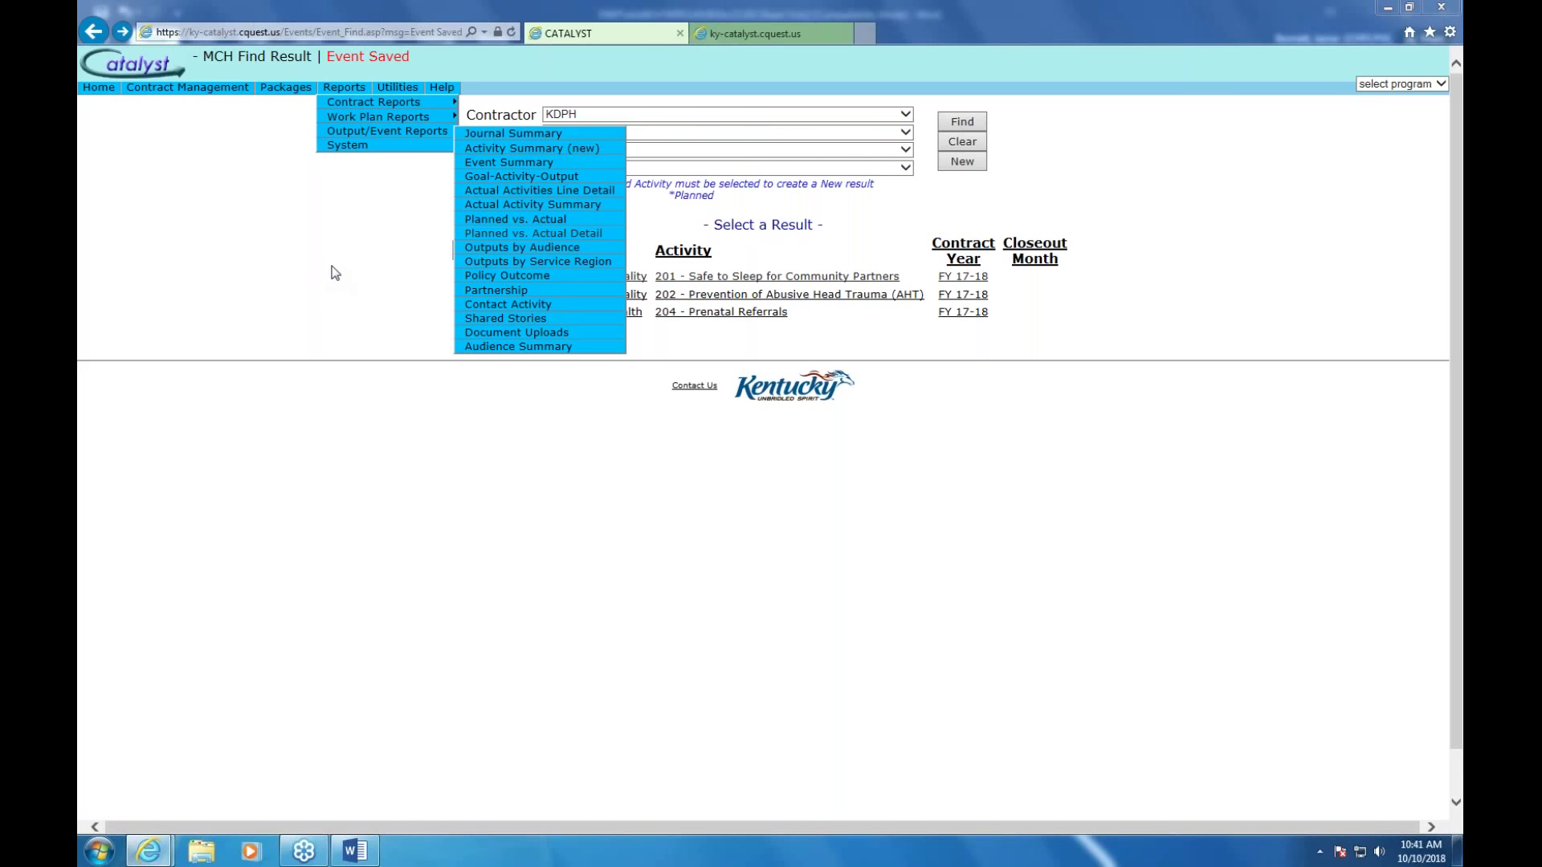
Dismiss the Output/Event Reports submenu to reveal the MCH Find Result list again
{"action": "left_click", "coordinate": [1161, 225]}
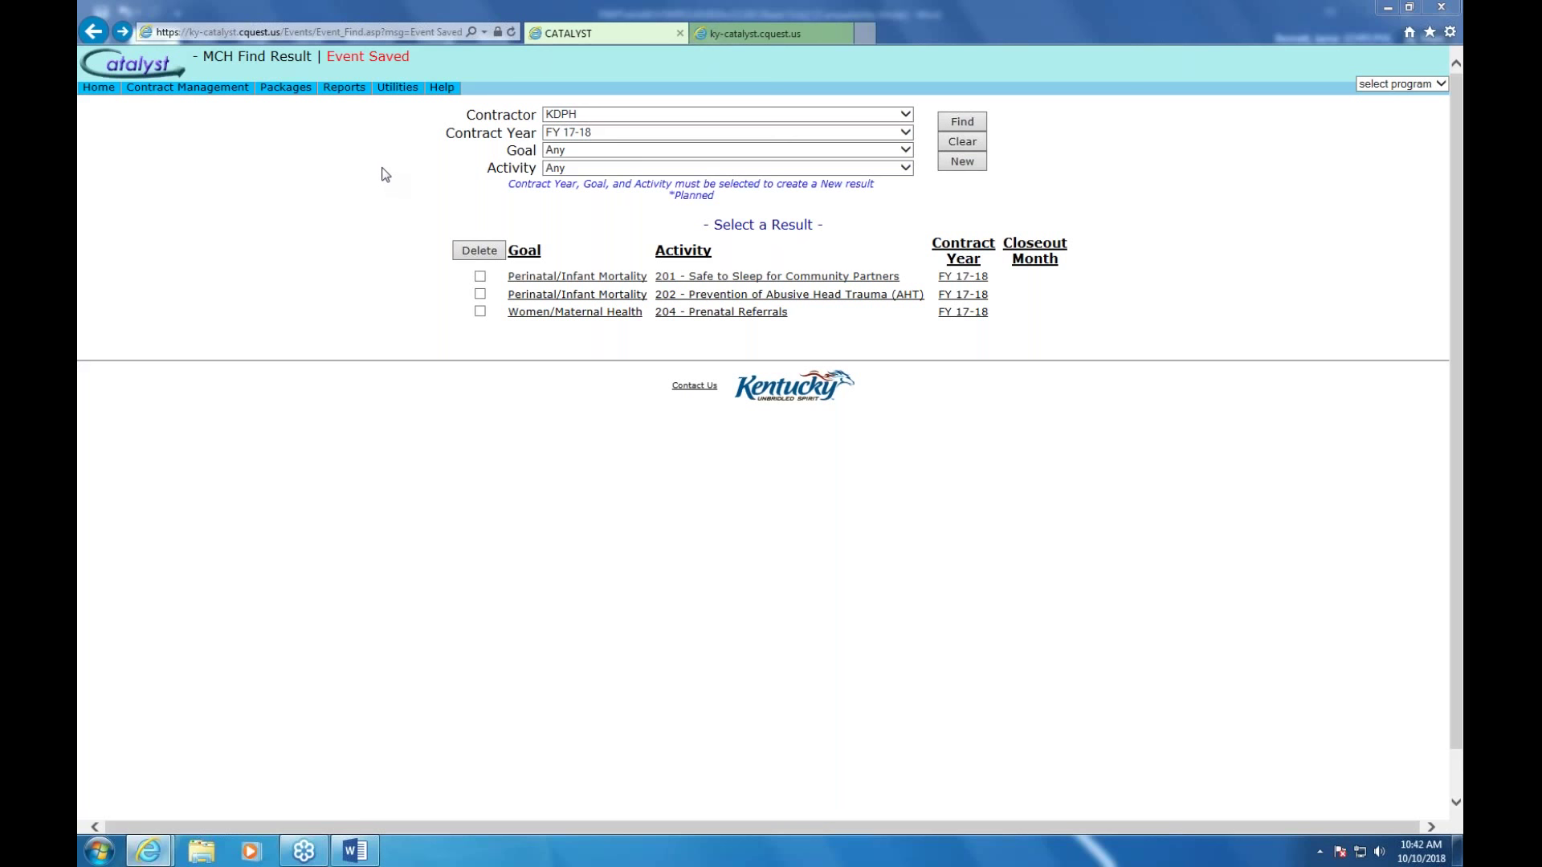
Bring up the Reports > Output/Event Reports list, from Journal Summary to Audience Summary
{"action": "mouse_move", "coordinate": [353, 86]}
{"action": "mouse_move", "coordinate": [375, 132]}
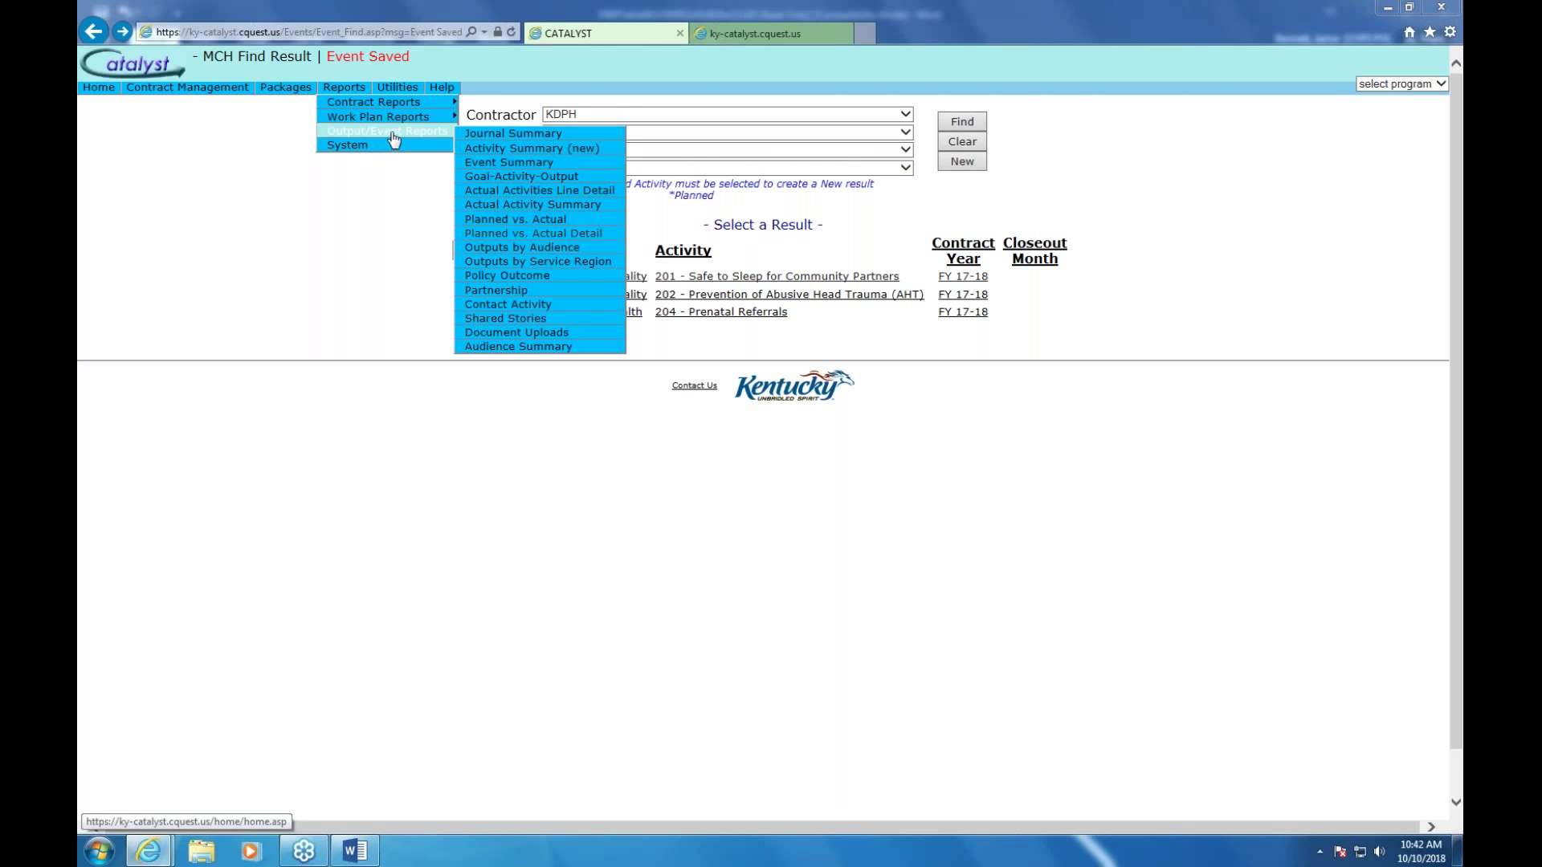
Choose Event Summary under Reports > Output/Event Reports to reach its criteria page
{"action": "left_click", "coordinate": [507, 163]}
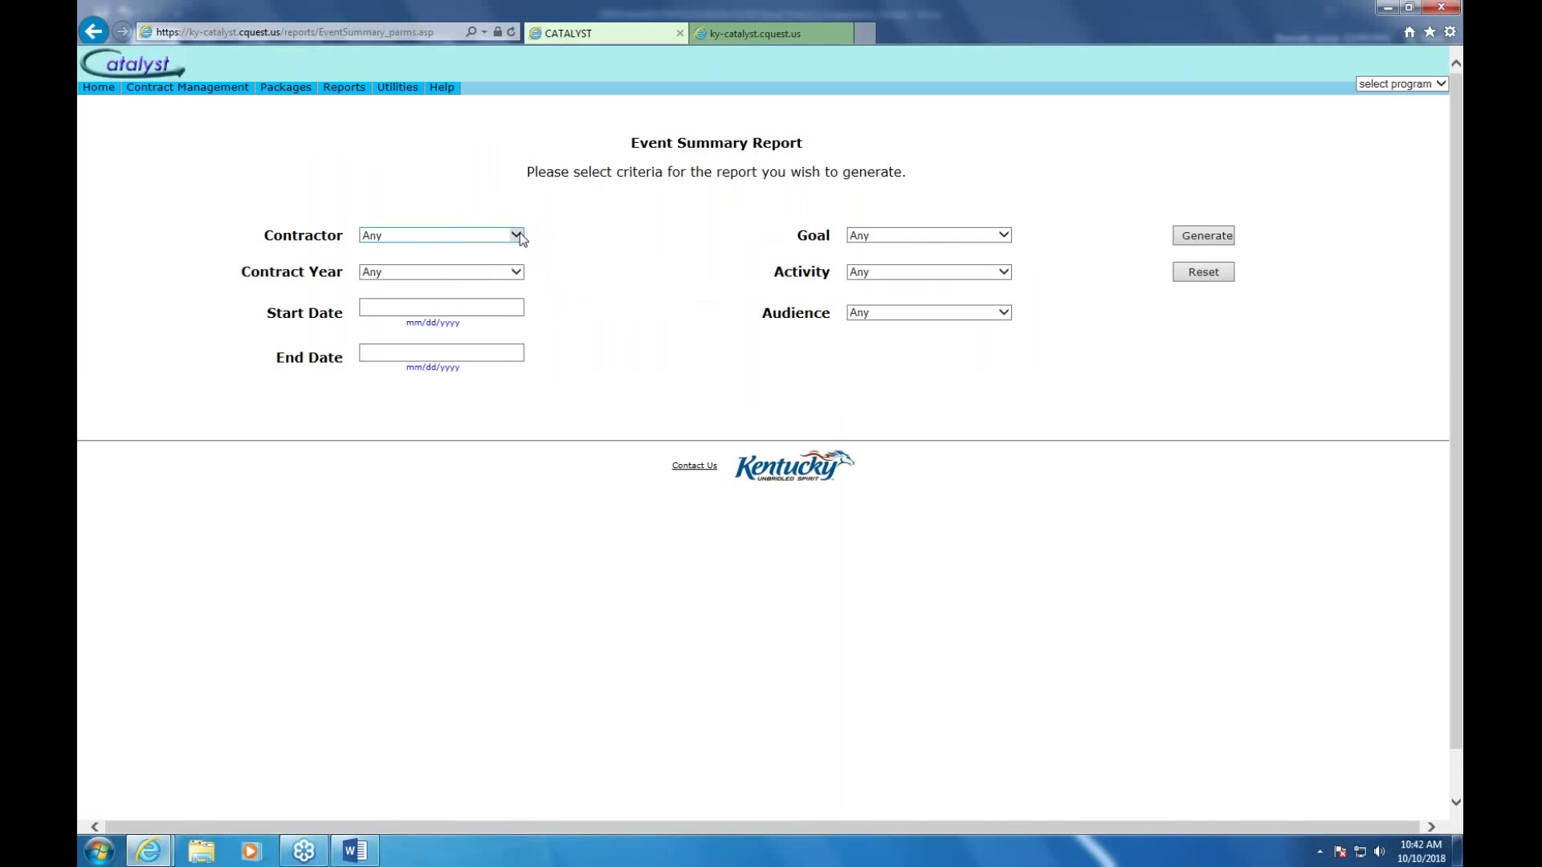
Keep contractor Any, set contract year FY 18-19 and dates 07/01/2018 to 07/31/2018
{"action": "left_click", "coordinate": [518, 235]}
{"action": "left_click", "coordinate": [522, 235]}
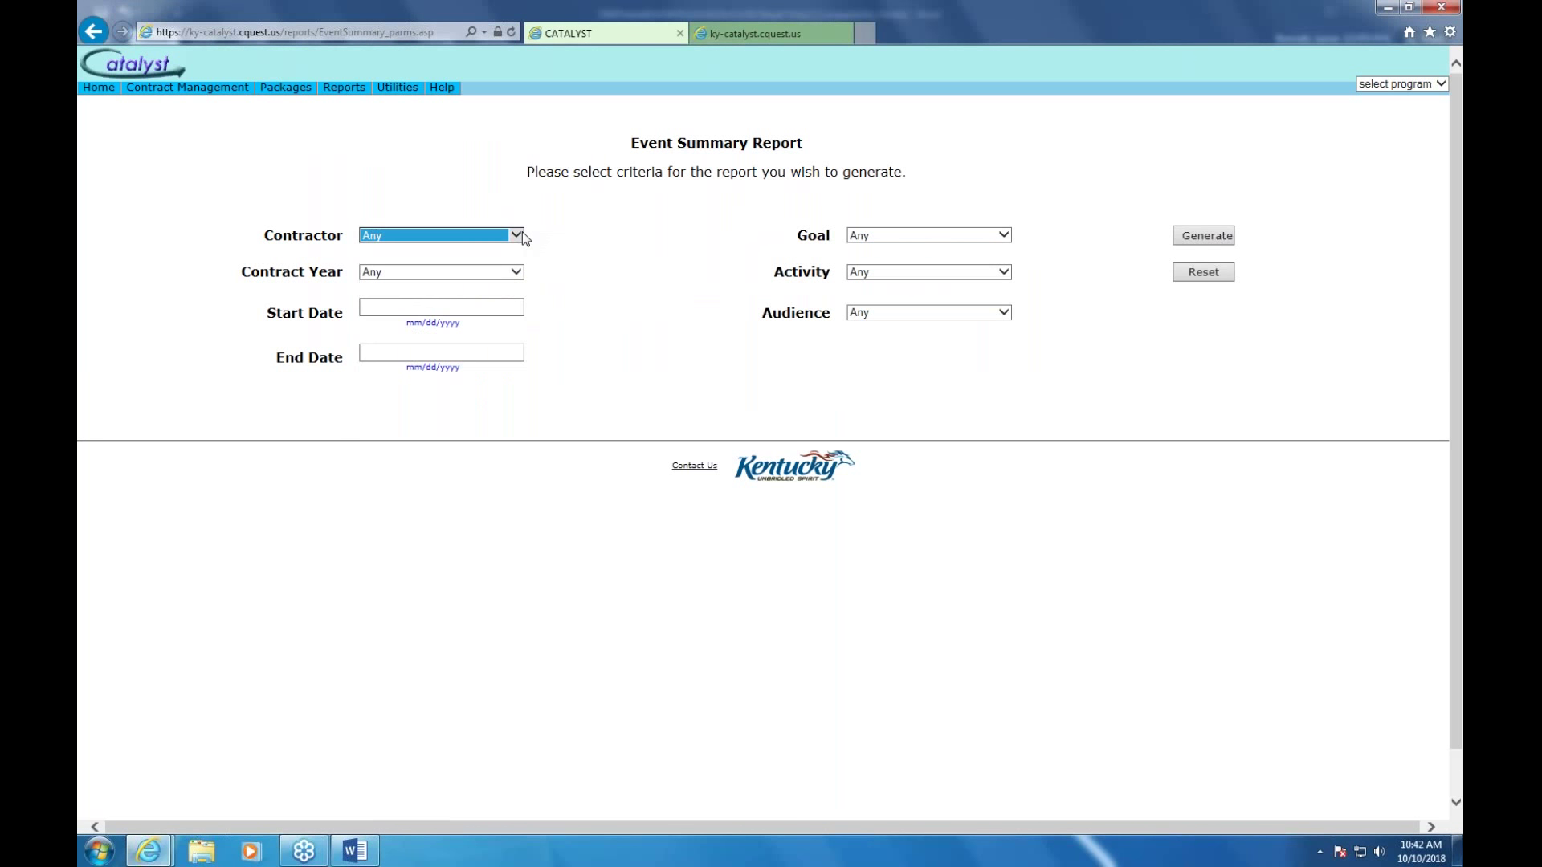
{"action": "left_click", "coordinate": [517, 273]}
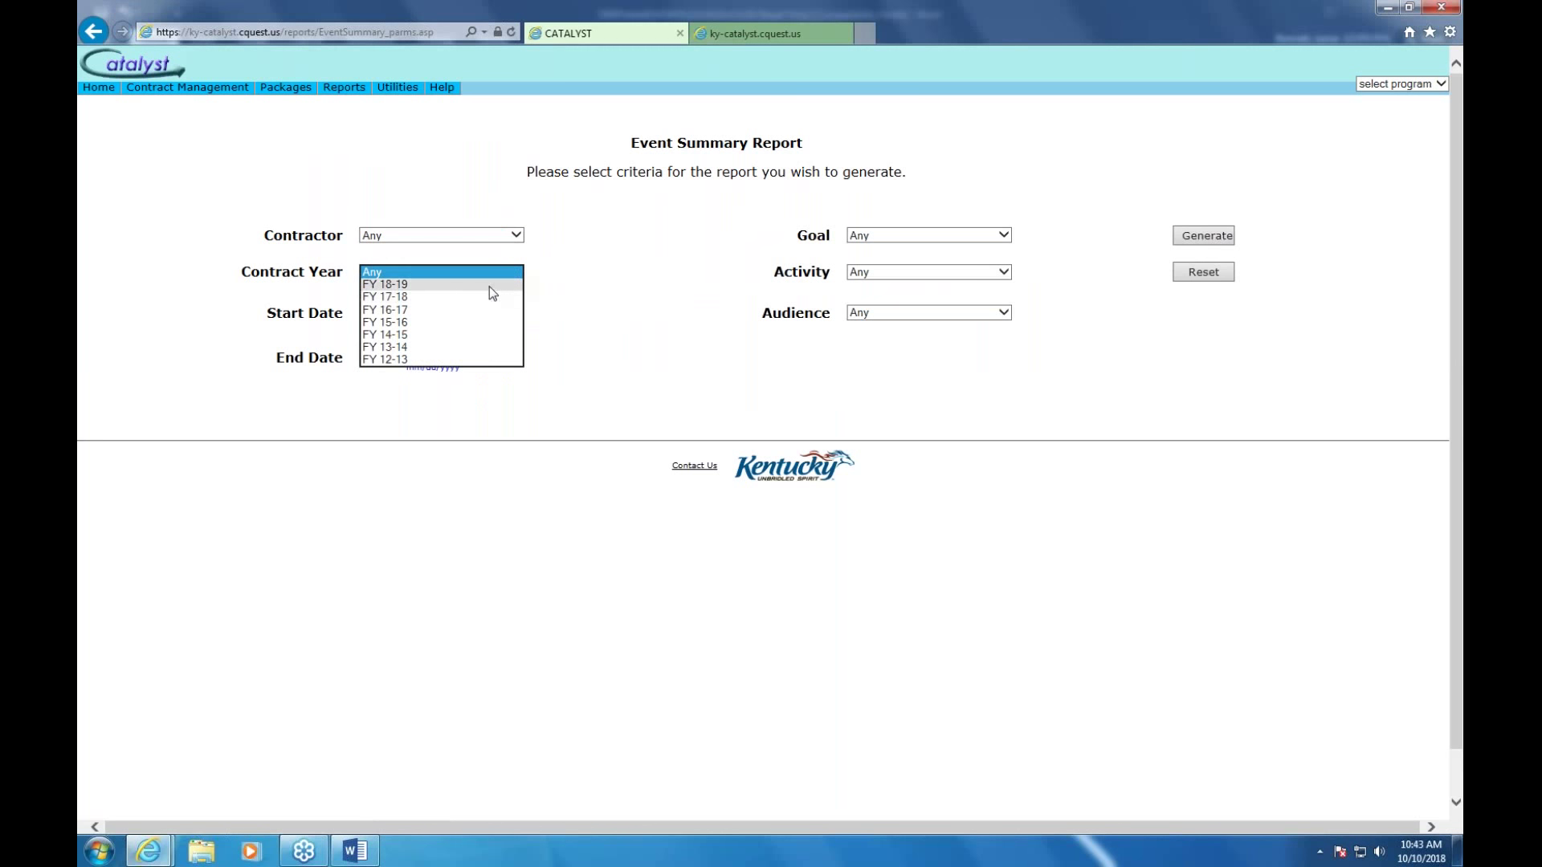
{"action": "left_click", "coordinate": [490, 286]}
{"action": "left_click", "coordinate": [501, 305]}
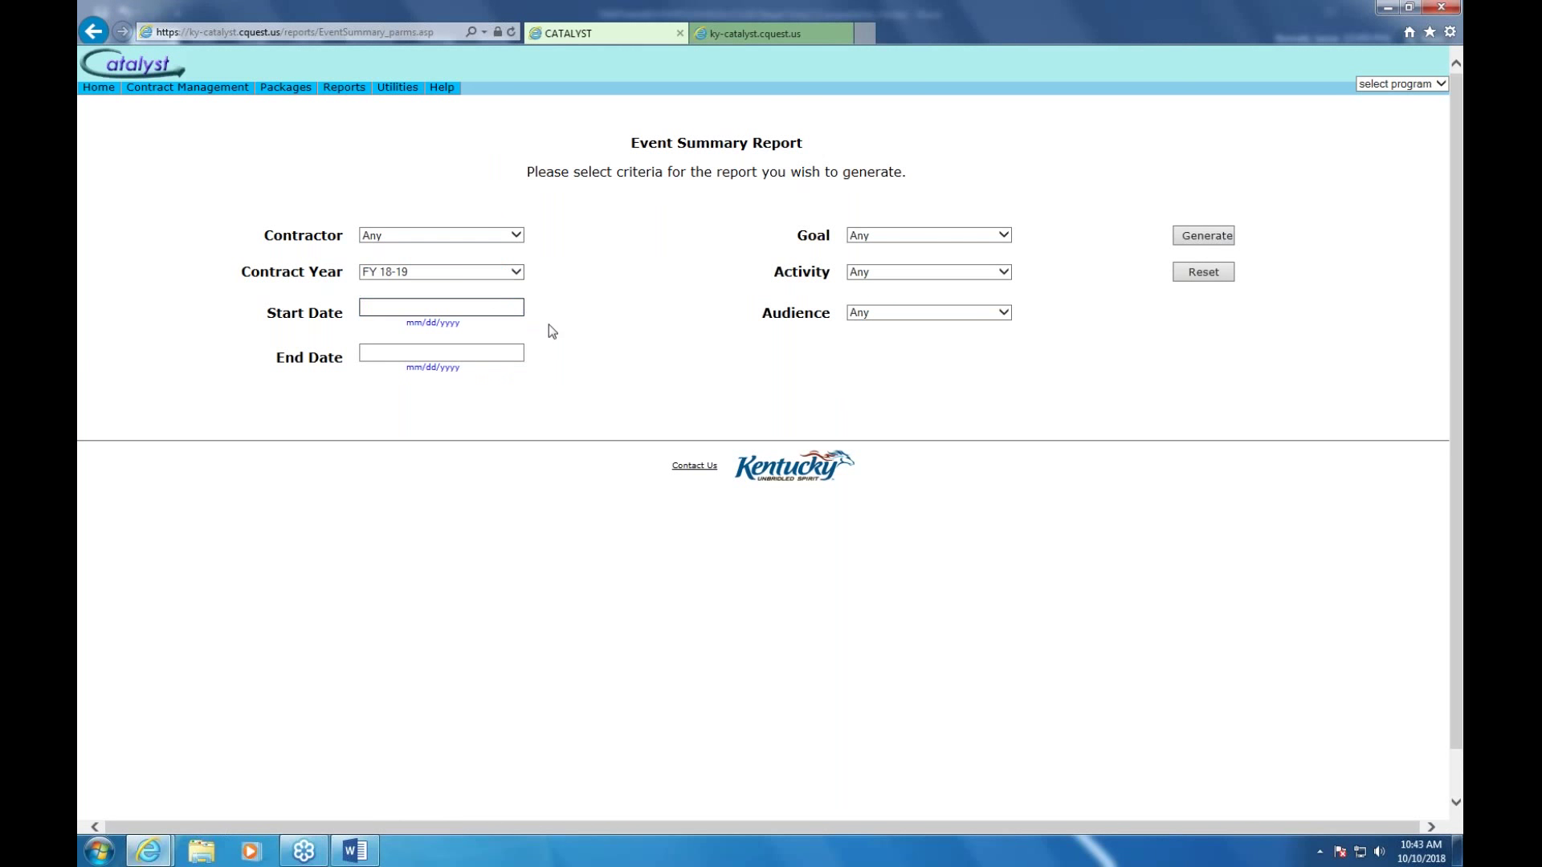
{"action": "type", "text": "07/01/2018"}
{"action": "left_click", "coordinate": [511, 347]}
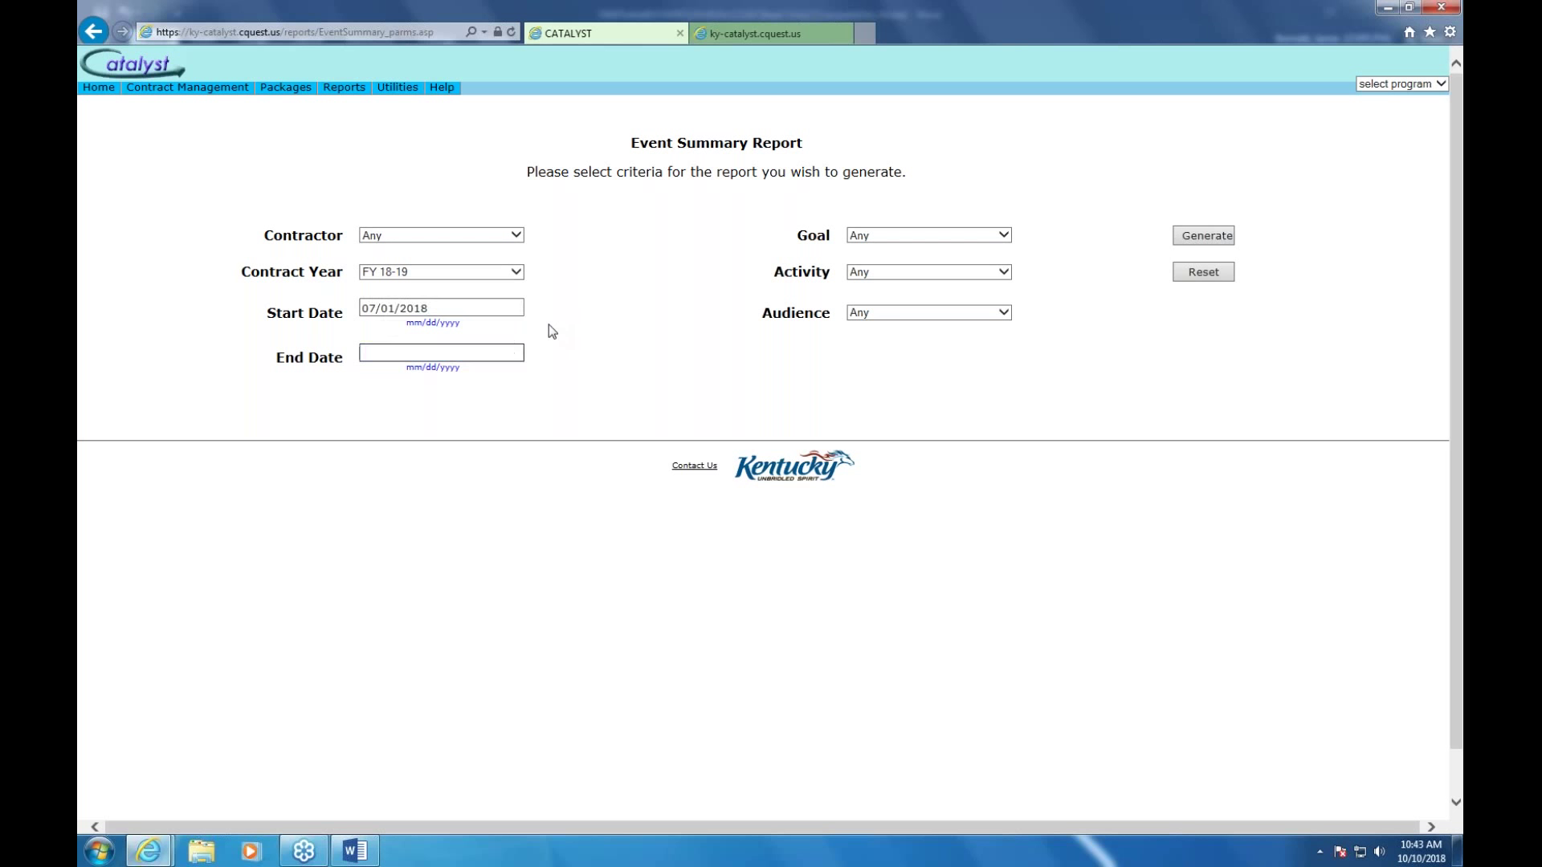
{"action": "type", "text": "07/31/2018"}
Set Goal to Children/Adolescents and Activity to 206 - 100% Tobacco Free Schools (TFS)
{"action": "left_click", "coordinate": [1006, 234]}
{"action": "left_click", "coordinate": [1005, 235]}
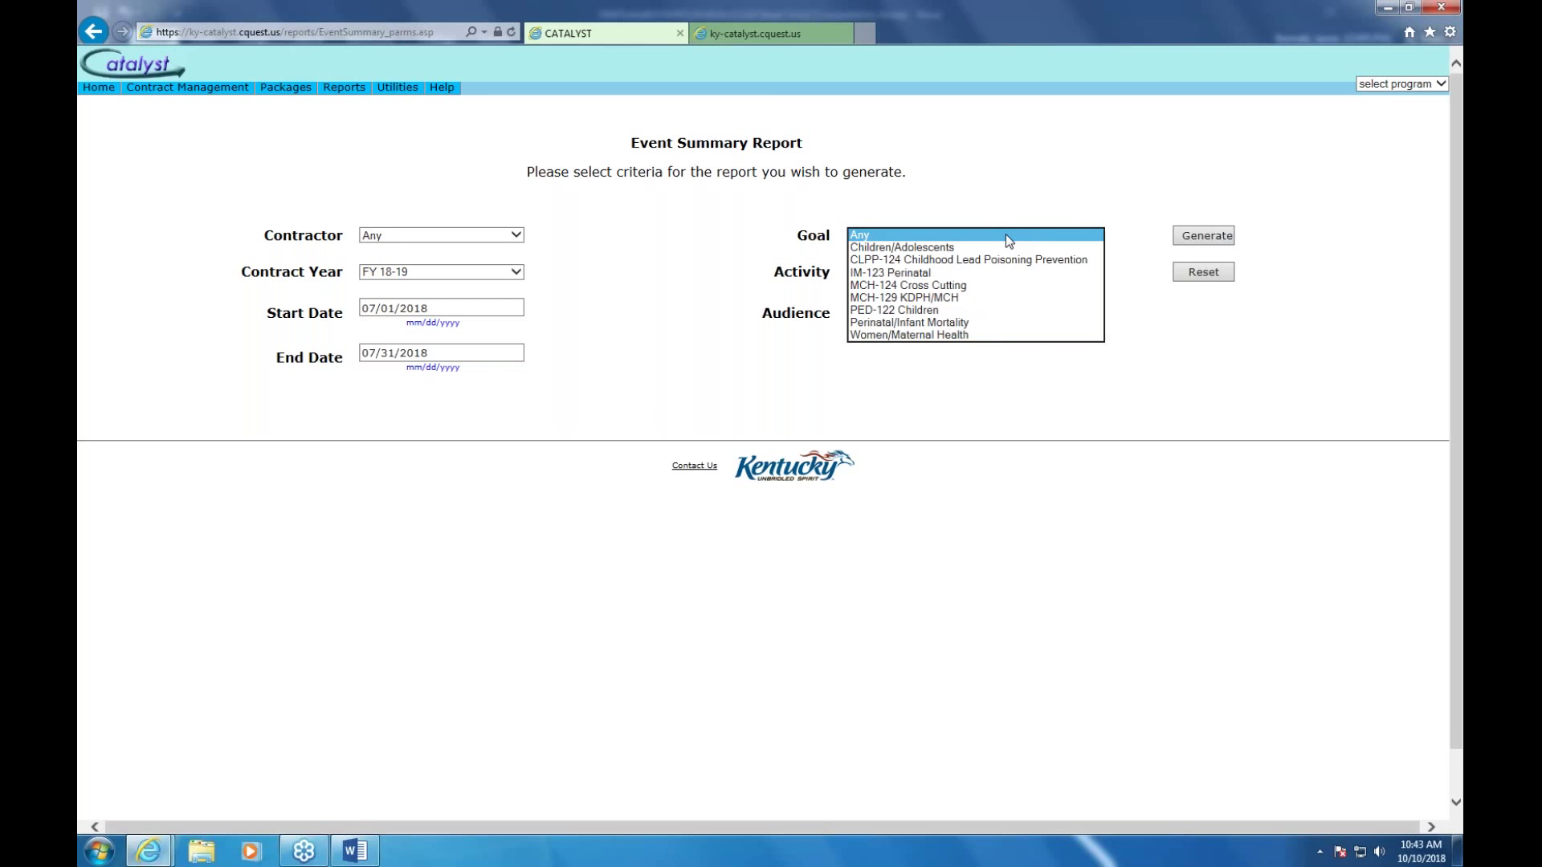
{"action": "left_click", "coordinate": [945, 248]}
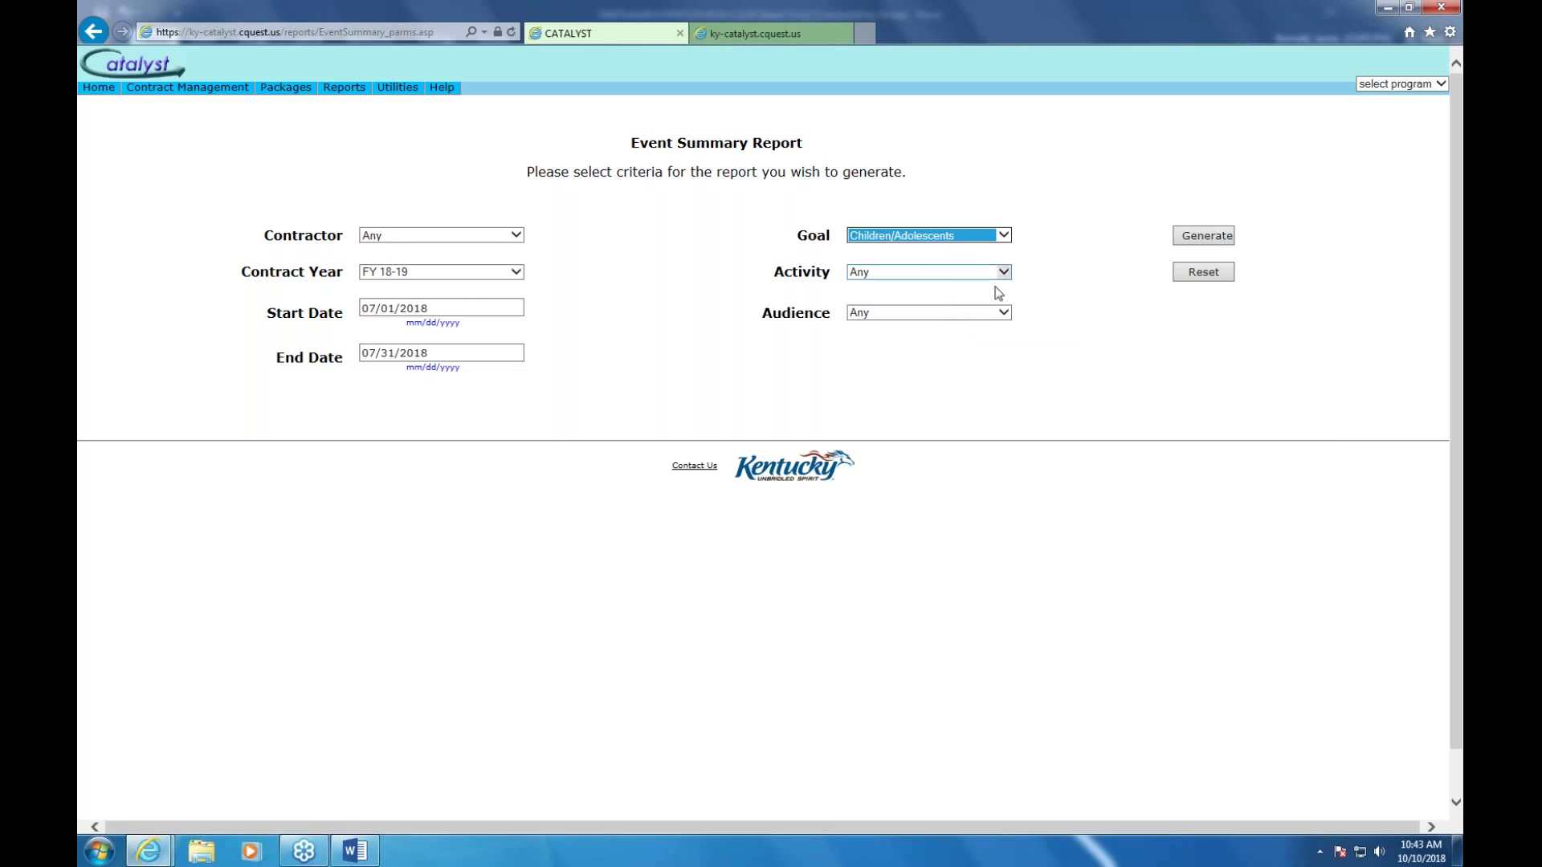
{"action": "left_click", "coordinate": [1003, 273]}
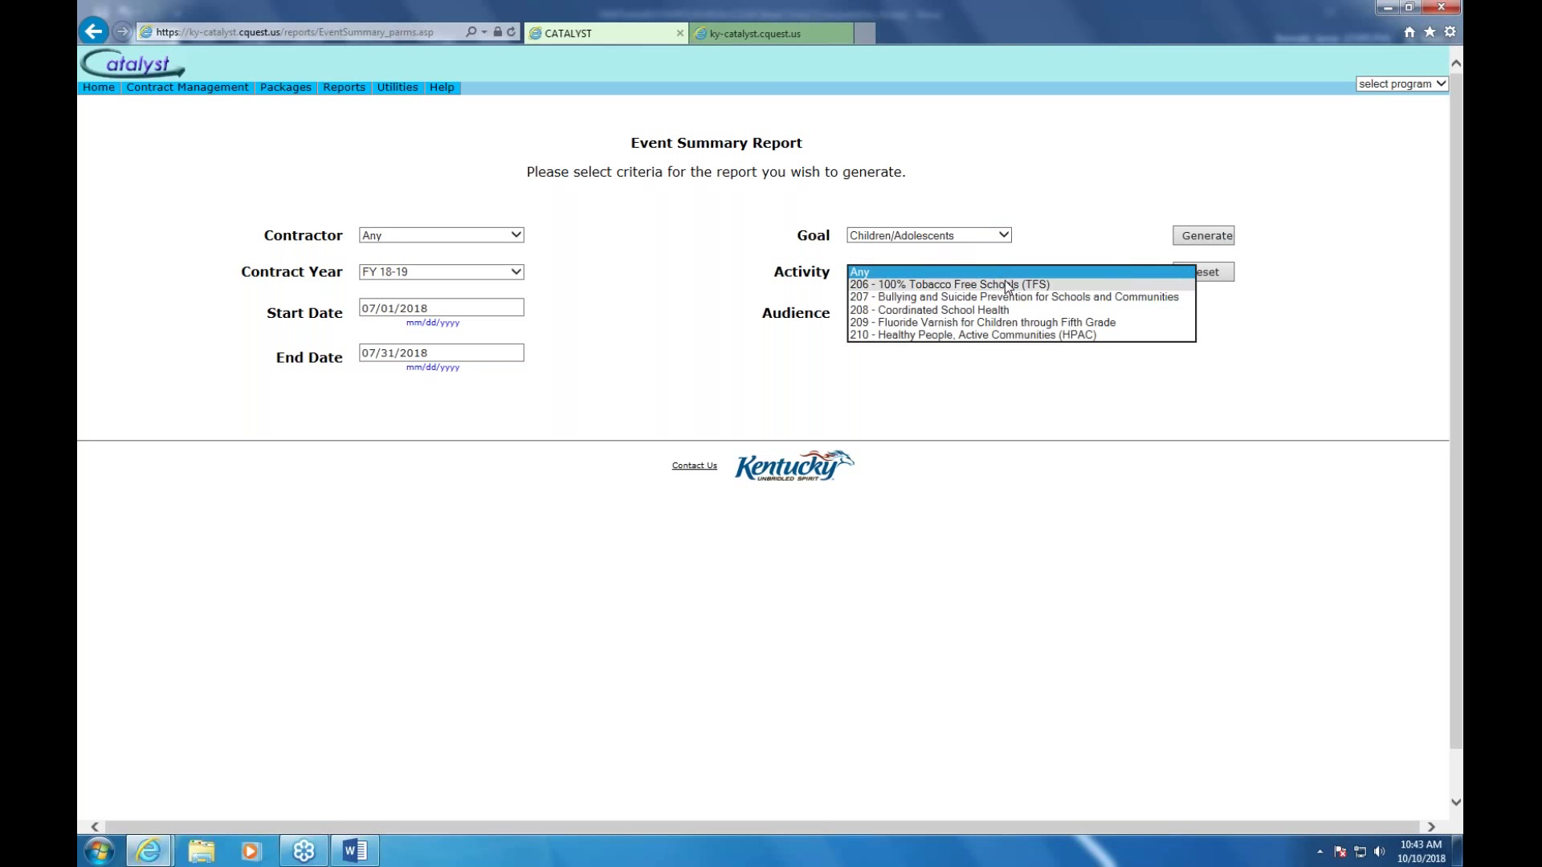
{"action": "left_click", "coordinate": [1007, 285]}
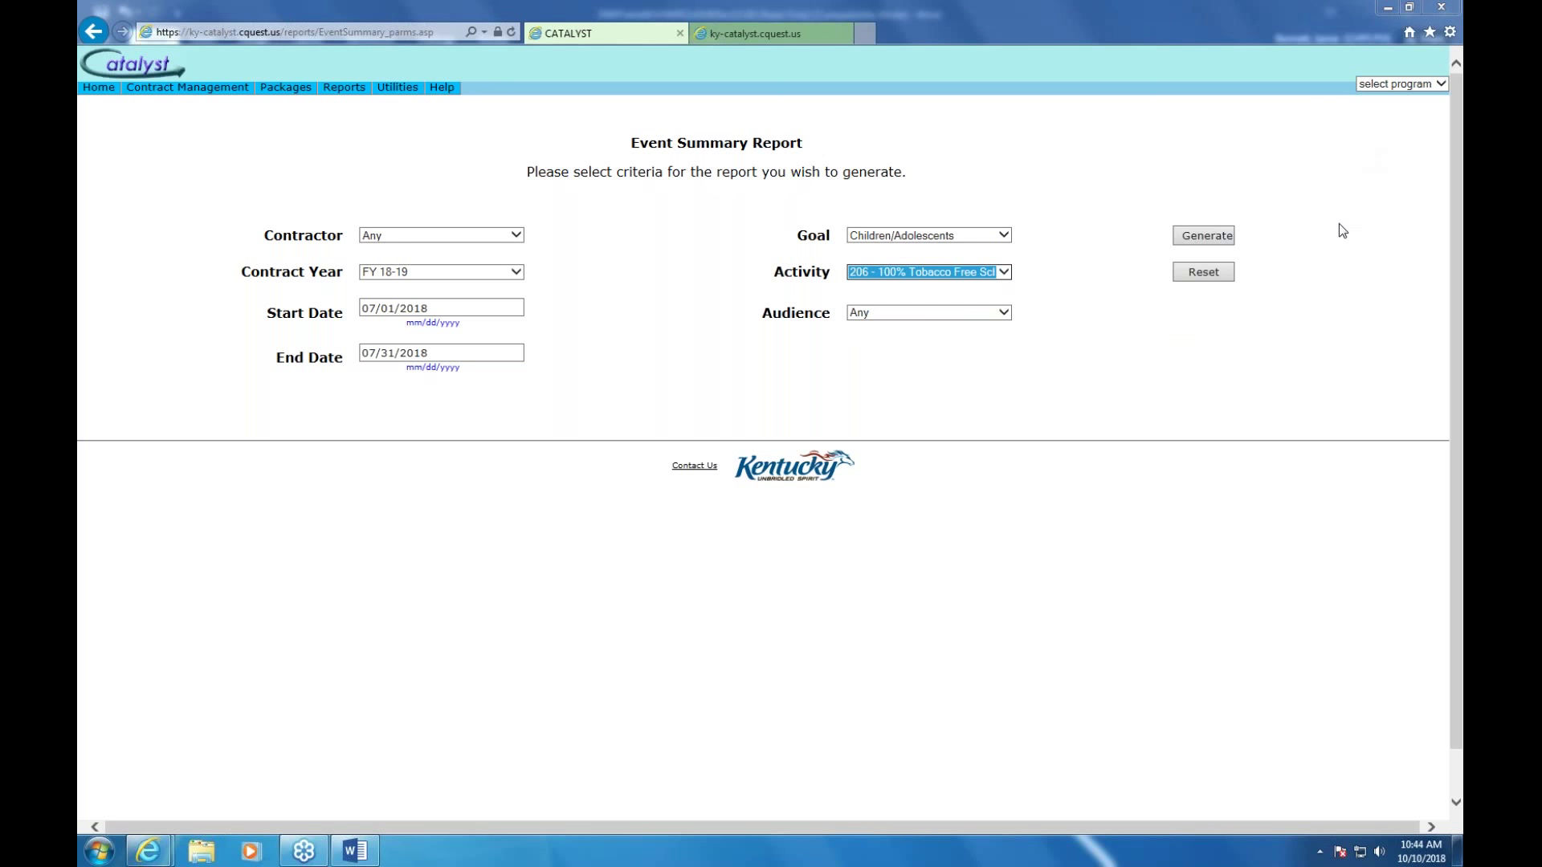
Generate the Event Summary Report (4 events, 950 audience) and return to the criteria form
{"action": "left_click", "coordinate": [1216, 235]}
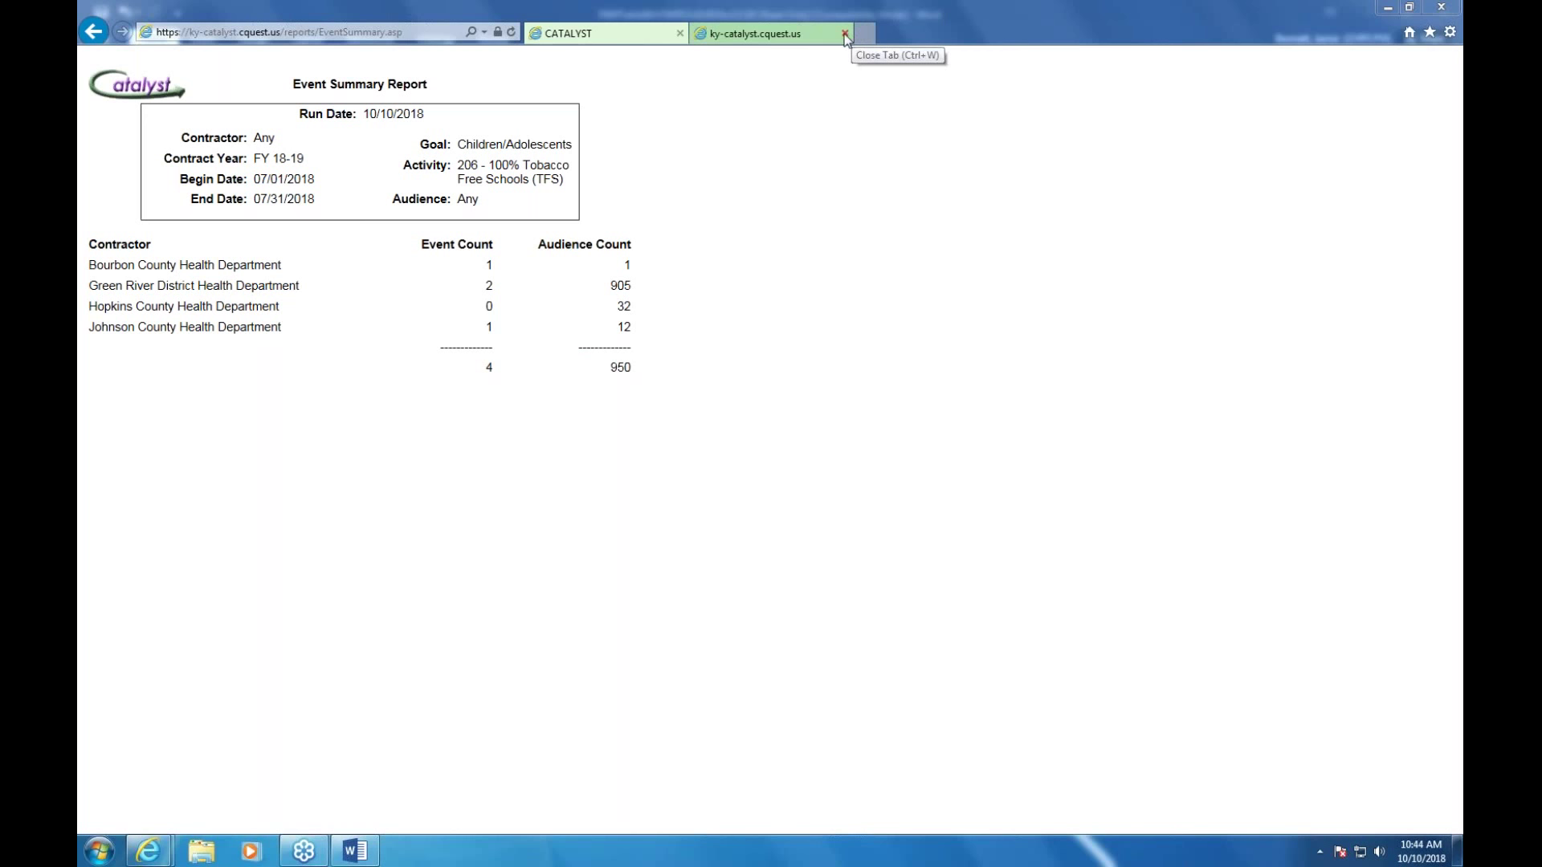
{"action": "left_click", "coordinate": [96, 32]}
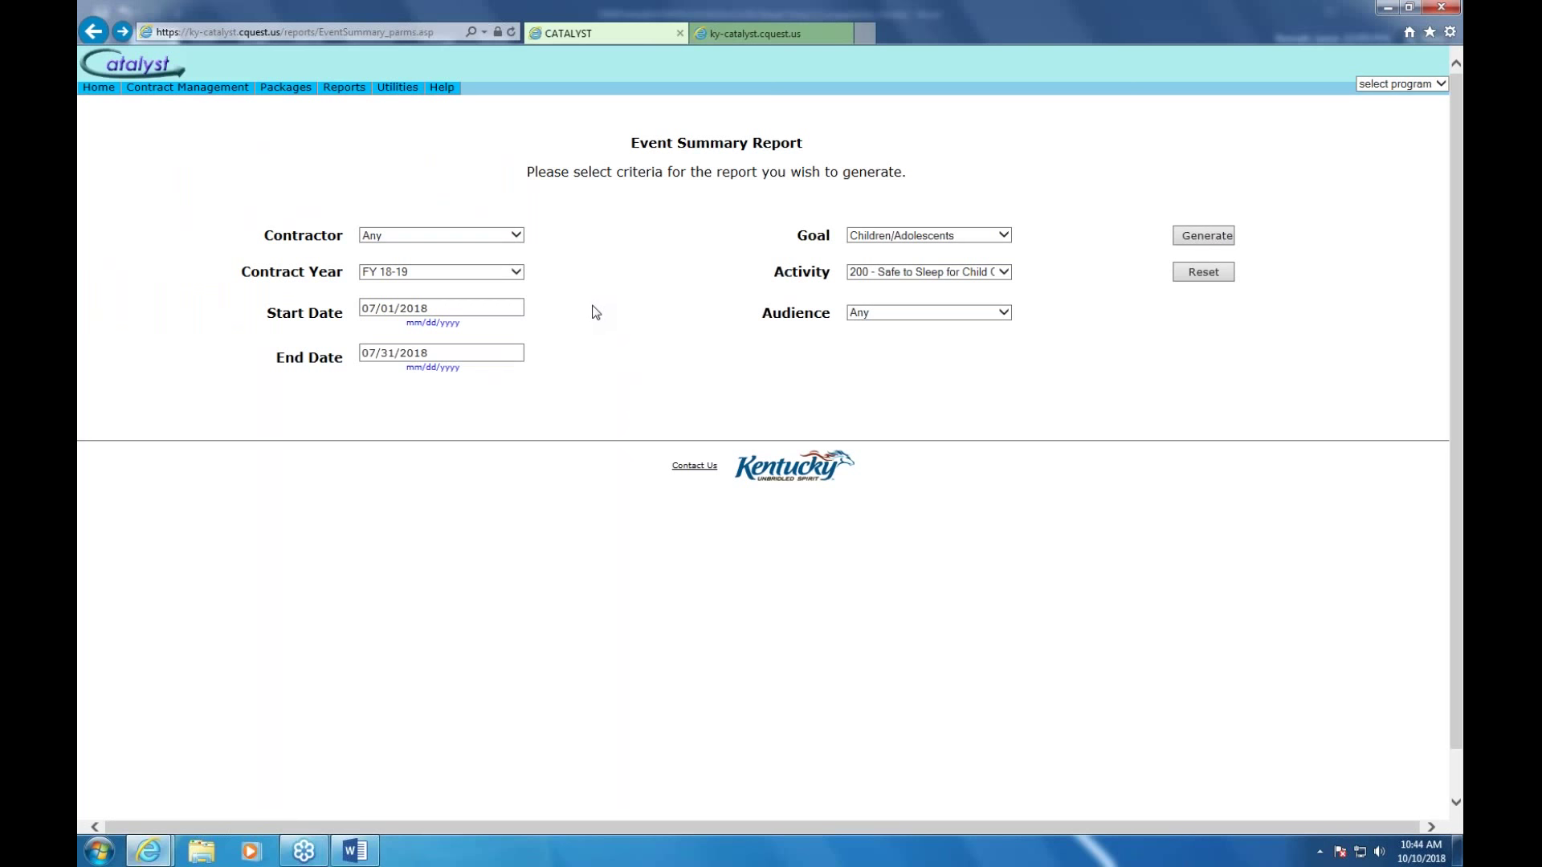
Open the Planned vs. Actual Detail report form from Reports > Output/Event Reports
{"action": "mouse_move", "coordinate": [343, 98]}
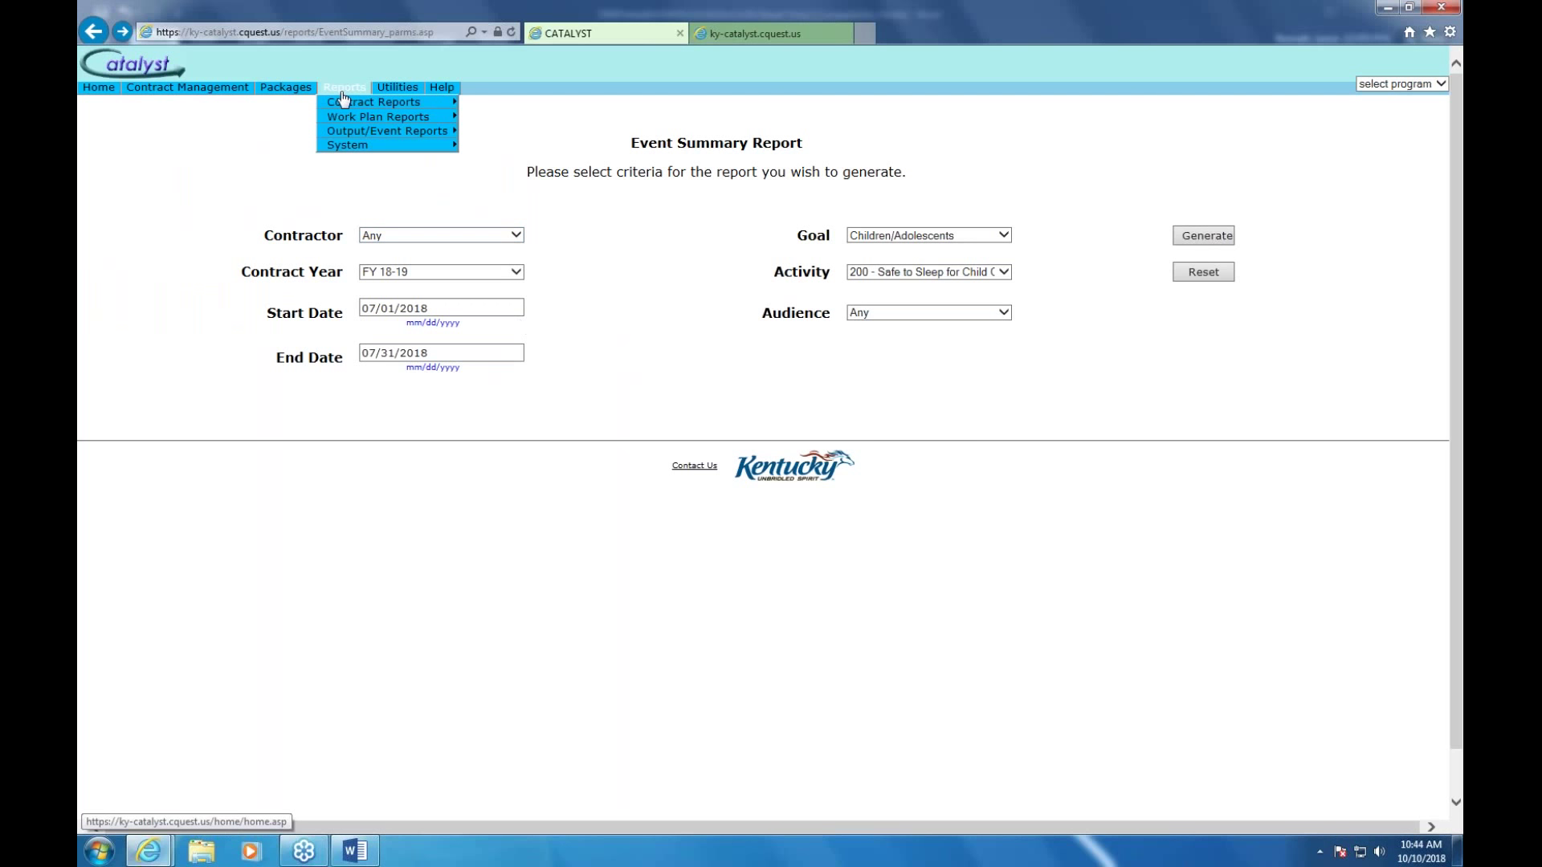
{"action": "mouse_move", "coordinate": [365, 133]}
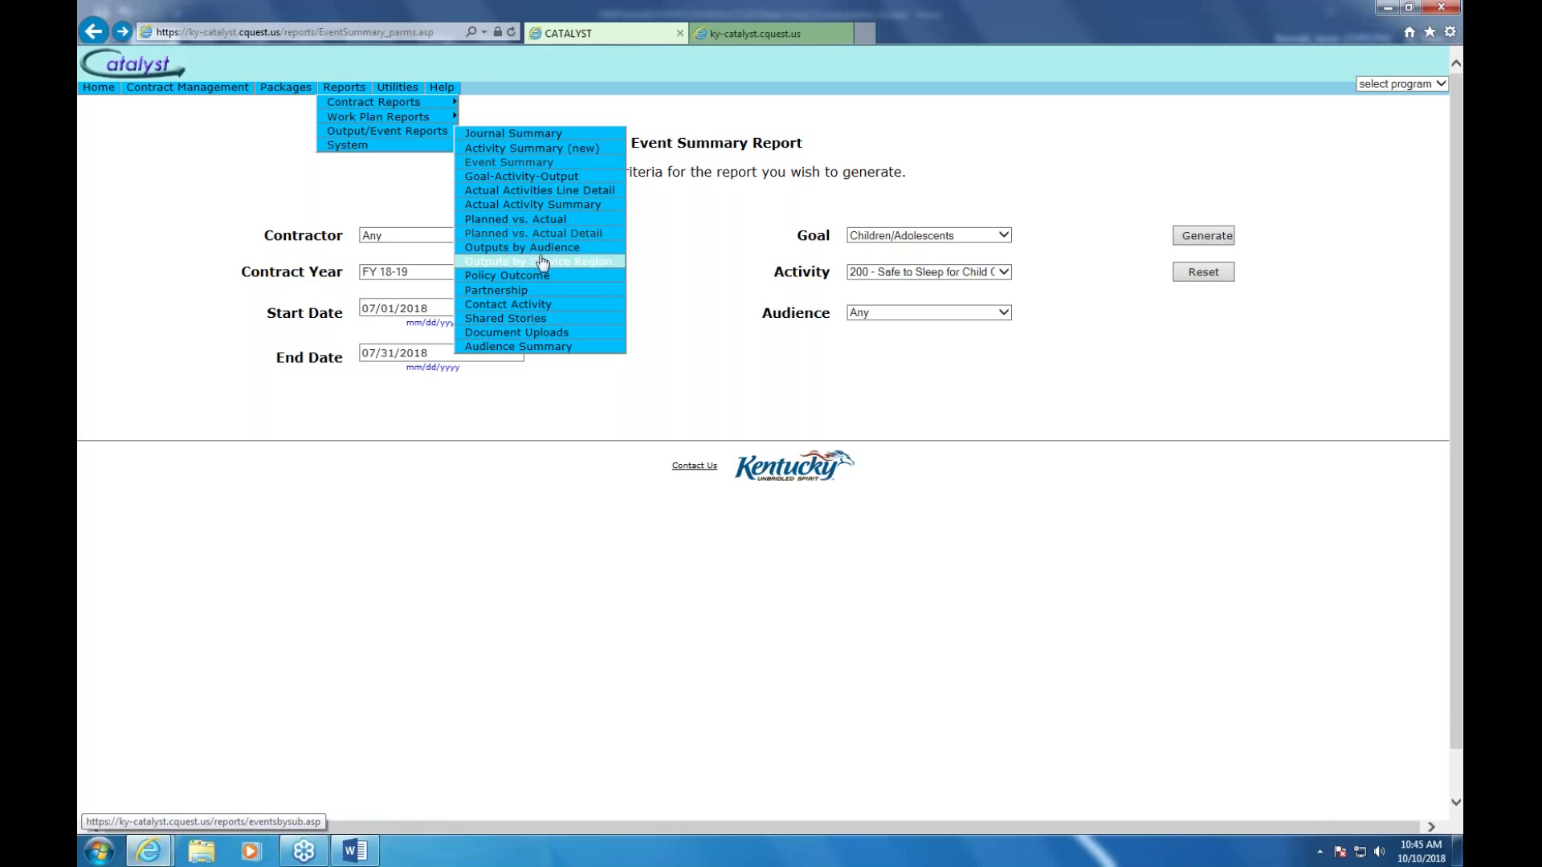
{"action": "left_click", "coordinate": [557, 233]}
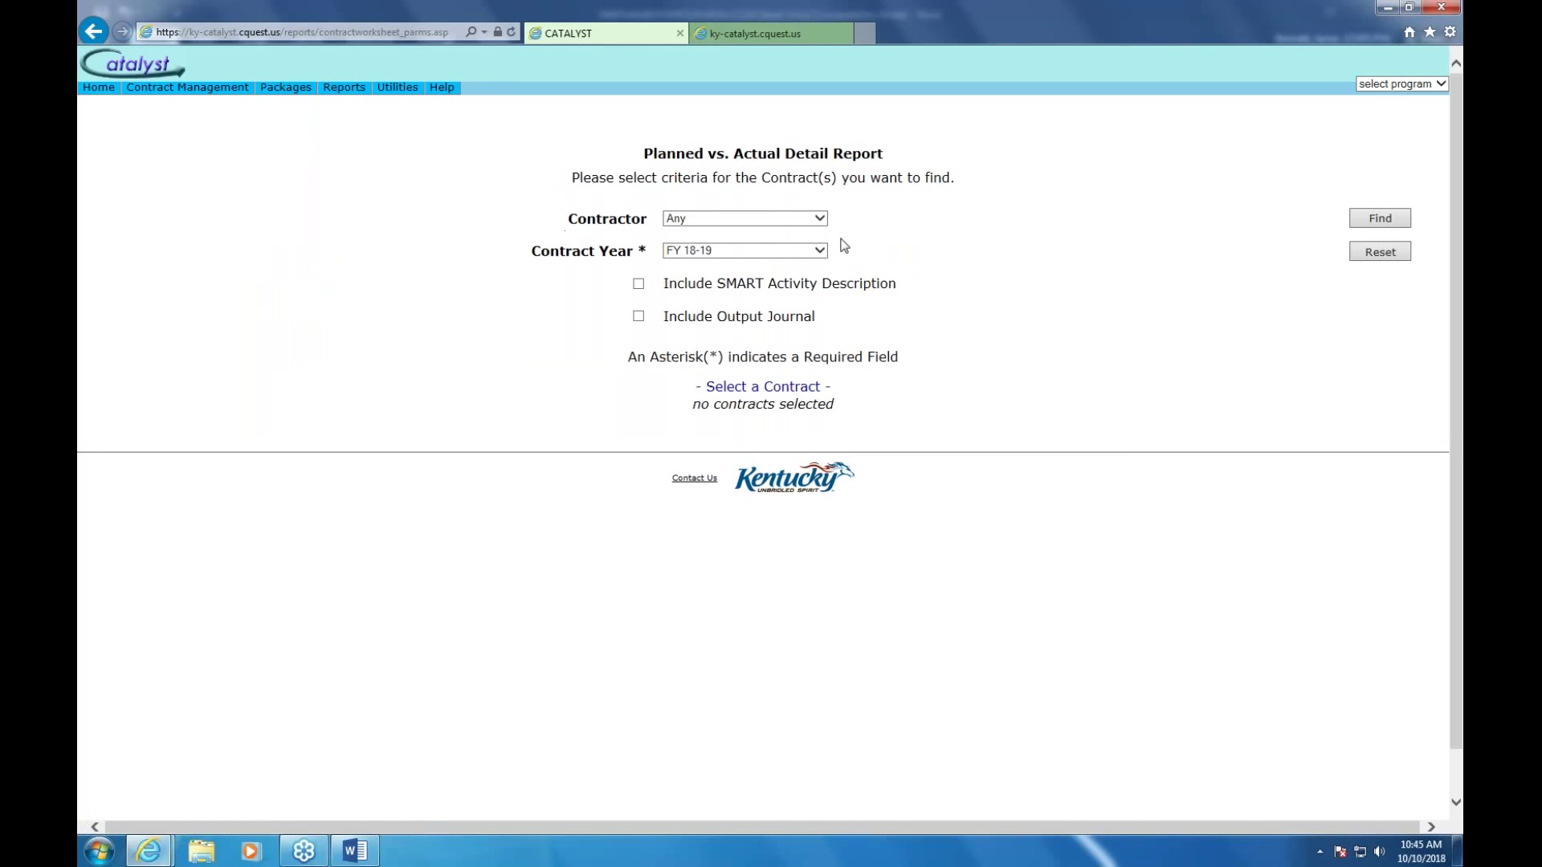